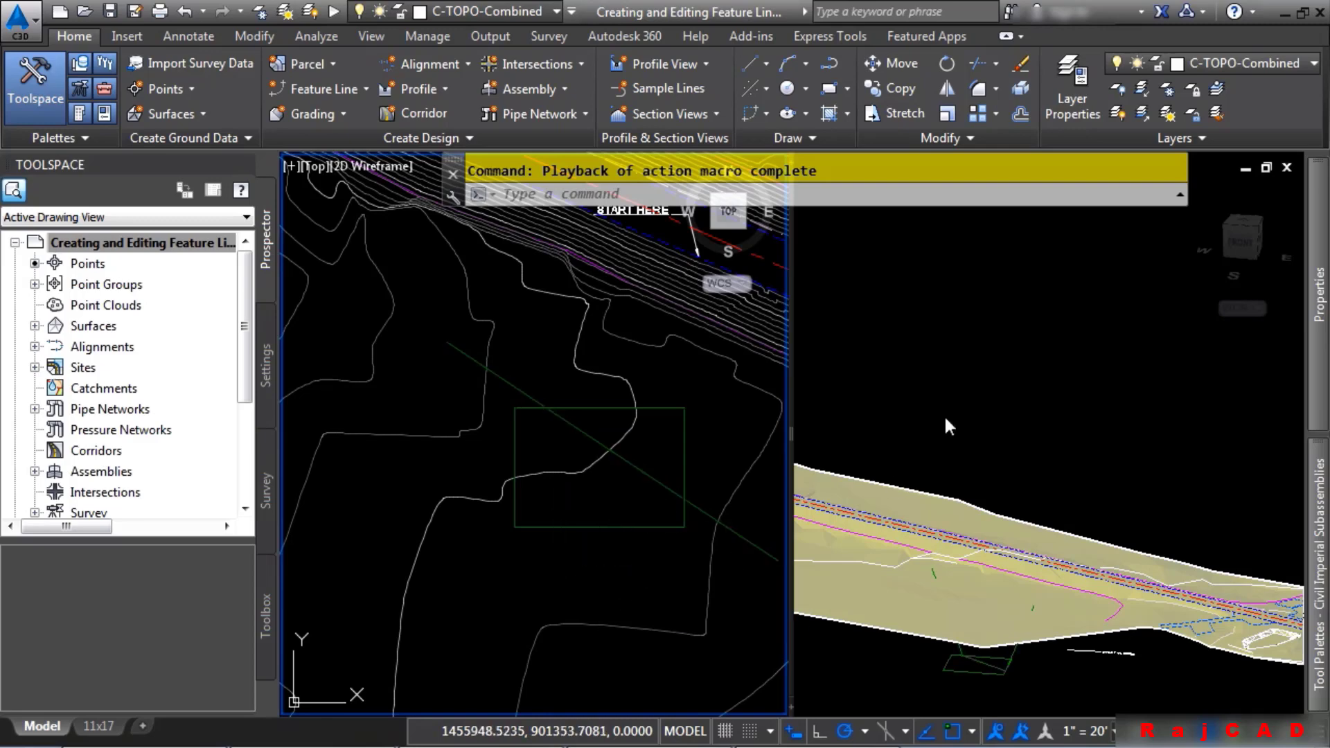
Step: Examine the rectangular and the diagonal feature lines in the plan view and the 3D view
{"action": "middle_click_drag", "start_coordinate": [943, 414], "coordinate": [1012, 510], "text": "shift"}
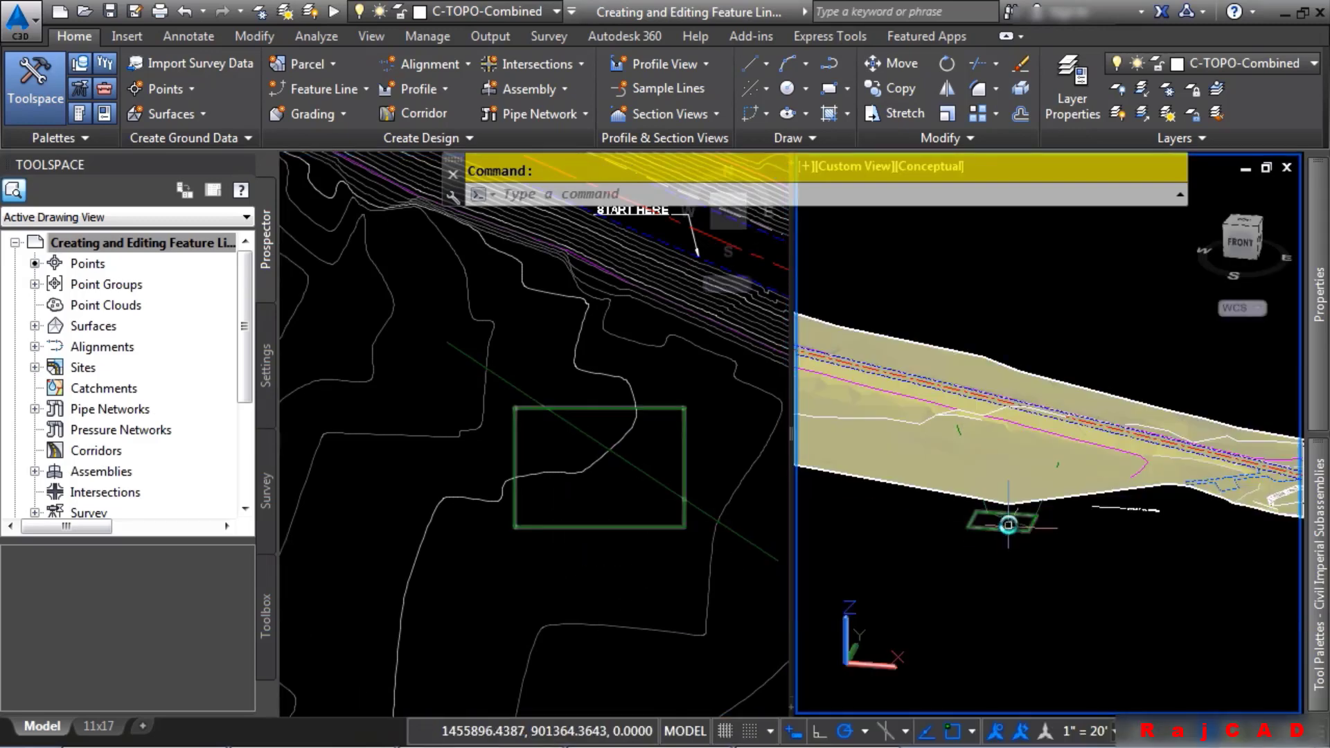
{"action": "scroll", "coordinate": [1009, 525], "scroll_direction": "up", "scroll_amount": 4}
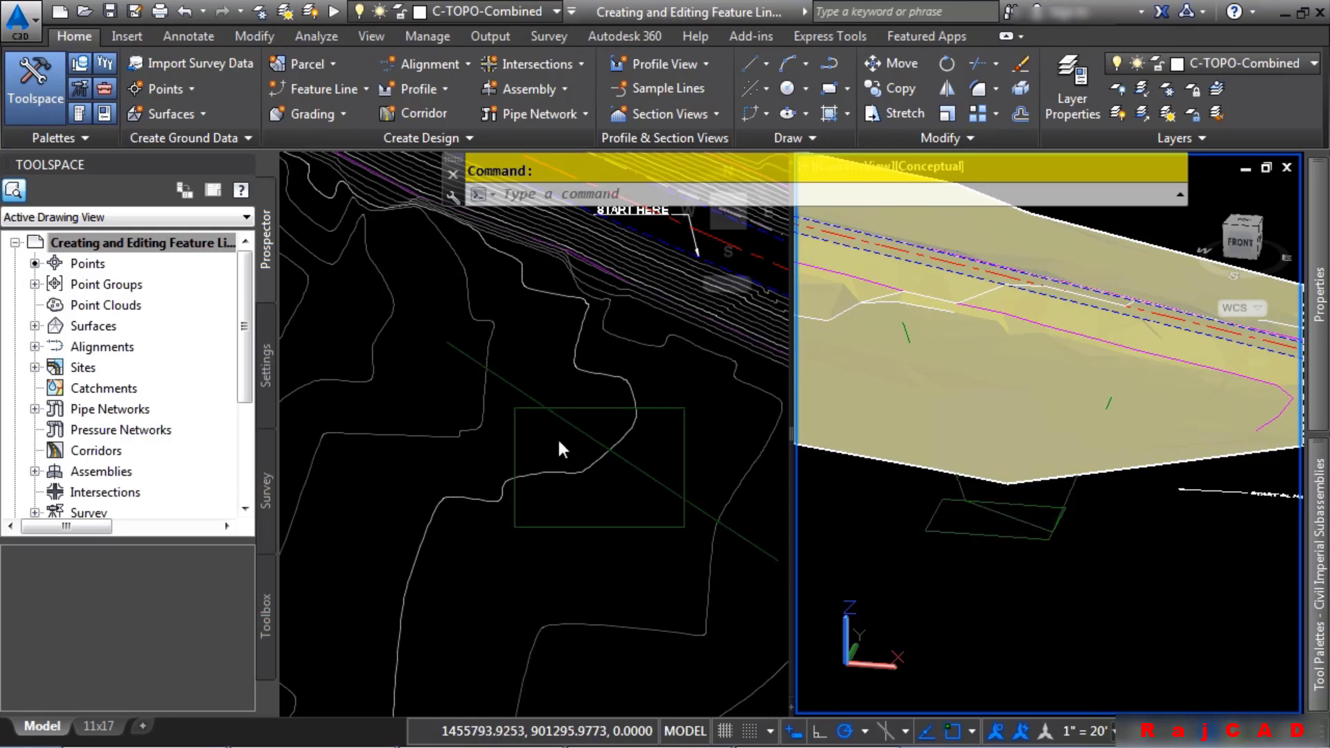
{"action": "left_click", "coordinate": [525, 413]}
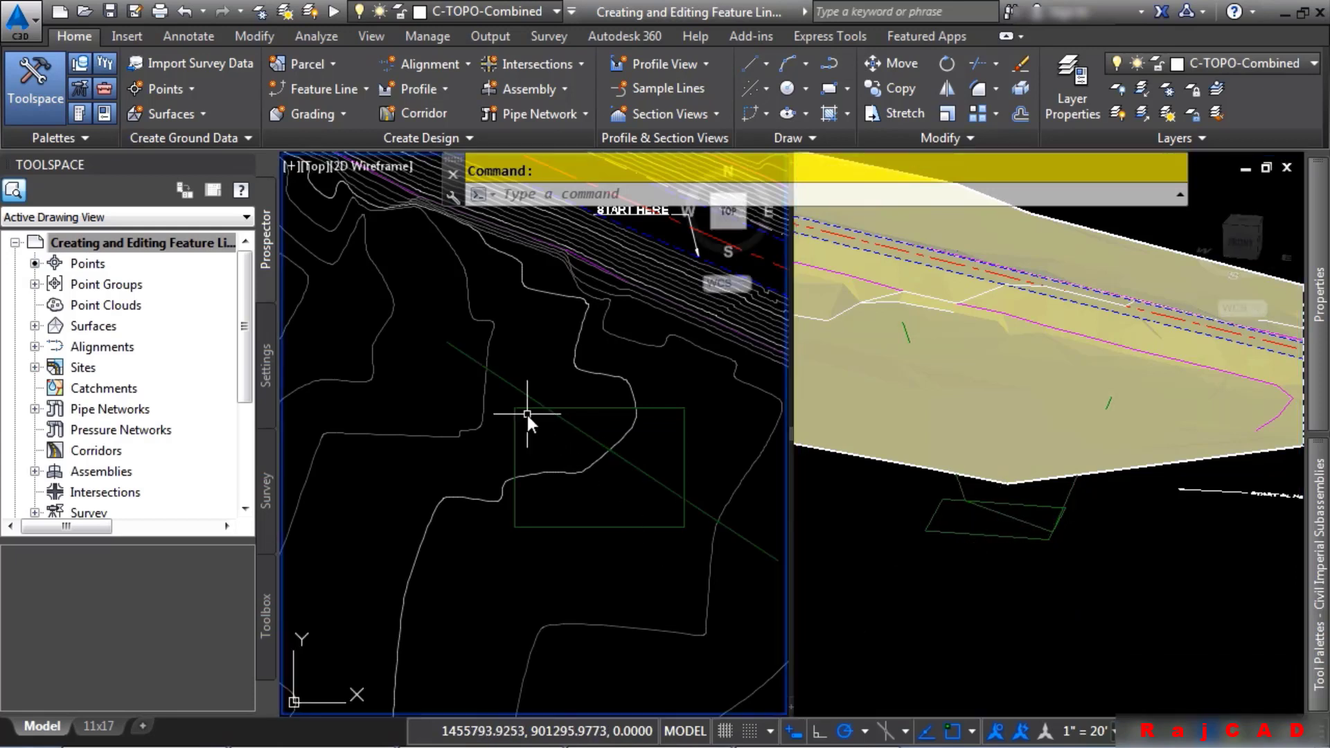
{"action": "left_click", "coordinate": [626, 525]}
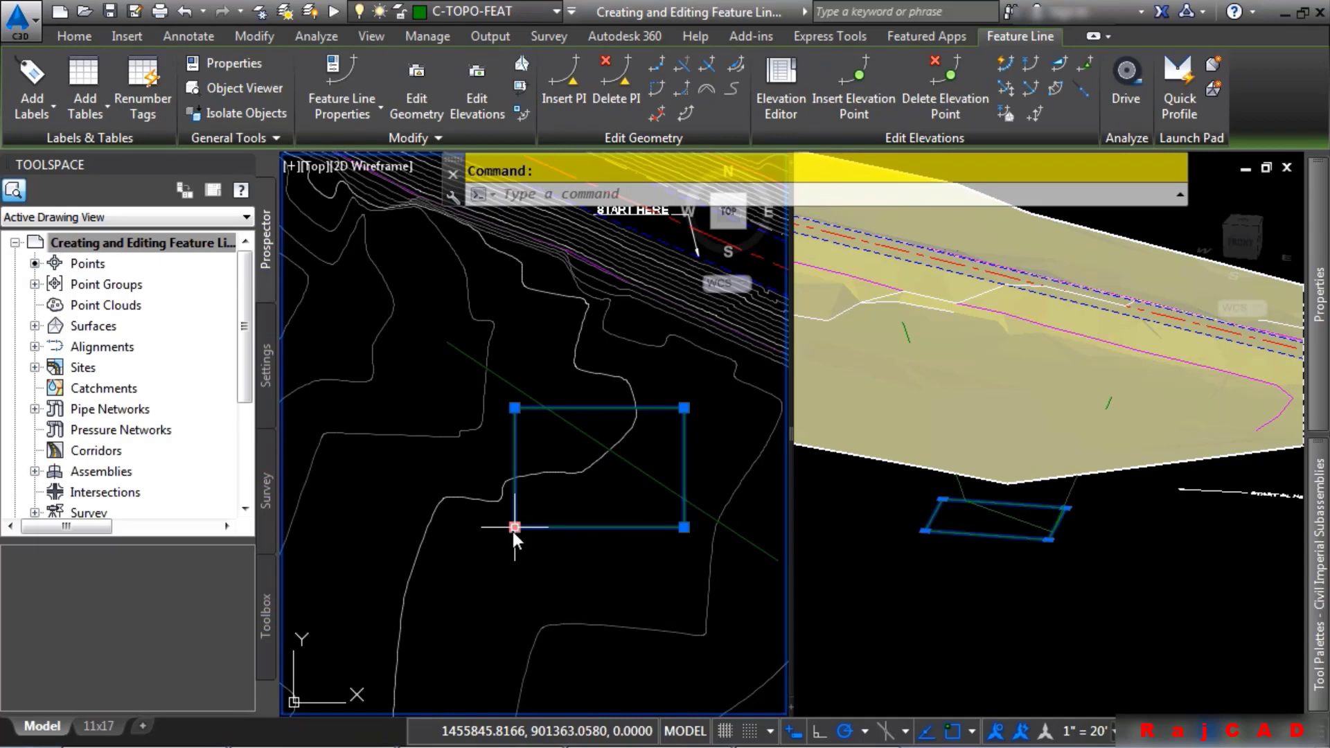
{"action": "key", "text": "Escape"}
{"action": "left_click", "coordinate": [522, 392]}
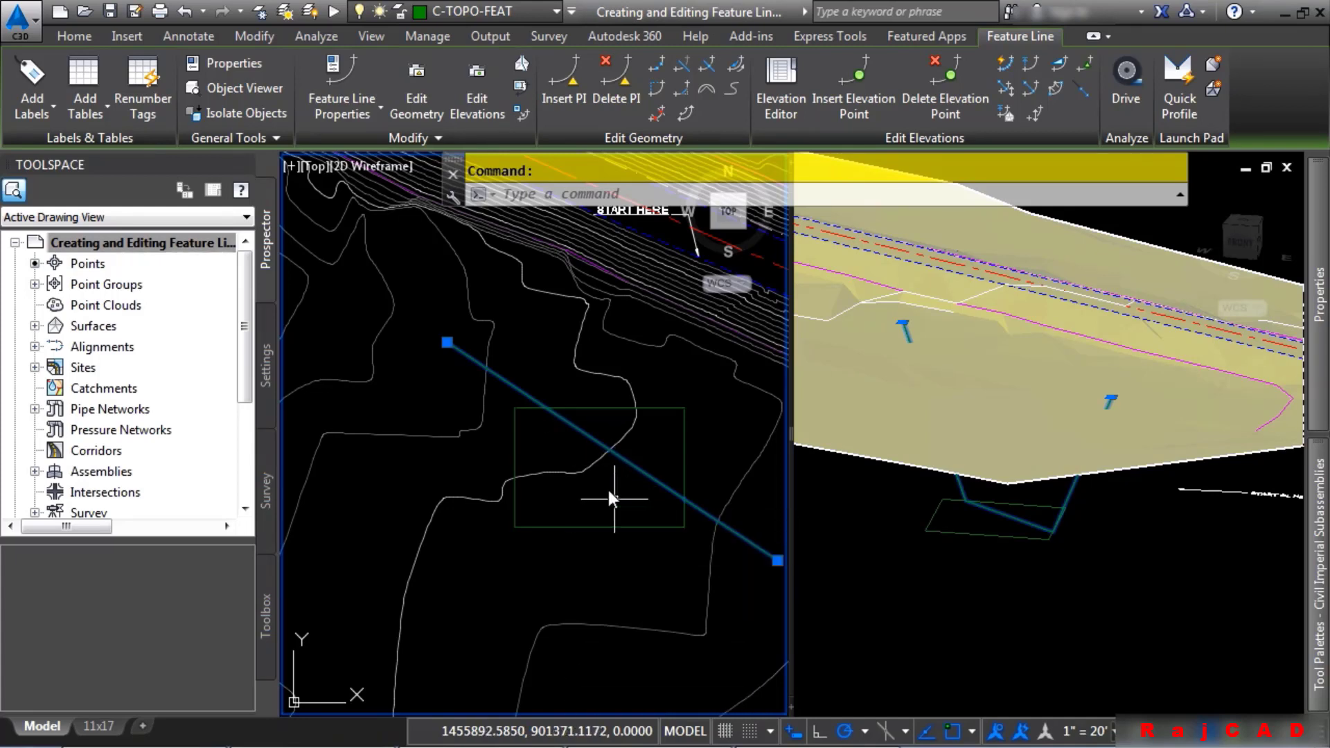
{"action": "key", "text": "Escape"}
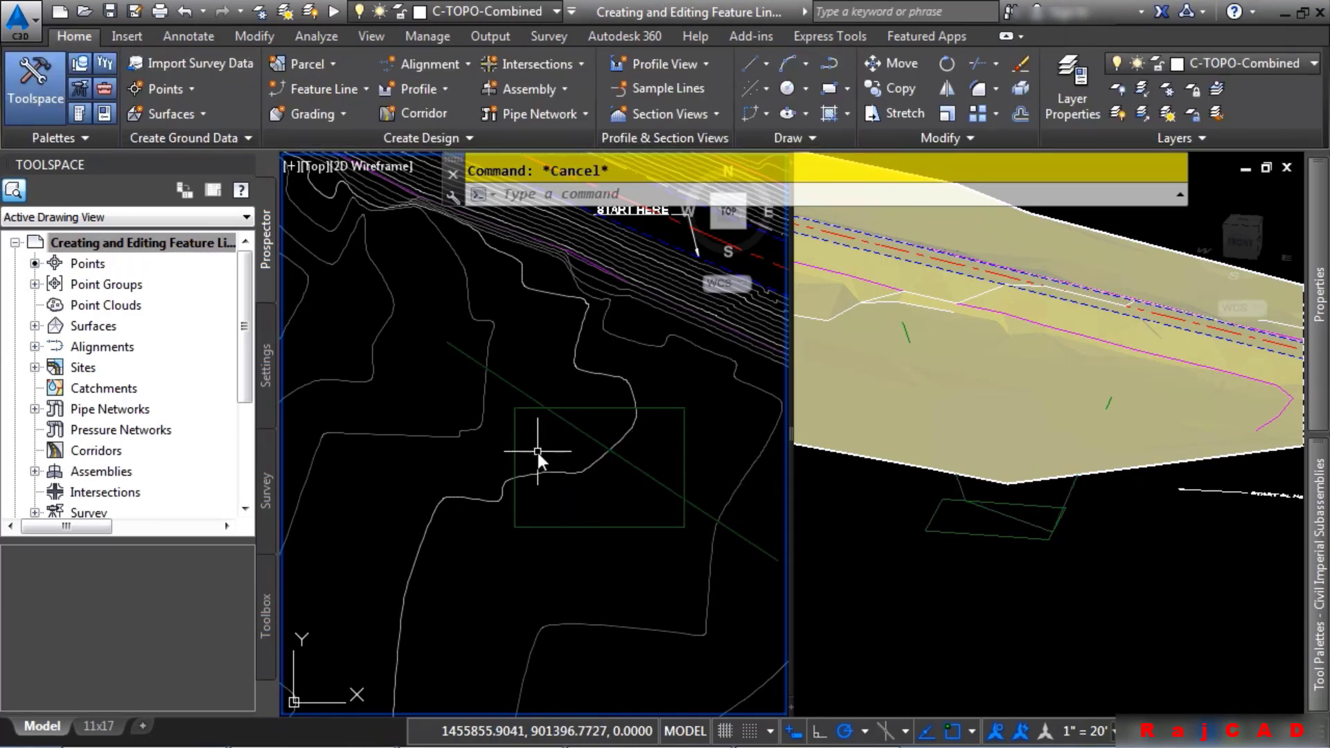
Step: Move the diagonal feature line from base point 0,0 to @0,0, a zero displacement
{"action": "left_click", "coordinate": [583, 434]}
{"action": "type", "text": "m"}
{"action": "key", "text": "Return"}
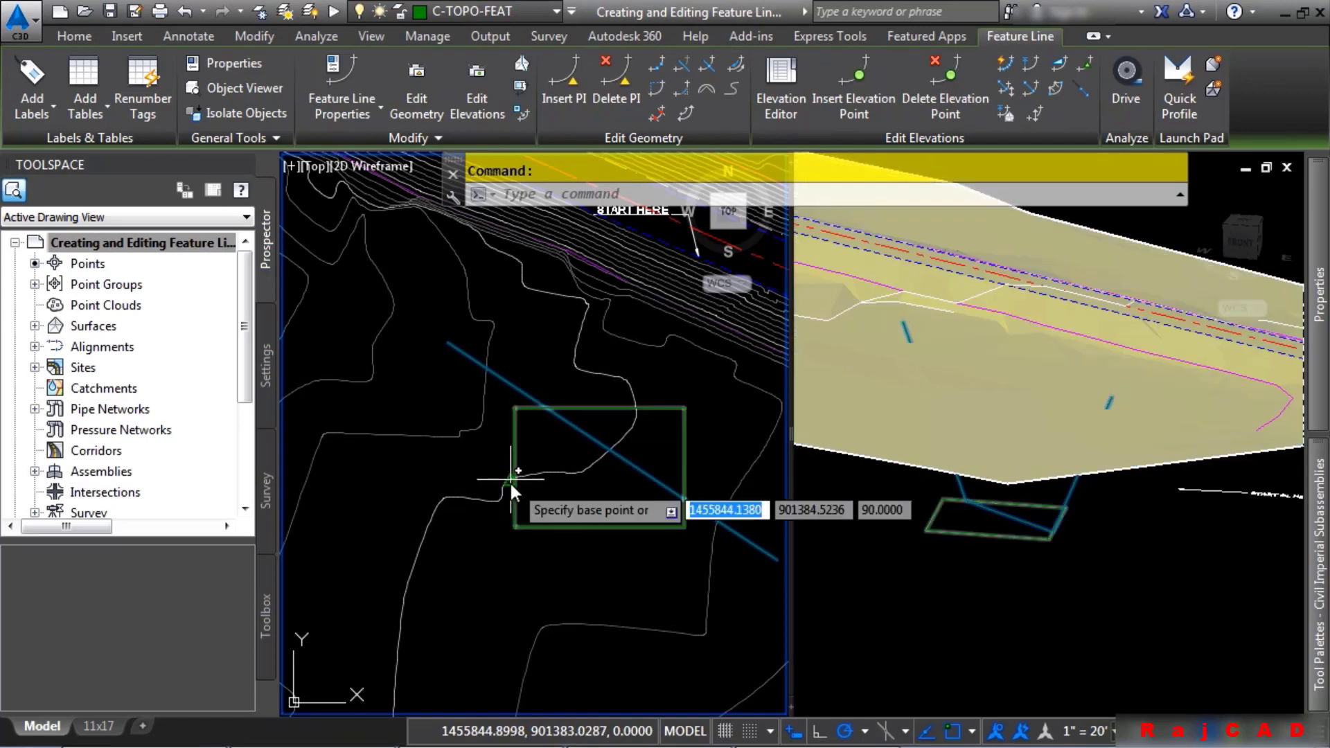
{"action": "type", "text": "0,0"}
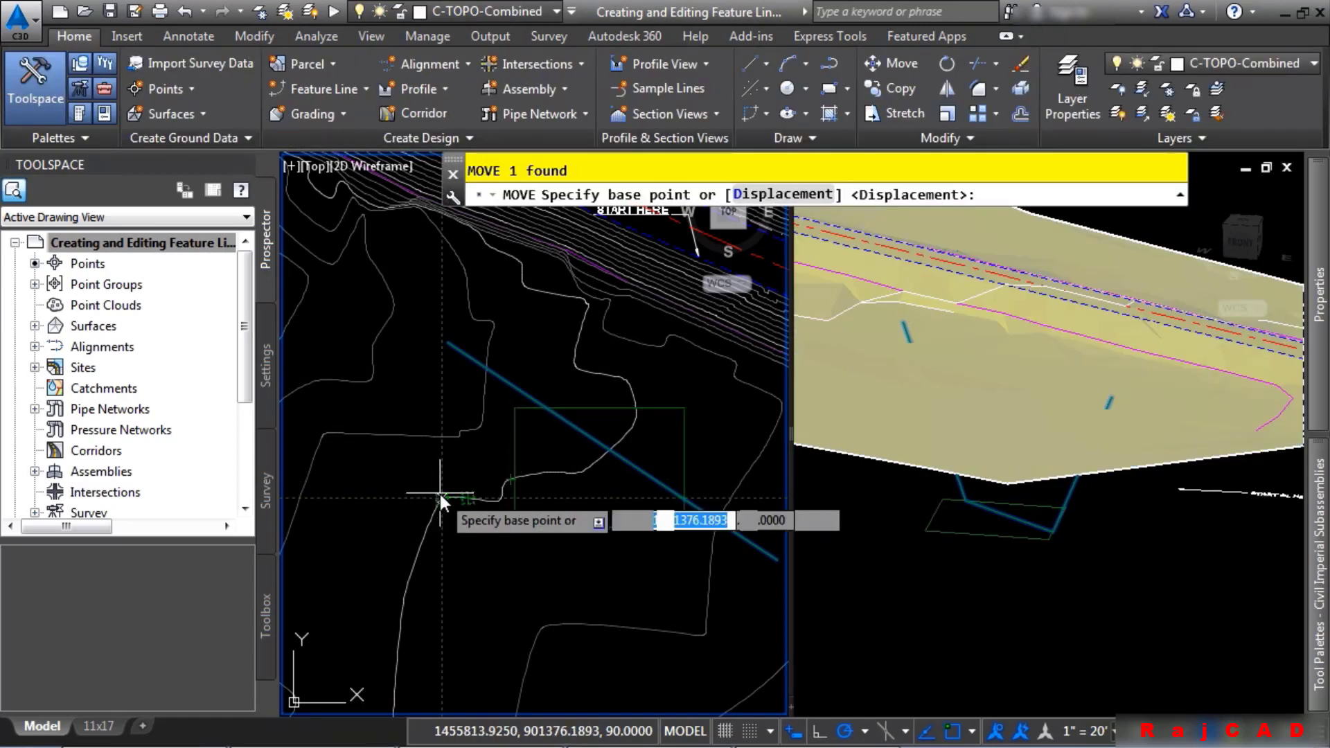
{"action": "key", "text": "Return"}
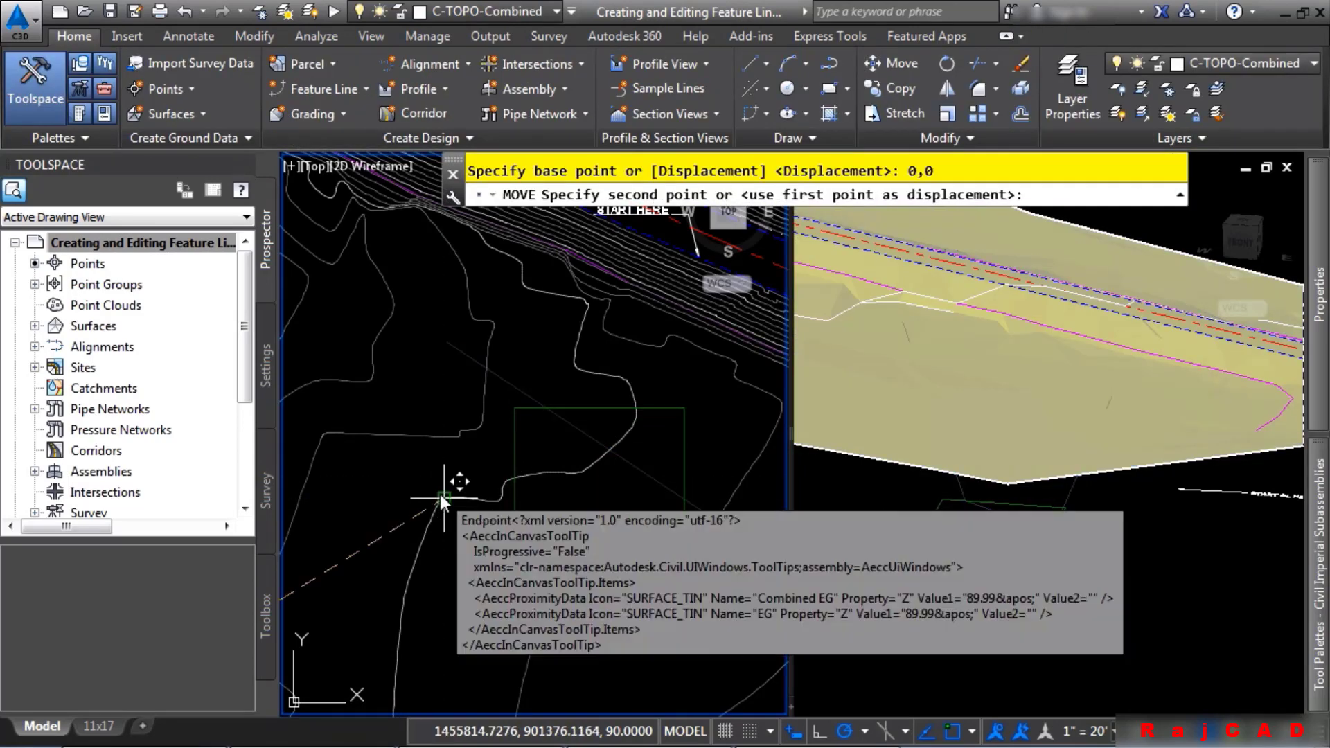
{"action": "type", "text": "@0,0"}
{"action": "key", "text": "Return"}
{"action": "key", "text": "Escape"}
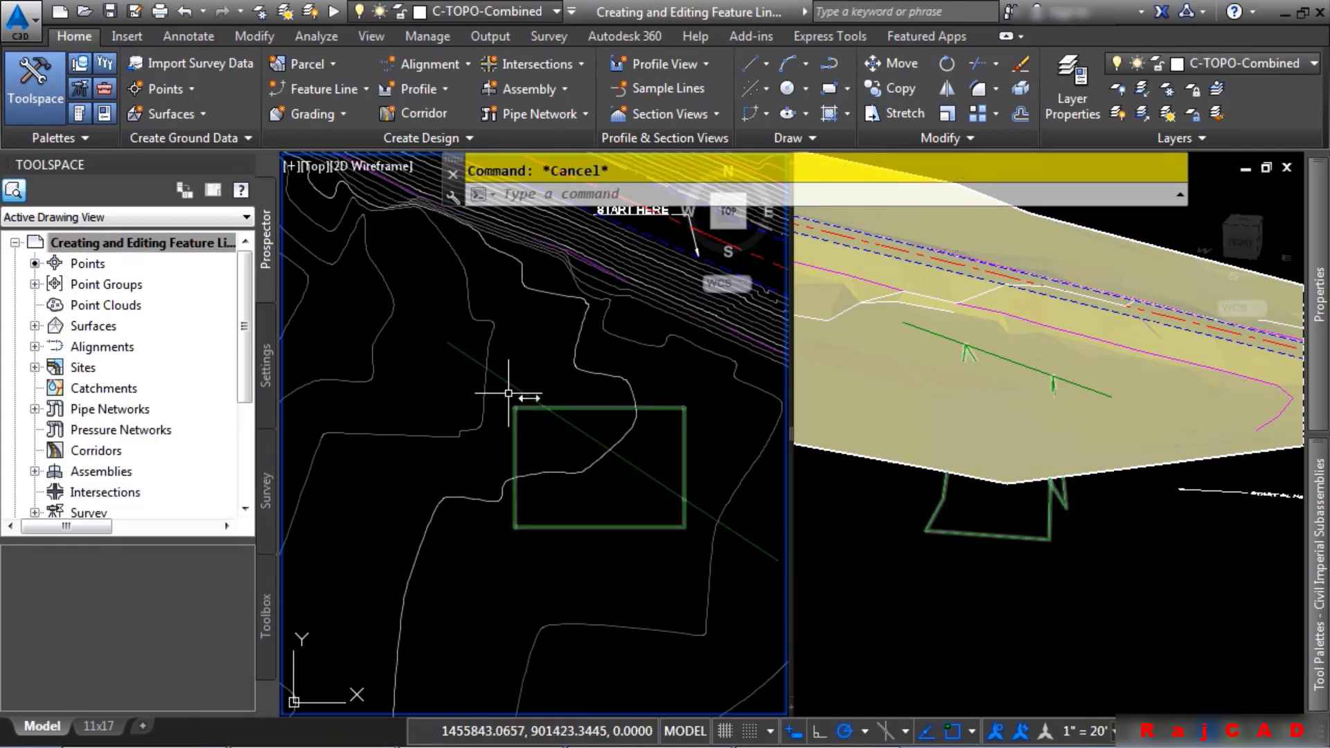
Step: Erase the rectangular and the diagonal feature lines
{"action": "mouse_move", "coordinate": [560, 449]}
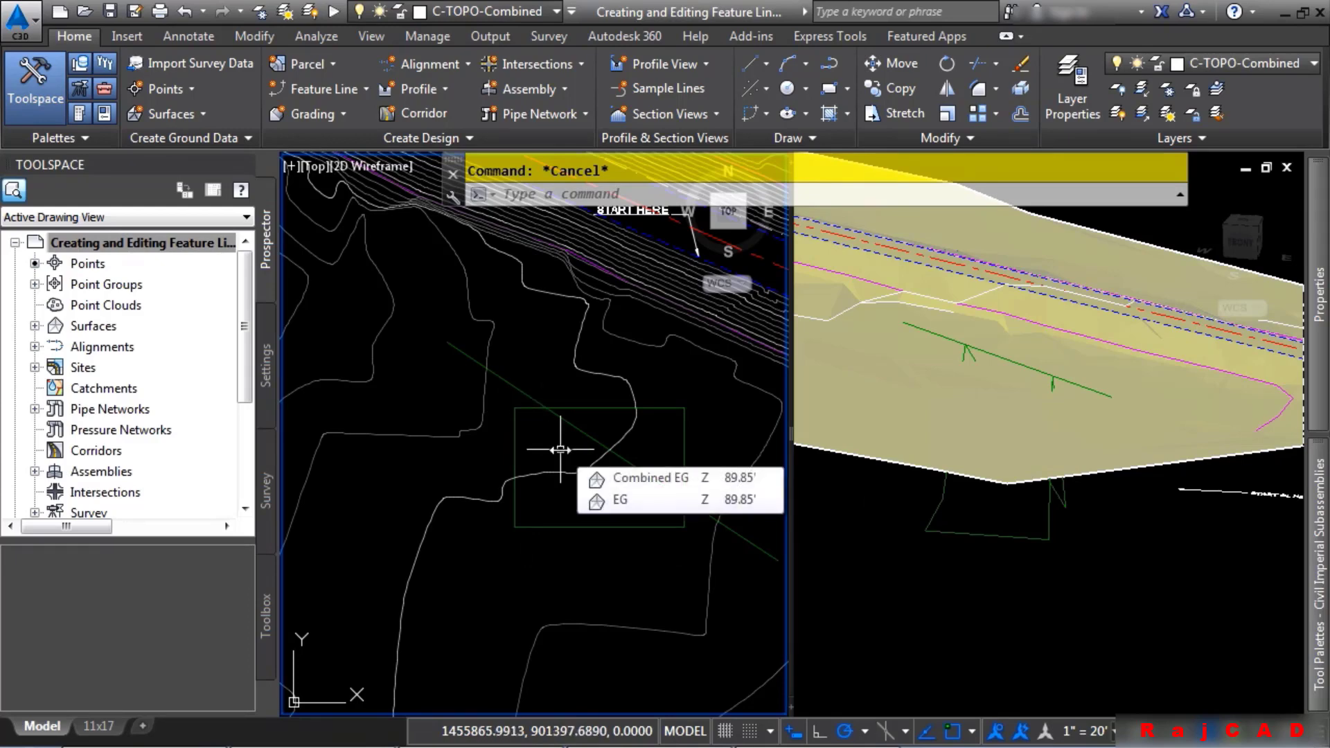
{"action": "left_click", "coordinate": [562, 414]}
{"action": "left_click", "coordinate": [555, 420]}
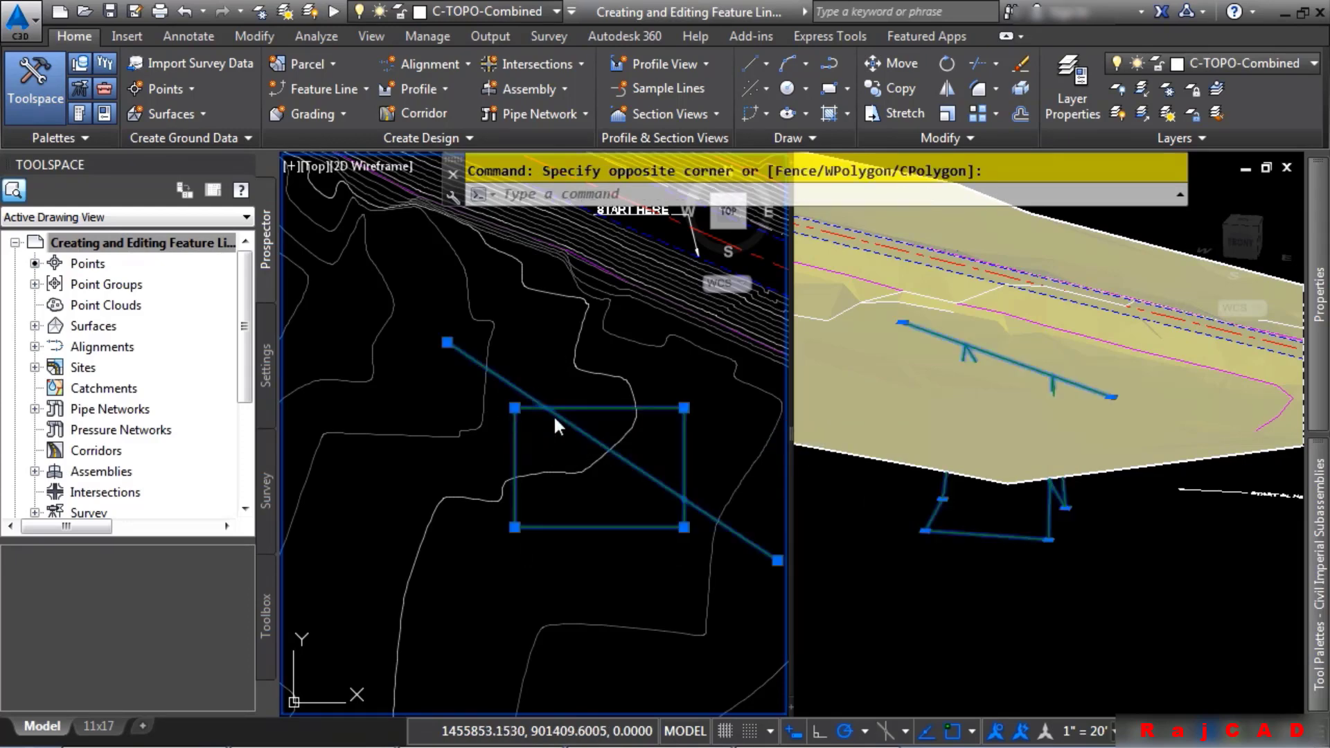
{"action": "key", "text": "Delete"}
Step: Set up a new feature line in a new site named Tourist Parking Lot, keeping the style Basic Feature Line and the layer C-TOPO-FEAT
{"action": "middle_click_drag", "start_coordinate": [593, 466], "coordinate": [432, 550]}
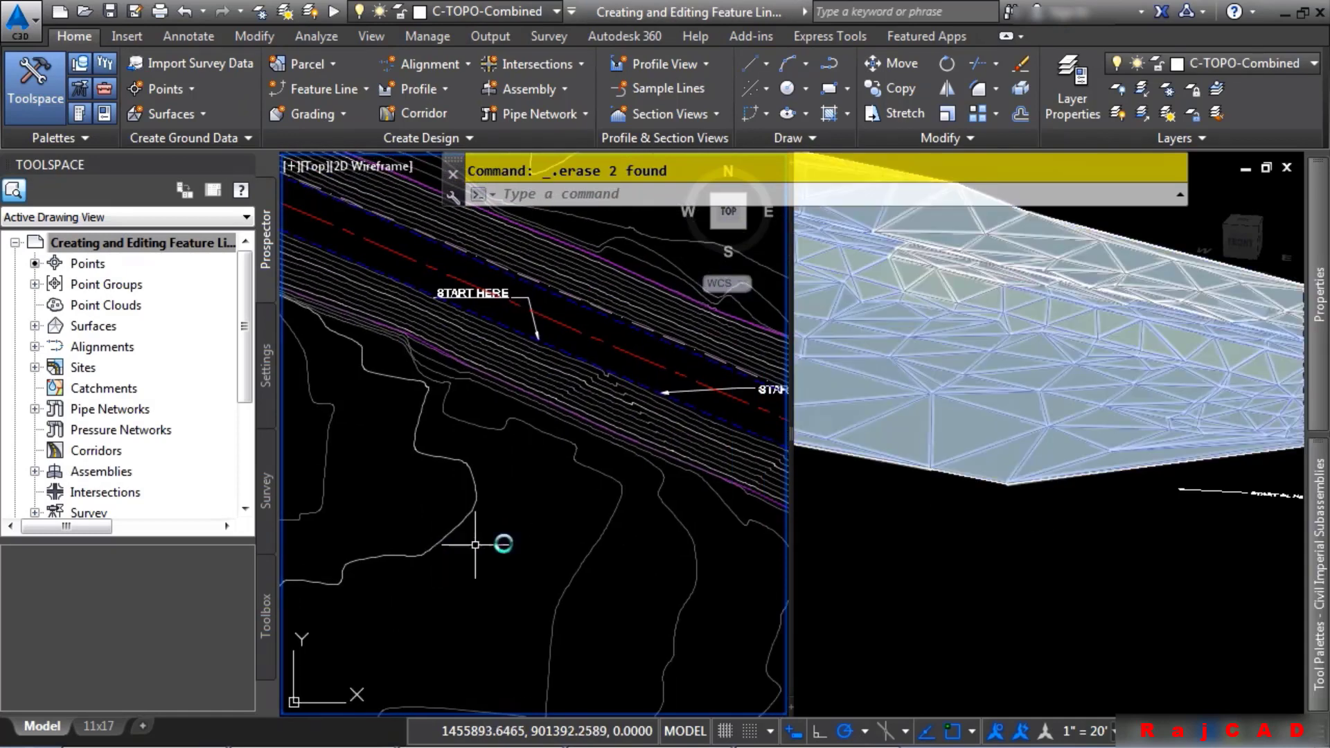
{"action": "middle_click_drag", "start_coordinate": [573, 526], "coordinate": [499, 552]}
{"action": "scroll", "coordinate": [530, 378], "scroll_direction": "up", "scroll_amount": 2}
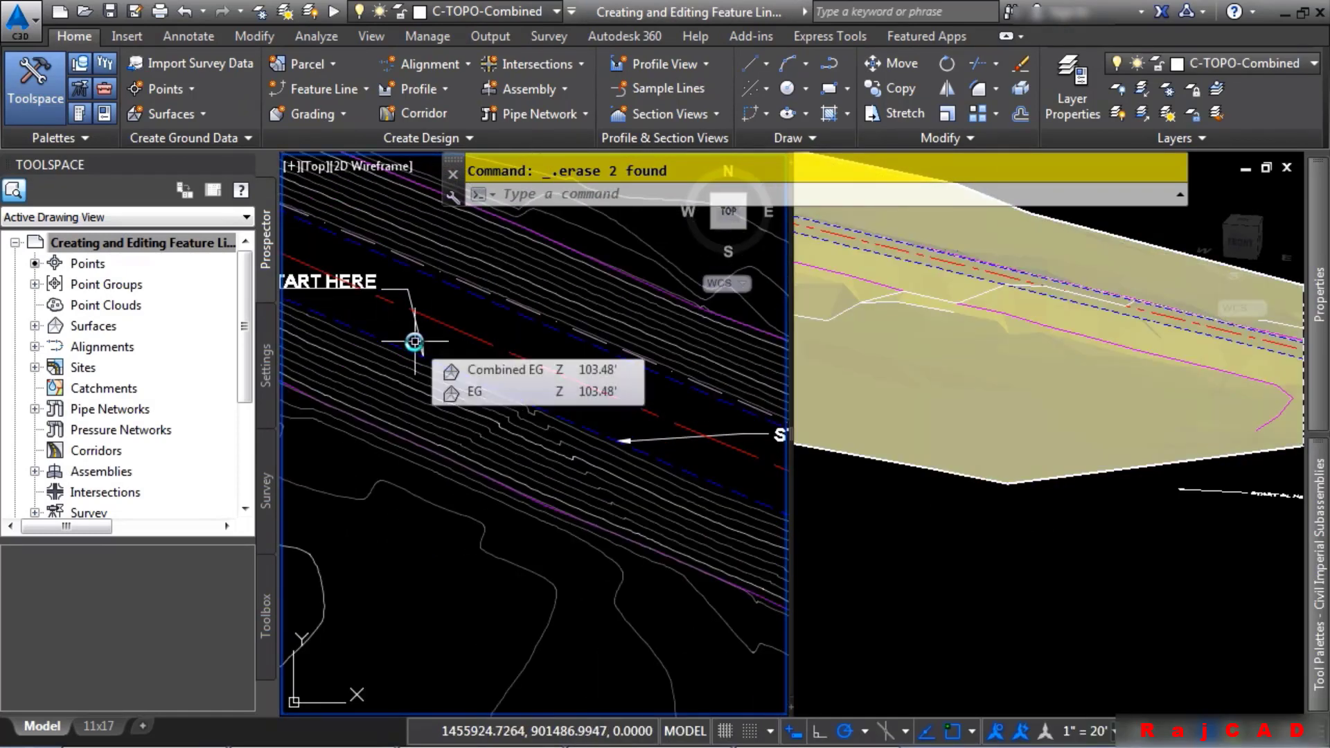
{"action": "mouse_move", "coordinate": [462, 348]}
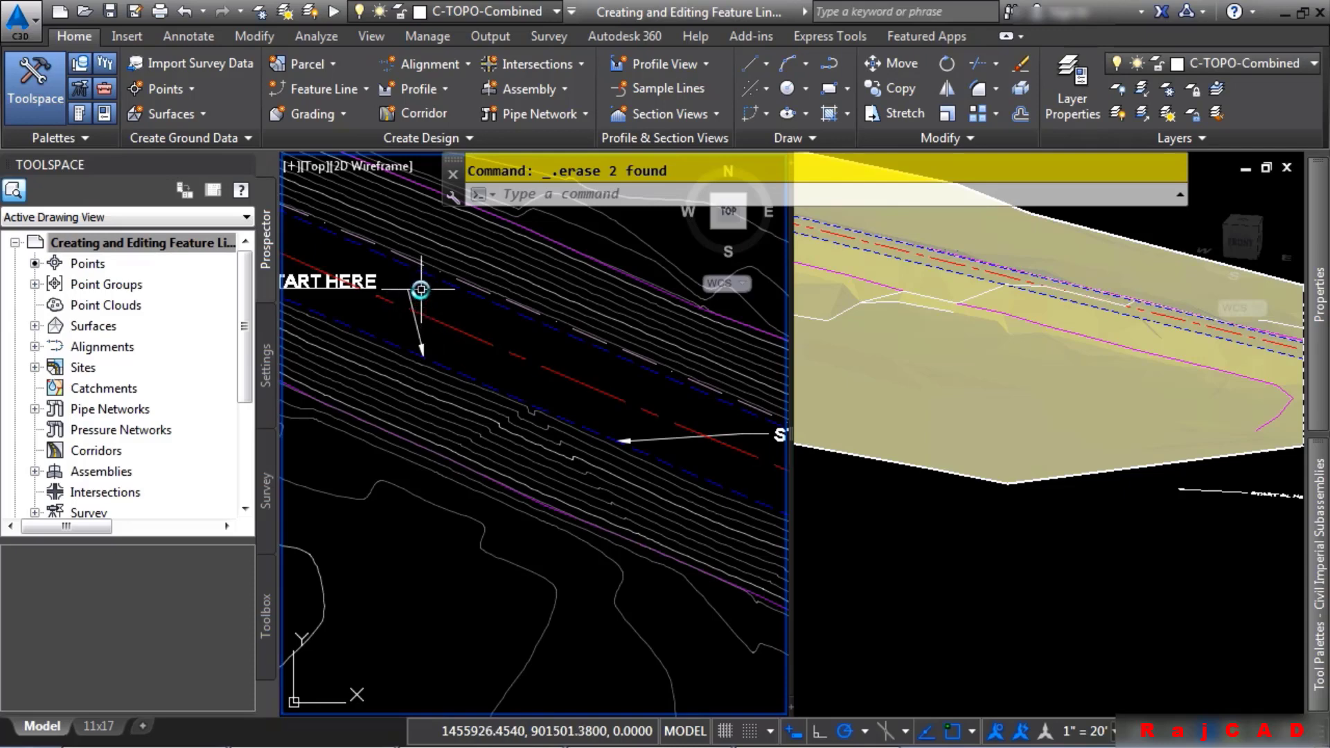
{"action": "left_click", "coordinate": [339, 81]}
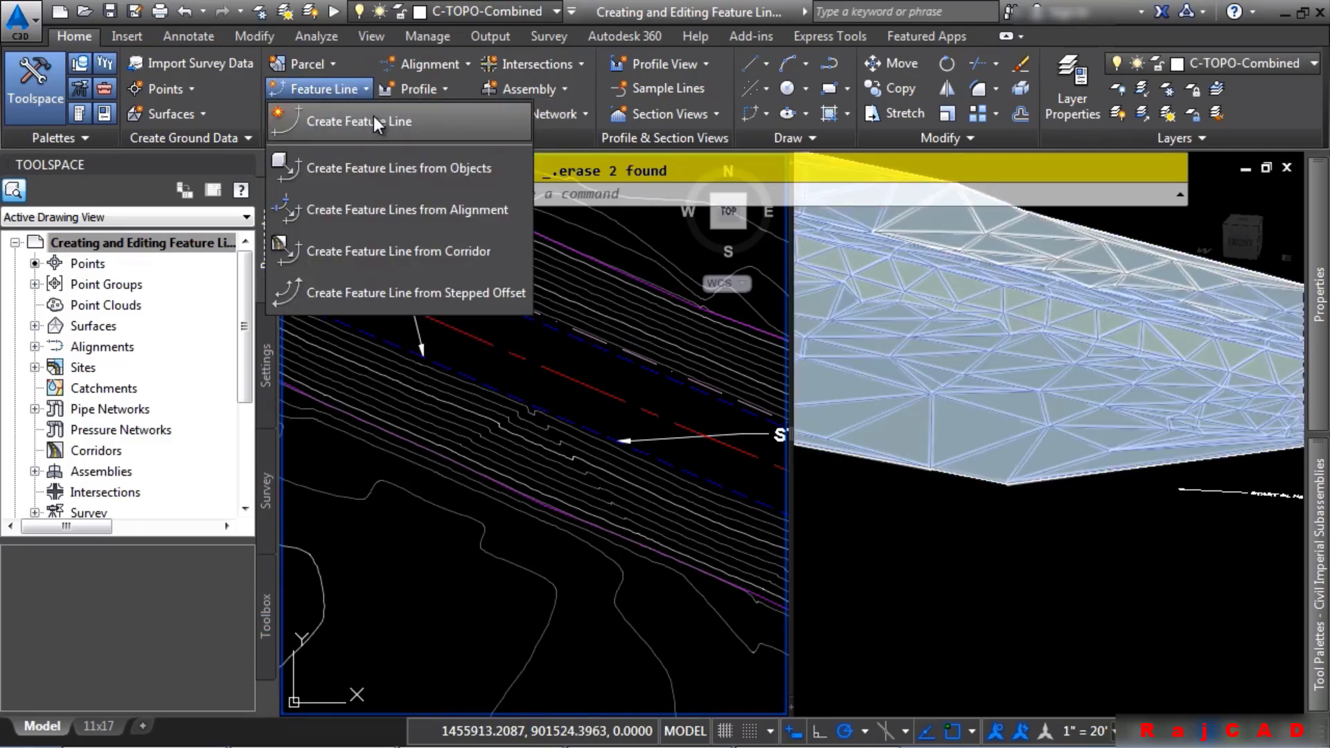
{"action": "left_click", "coordinate": [373, 115]}
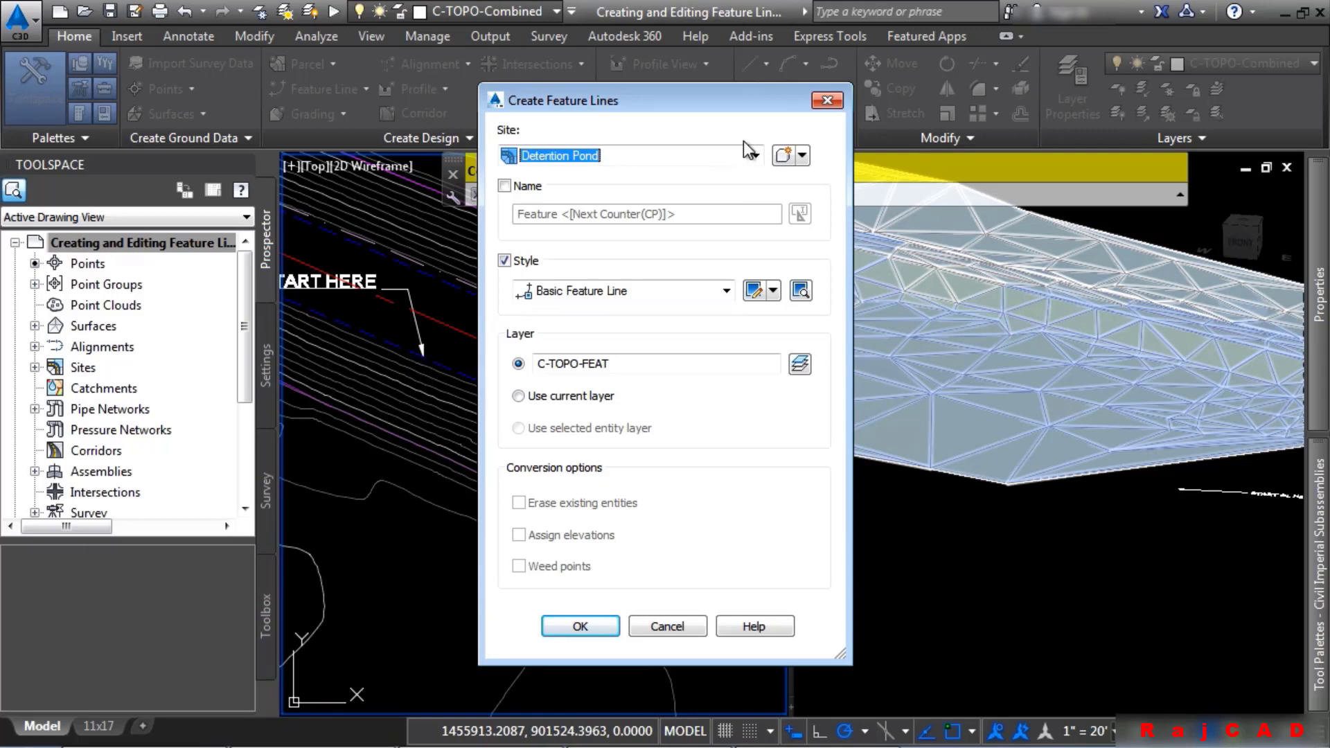
{"action": "left_click", "coordinate": [783, 155]}
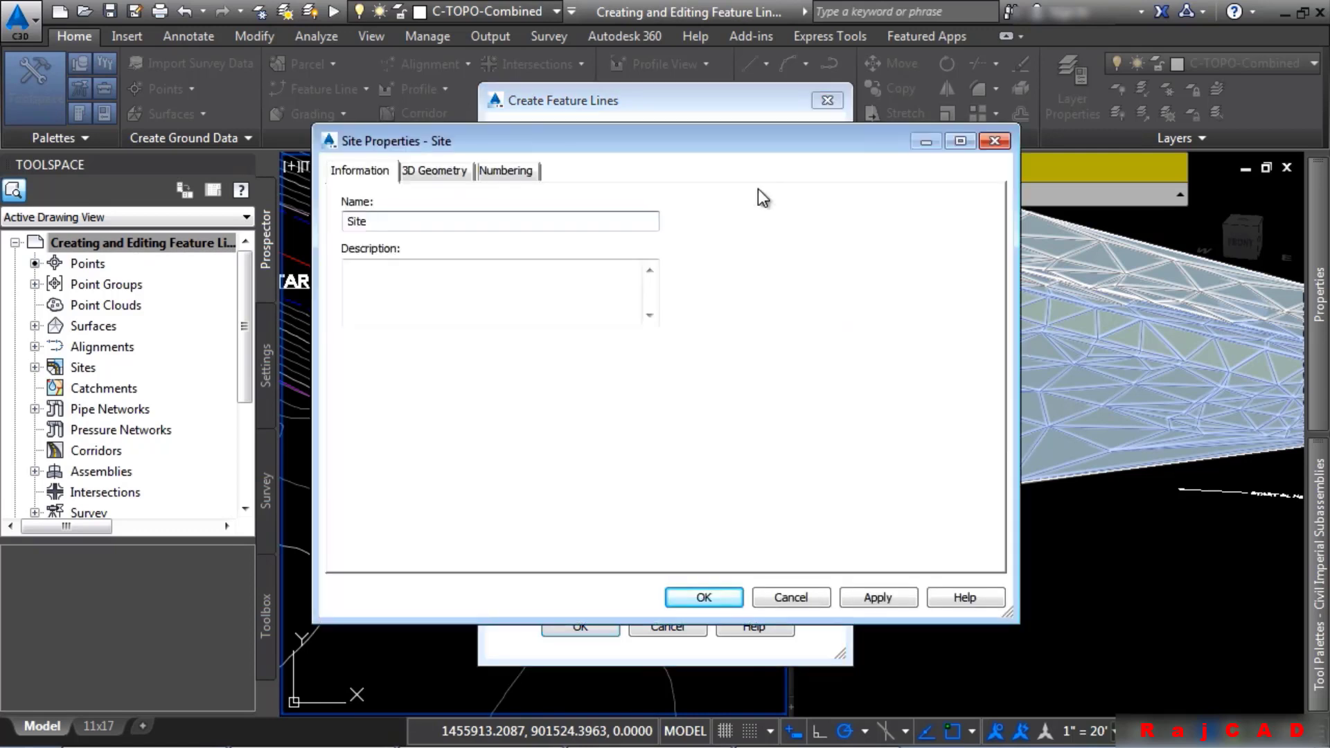
{"action": "double_click", "coordinate": [483, 219]}
{"action": "type", "text": "Tourist Parking Lot"}
{"action": "left_click", "coordinate": [720, 598]}
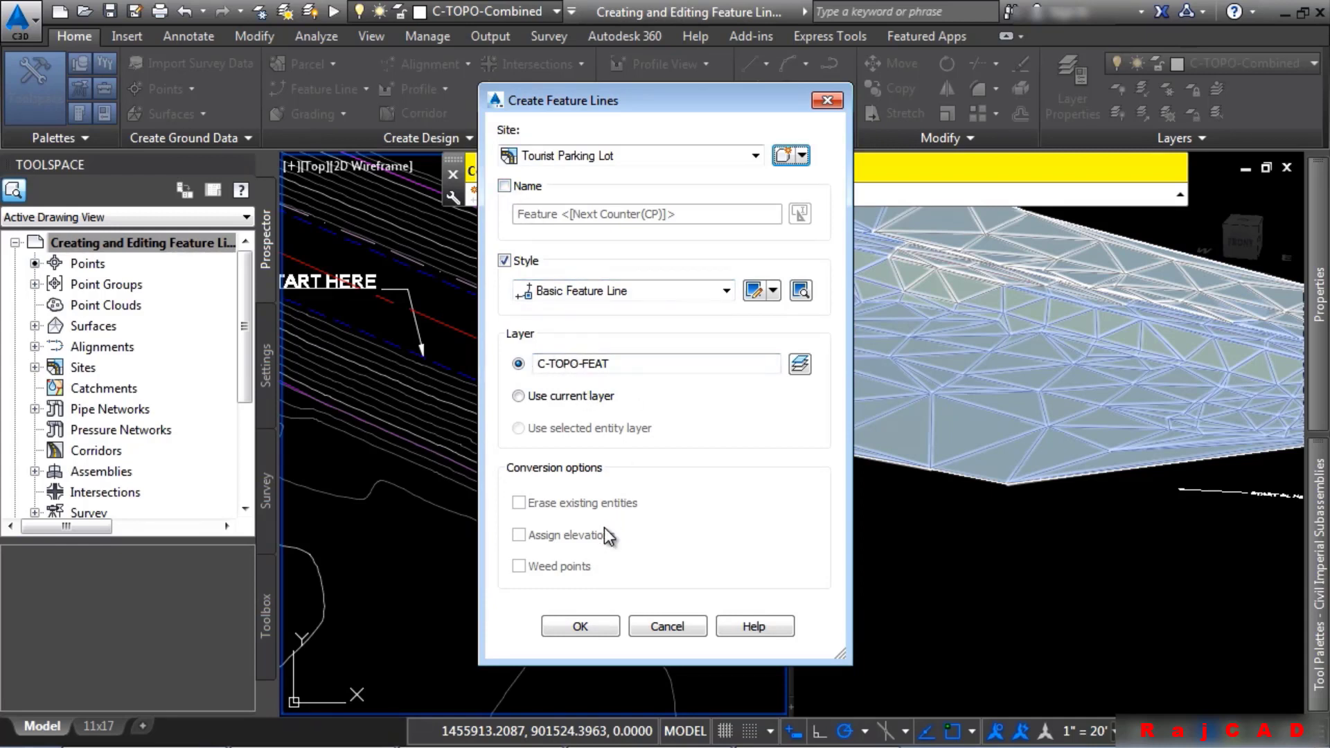
{"action": "left_click", "coordinate": [578, 626]}
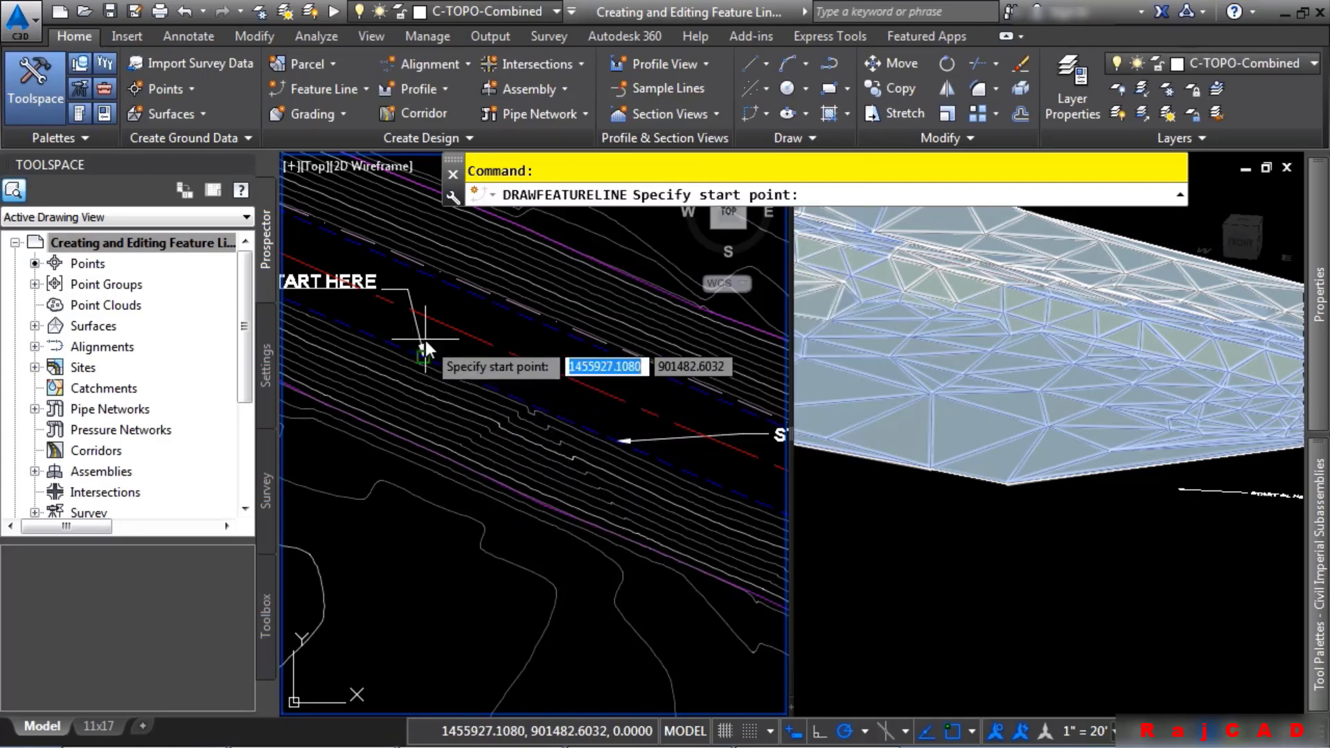
Step: Start the feature line at the tip of the START HERE arrow on the blue dashed road edge, accepting the elevation 103.38
{"action": "scroll", "coordinate": [426, 340], "scroll_direction": "up", "scroll_amount": 3}
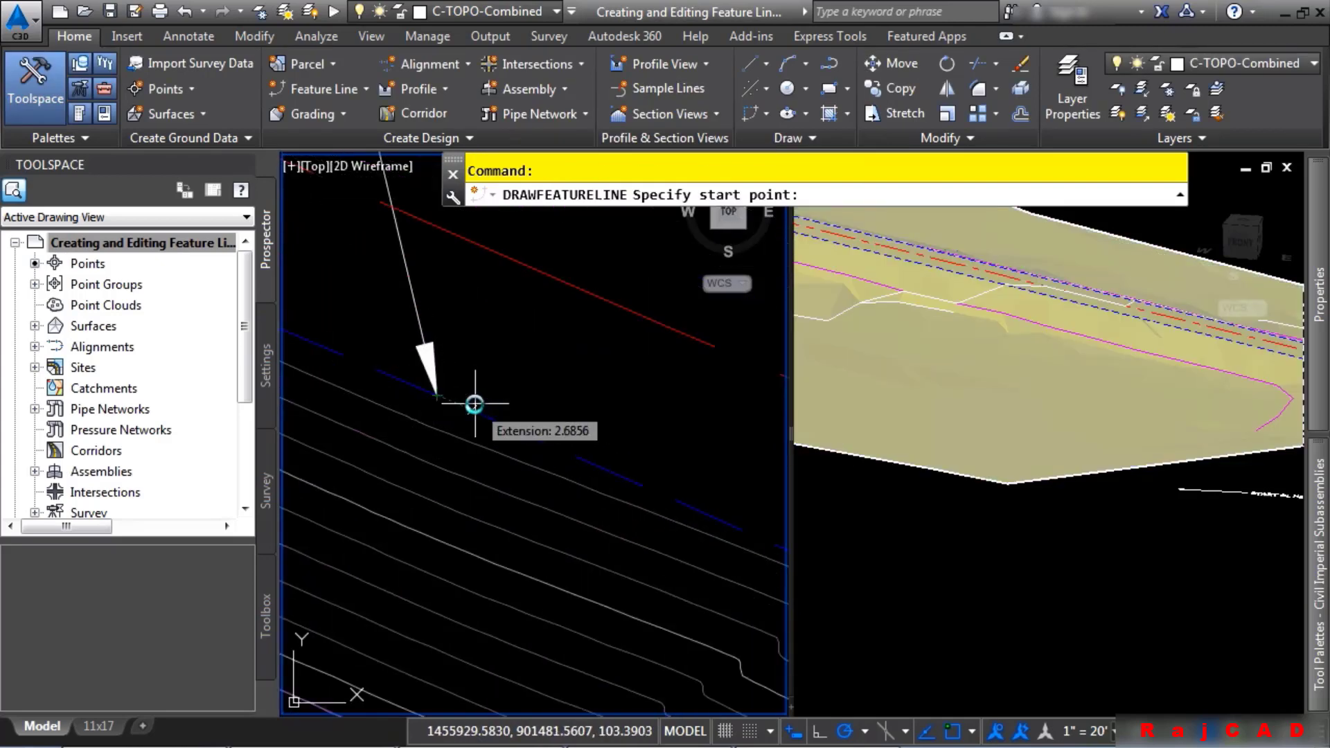
{"action": "scroll", "coordinate": [492, 428], "scroll_direction": "up", "scroll_amount": 2}
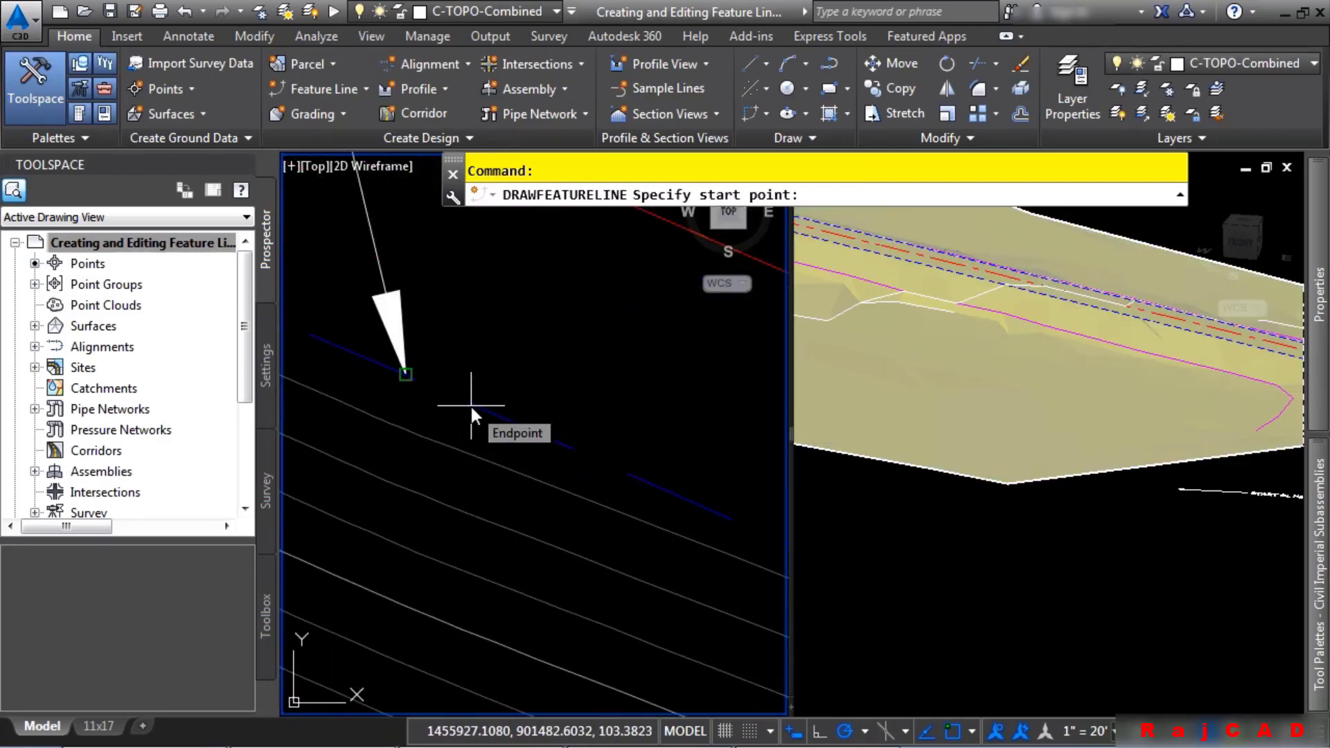
{"action": "left_click", "coordinate": [478, 406]}
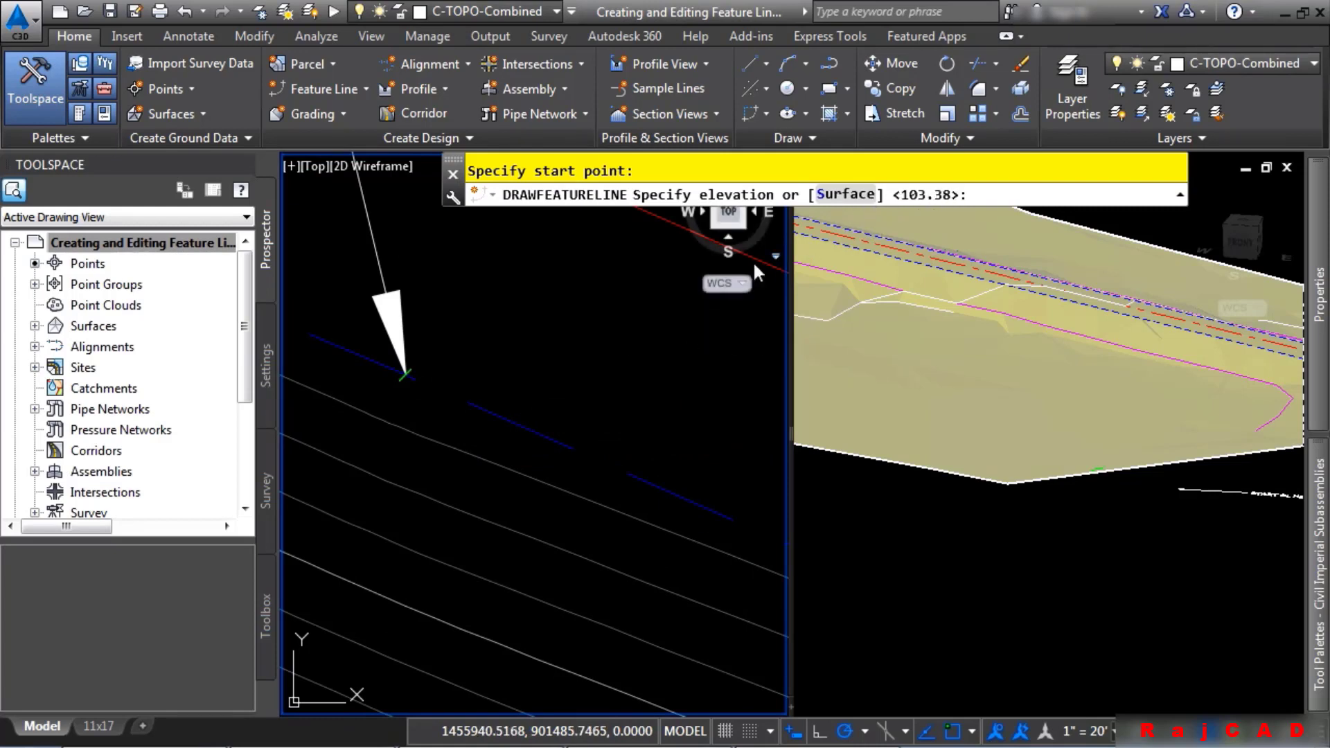
{"action": "key", "text": "Return"}
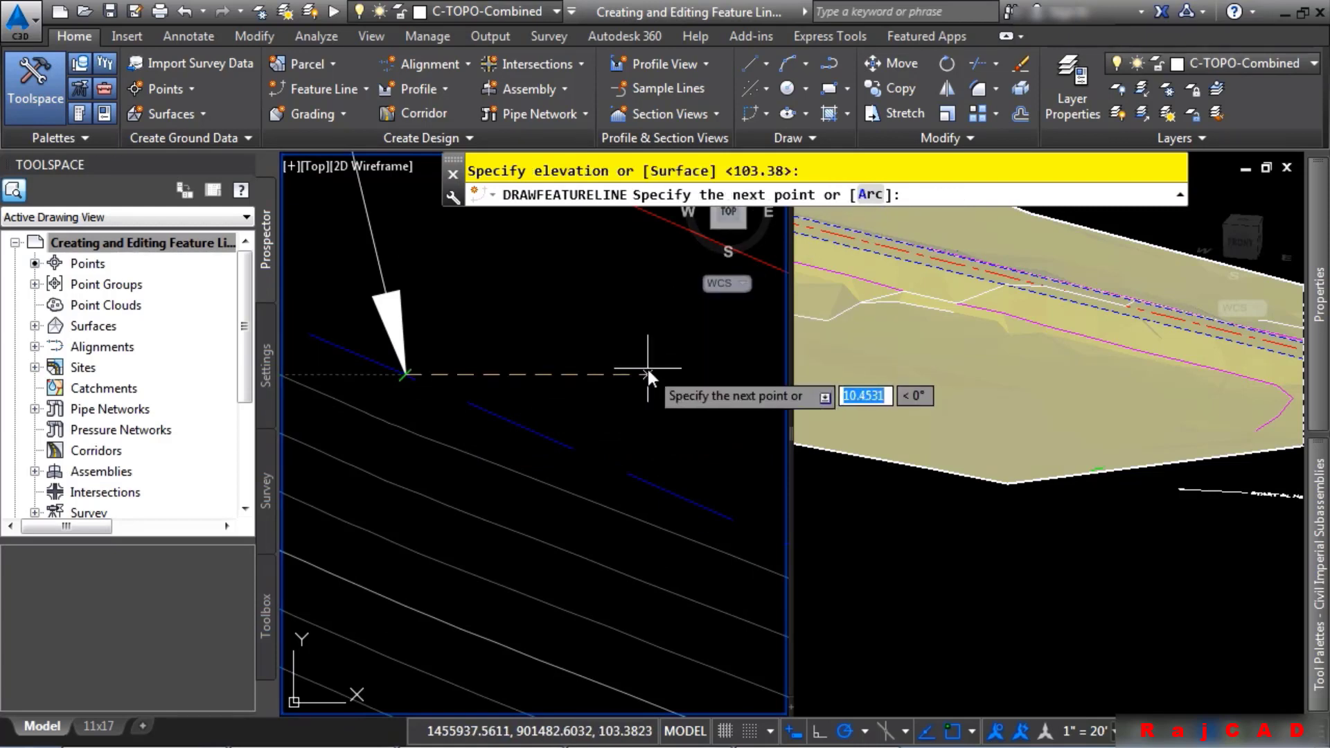
Step: Add two vertices along the dashed road edge, the second at the START CL HERE arrow tip, accepting grades 0.02 and 0.26
{"action": "scroll", "coordinate": [579, 502], "scroll_direction": "down", "scroll_amount": 2}
{"action": "middle_click_drag", "start_coordinate": [651, 502], "coordinate": [373, 319]}
{"action": "scroll", "coordinate": [597, 409], "scroll_direction": "down", "scroll_amount": 1}
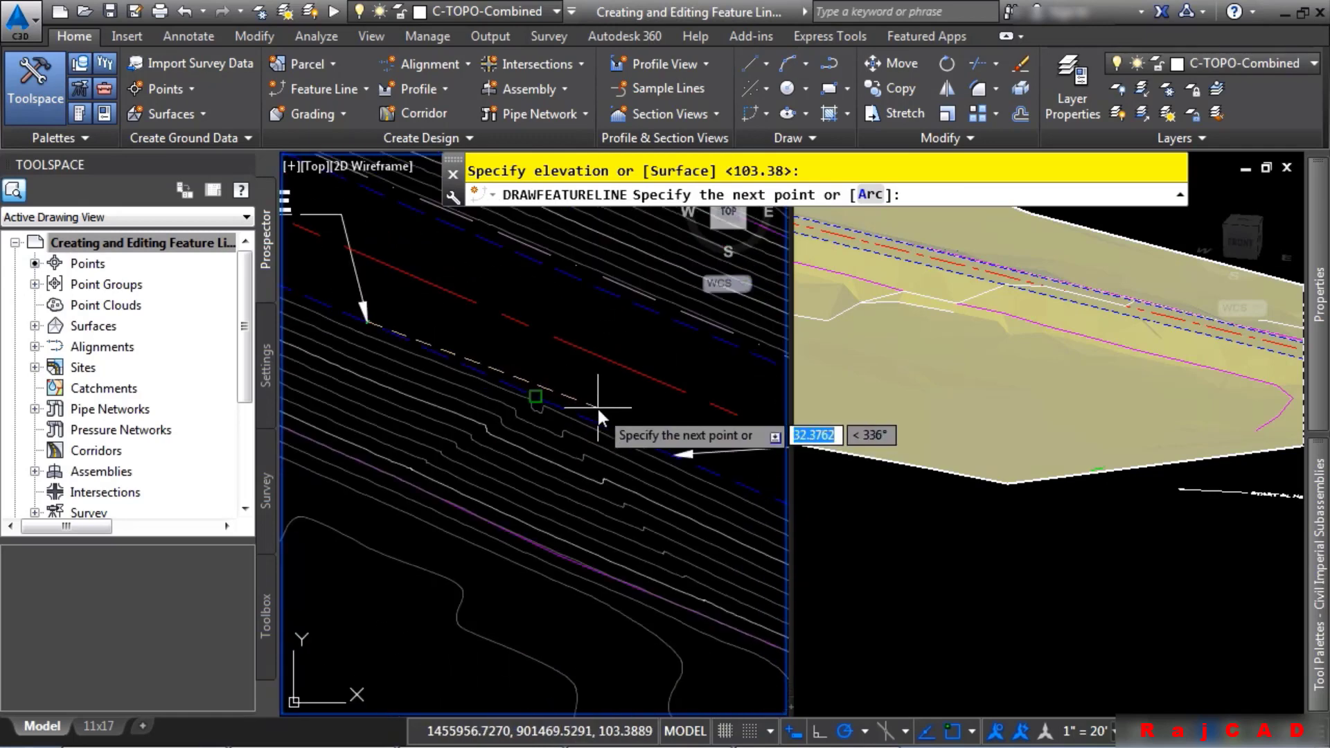
{"action": "scroll", "coordinate": [597, 406], "scroll_direction": "up", "scroll_amount": 2}
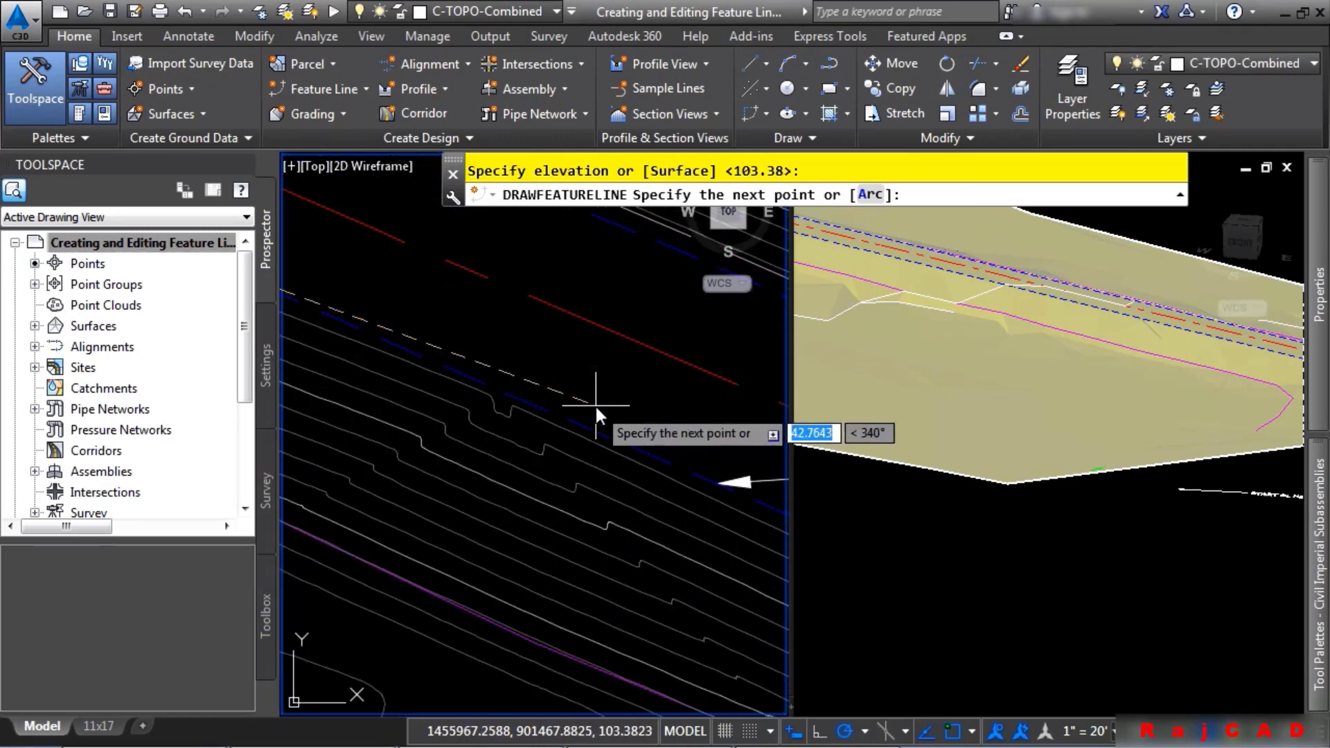
{"action": "left_click", "coordinate": [550, 402]}
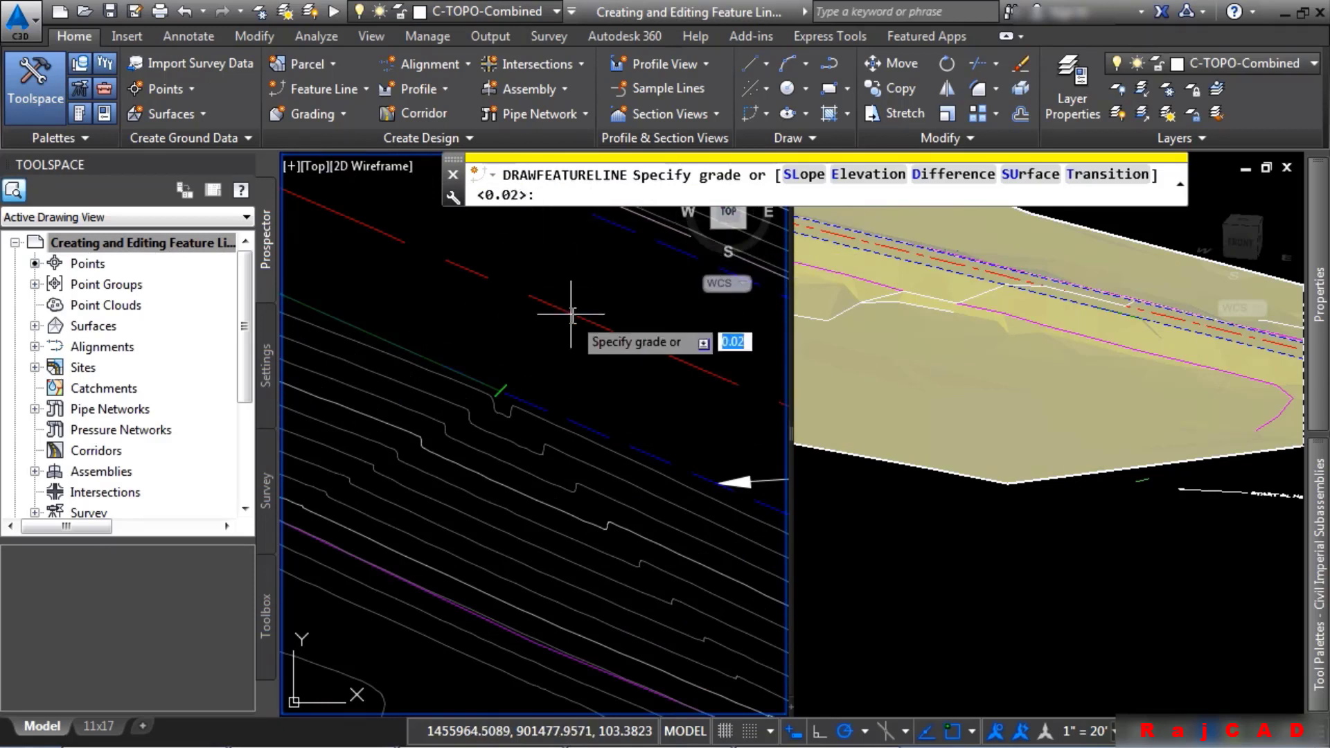
{"action": "key", "text": "Return"}
{"action": "scroll", "coordinate": [674, 452], "scroll_direction": "up", "scroll_amount": 3}
{"action": "middle_click_drag", "start_coordinate": [674, 452], "coordinate": [340, 264]}
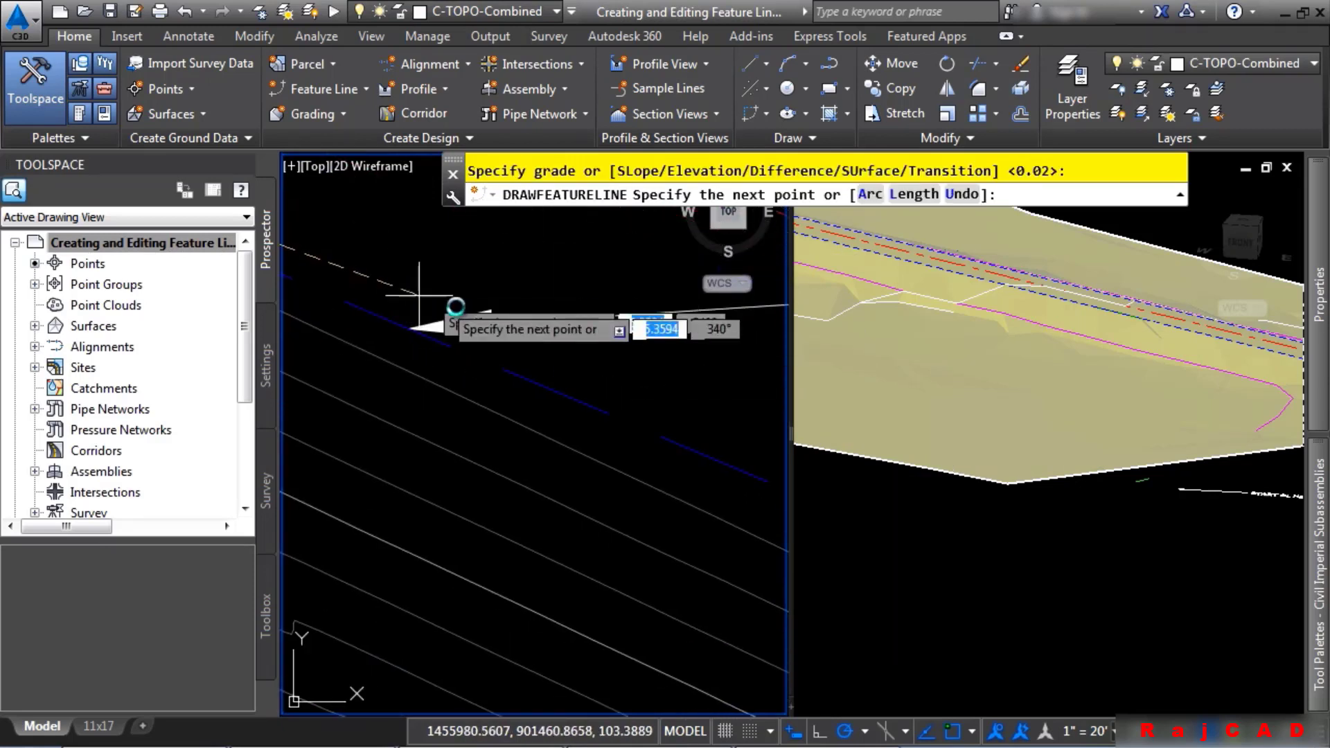
{"action": "left_click", "coordinate": [418, 320]}
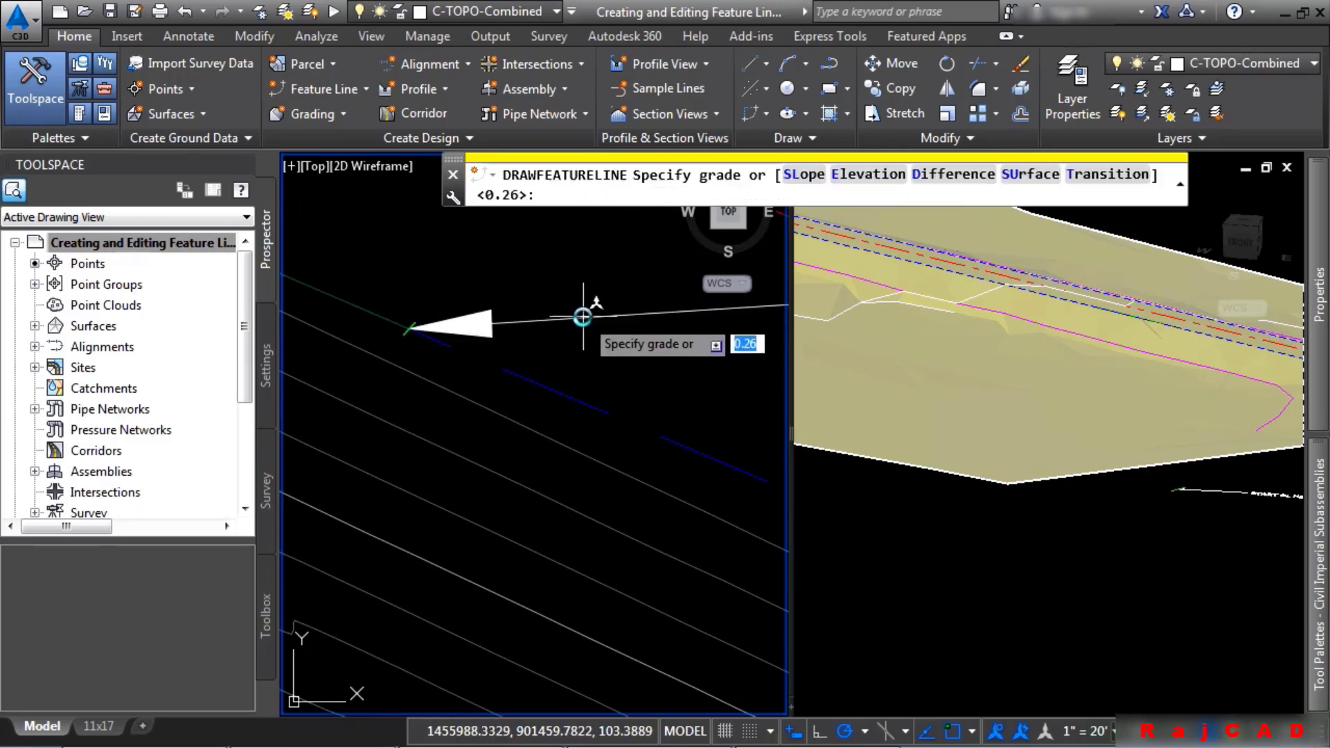
{"action": "key", "text": "Return"}
Step: Extend the feature line with two more vertices on the dashed road edge beyond START CL HERE, accepting grades 0.15 and -0.01
{"action": "scroll", "coordinate": [583, 317], "scroll_direction": "down", "scroll_amount": 5}
{"action": "middle_click_drag", "start_coordinate": [629, 357], "coordinate": [454, 369]}
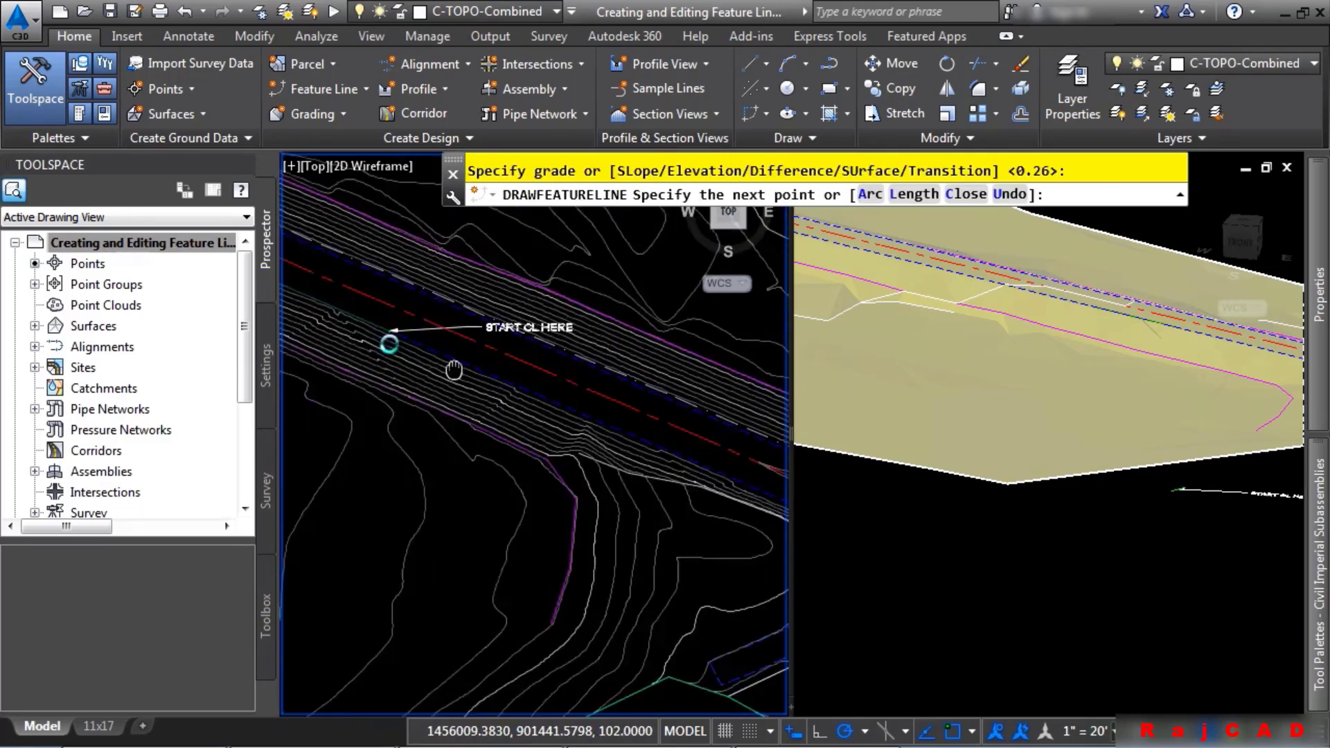
{"action": "scroll", "coordinate": [454, 370], "scroll_direction": "up", "scroll_amount": 2}
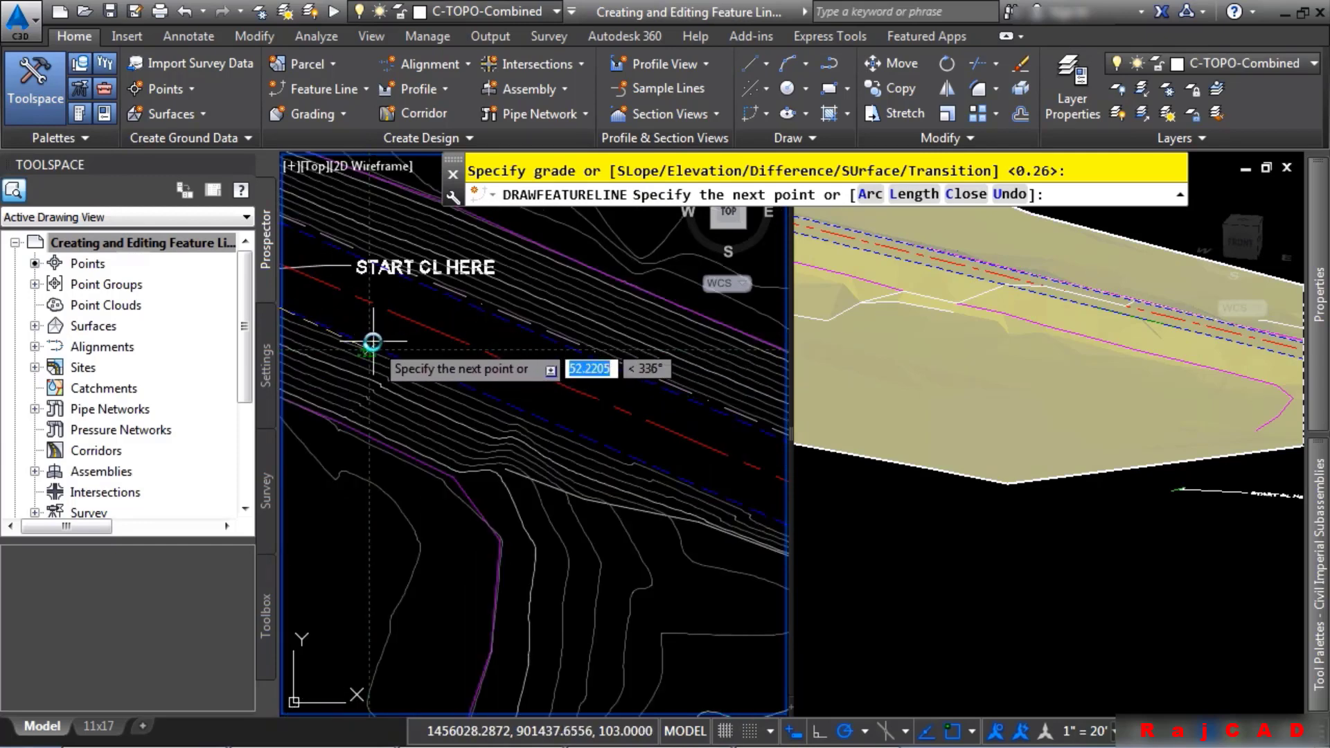
{"action": "scroll", "coordinate": [372, 342], "scroll_direction": "up", "scroll_amount": 3}
{"action": "middle_click_drag", "start_coordinate": [373, 344], "coordinate": [680, 432]}
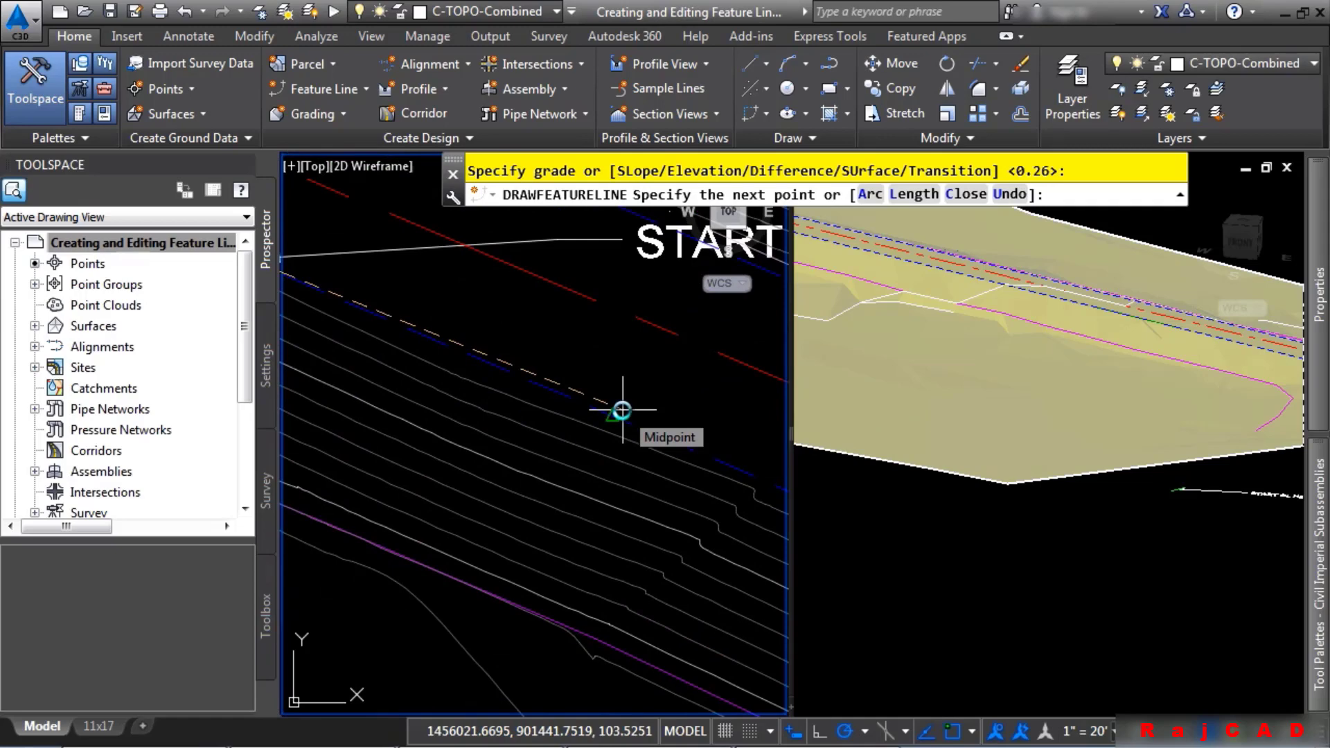
{"action": "left_click", "coordinate": [622, 410]}
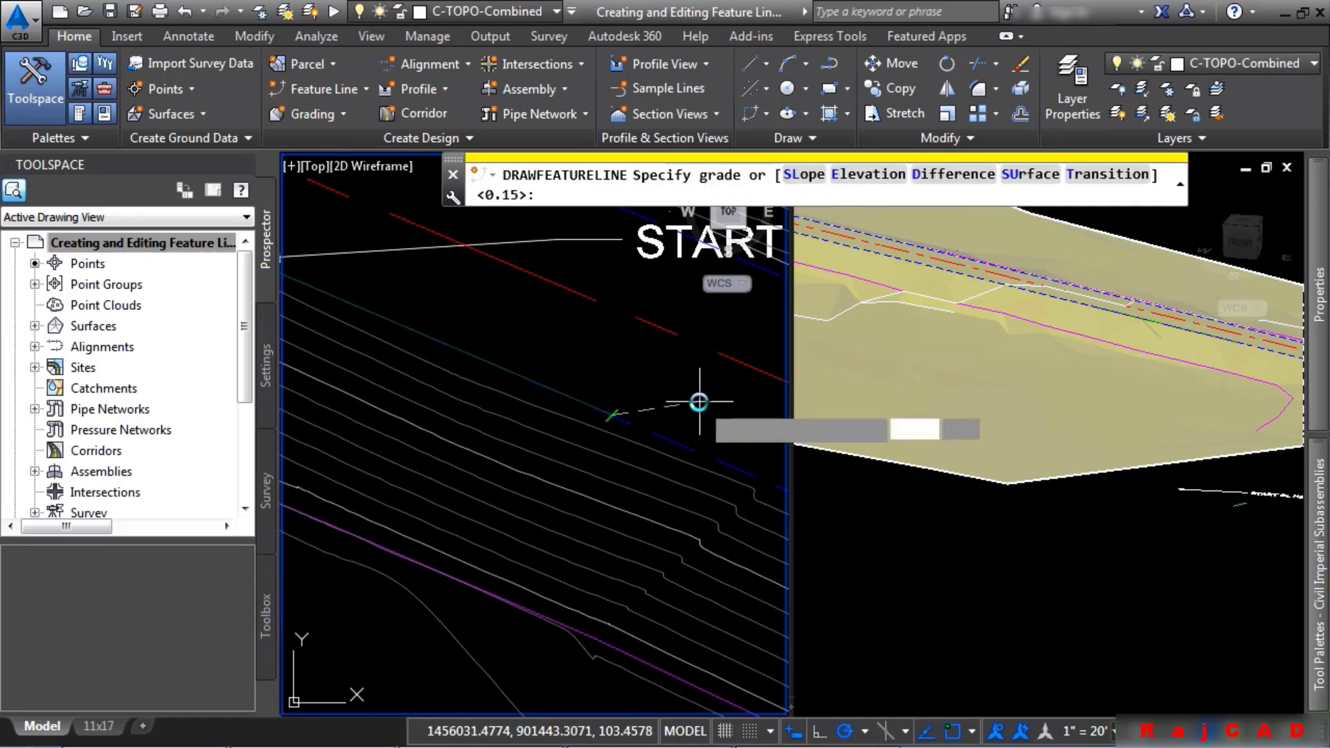
{"action": "middle_click_drag", "start_coordinate": [710, 500], "coordinate": [507, 383]}
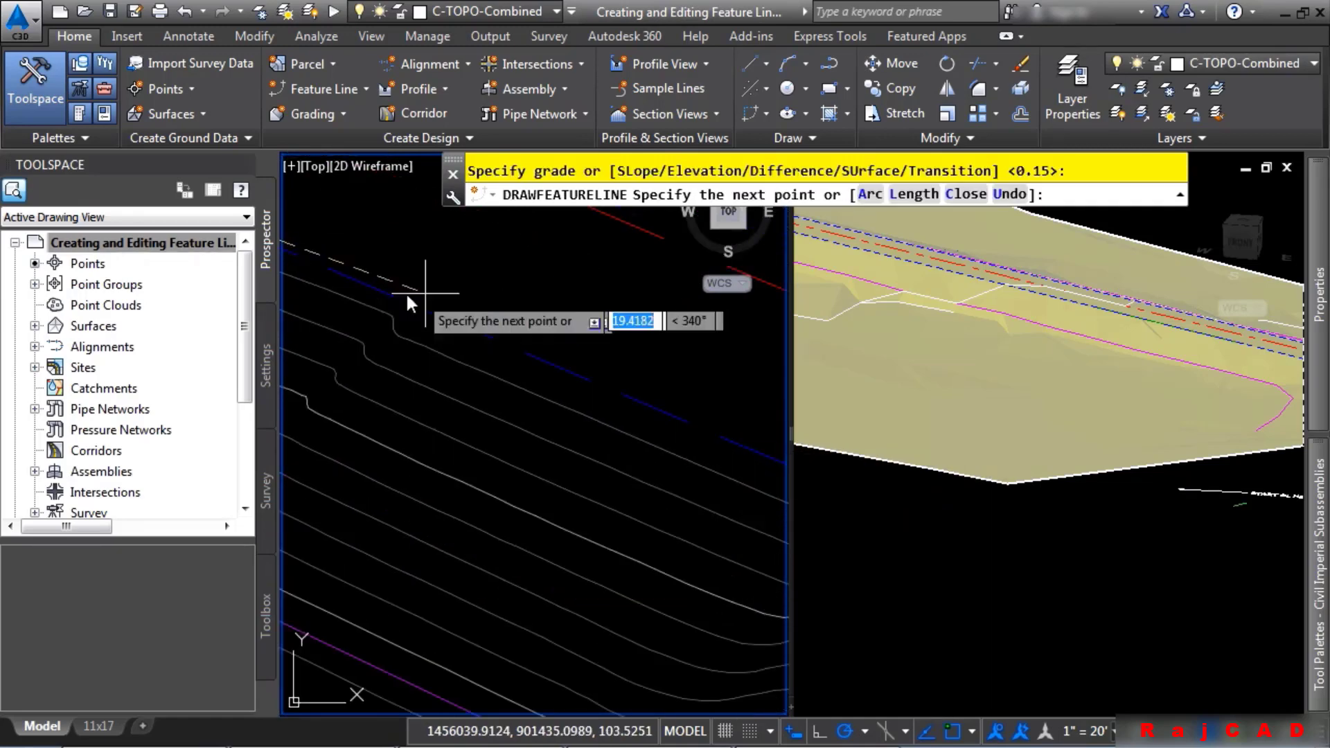
{"action": "left_click", "coordinate": [367, 286]}
{"action": "key", "text": "Return"}
{"action": "scroll", "coordinate": [541, 351], "scroll_direction": "down", "scroll_amount": 5}
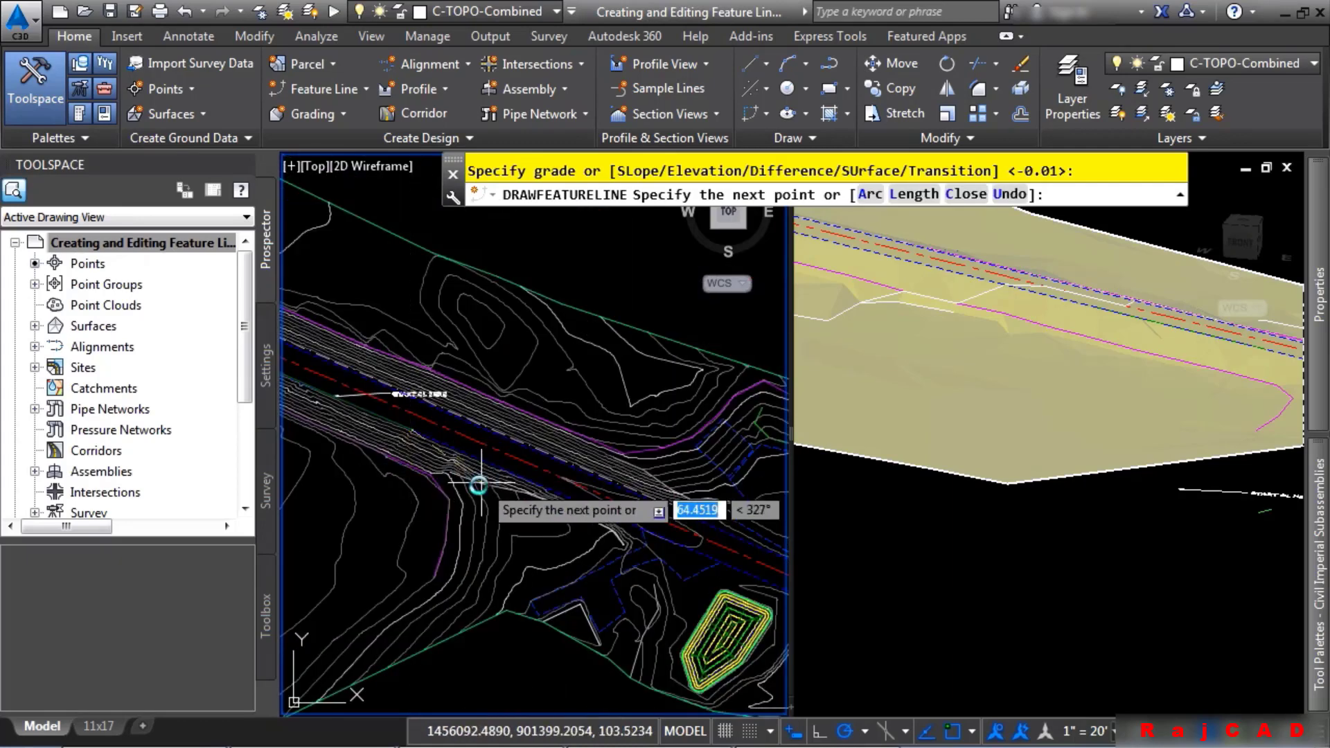
Step: Set up a new feature line in the Tourist Parking Lot site, named CL of Drive, with the style Corridor Crown
{"action": "scroll", "coordinate": [613, 460], "scroll_direction": "up", "scroll_amount": 6}
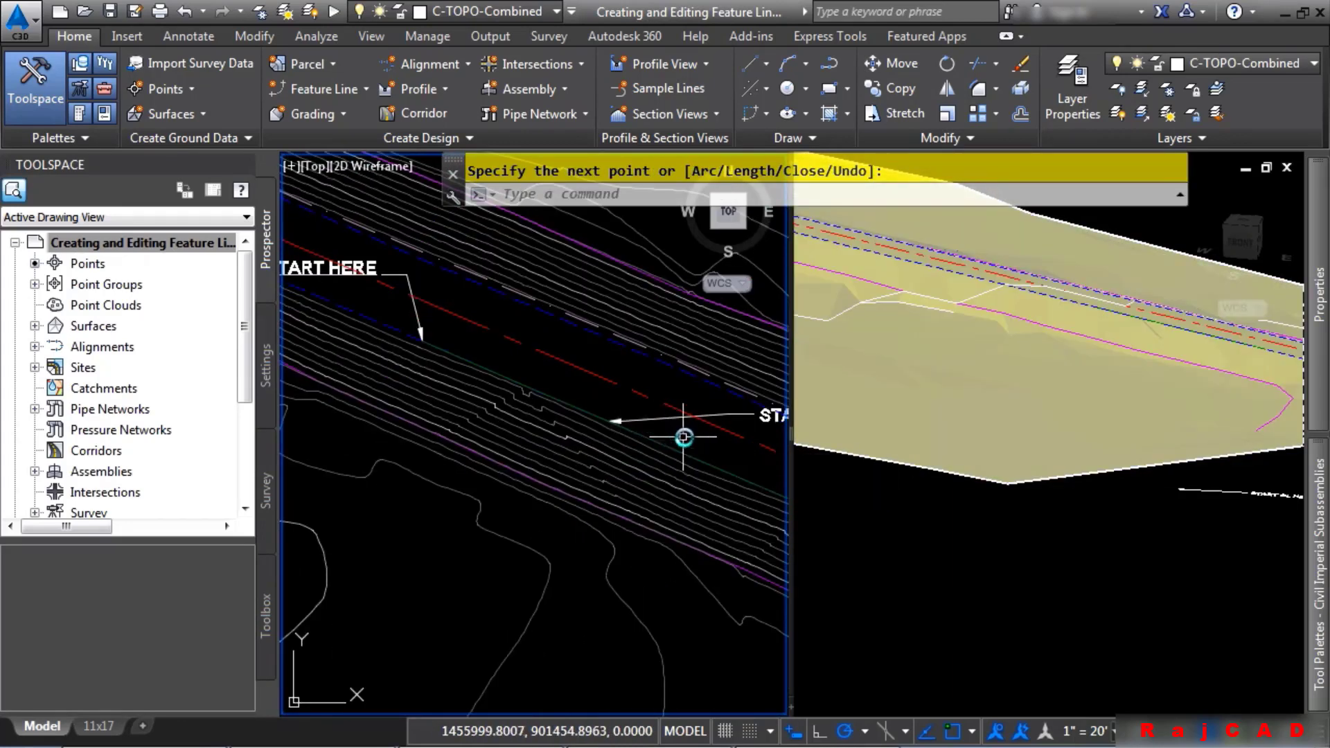
{"action": "middle_click_drag", "start_coordinate": [695, 449], "coordinate": [585, 421]}
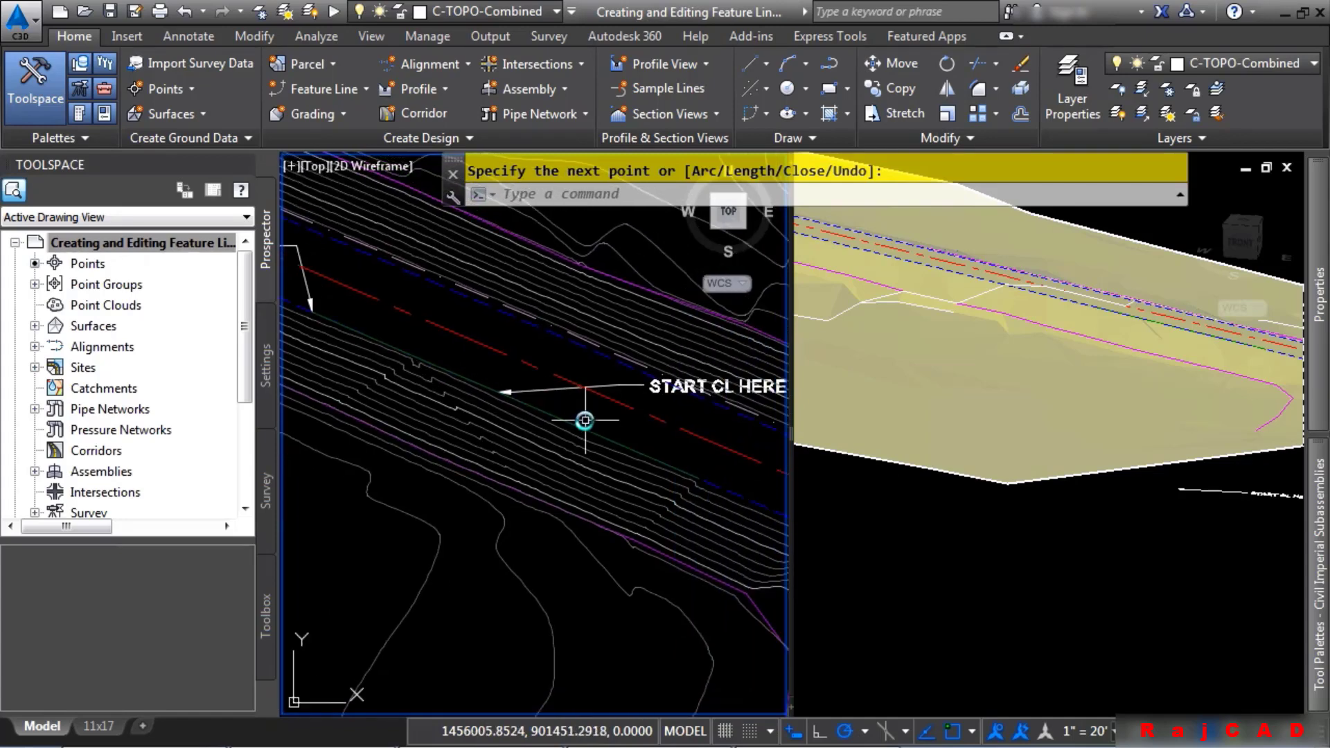
{"action": "left_click", "coordinate": [323, 93]}
{"action": "left_click", "coordinate": [333, 119]}
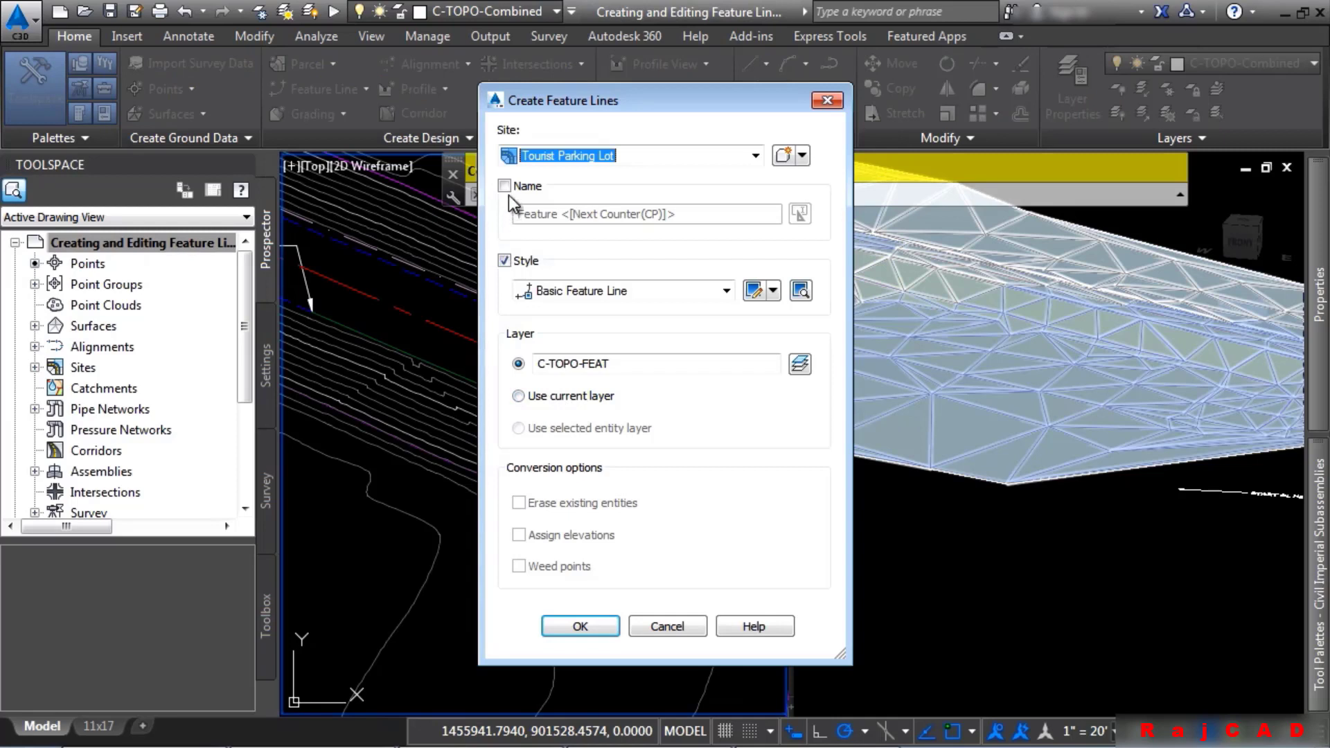
{"action": "left_click", "coordinate": [505, 186]}
{"action": "left_click_drag", "start_coordinate": [728, 223], "coordinate": [497, 239]}
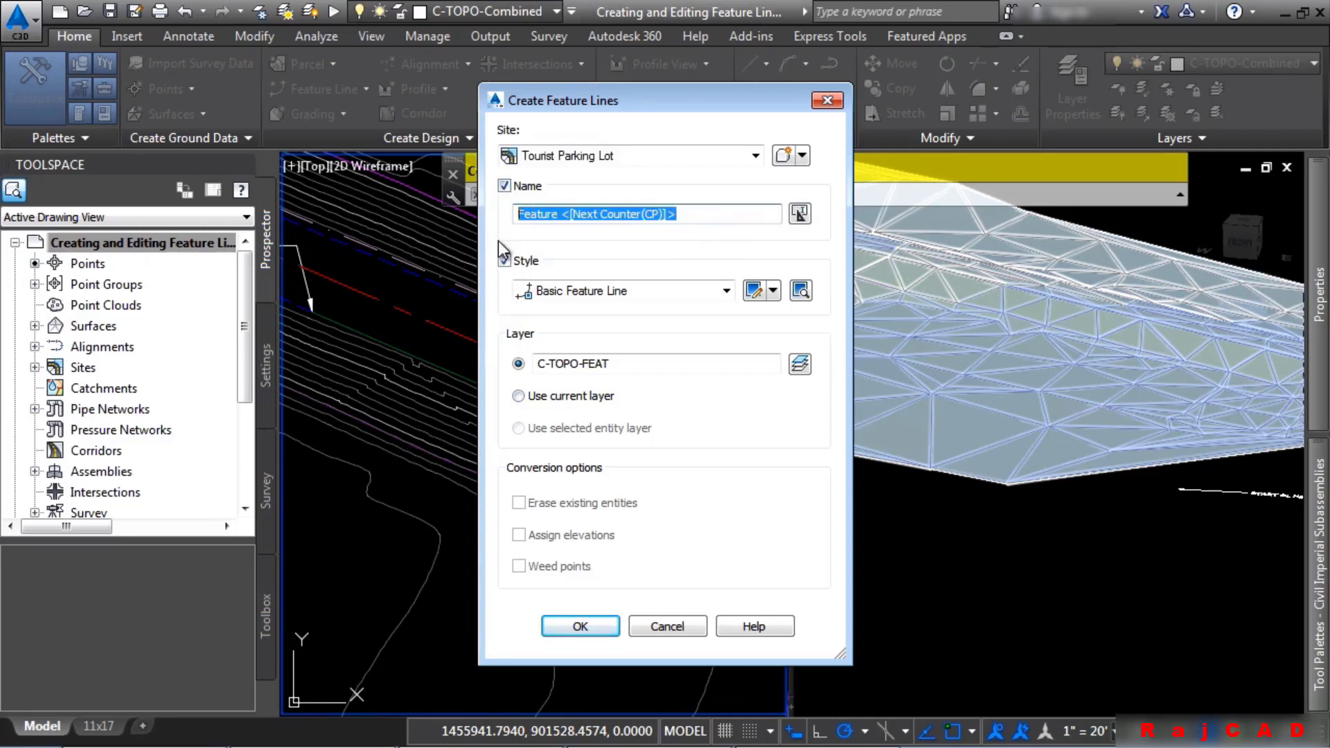
{"action": "type", "text": "CL"}
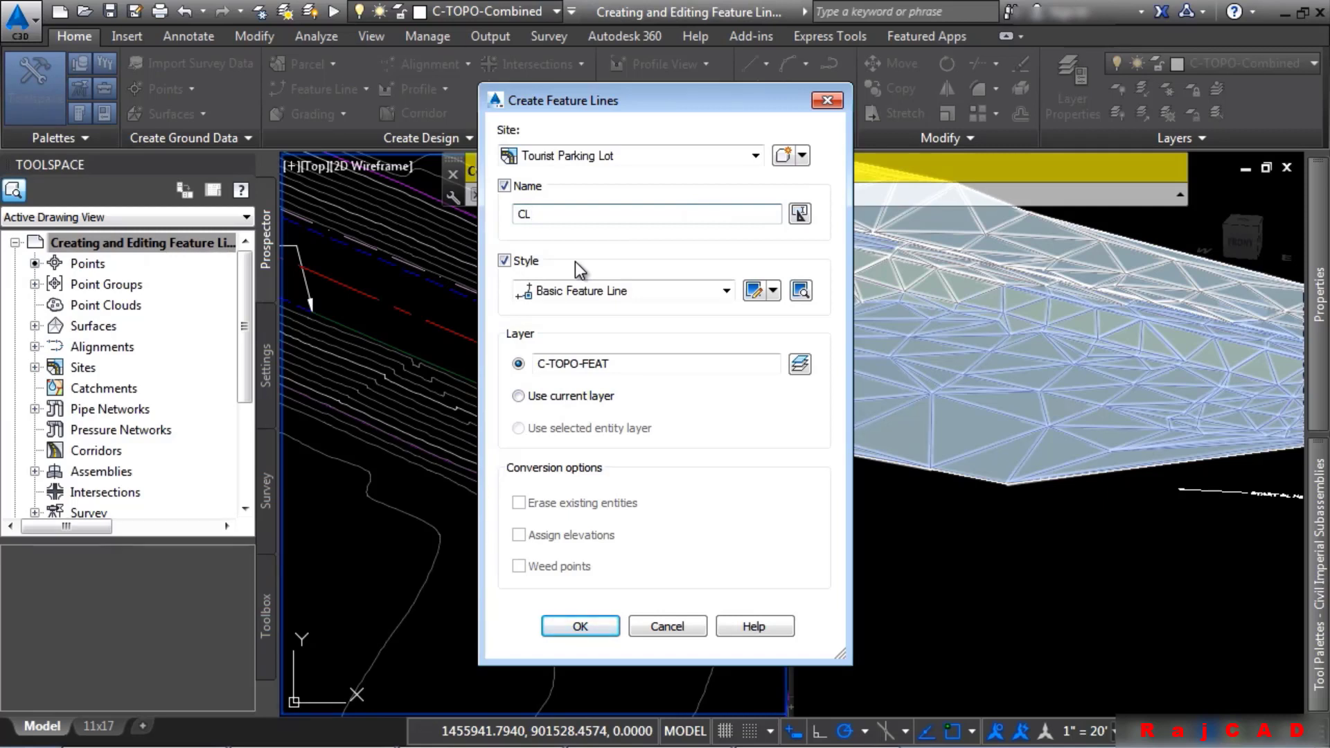
{"action": "type", "text": " of Drive"}
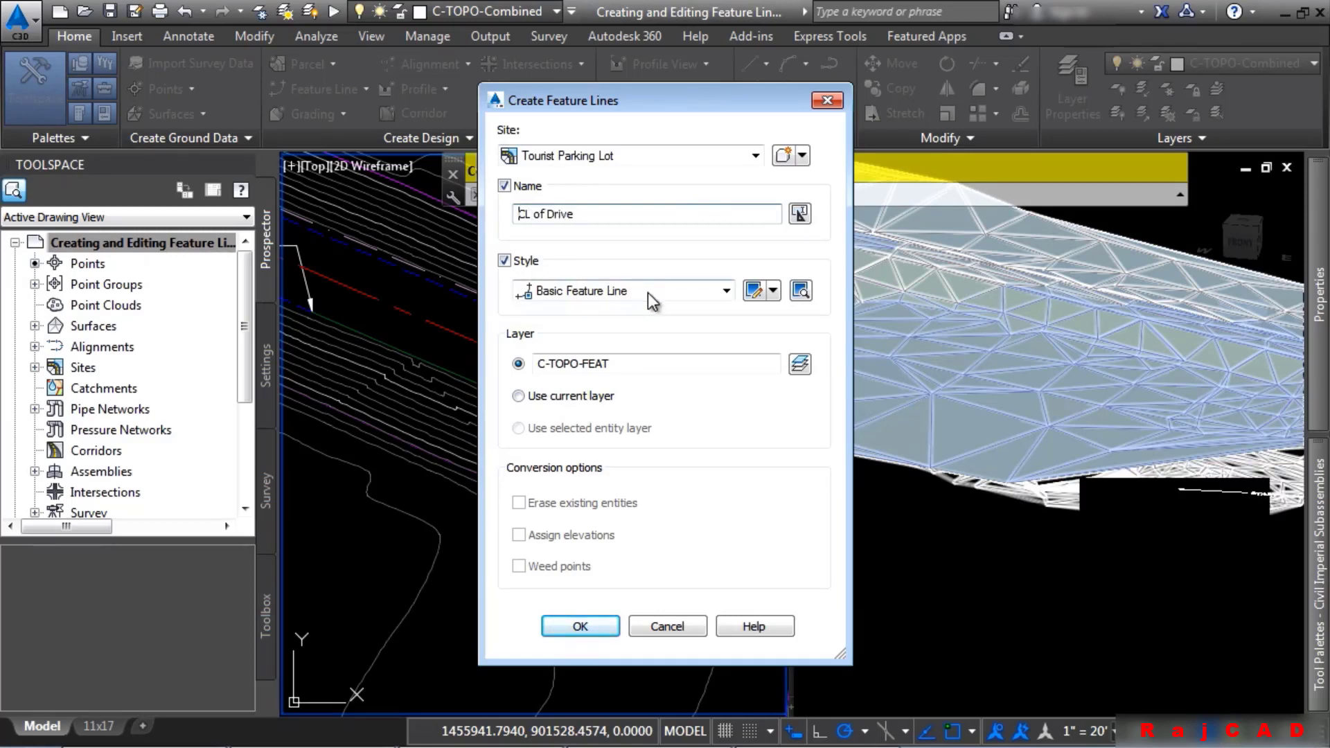
{"action": "left_click", "coordinate": [617, 291]}
{"action": "left_click", "coordinate": [594, 344]}
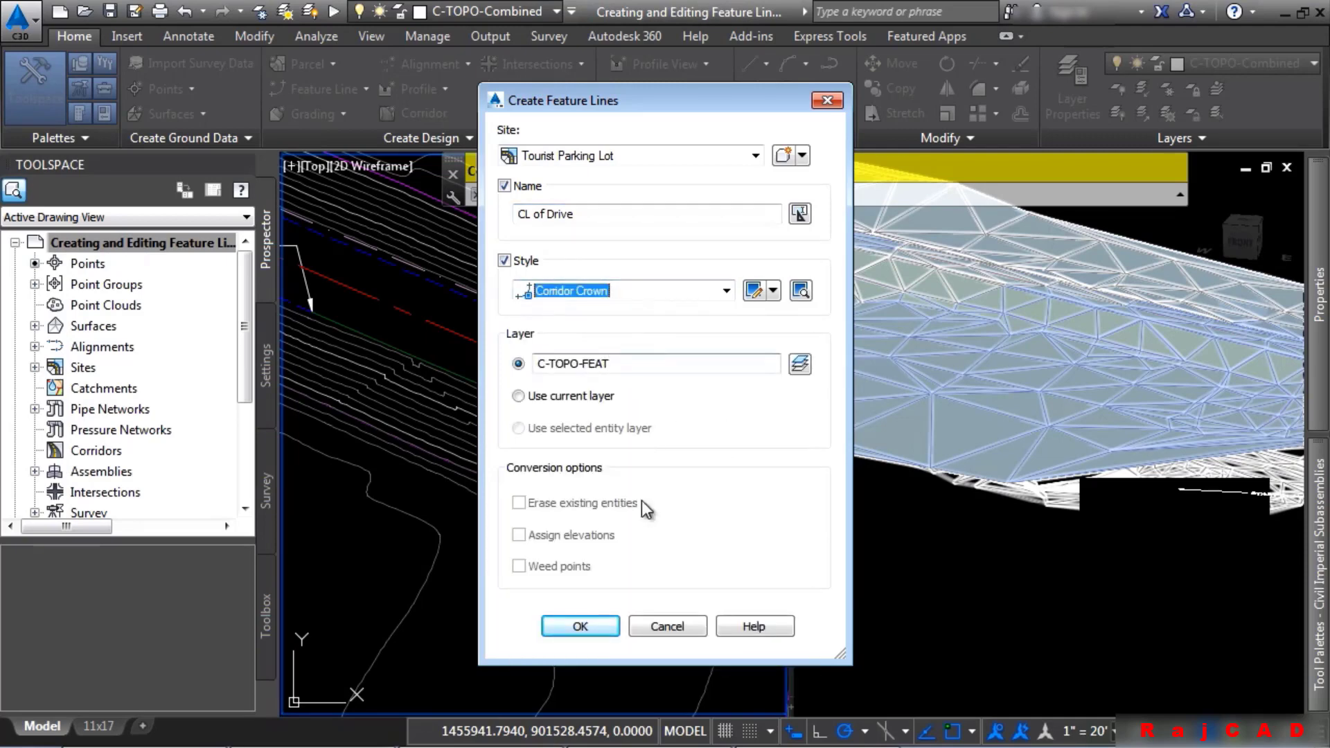
{"action": "left_click", "coordinate": [580, 624]}
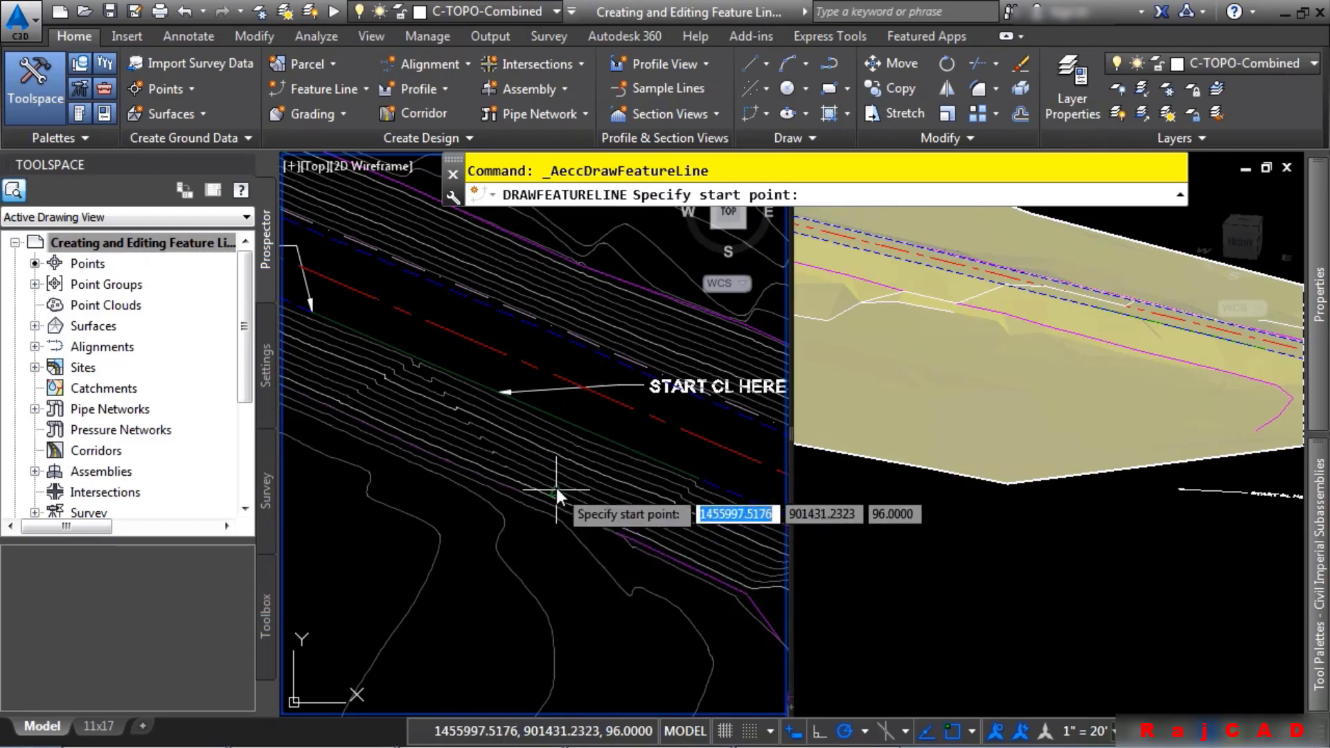
Step: Start the CL of Drive feature line at the START CL HERE arrow tip, accepting the elevation 103.46
{"action": "scroll", "coordinate": [513, 410], "scroll_direction": "up", "scroll_amount": 2}
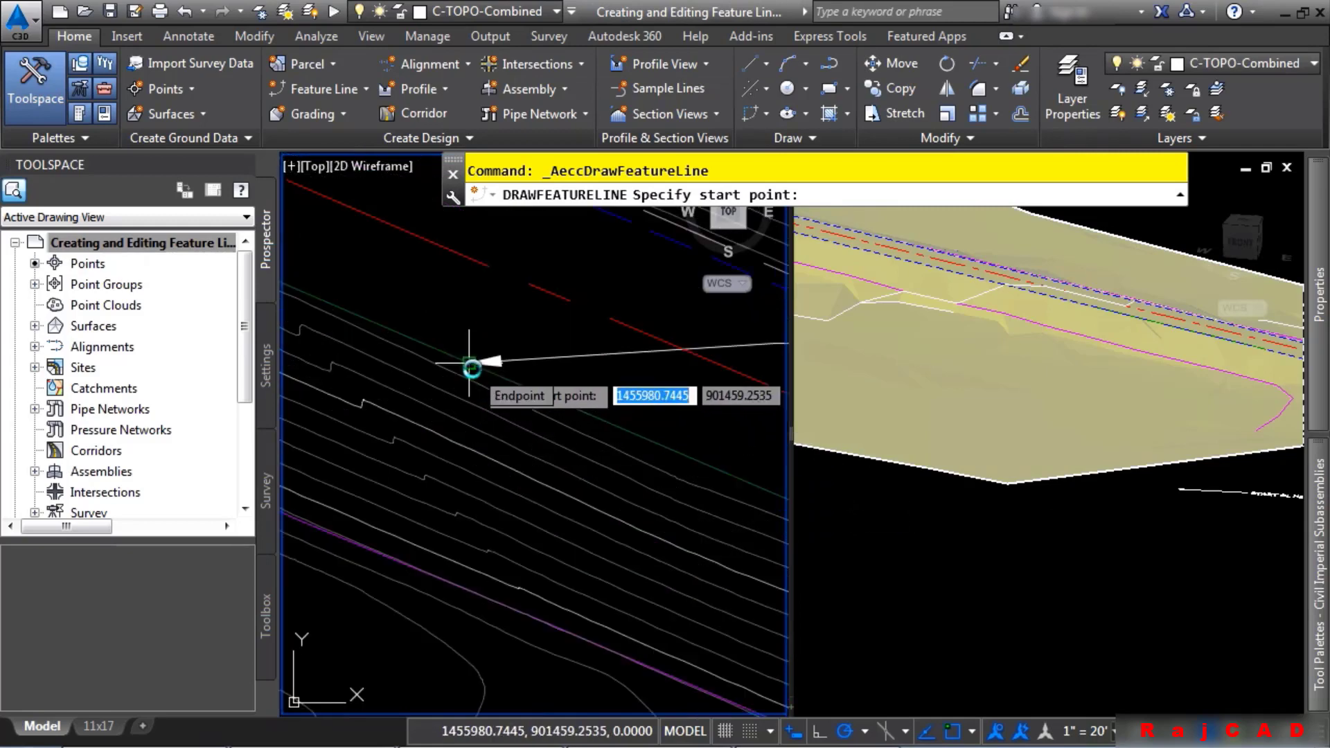
{"action": "scroll", "coordinate": [472, 368], "scroll_direction": "up", "scroll_amount": 2}
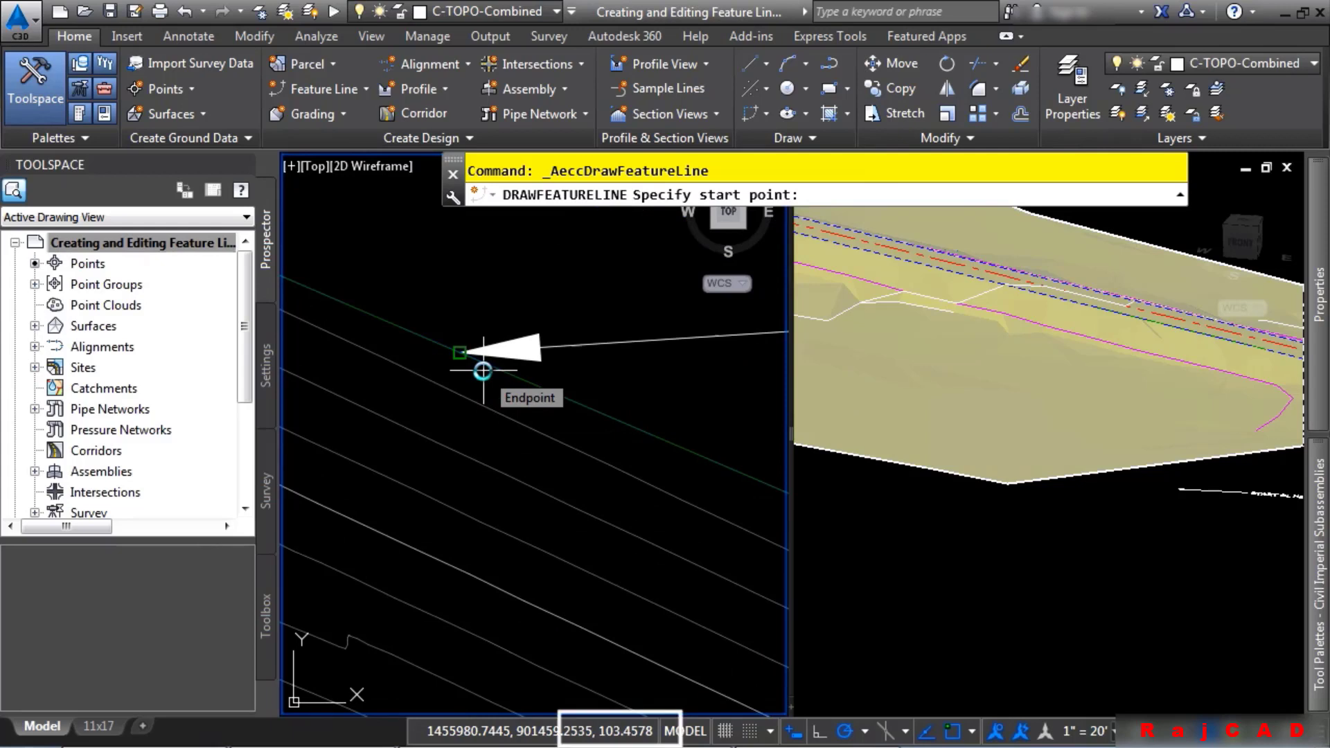
{"action": "left_click", "coordinate": [483, 369]}
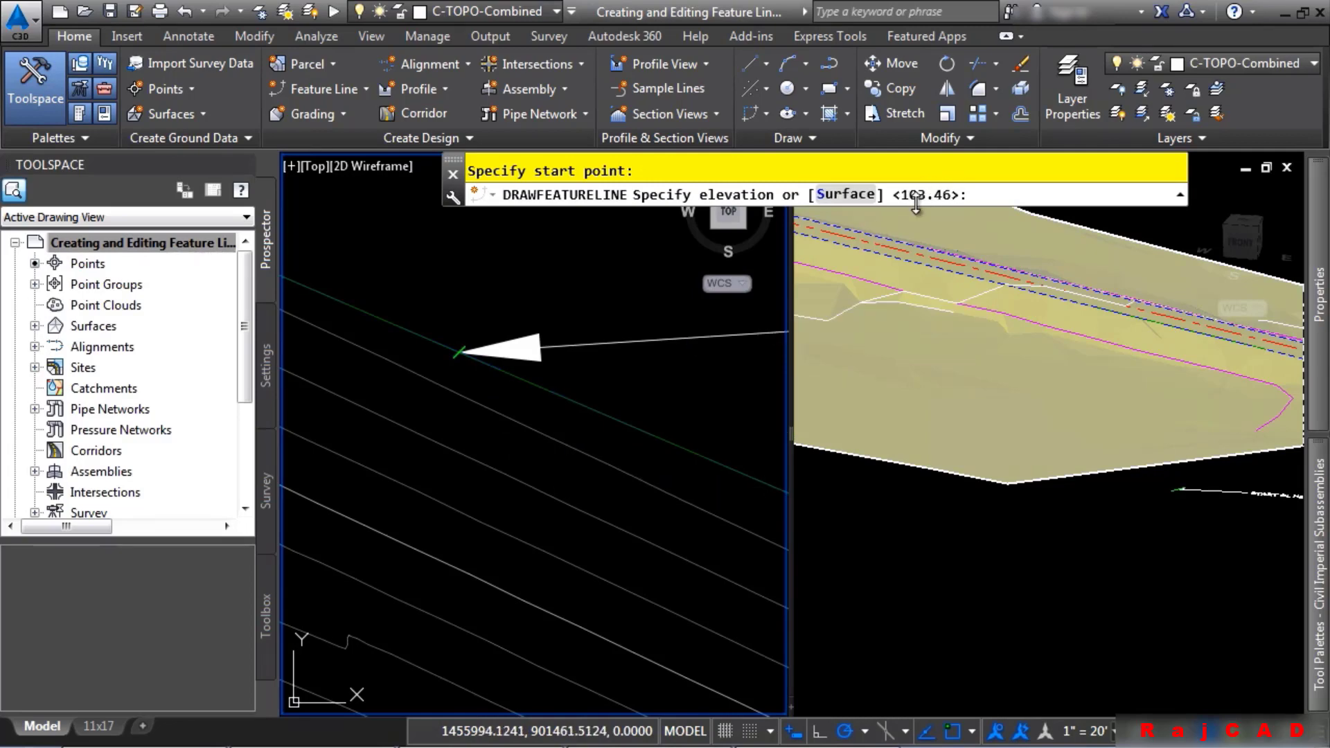
{"action": "key", "text": "Return"}
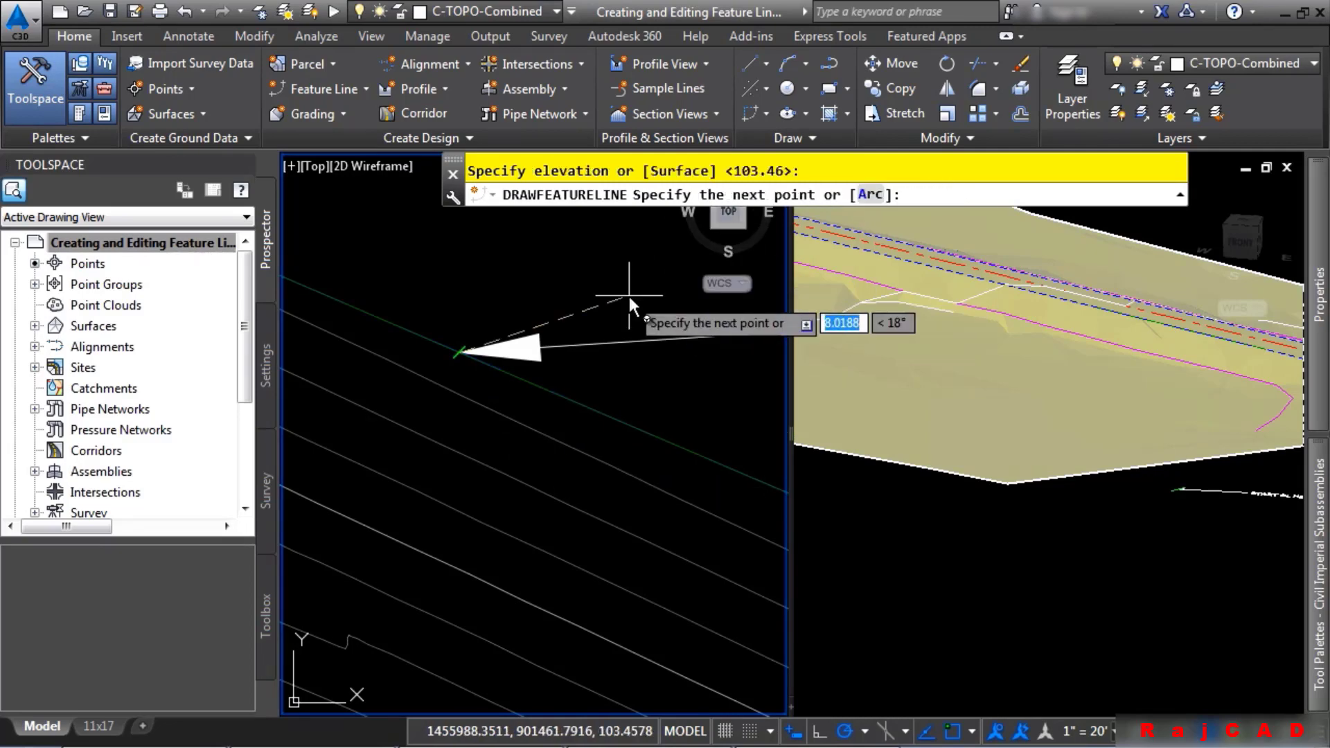
Step: Run the feature line roughly perpendicular from the road edge, down across the contours, at a grade of -4, and finish it
{"action": "scroll", "coordinate": [513, 450], "scroll_direction": "down", "scroll_amount": 7}
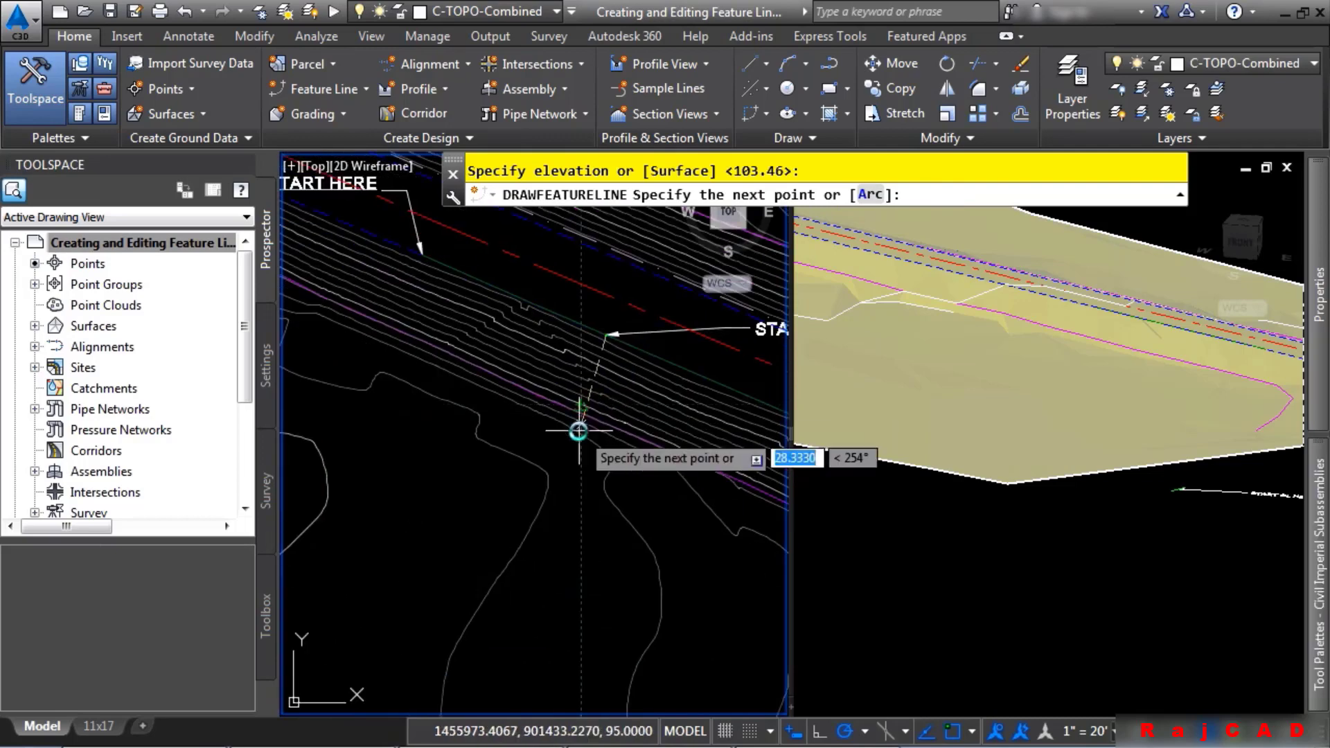
{"action": "scroll", "coordinate": [578, 431], "scroll_direction": "up", "scroll_amount": 3}
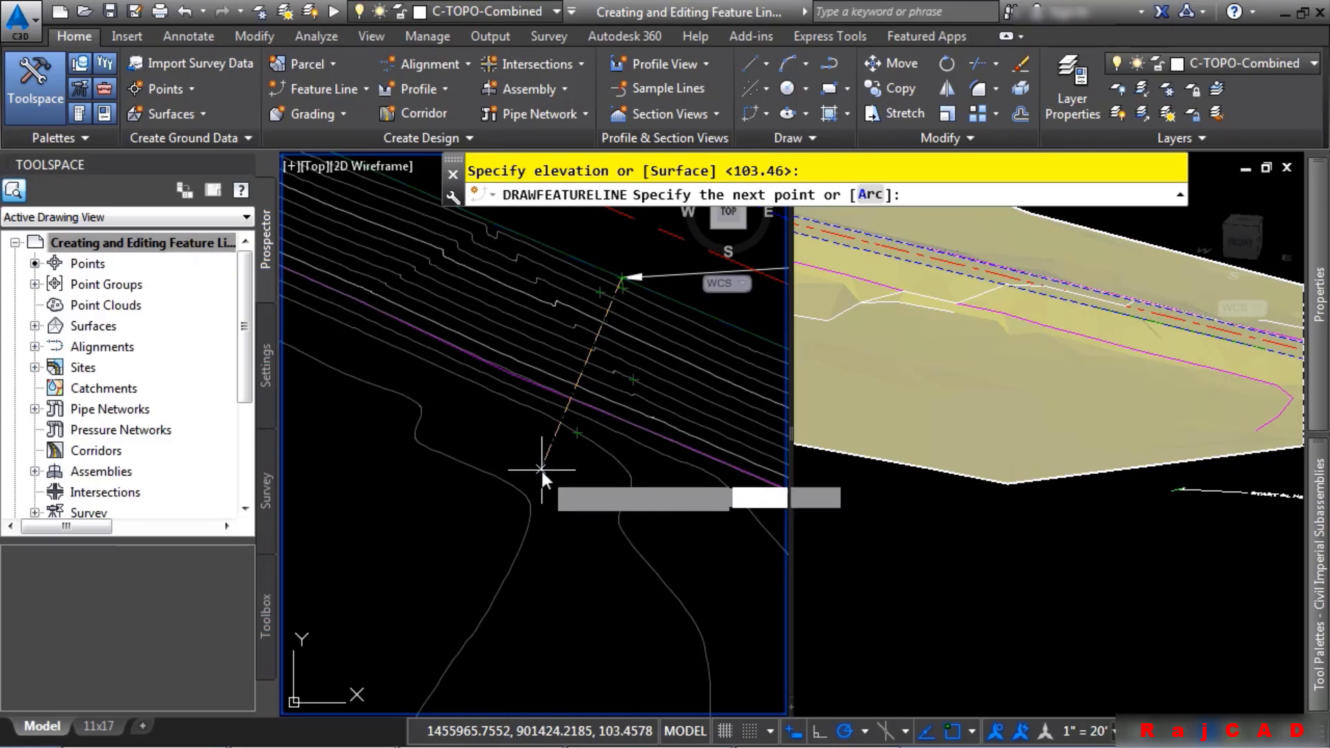
{"action": "left_click", "coordinate": [541, 470]}
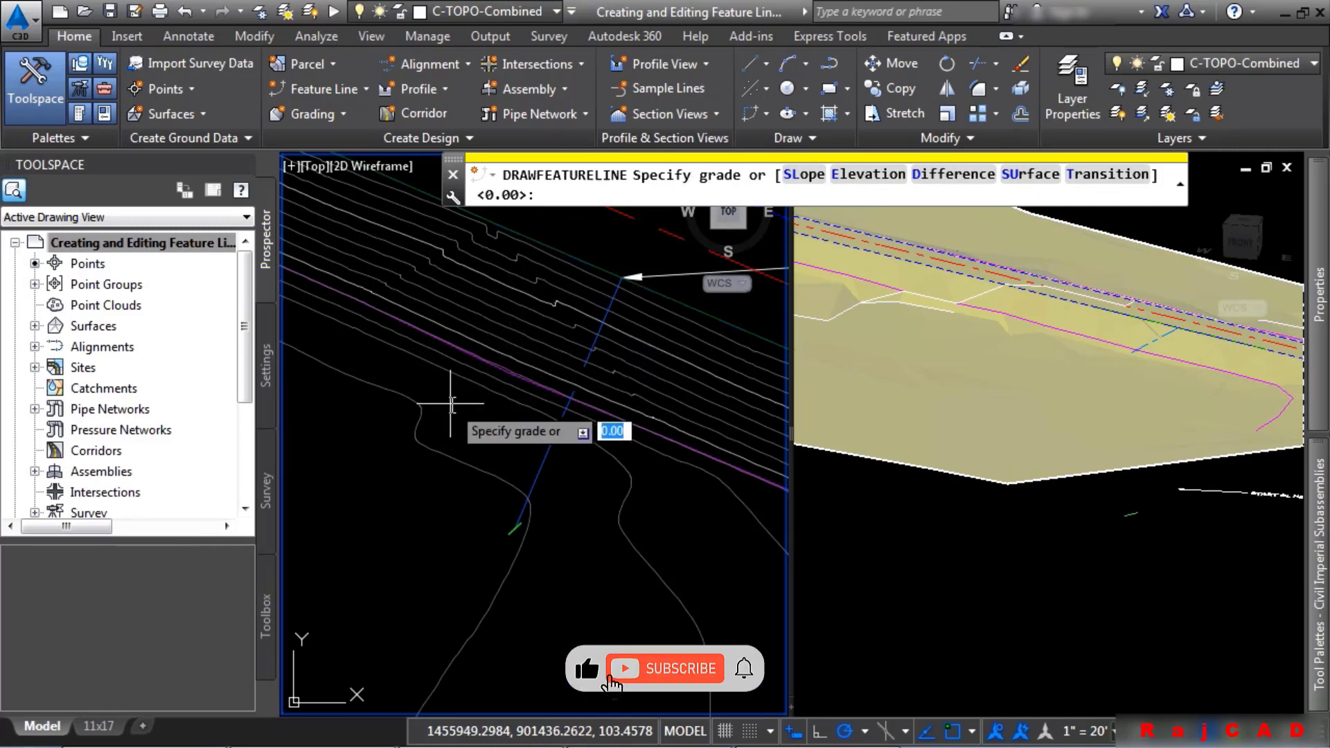
{"action": "type", "text": "-4"}
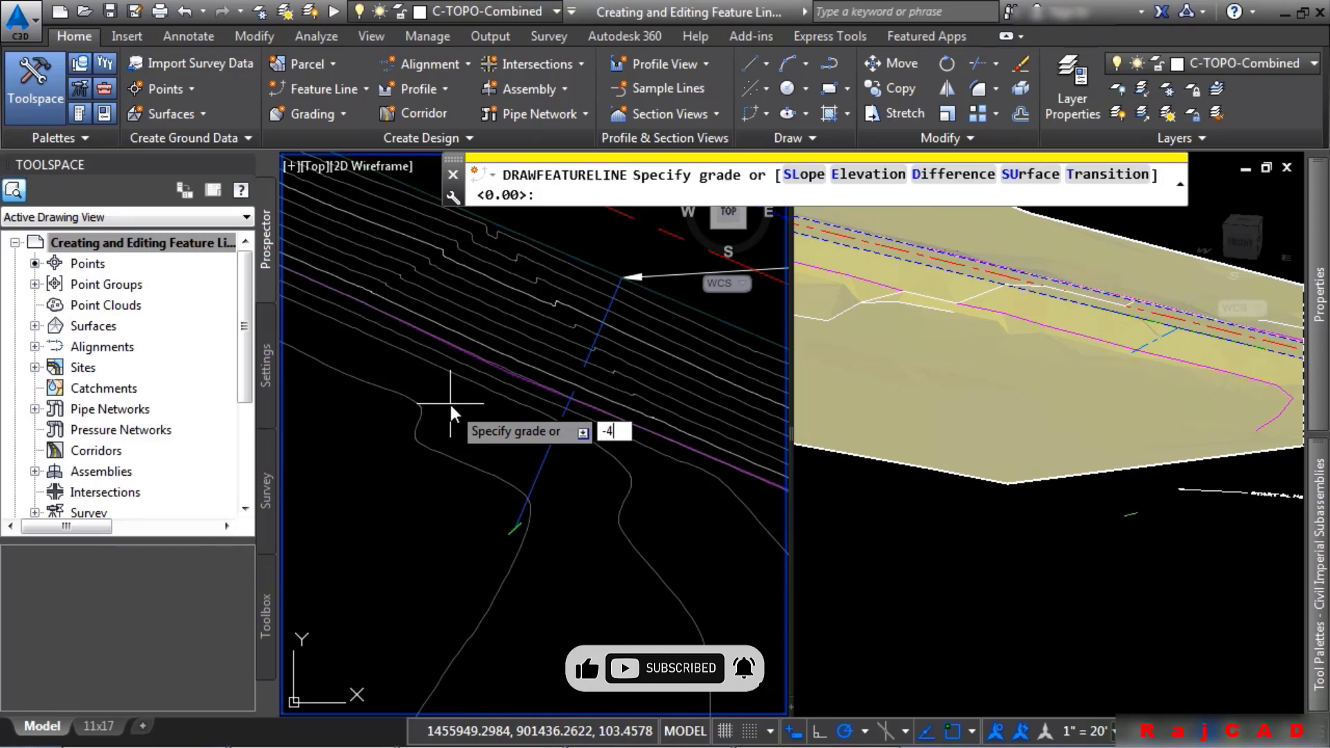
{"action": "key", "text": "Return"}
{"action": "key", "text": "Return"}
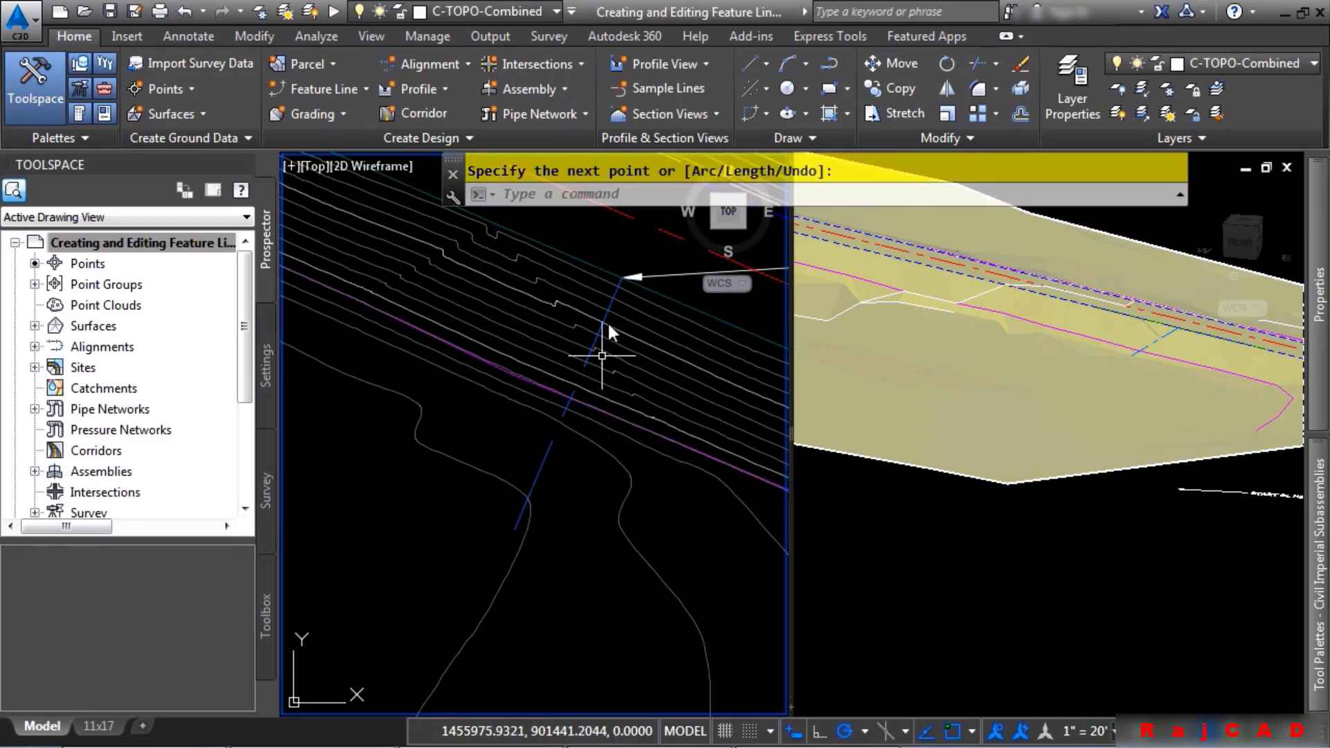
{"action": "left_click", "coordinate": [1141, 342]}
{"action": "middle_click_drag", "start_coordinate": [1140, 349], "coordinate": [1058, 430]}
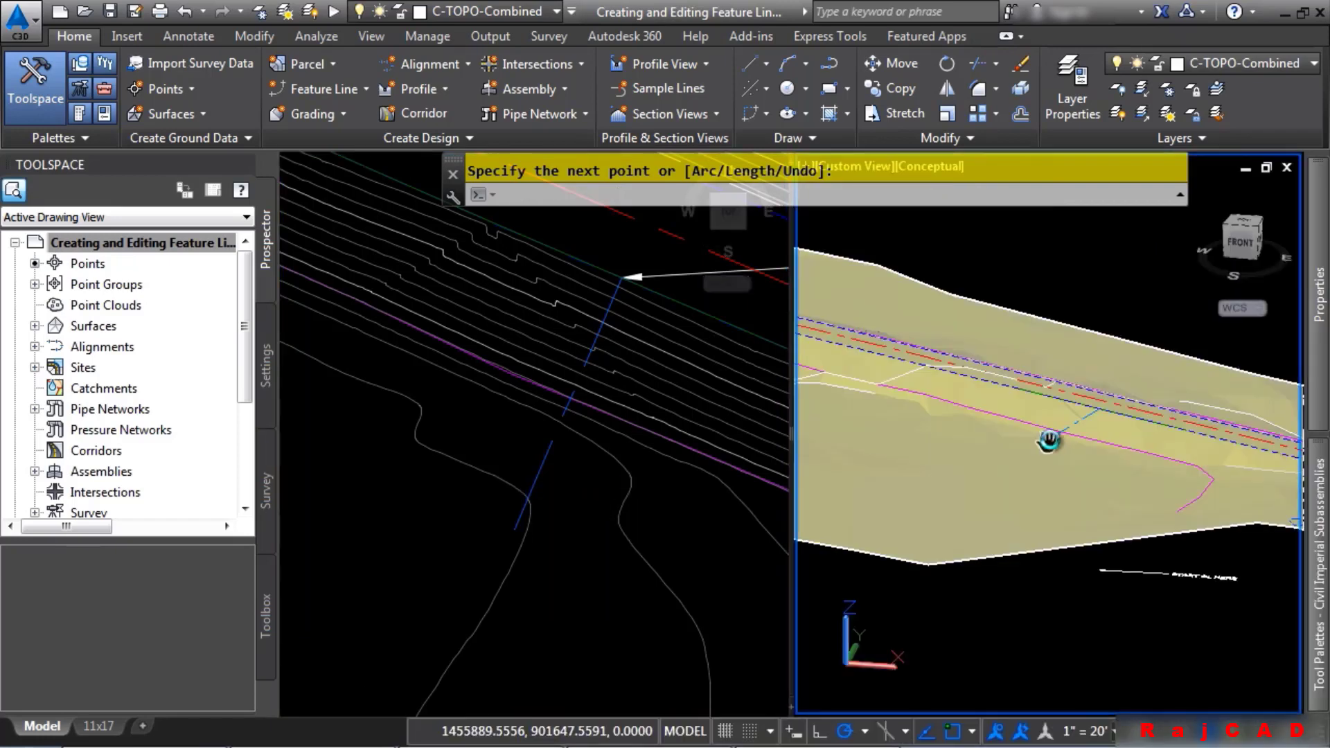
{"action": "scroll", "coordinate": [1066, 433], "scroll_direction": "up", "scroll_amount": 5}
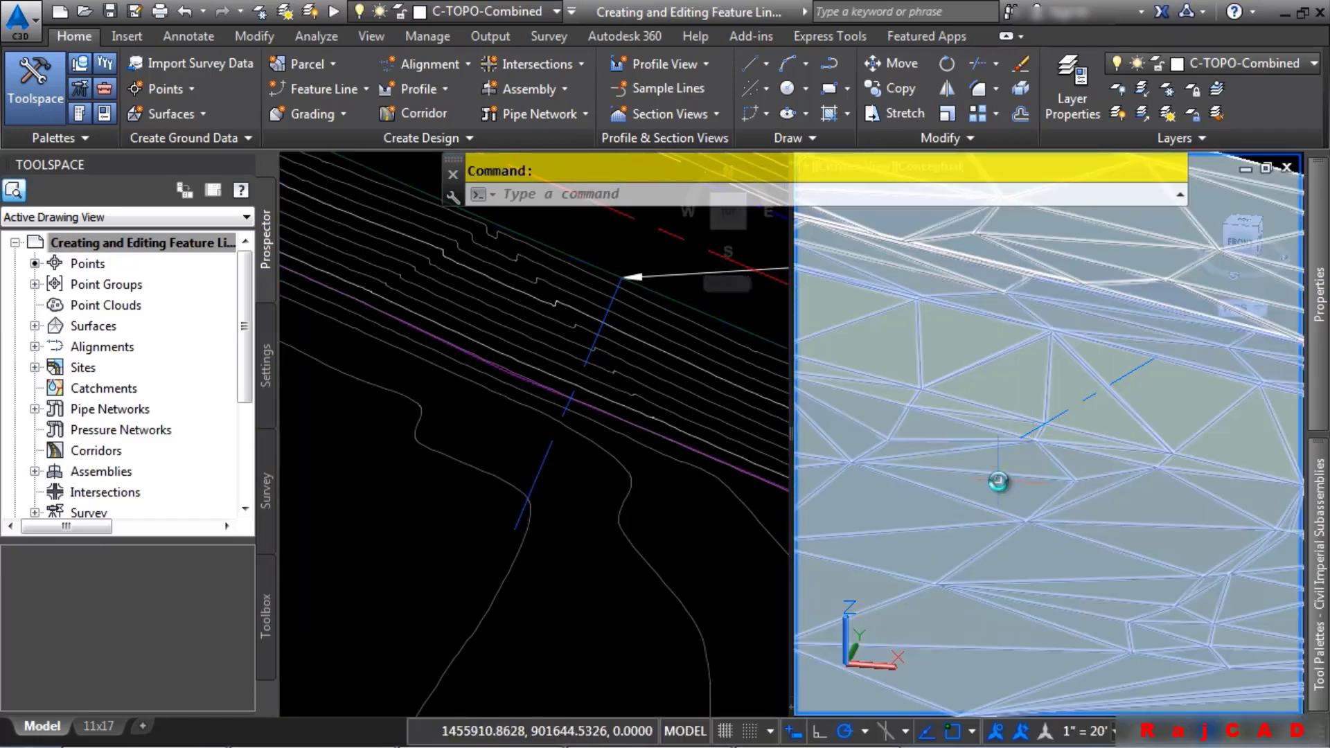
{"action": "middle_click_drag", "start_coordinate": [988, 475], "coordinate": [1119, 481], "text": "shift"}
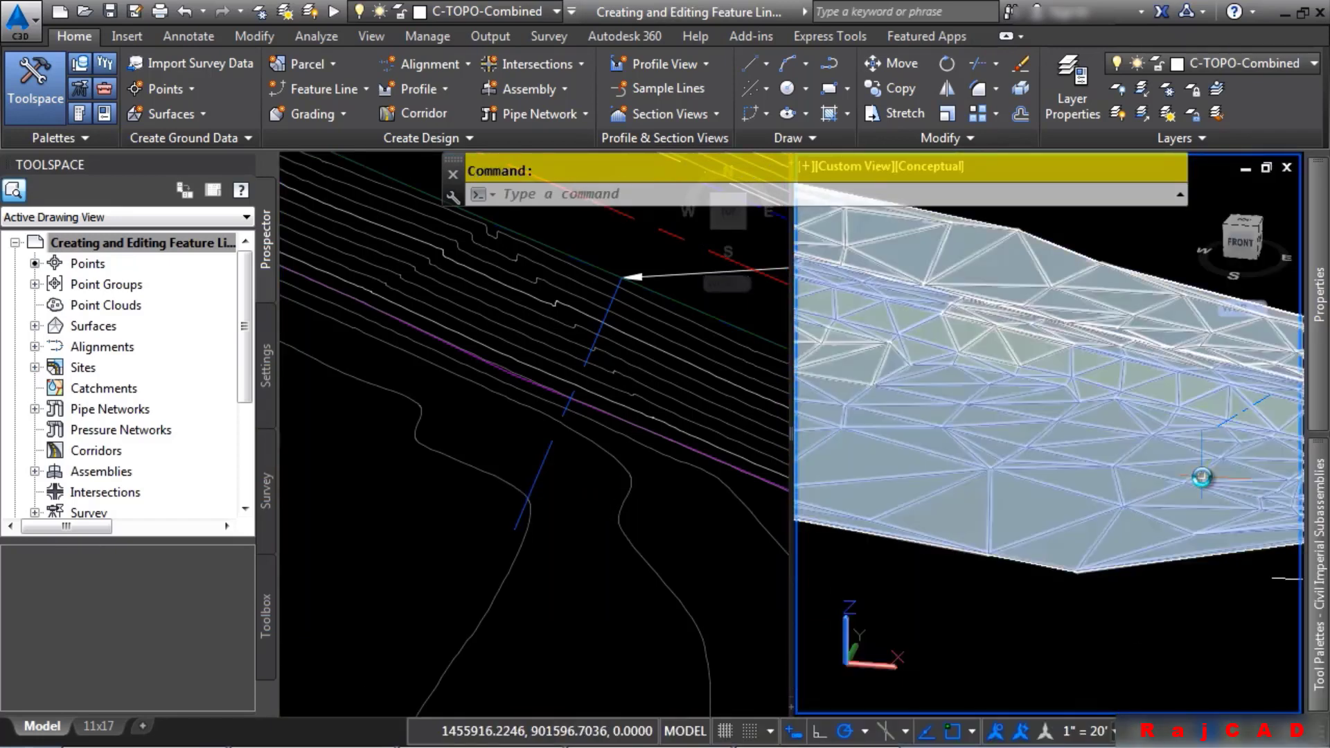
{"action": "left_click", "coordinate": [596, 543]}
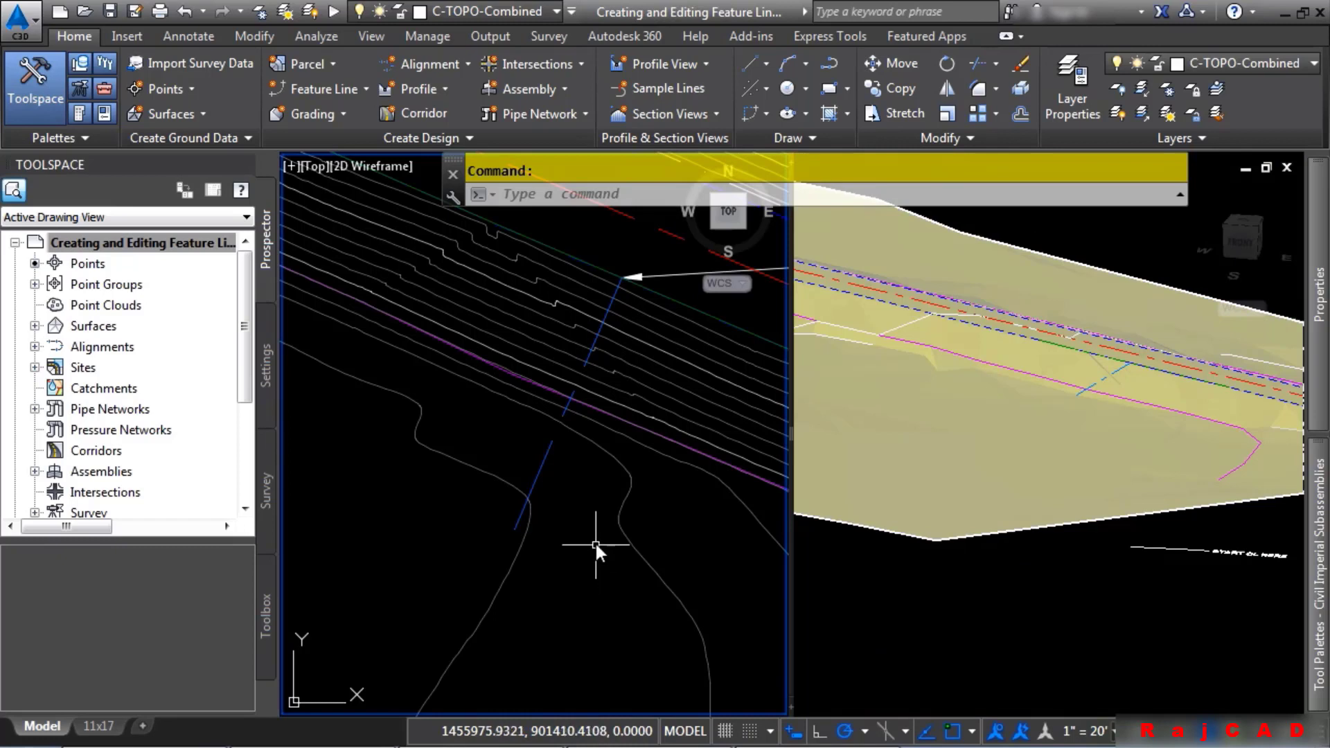
Step: Offset the CL of Drive feature line 12 to its east side with the Multiple option and a grade of -2
{"action": "left_click", "coordinate": [545, 464]}
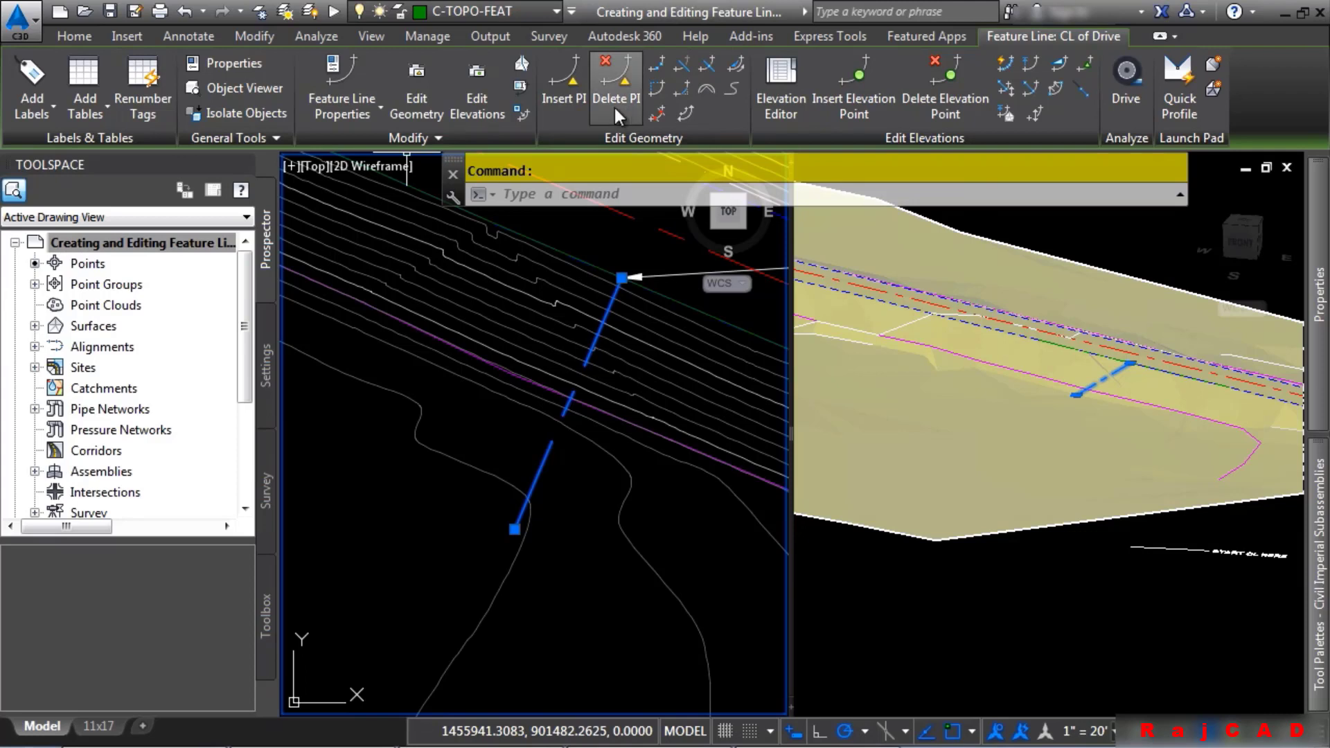
{"action": "left_click", "coordinate": [683, 122]}
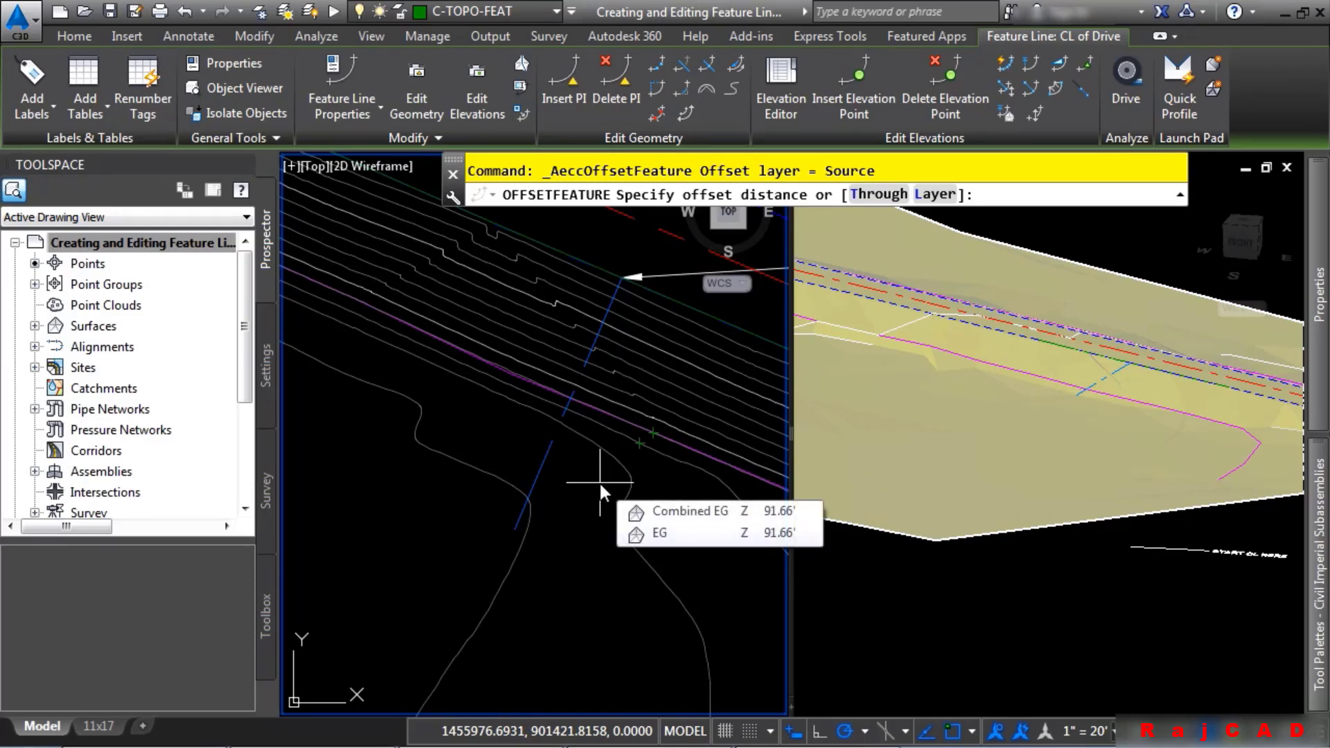
{"action": "type", "text": "12"}
{"action": "key", "text": "Return"}
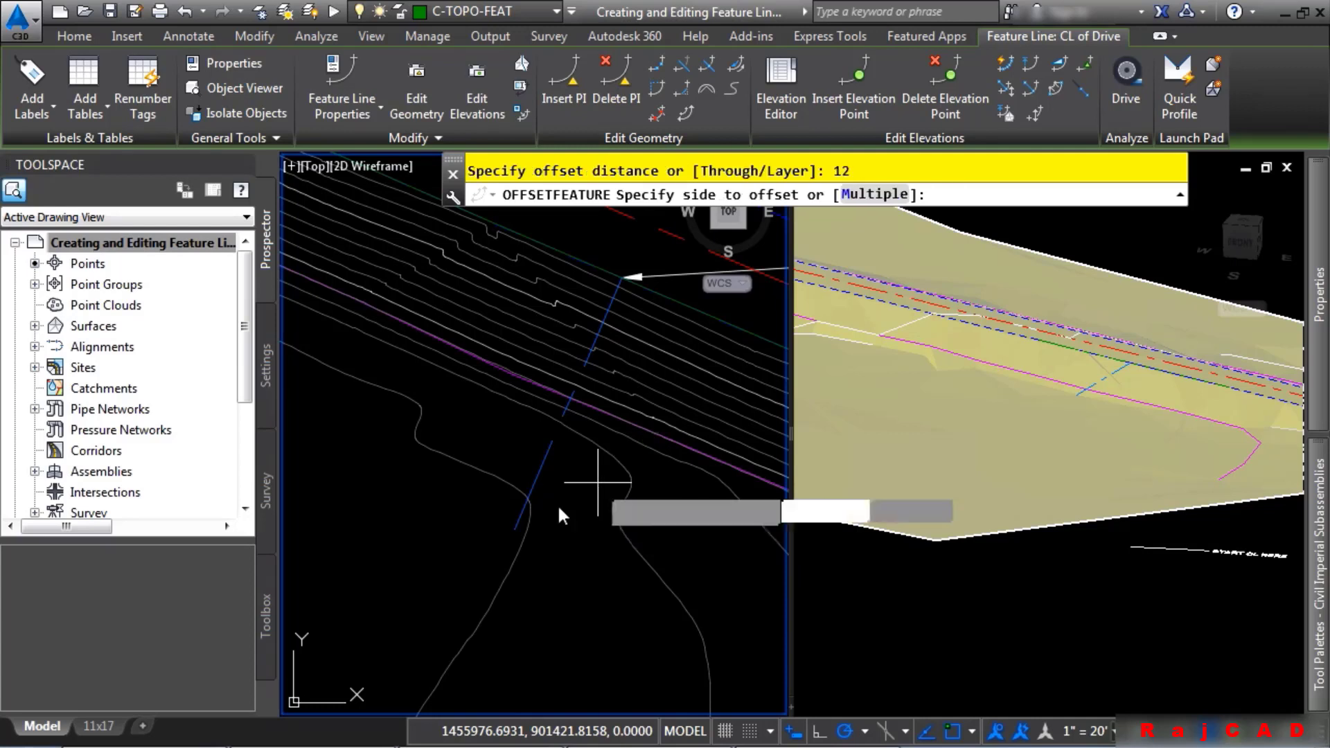
{"action": "left_click", "coordinate": [875, 194]}
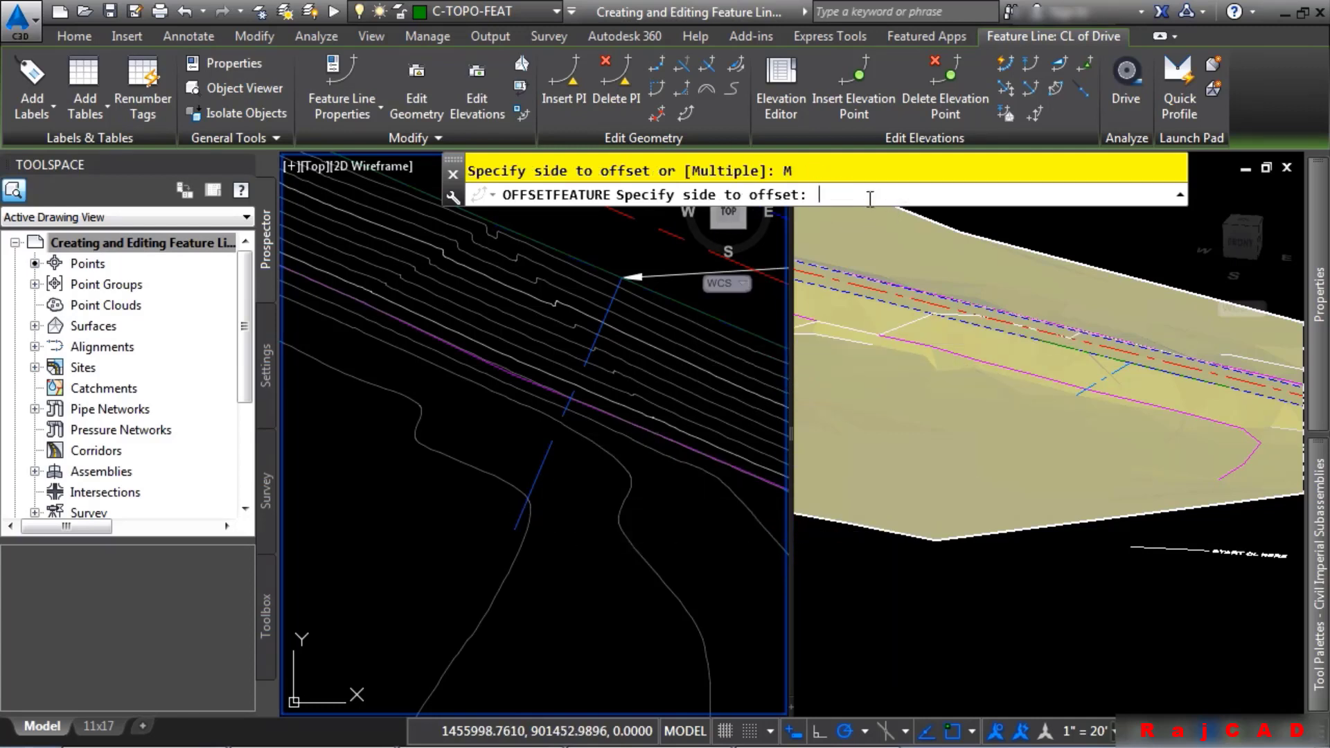
{"action": "left_click", "coordinate": [587, 530]}
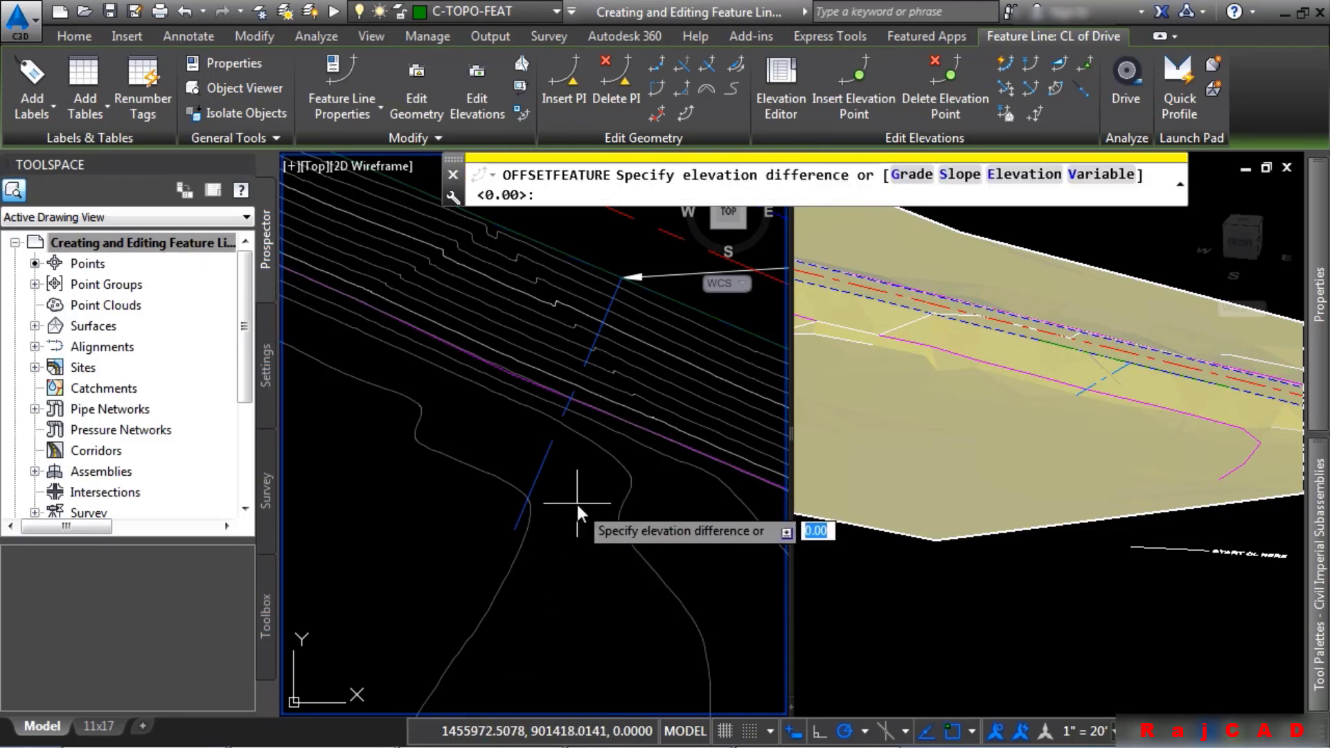
{"action": "type", "text": "g"}
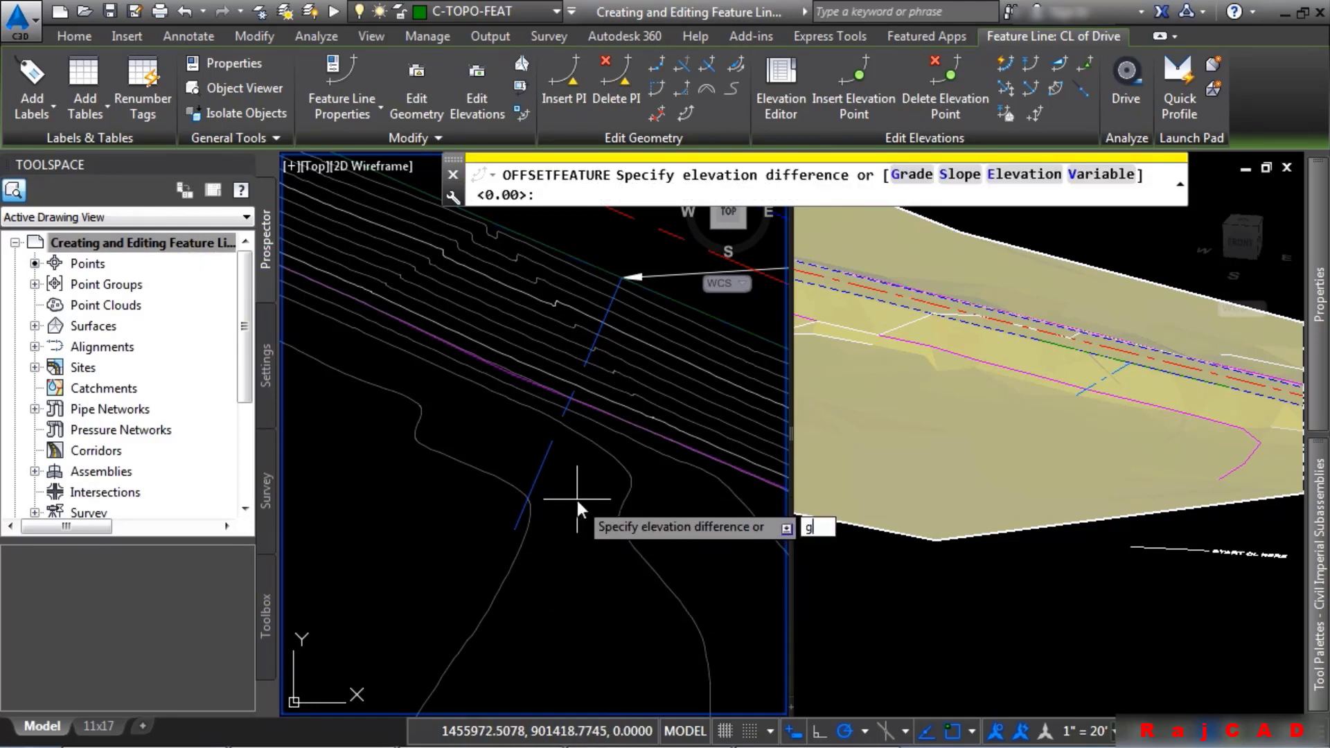
{"action": "key", "text": "Return"}
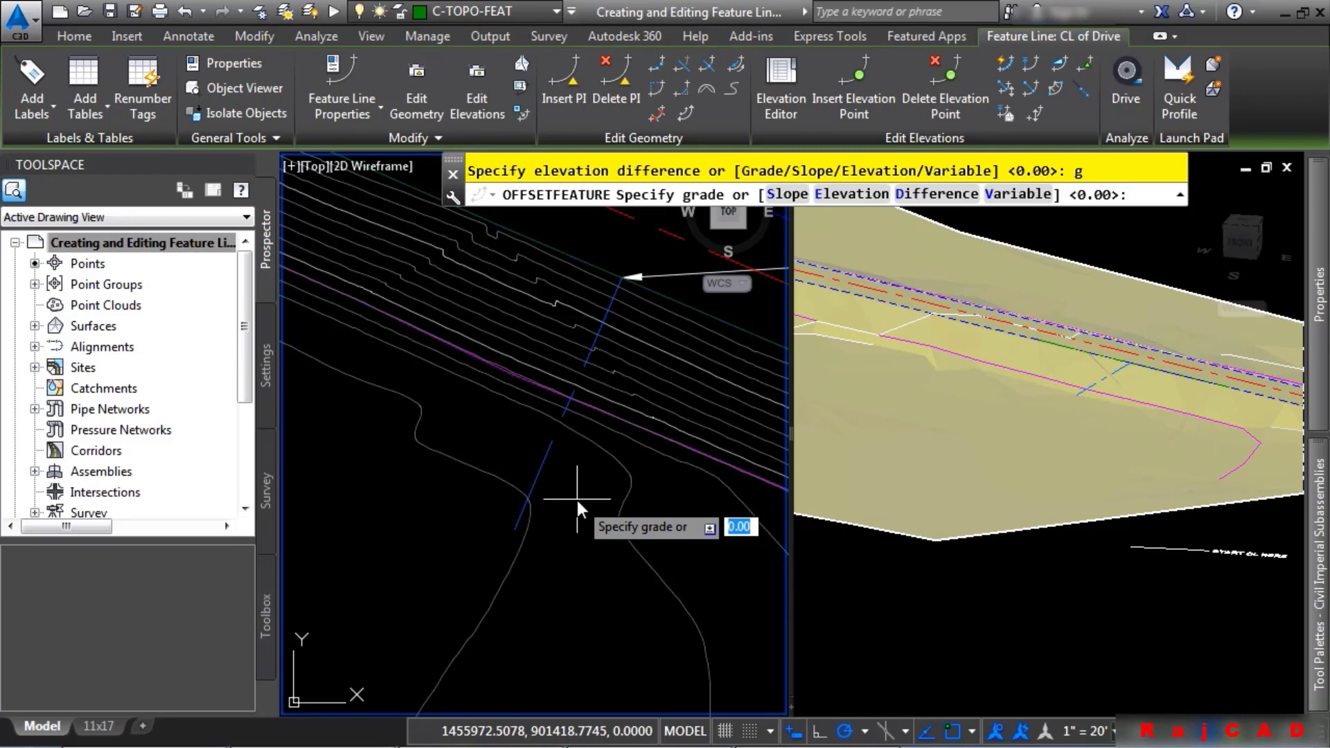
{"action": "type", "text": "-2"}
{"action": "key", "text": "Return"}
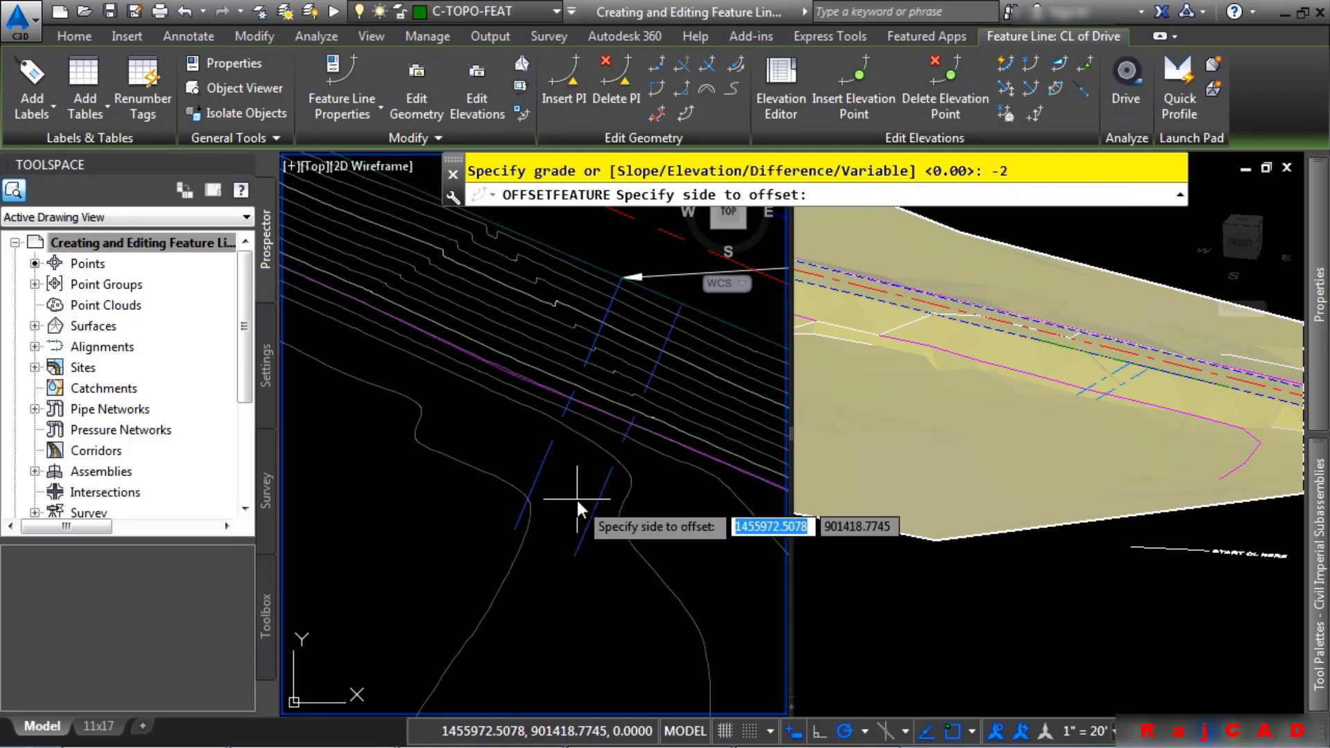
Step: Offset CL of Drive to its west side as well, accepting the grade -2.00, and end the offset command
{"action": "left_click", "coordinate": [576, 500]}
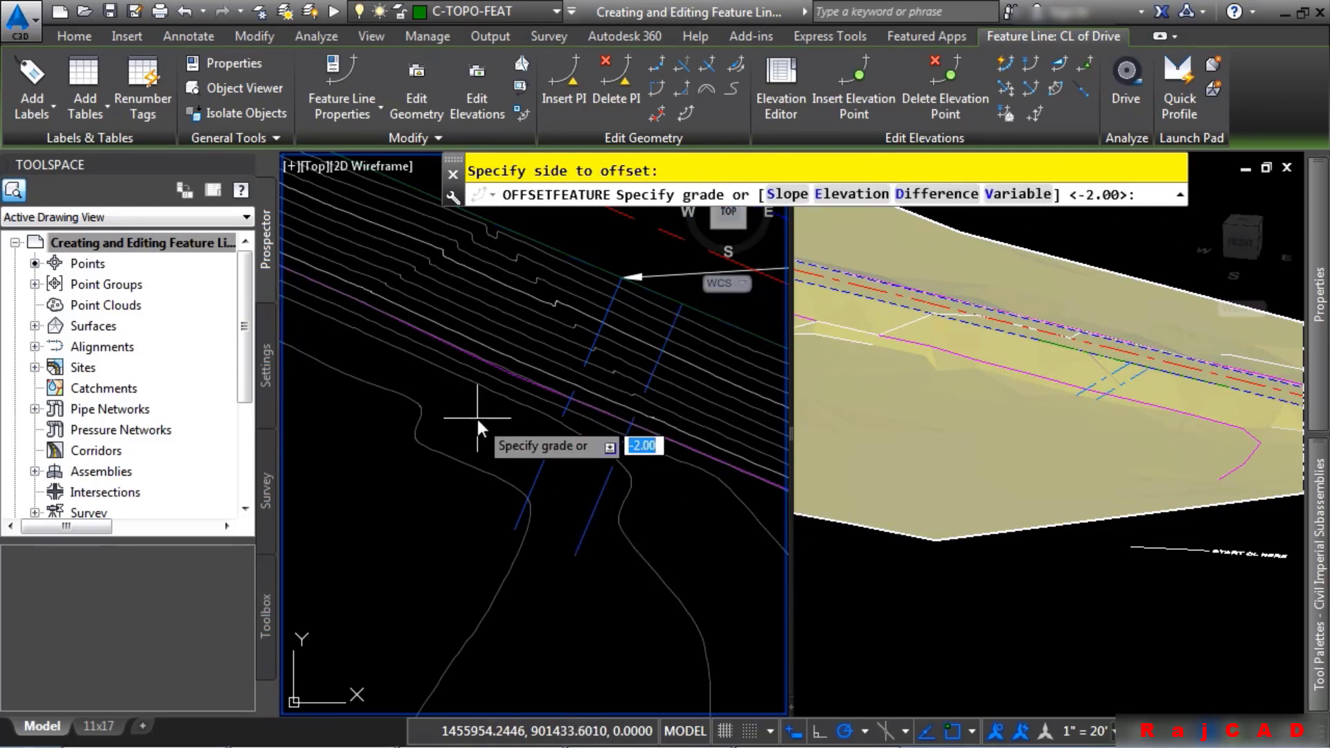
{"action": "key", "text": "Return"}
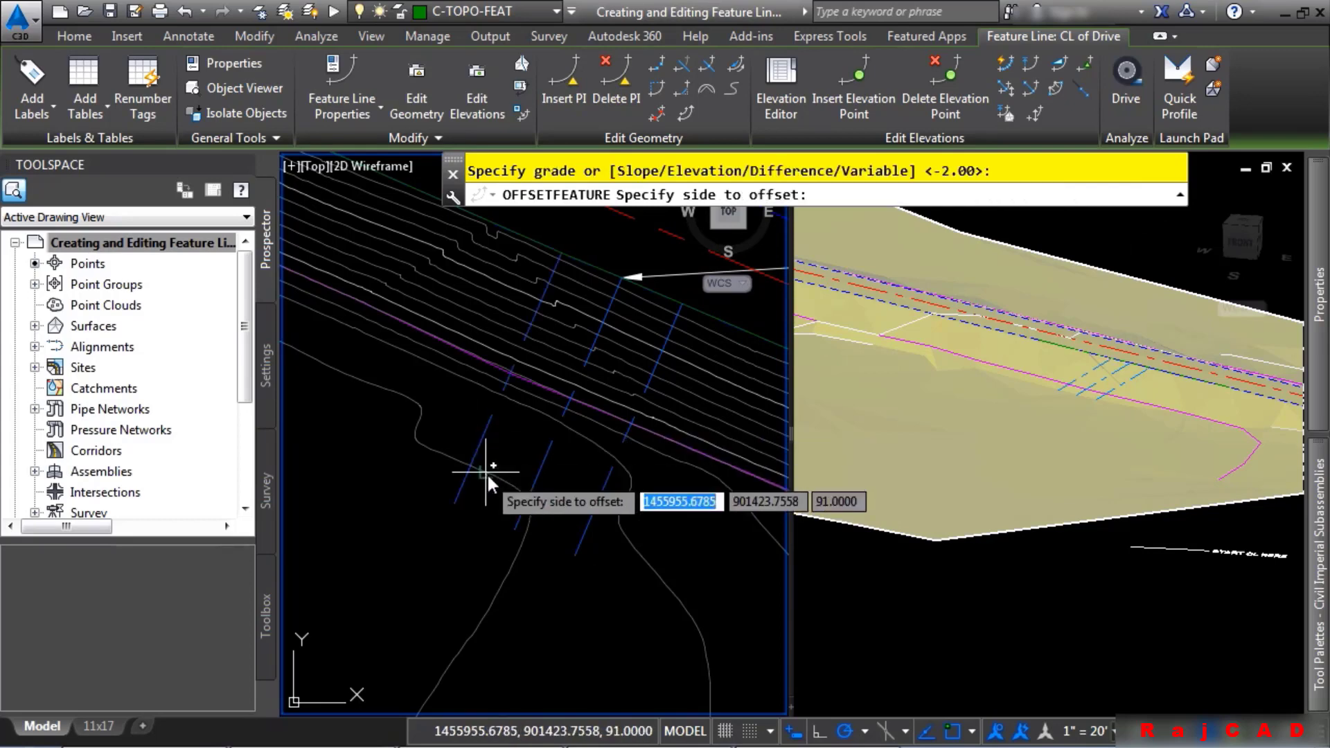
{"action": "key", "text": "Escape"}
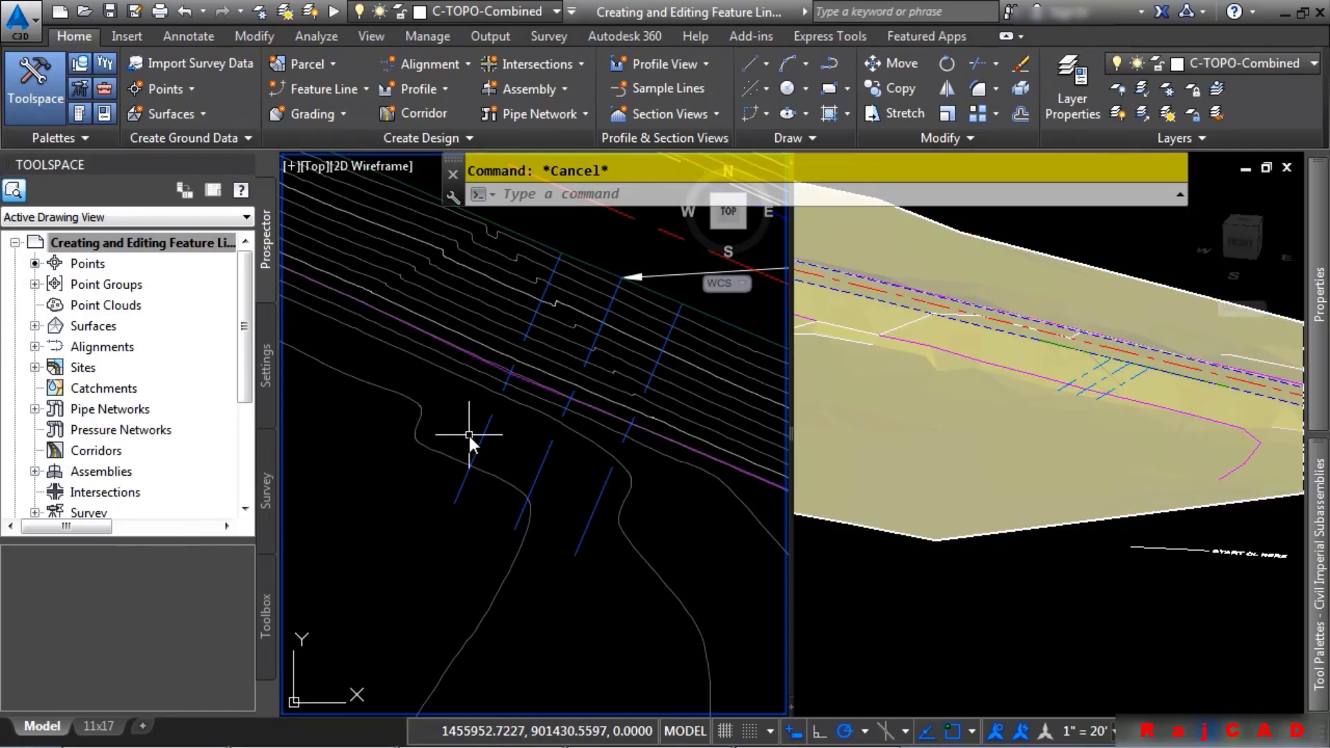
Step: Start a polyline at the lower end of the west drive edge and run its first segment 100 west-northwest, perpendicular to that edge
{"action": "scroll", "coordinate": [457, 436], "scroll_direction": "down", "scroll_amount": 2}
{"action": "scroll", "coordinate": [481, 553], "scroll_direction": "down", "scroll_amount": 2}
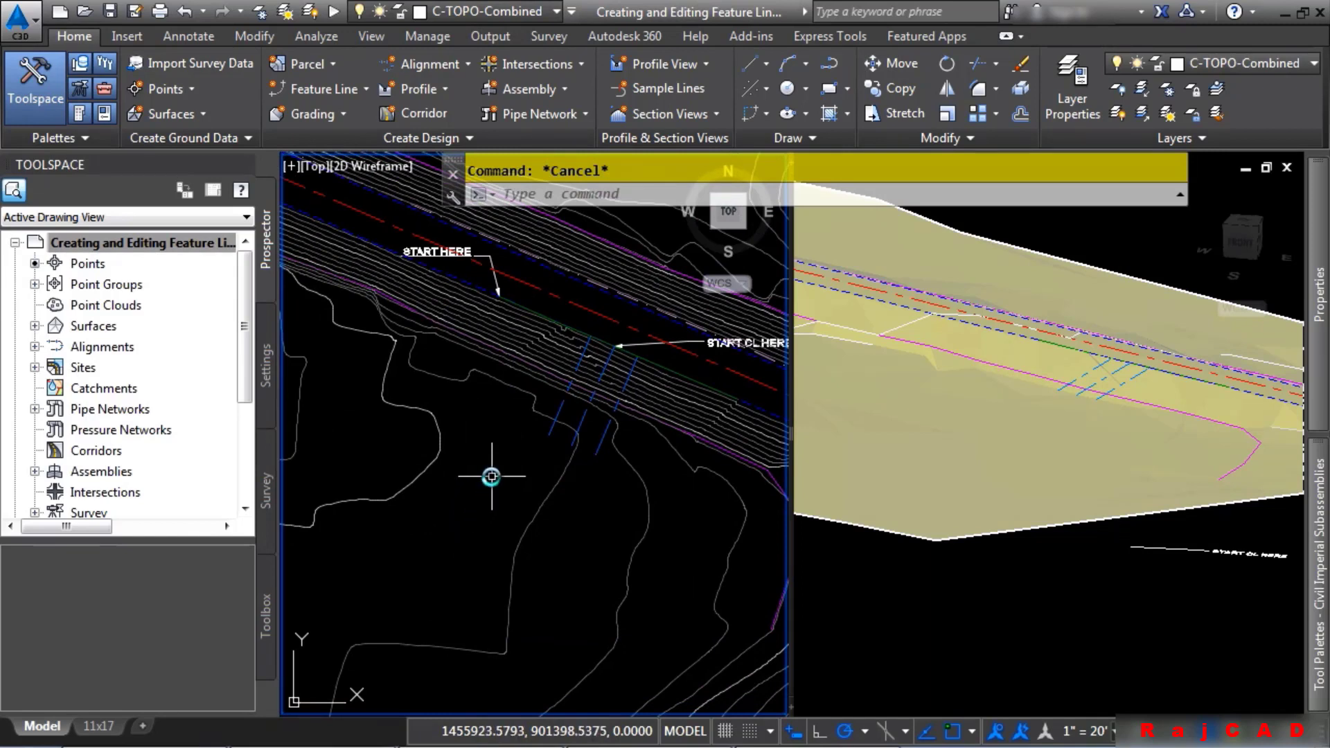
{"action": "mouse_move", "coordinate": [496, 470]}
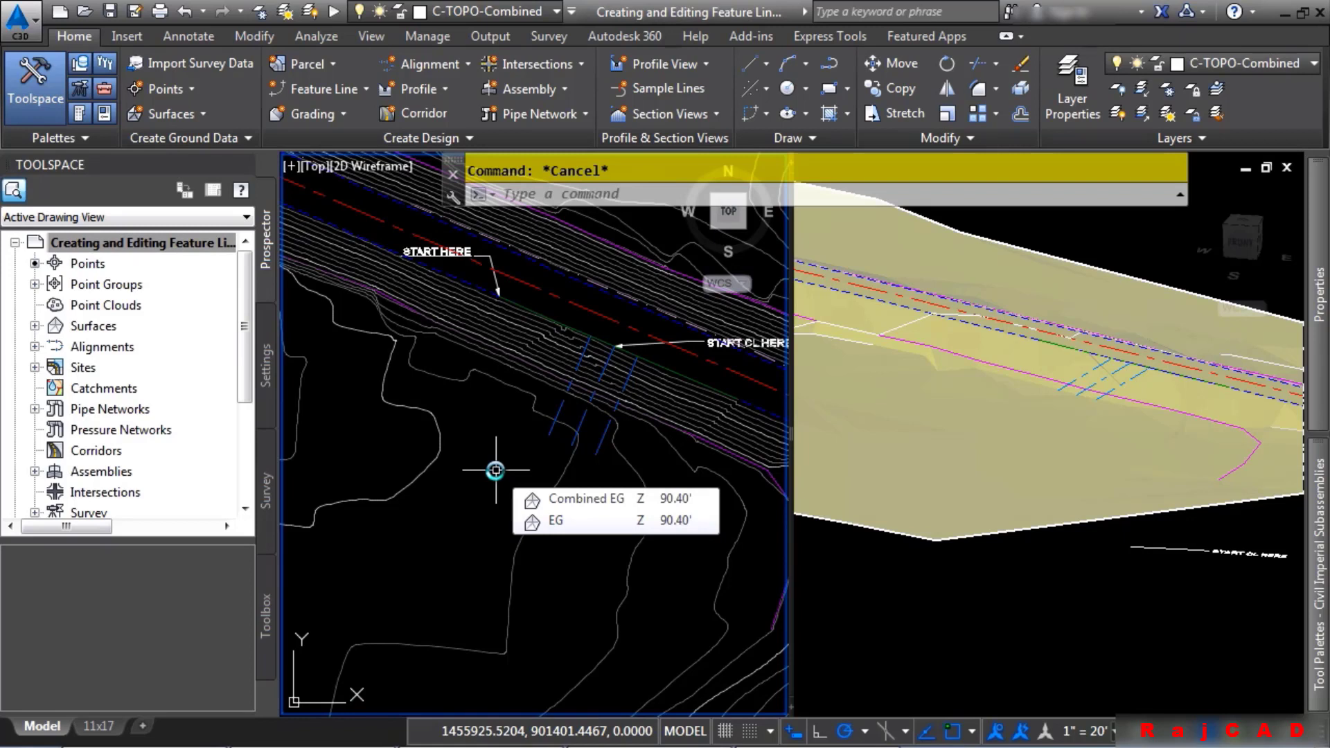
{"action": "type", "text": "pl"}
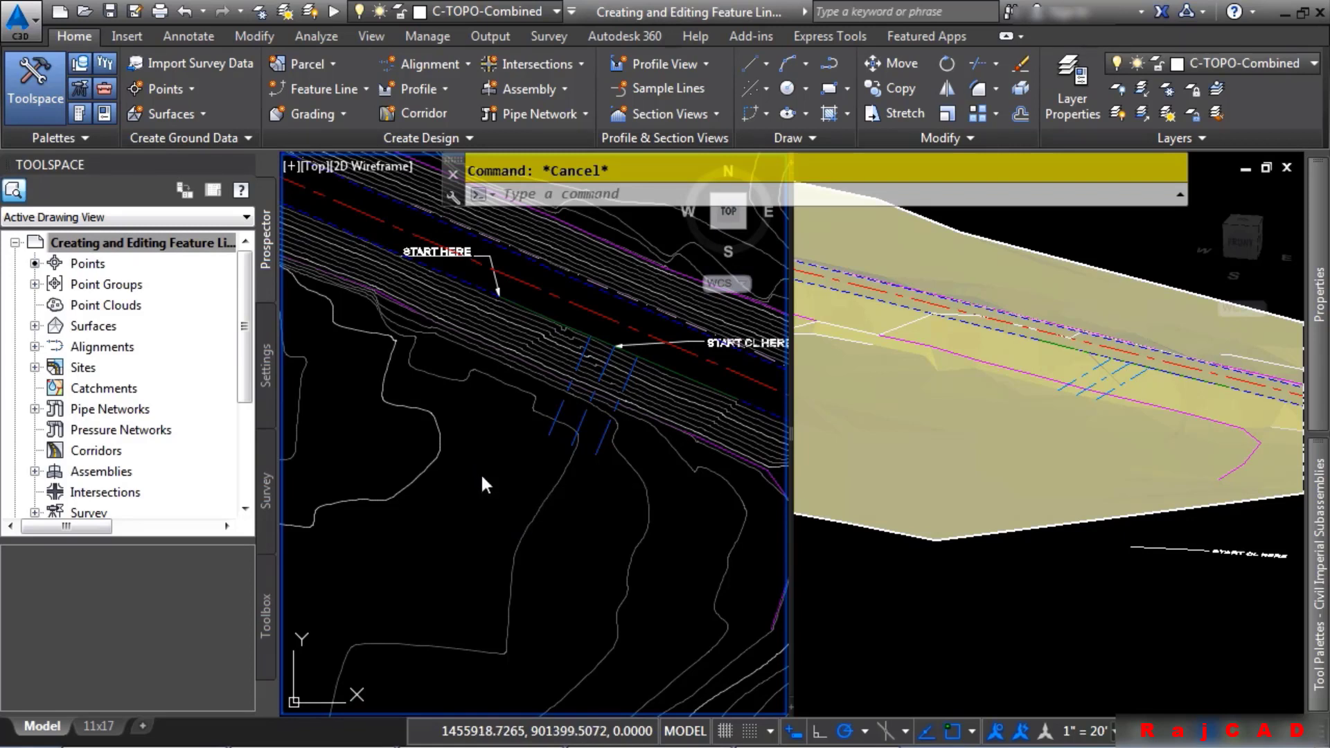
{"action": "key", "text": "Return"}
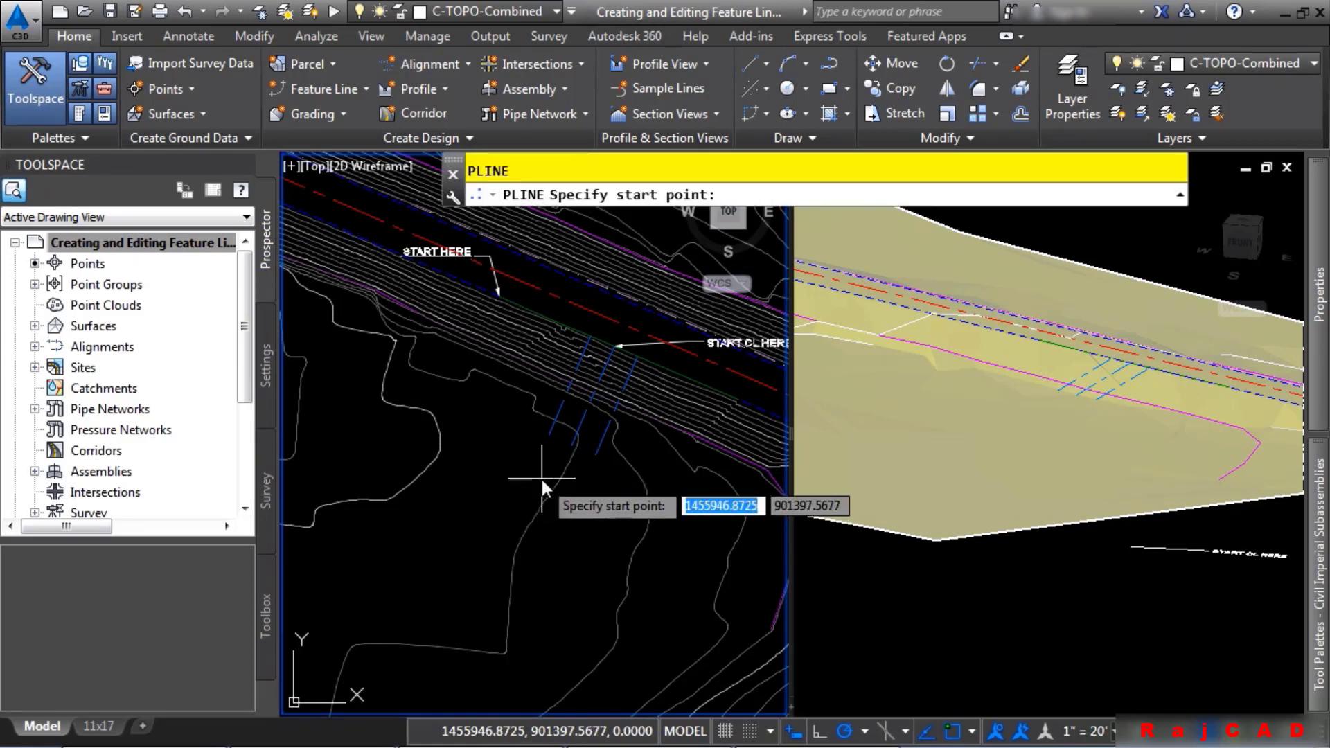
{"action": "left_click", "coordinate": [548, 434]}
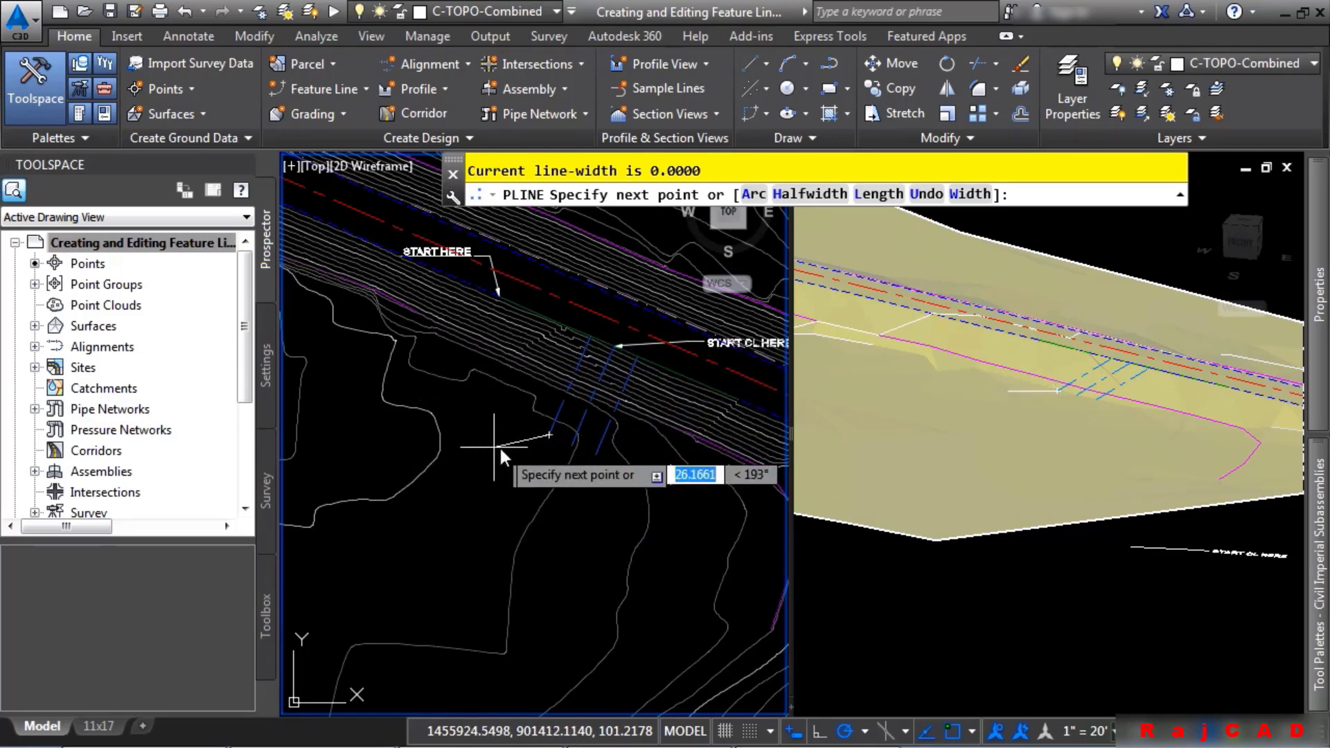
{"action": "scroll", "coordinate": [517, 459], "scroll_direction": "up", "scroll_amount": 2}
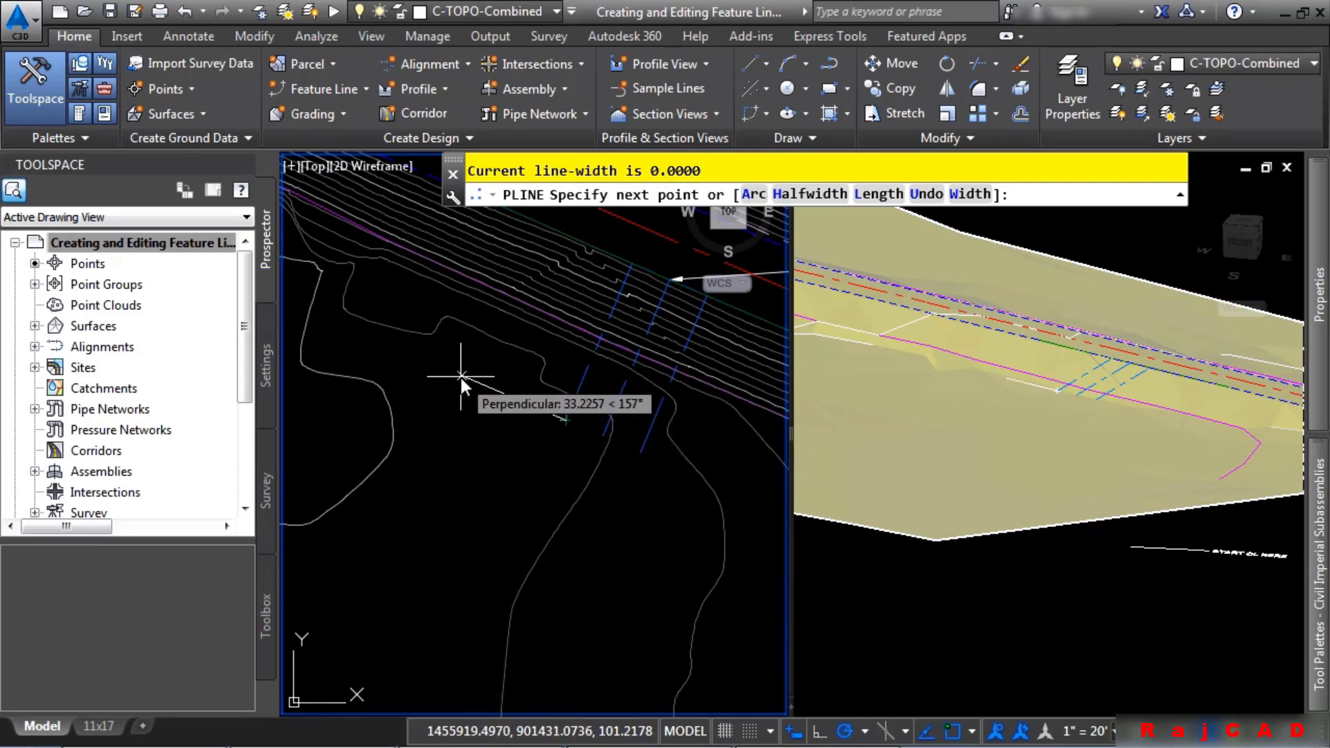
{"action": "type", "text": "100"}
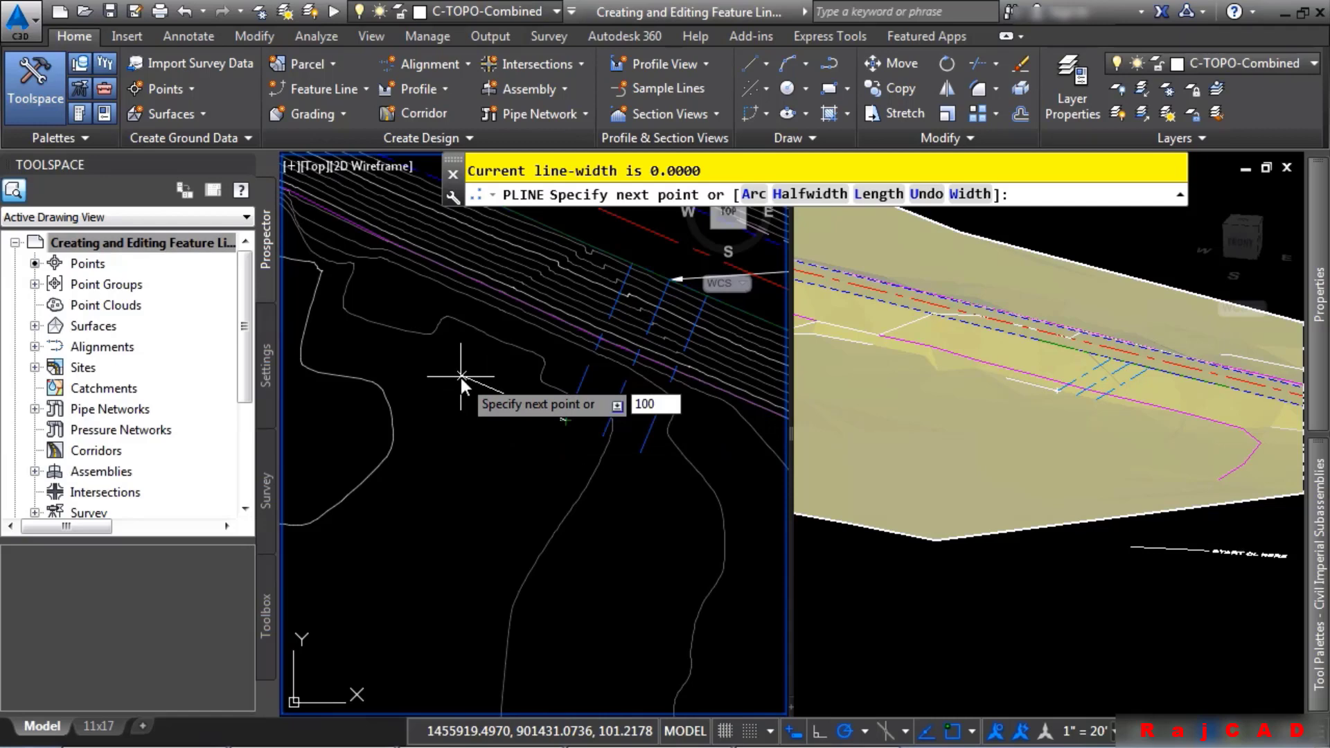
{"action": "key", "text": "Return"}
Step: Add a 150 polyline segment heading south-southwest, perpendicular to the first one, as the lot's west side
{"action": "scroll", "coordinate": [492, 593], "scroll_direction": "down", "scroll_amount": 6}
{"action": "middle_click_drag", "start_coordinate": [426, 580], "coordinate": [560, 448]}
{"action": "scroll", "coordinate": [549, 436], "scroll_direction": "up", "scroll_amount": 2}
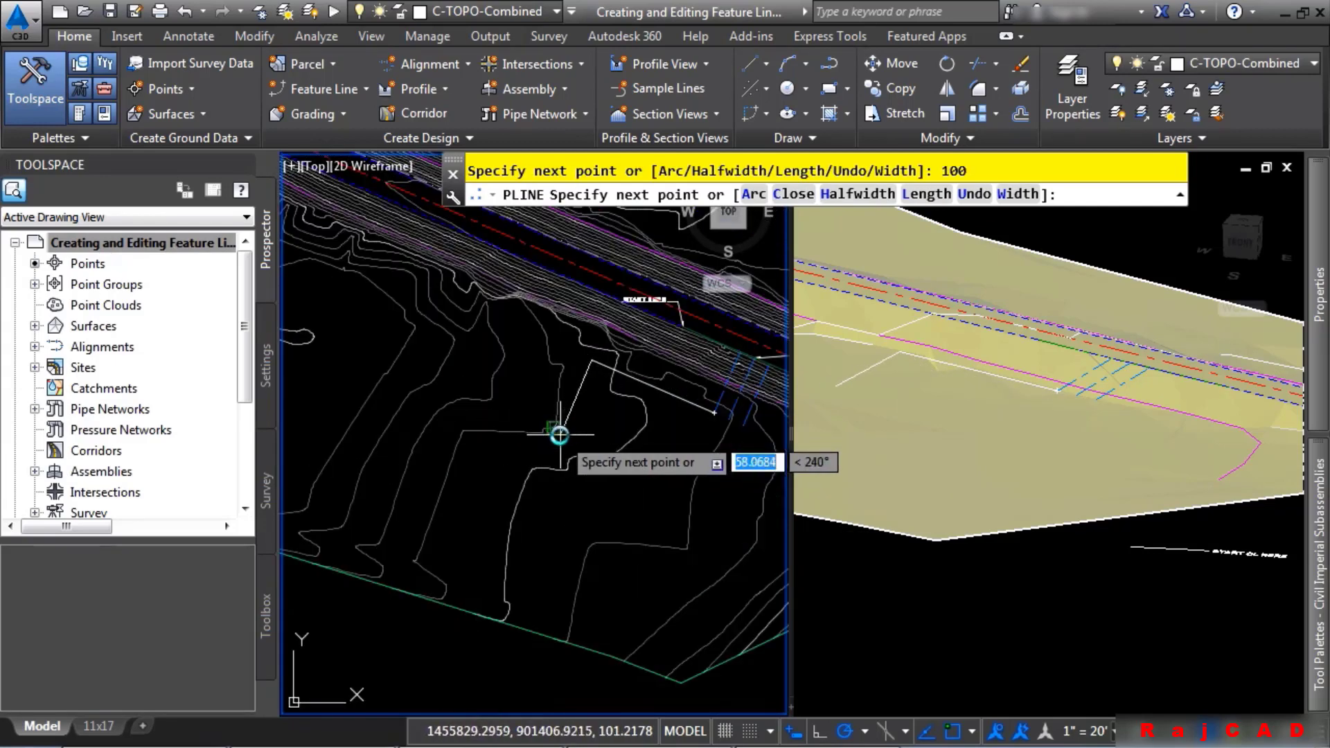
{"action": "scroll", "coordinate": [574, 412], "scroll_direction": "up", "scroll_amount": 2}
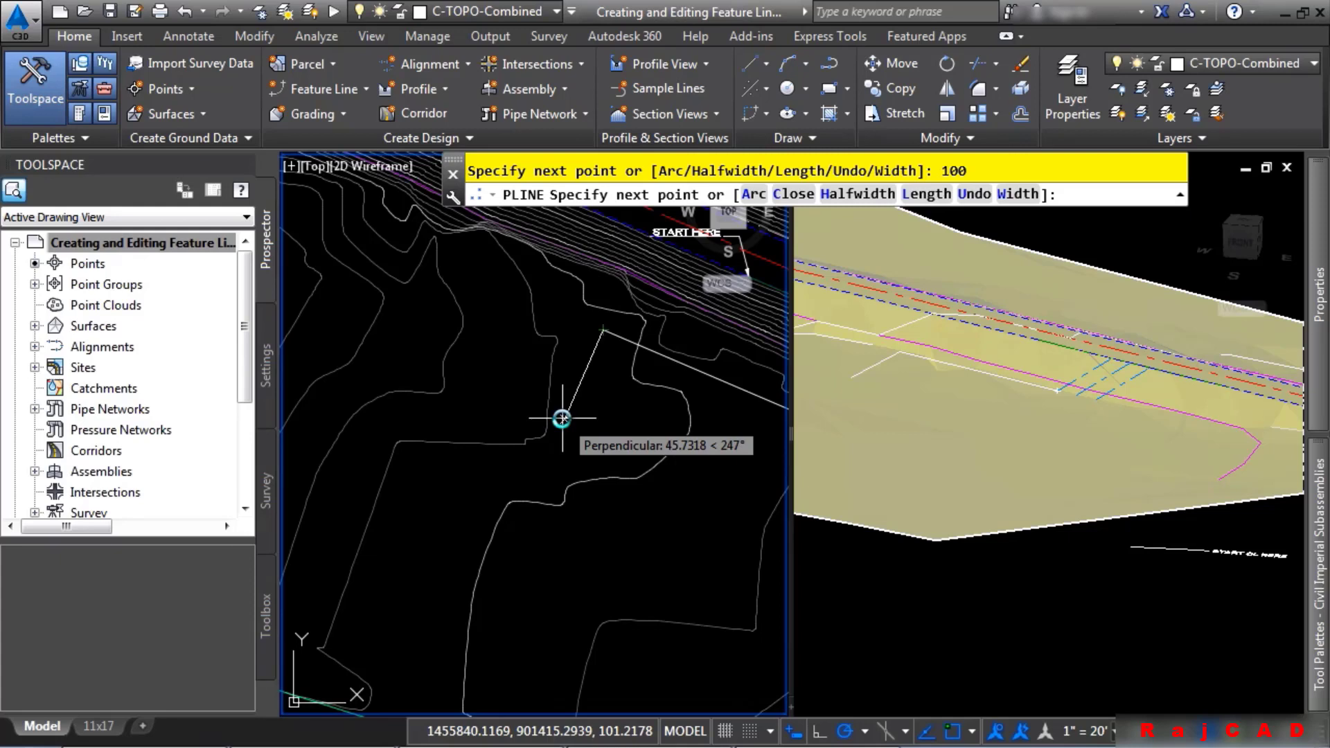
{"action": "type", "text": "150"}
{"action": "key", "text": "Return"}
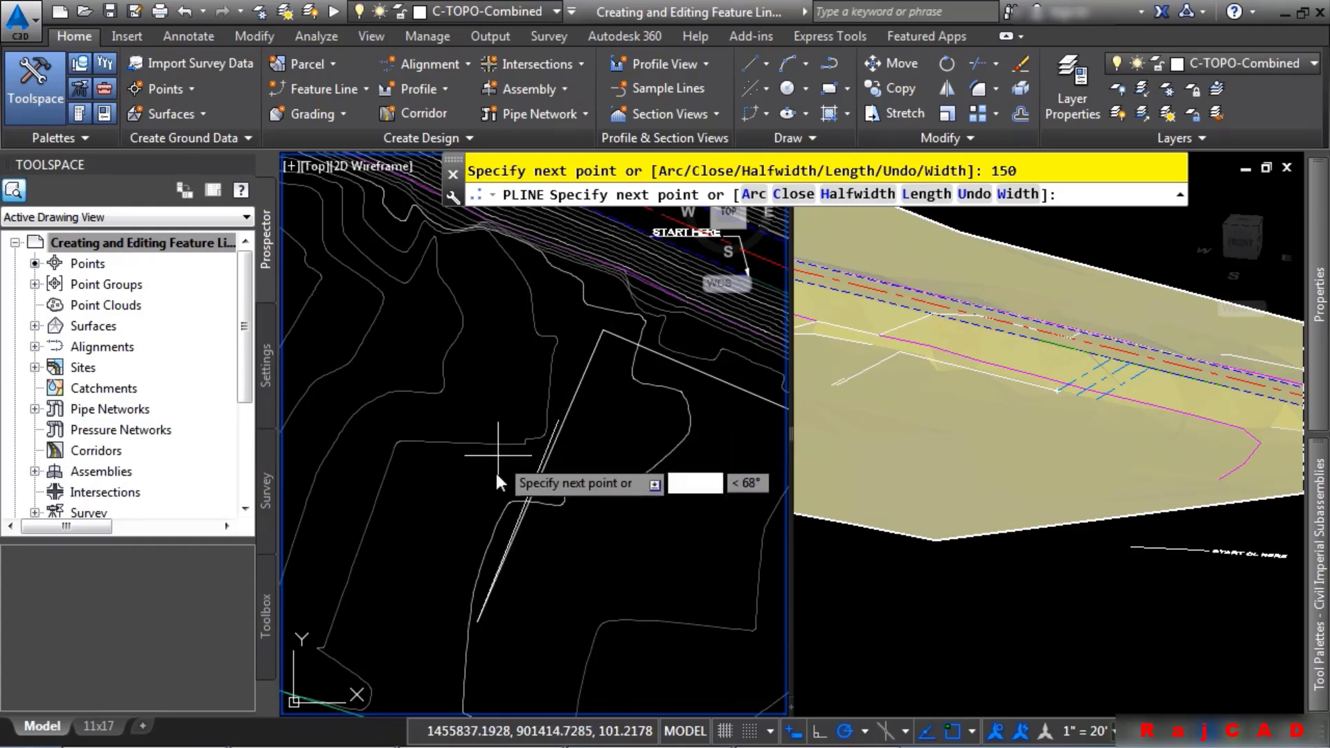
Step: Continue the polyline with a 150 segment to the east-southeast, perpendicular to the west side, as the lot's south side
{"action": "scroll", "coordinate": [533, 609], "scroll_direction": "up", "scroll_amount": 2}
{"action": "middle_click_drag", "start_coordinate": [540, 624], "coordinate": [426, 416]}
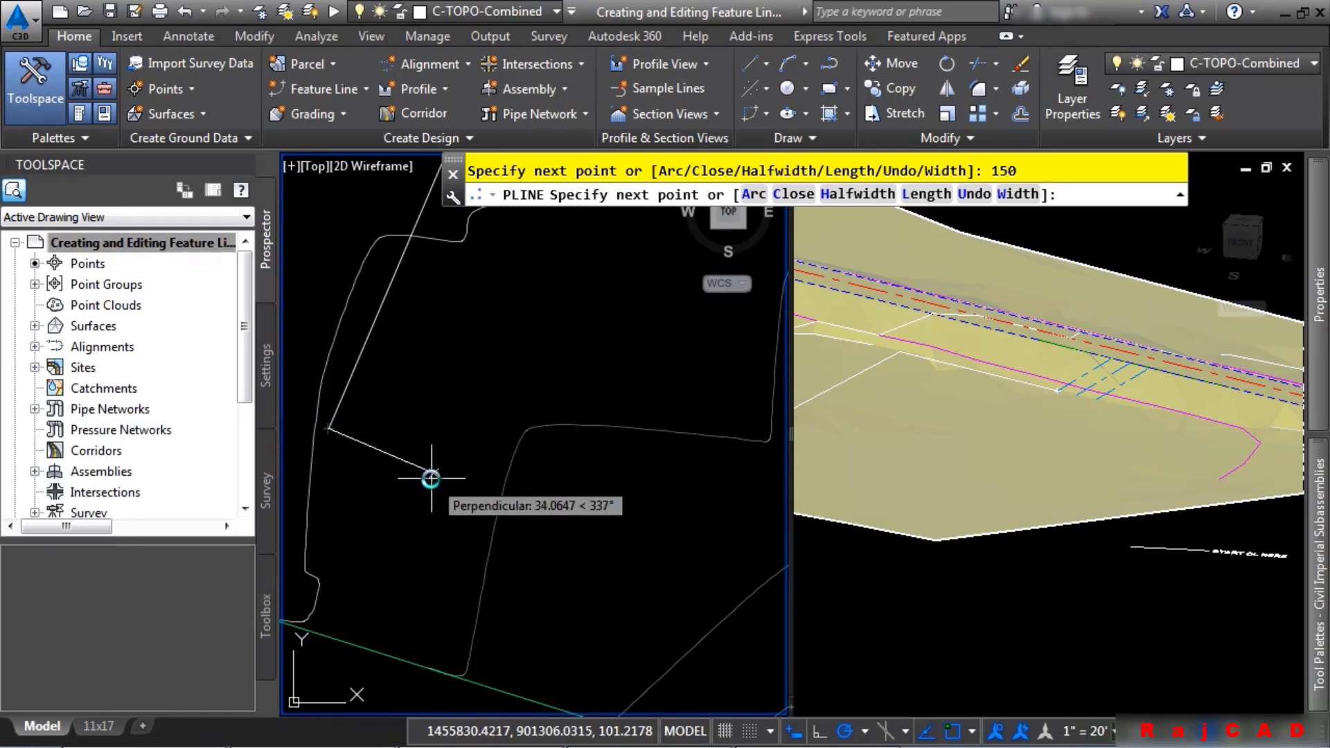
{"action": "type", "text": "150"}
{"action": "key", "text": "Return"}
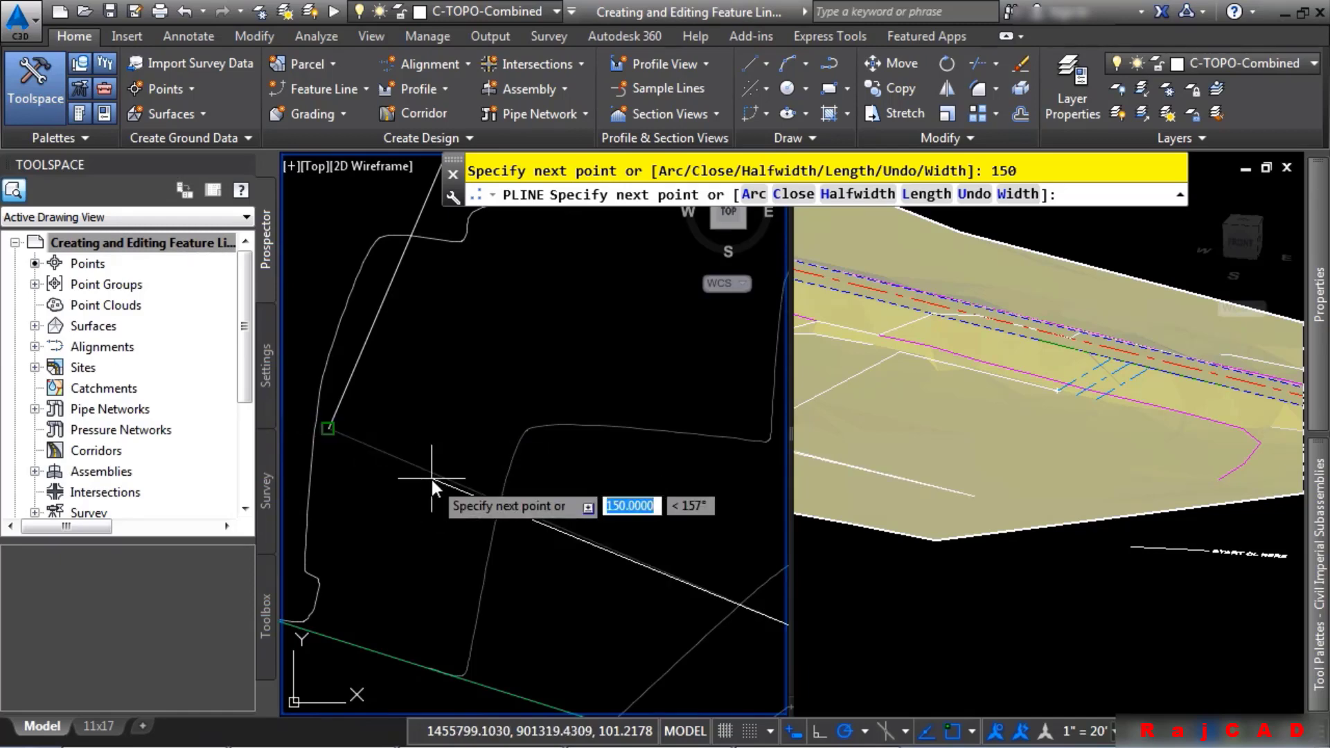
Step: Draw the lot's east side about 150 long back toward the road, perpendicular to the south side and in line with the north side
{"action": "scroll", "coordinate": [645, 482], "scroll_direction": "down", "scroll_amount": 2}
{"action": "middle_click_drag", "start_coordinate": [646, 482], "coordinate": [464, 422]}
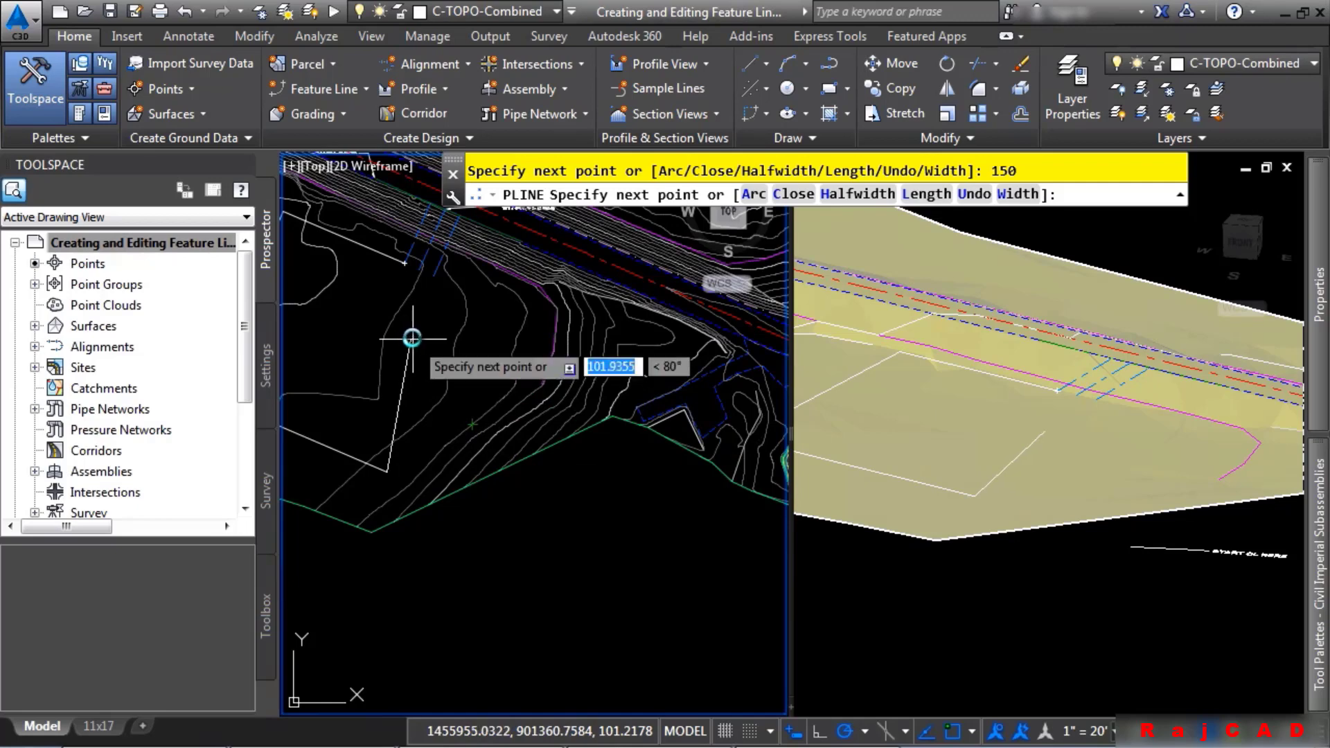
{"action": "scroll", "coordinate": [429, 298], "scroll_direction": "up", "scroll_amount": 2}
{"action": "middle_click_drag", "start_coordinate": [454, 297], "coordinate": [529, 276]}
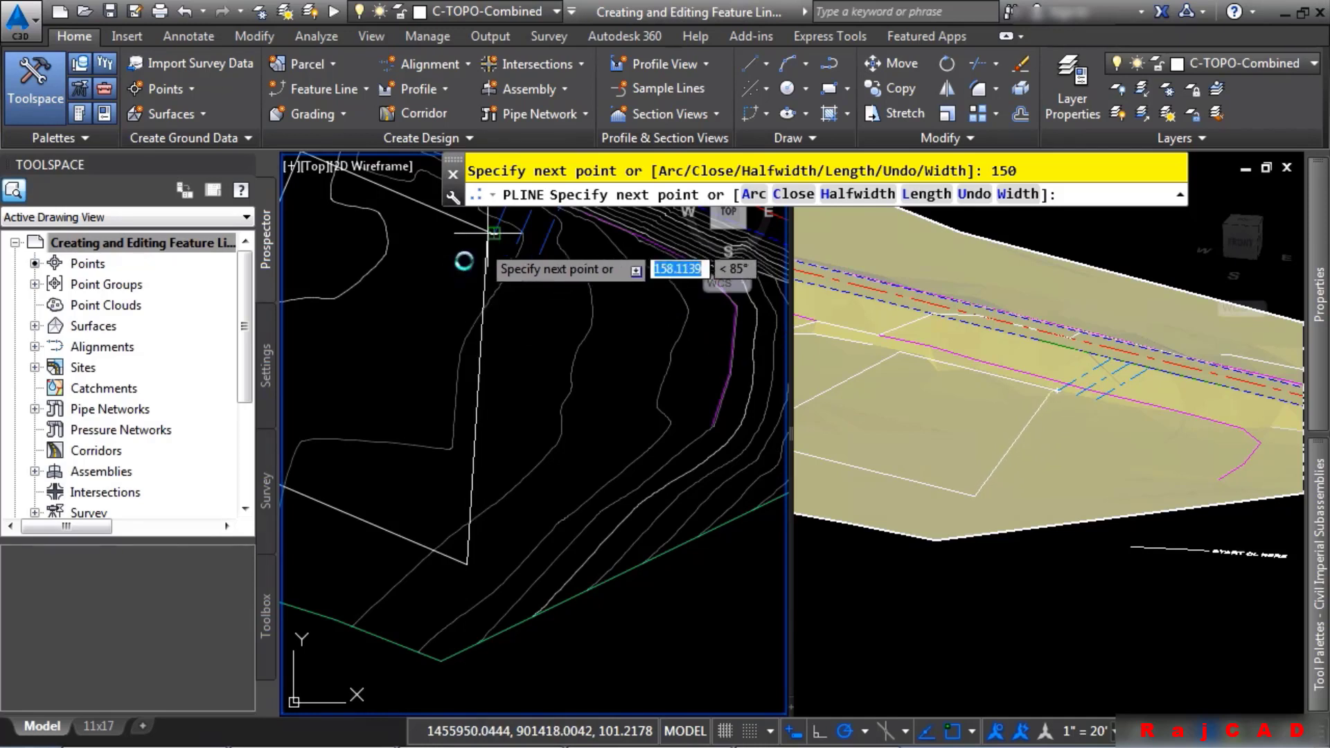
{"action": "left_click", "coordinate": [476, 572]}
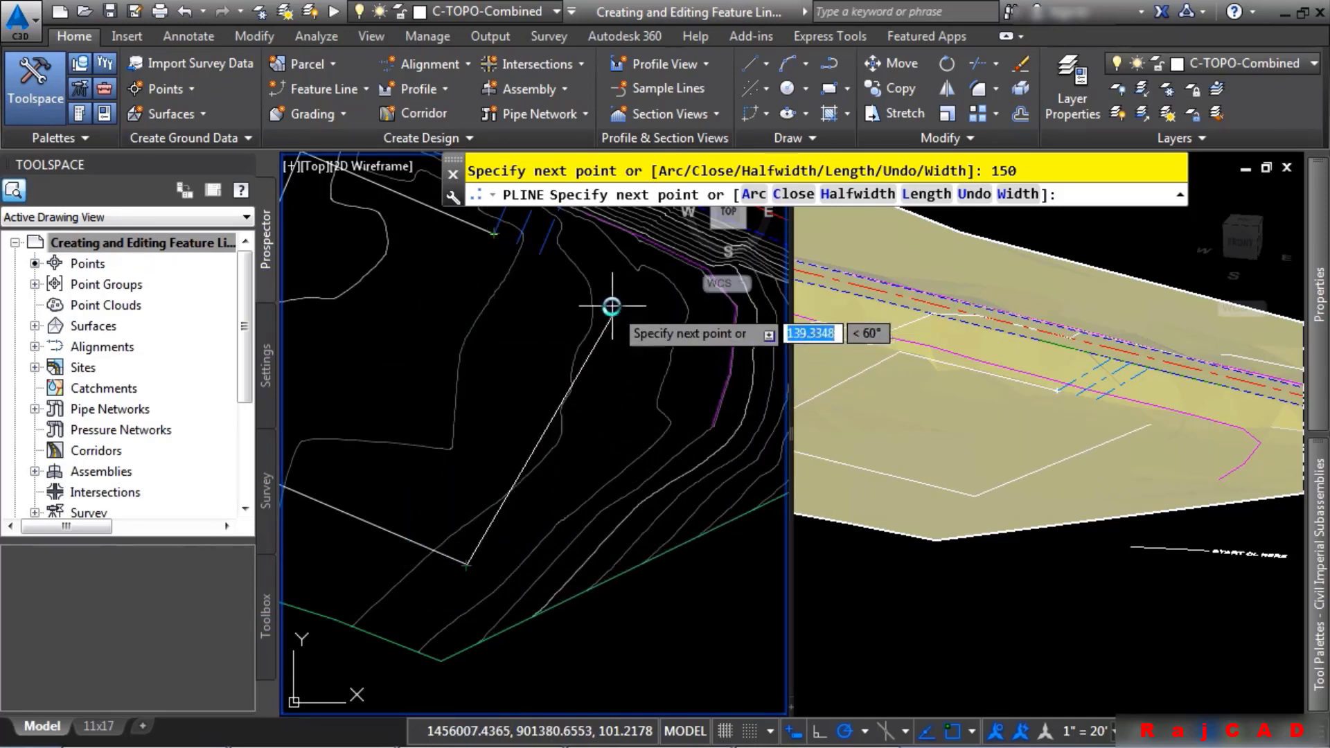
{"action": "left_click", "coordinate": [597, 274]}
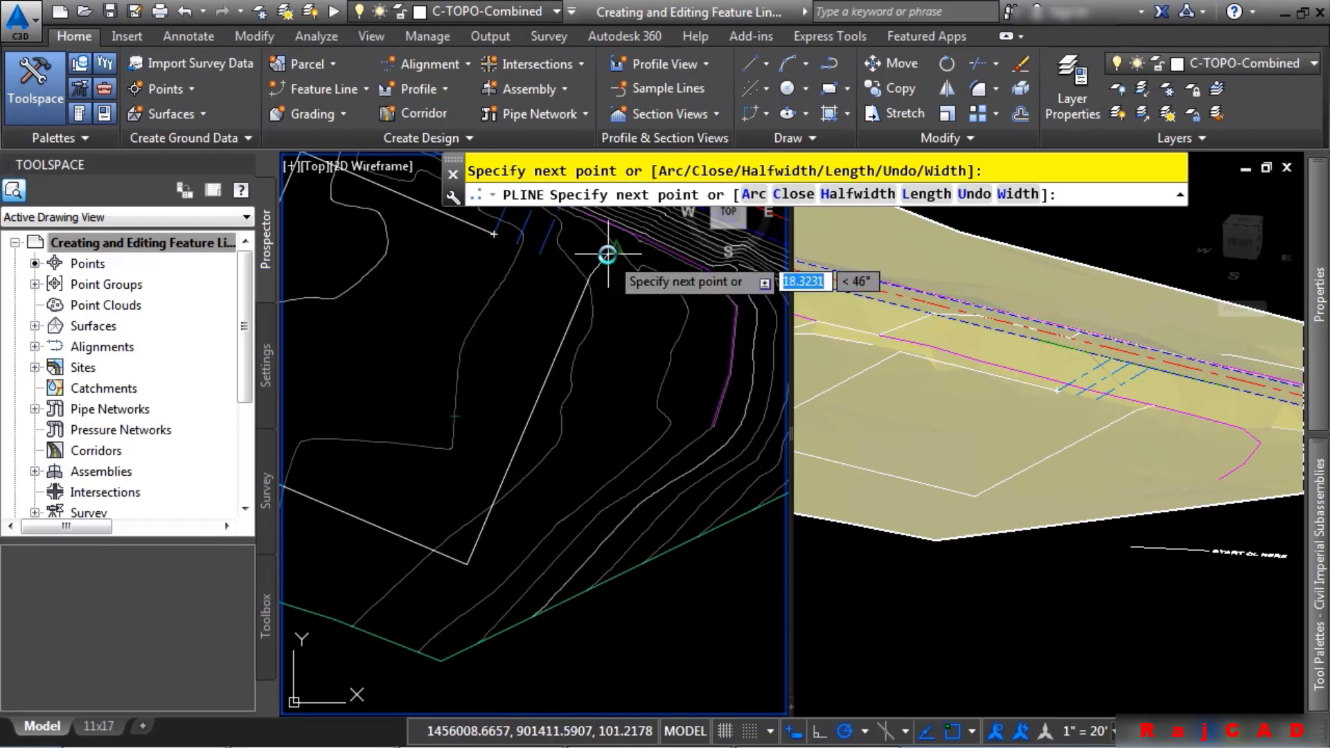
Step: Run the last polyline segment to the lower end of the east drive edge and finish the polyline
{"action": "scroll", "coordinate": [609, 254], "scroll_direction": "up", "scroll_amount": 3}
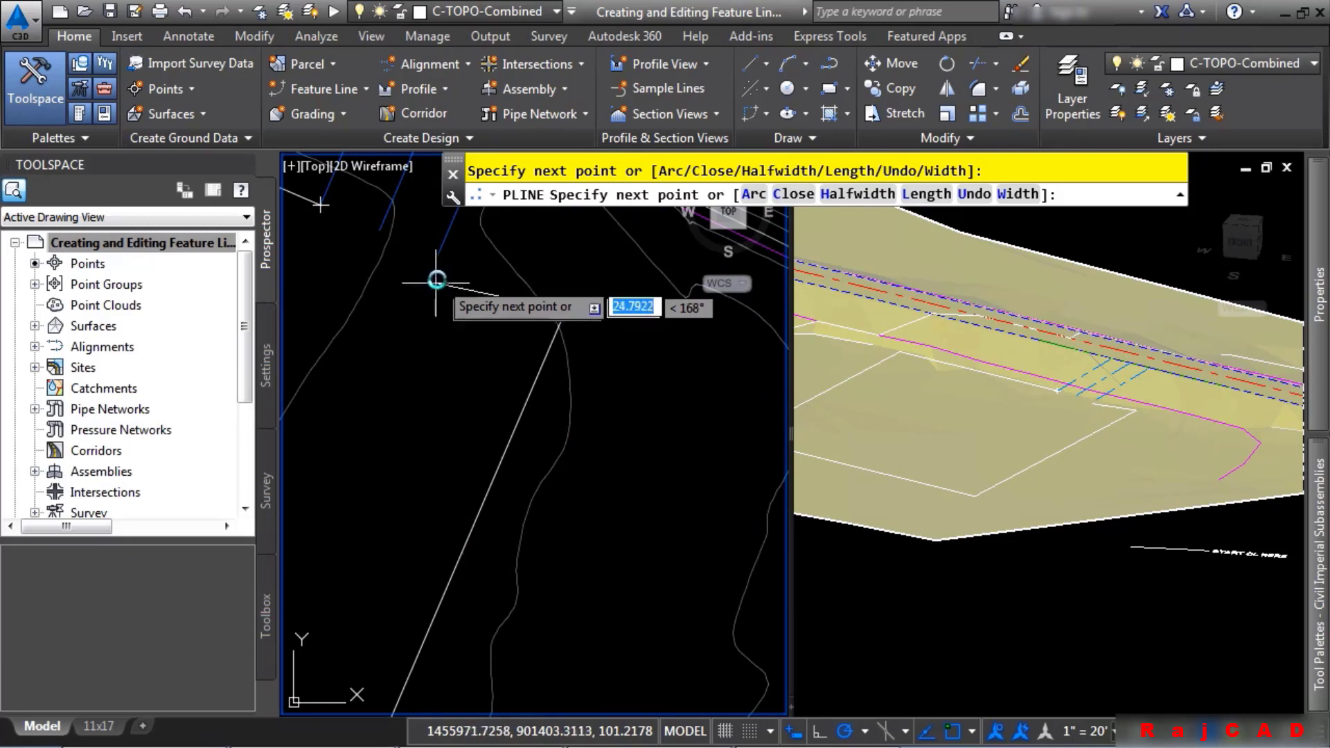
{"action": "left_click", "coordinate": [437, 256]}
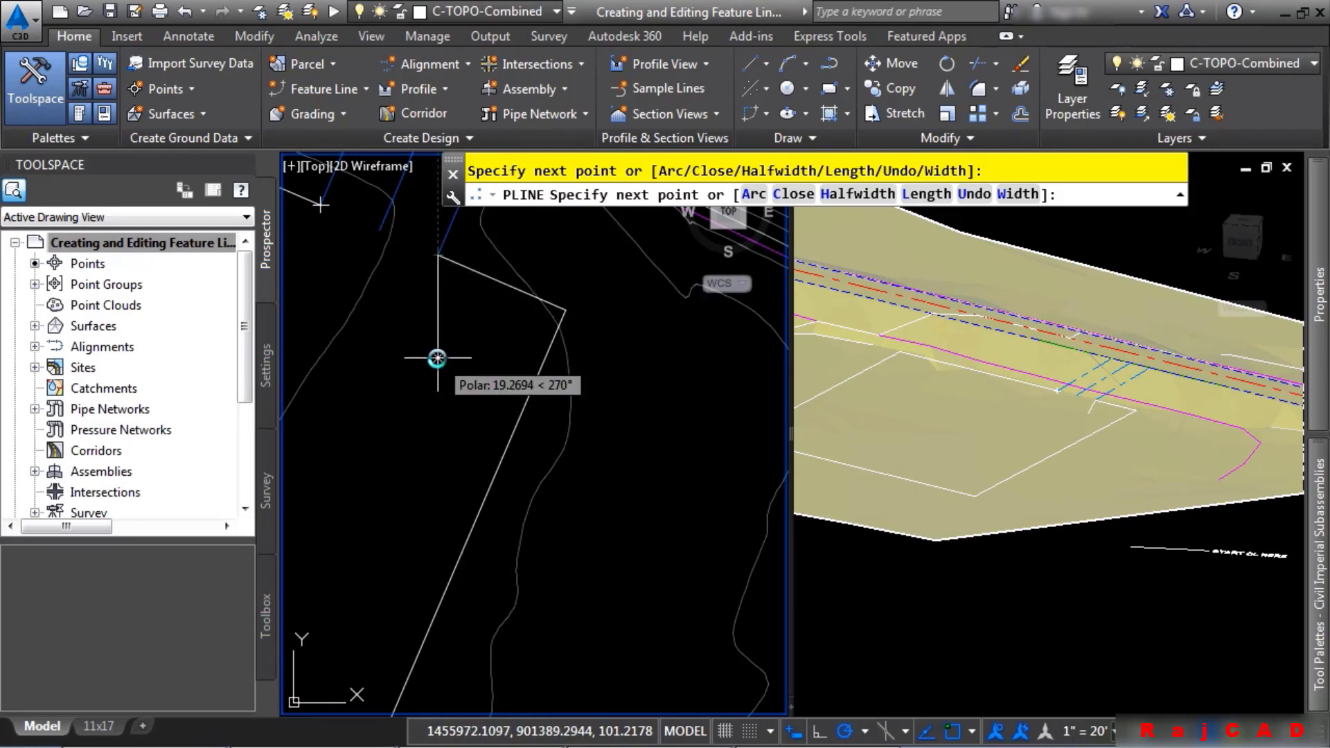
{"action": "key", "text": "Return"}
Step: Draw a 3D polyline across the drive opening through the lower ends of the west edge, centerline and east edge
{"action": "middle_click_drag", "start_coordinate": [437, 357], "coordinate": [602, 496]}
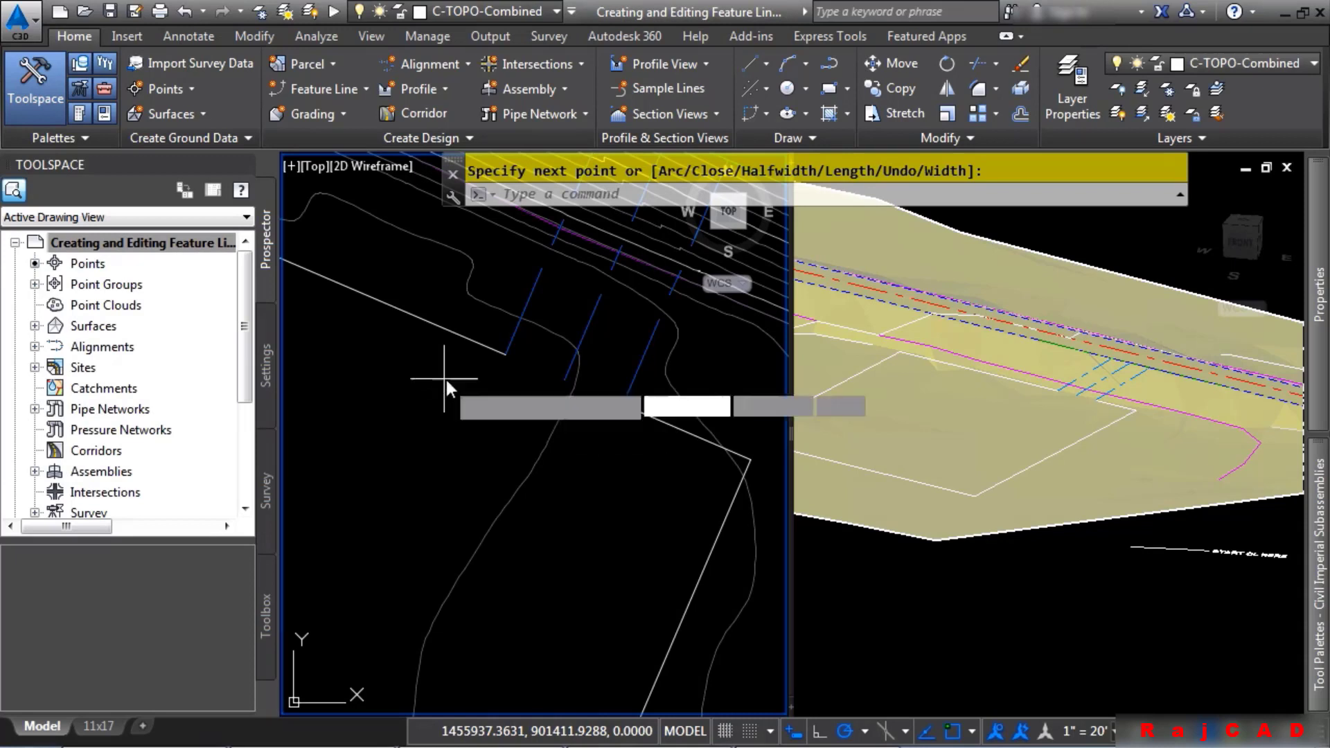
{"action": "left_click", "coordinate": [506, 355]}
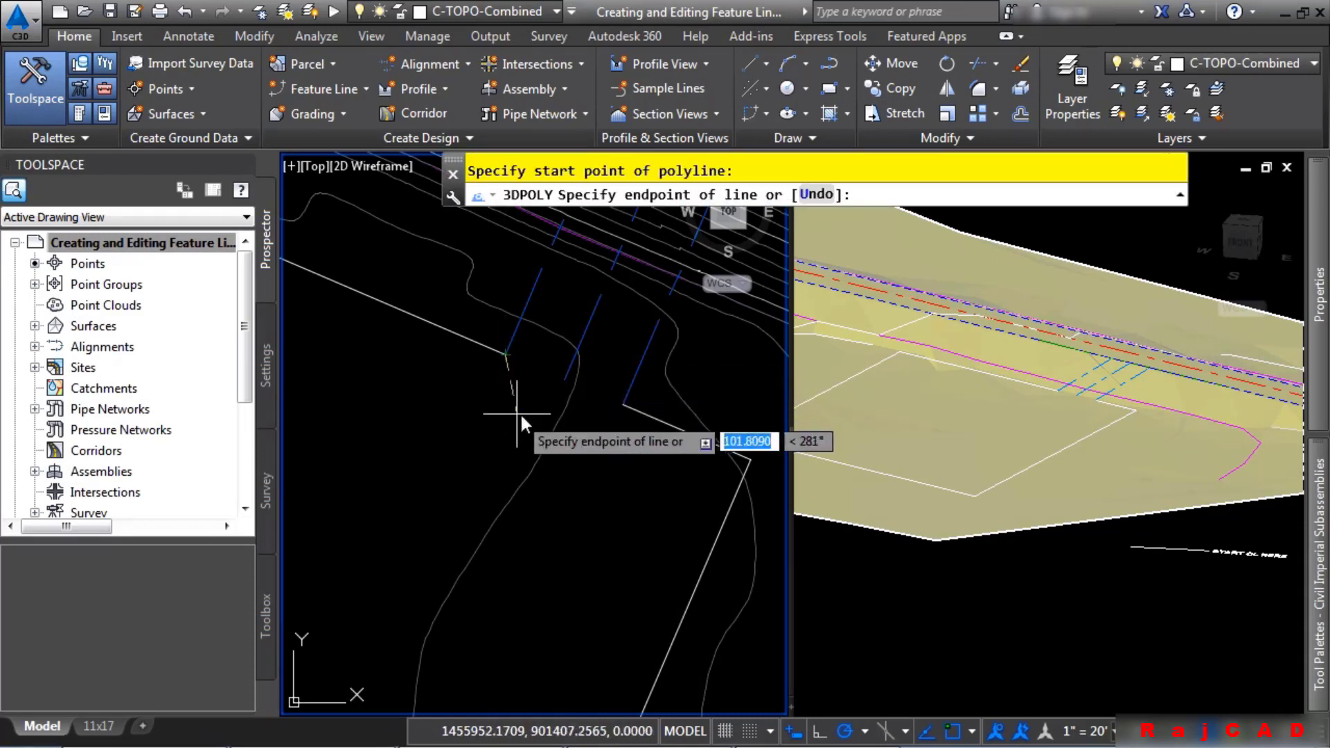
{"action": "left_click", "coordinate": [574, 381]}
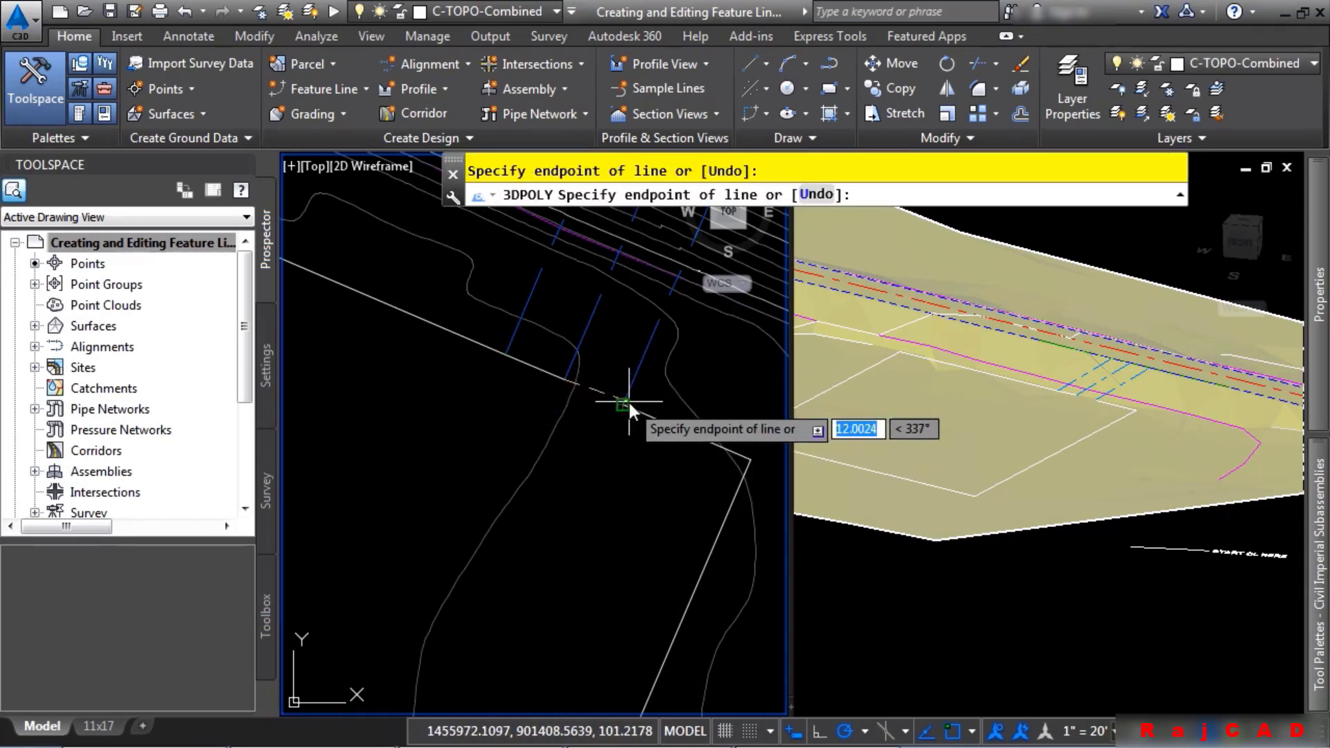
{"action": "left_click", "coordinate": [629, 402]}
{"action": "key", "text": "Return"}
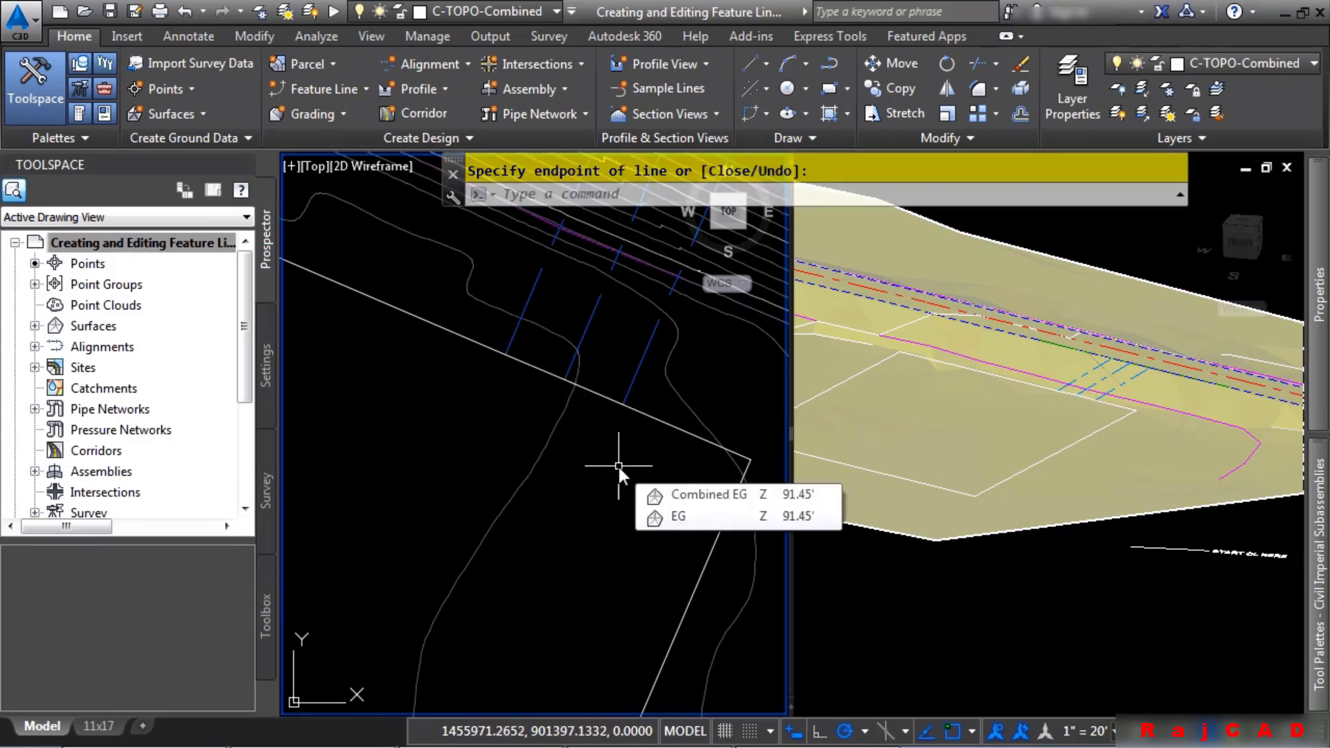
Step: Convert the lot outline and the 3D polyline to Basic Feature Line style feature lines in the Tourist Parking Lot site, erasing the originals
{"action": "scroll", "coordinate": [496, 433], "scroll_direction": "down", "scroll_amount": 4}
{"action": "middle_click_drag", "start_coordinate": [484, 463], "coordinate": [604, 401]}
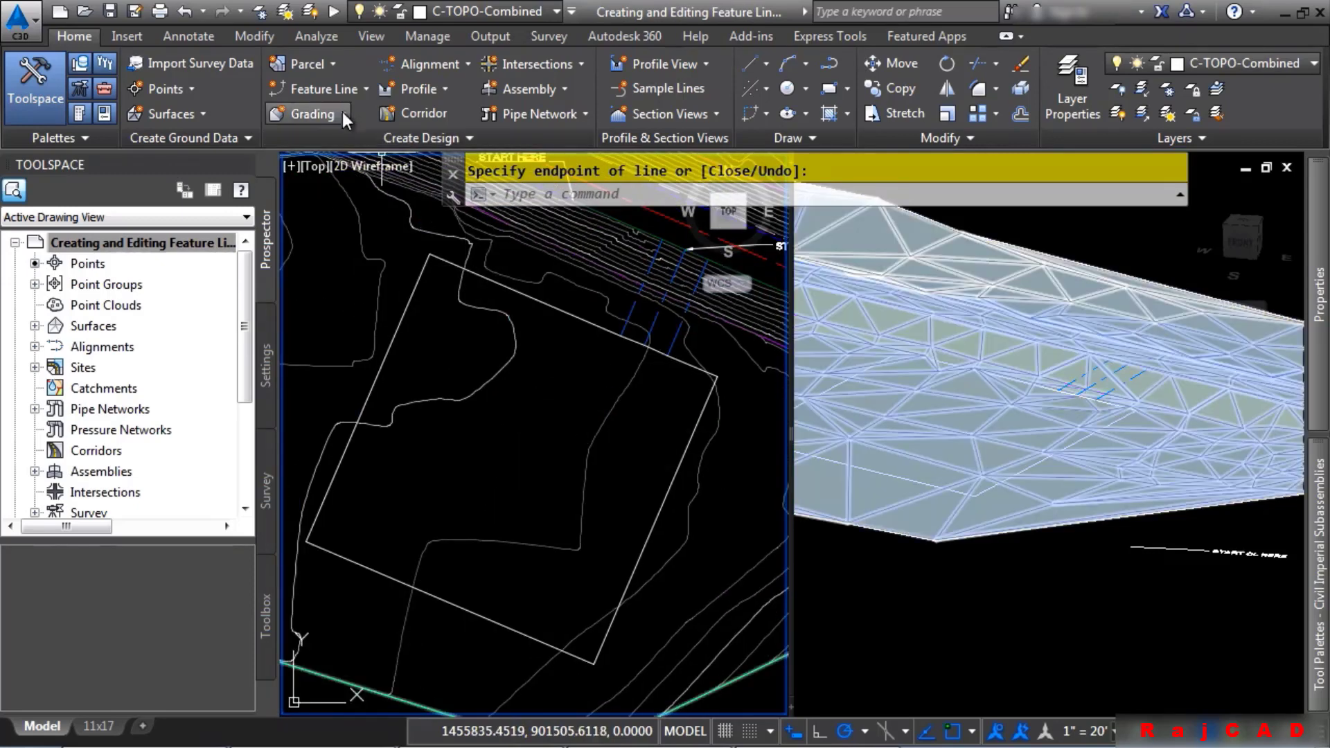
{"action": "left_click", "coordinate": [340, 90]}
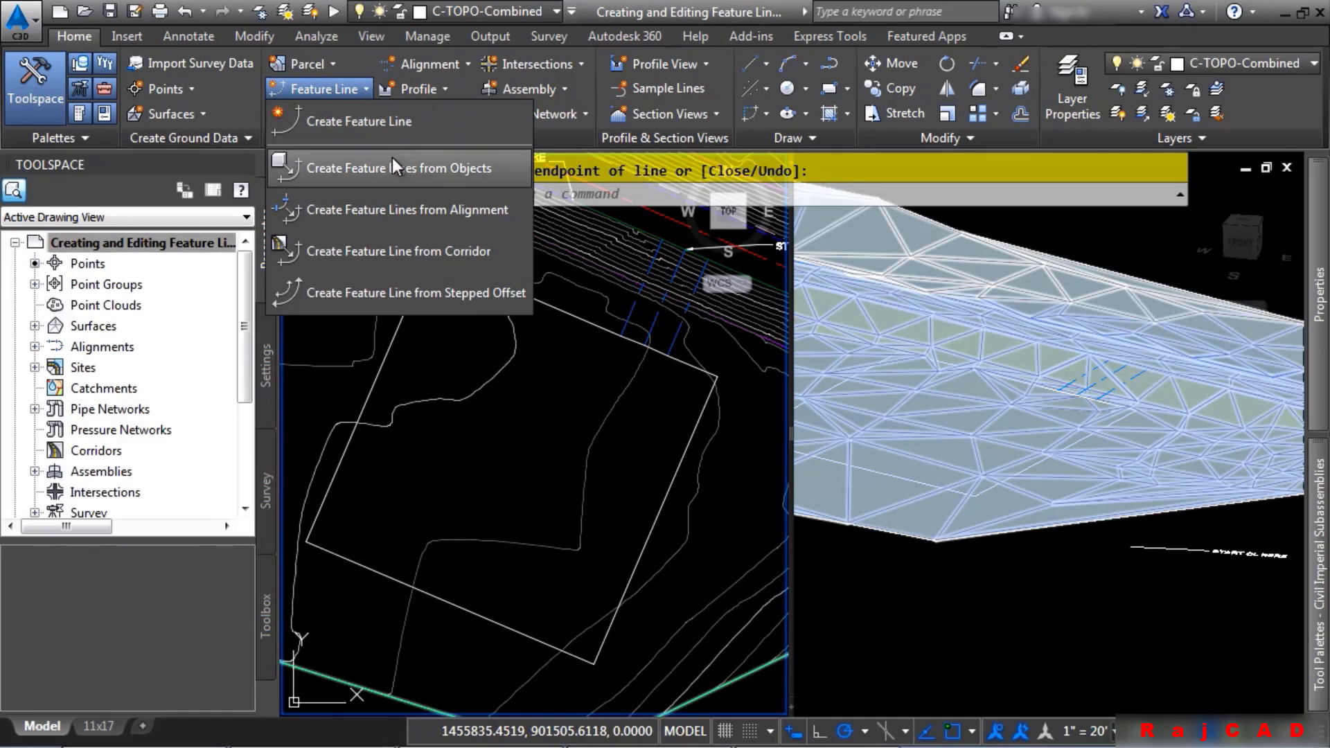
{"action": "left_click", "coordinate": [376, 166]}
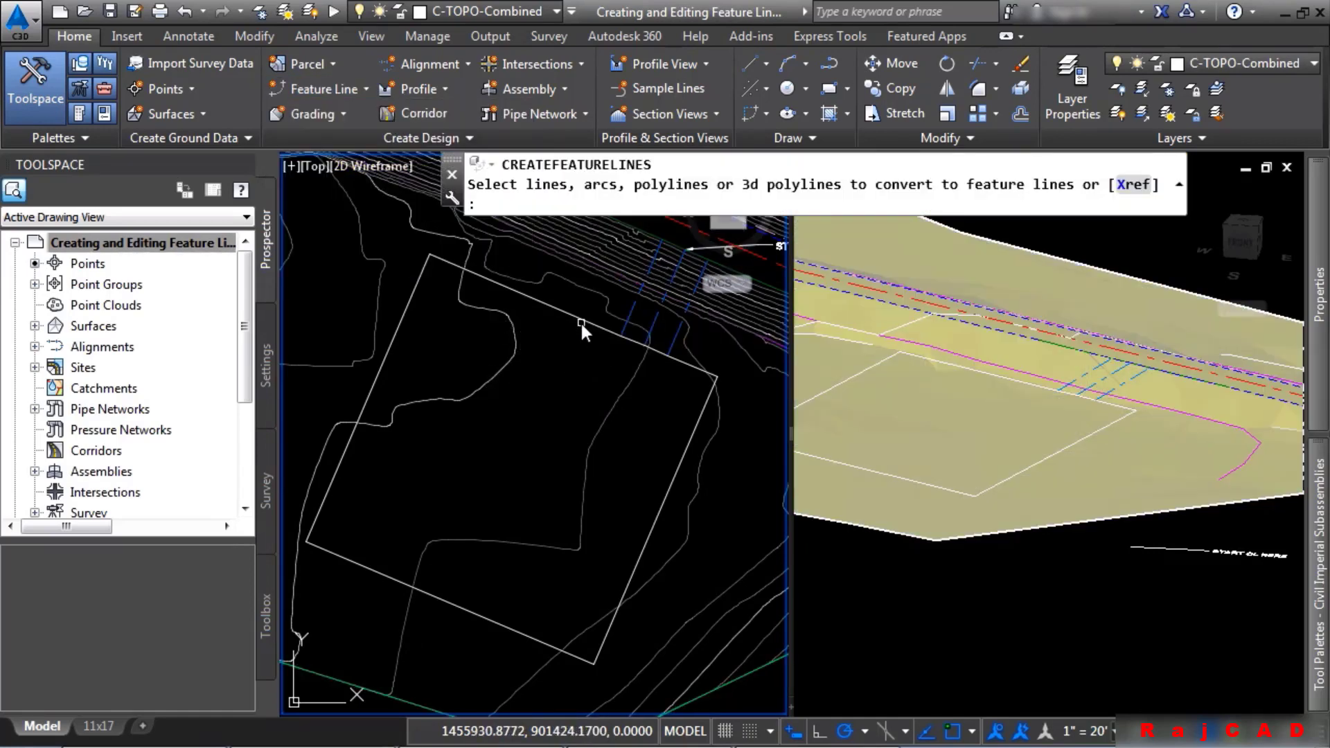
{"action": "left_click", "coordinate": [626, 345]}
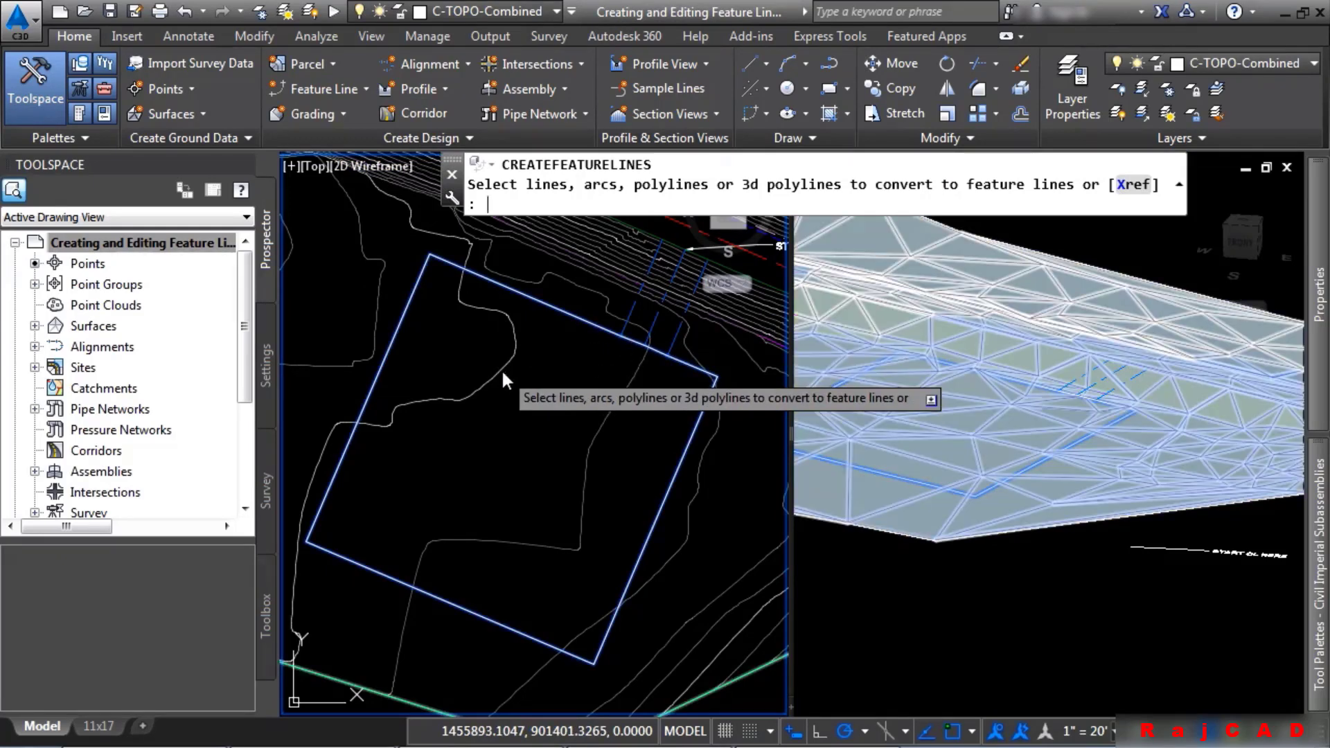
{"action": "key", "text": "Return"}
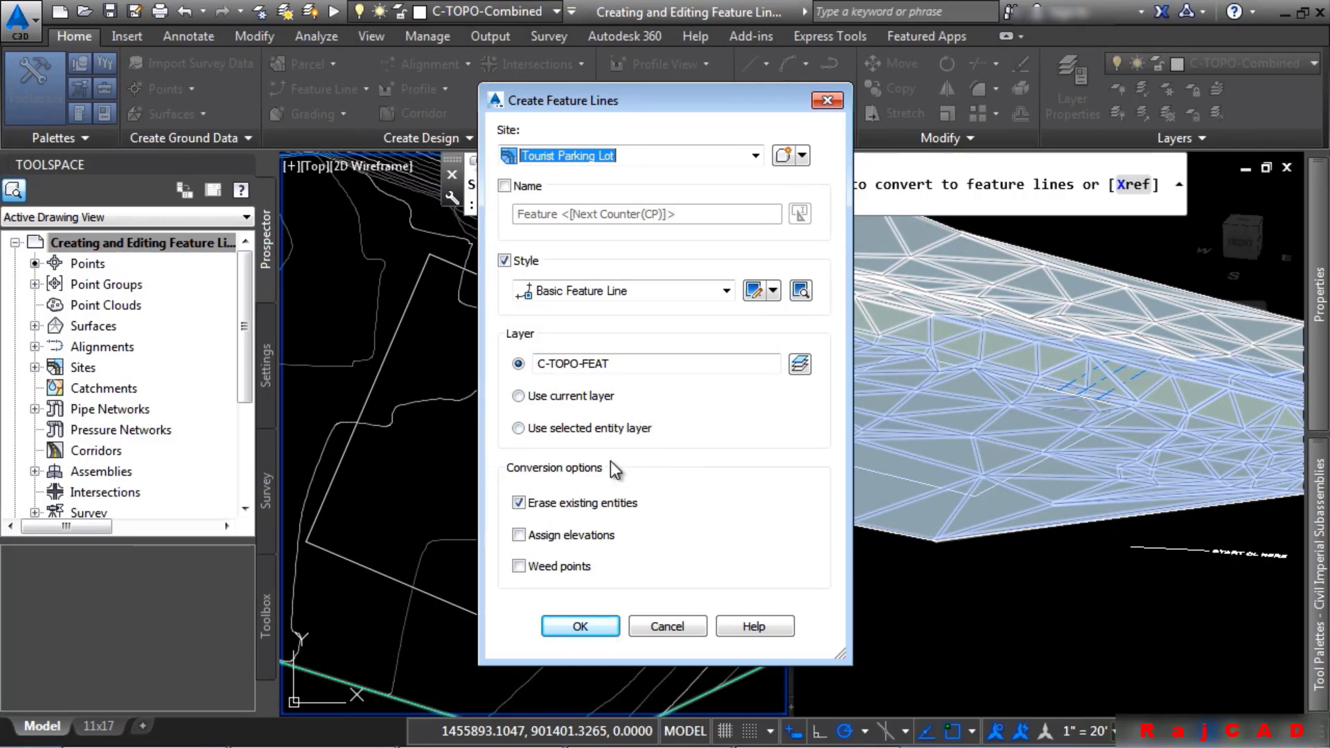
{"action": "left_click", "coordinate": [580, 626]}
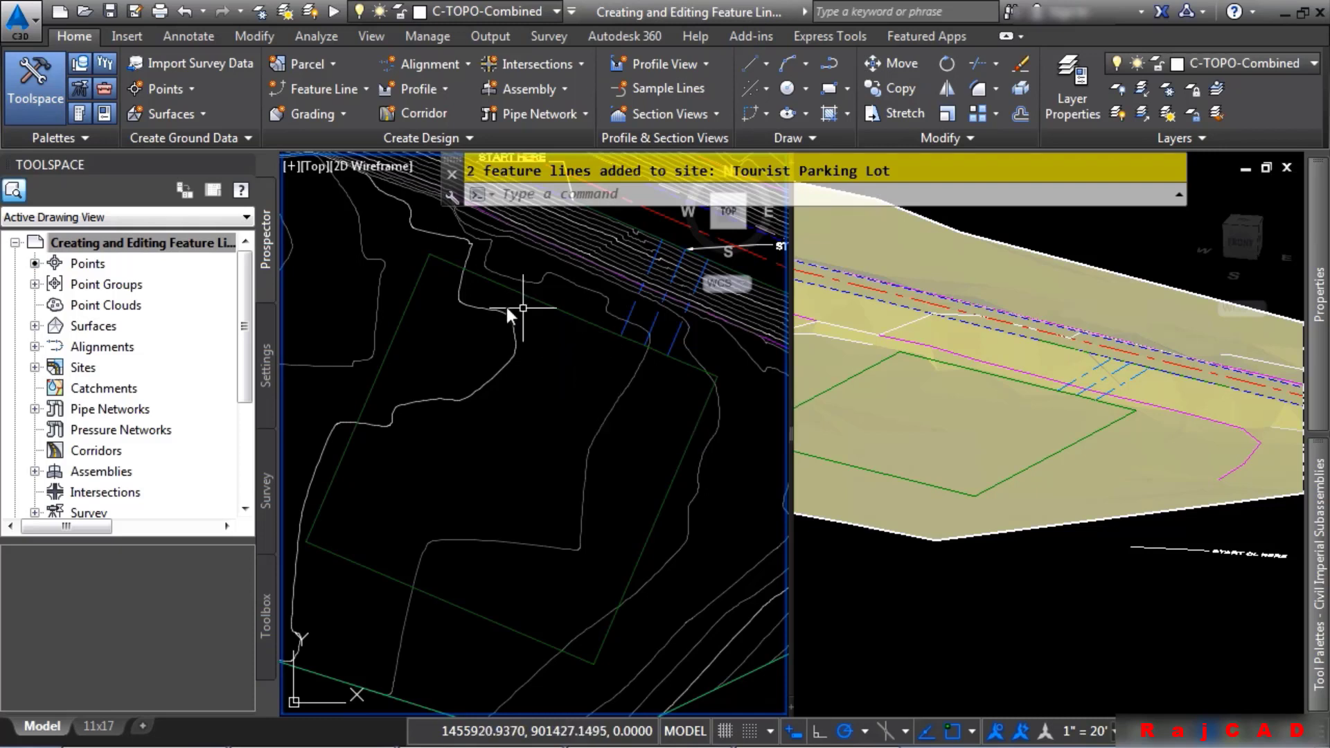
Step: Open the parking lot outline feature line in the Elevation Editor and highlight station 0+00.00
{"action": "mouse_move", "coordinate": [468, 331]}
{"action": "left_click", "coordinate": [571, 314]}
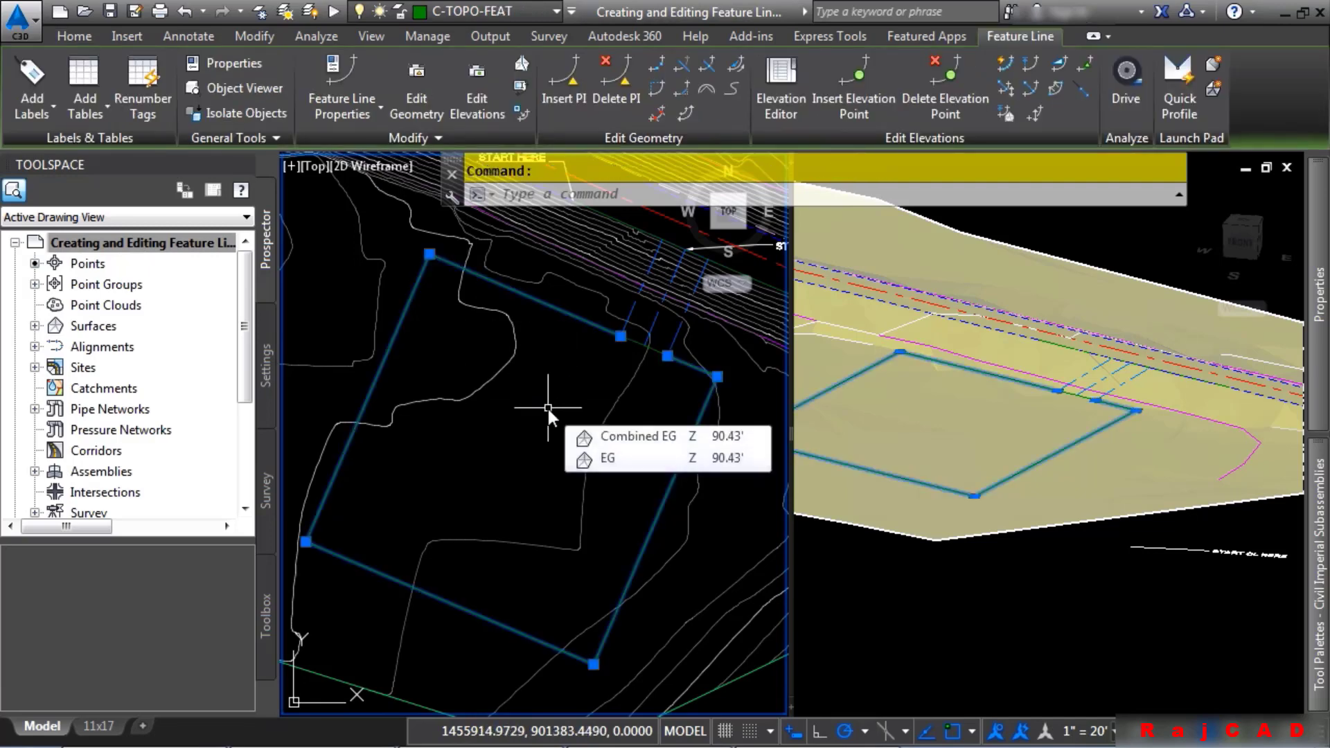
{"action": "left_click", "coordinate": [781, 83]}
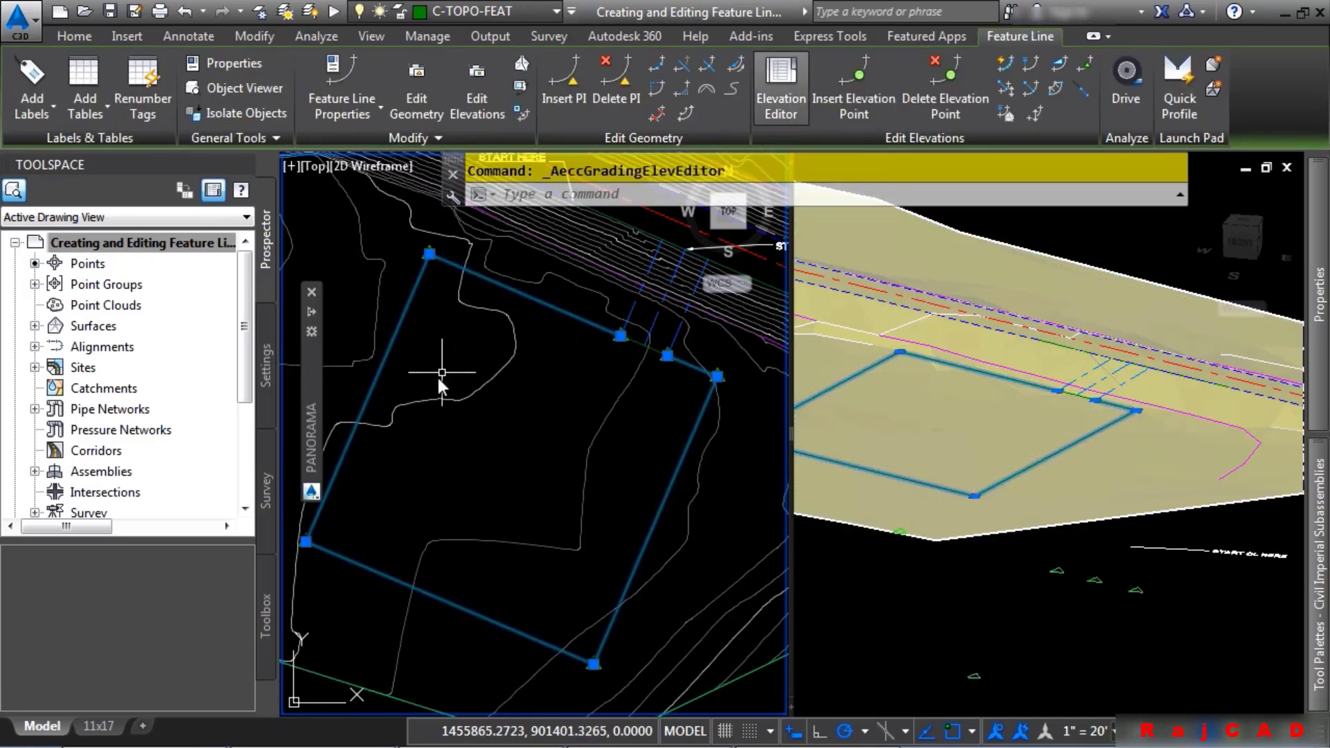
{"action": "mouse_move", "coordinate": [435, 381]}
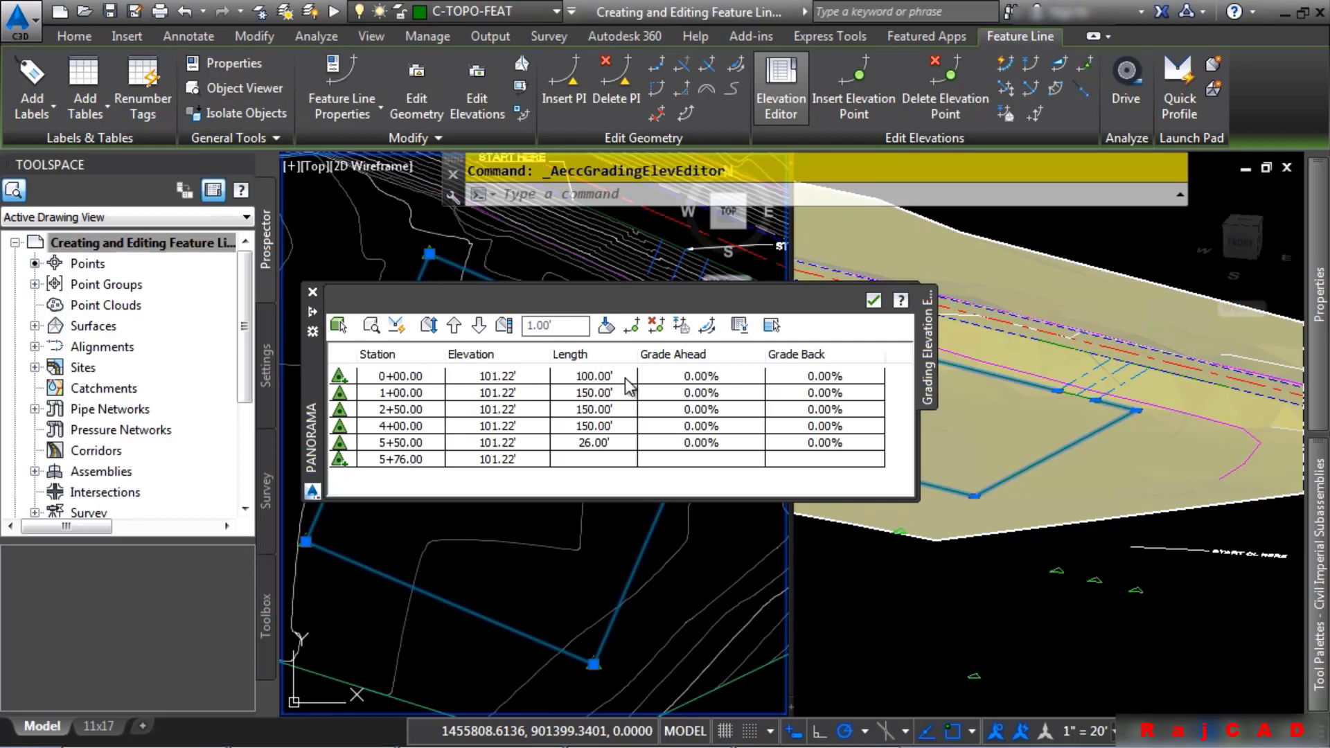
{"action": "left_click", "coordinate": [408, 378]}
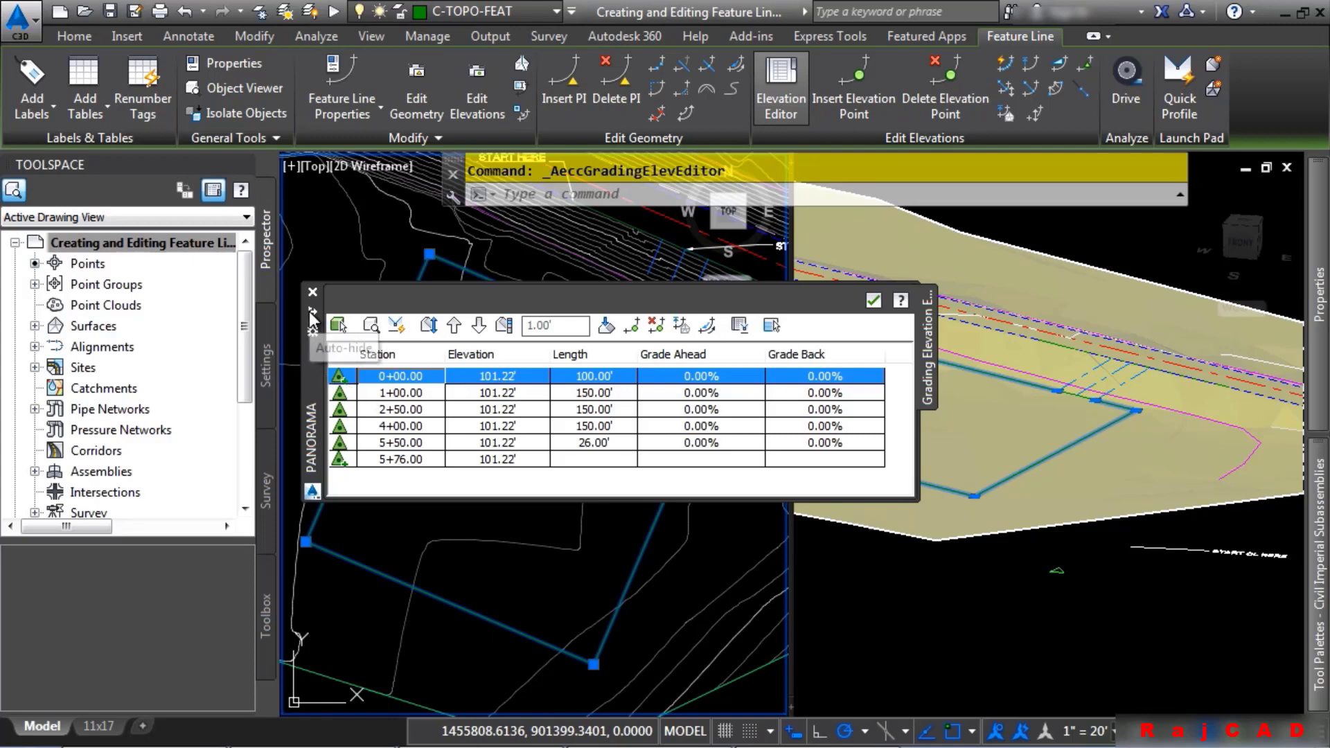
Step: Move the Elevation Editor clear of the lot outline and locate the points for stations 0+00.00, 1+00.00 and 2+50.00 in plan
{"action": "middle_click_drag", "start_coordinate": [484, 564], "coordinate": [636, 521]}
{"action": "scroll", "coordinate": [630, 583], "scroll_direction": "down", "scroll_amount": 2}
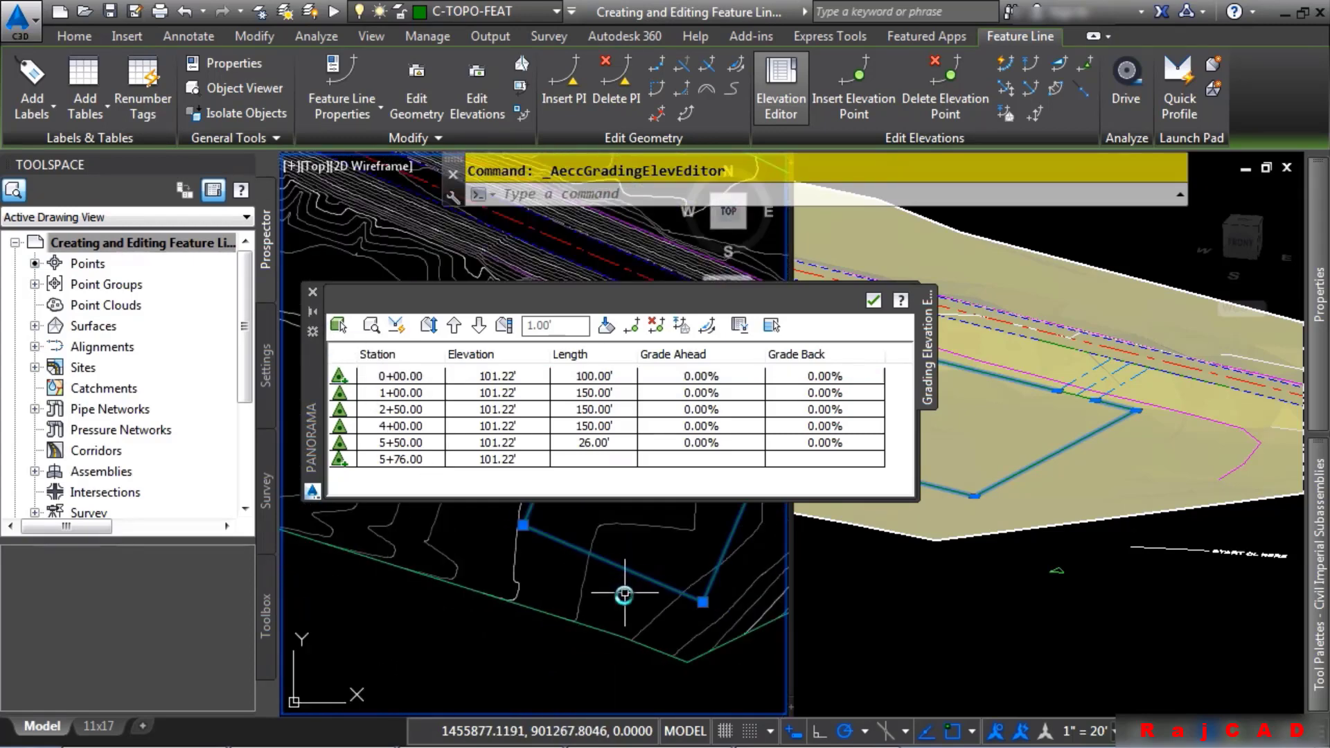
{"action": "middle_click_drag", "start_coordinate": [635, 647], "coordinate": [554, 698]}
{"action": "left_click_drag", "start_coordinate": [314, 442], "coordinate": [281, 249]}
{"action": "left_click", "coordinate": [354, 187]}
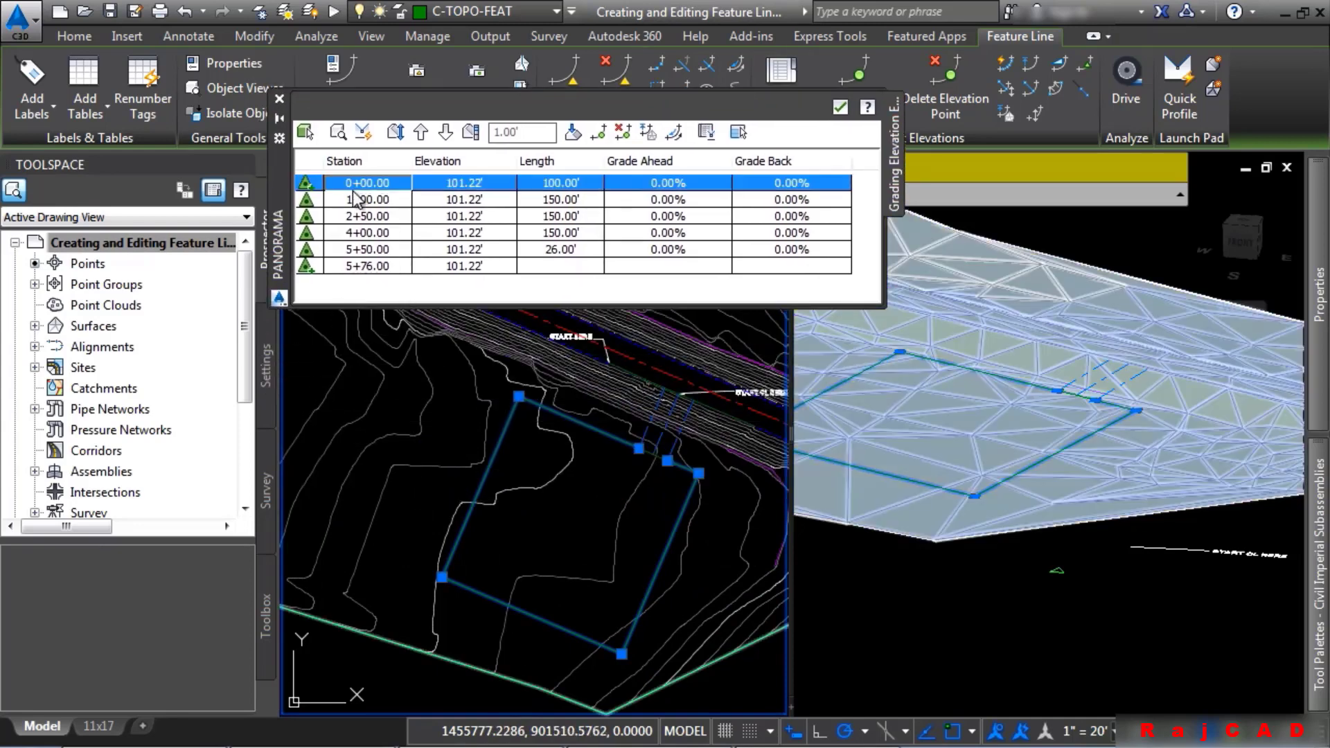
{"action": "left_click", "coordinate": [347, 199]}
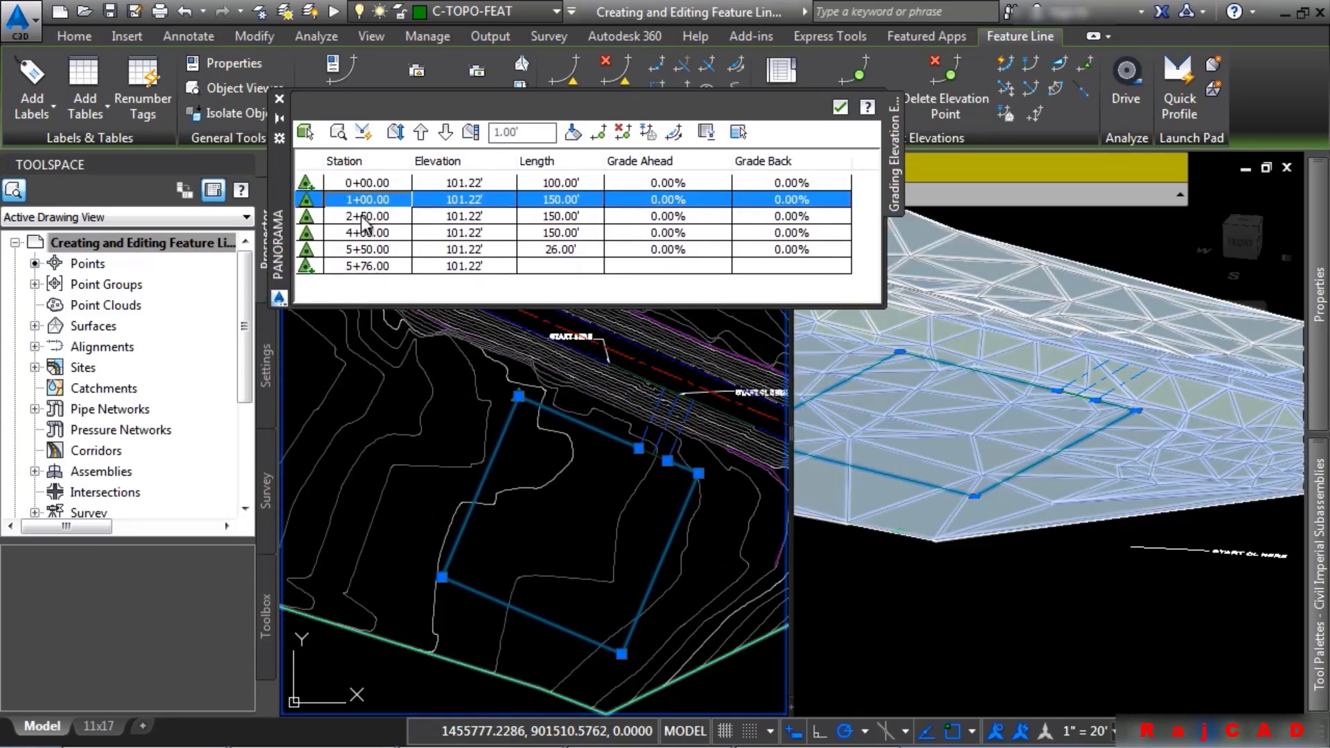
{"action": "left_click", "coordinate": [358, 217]}
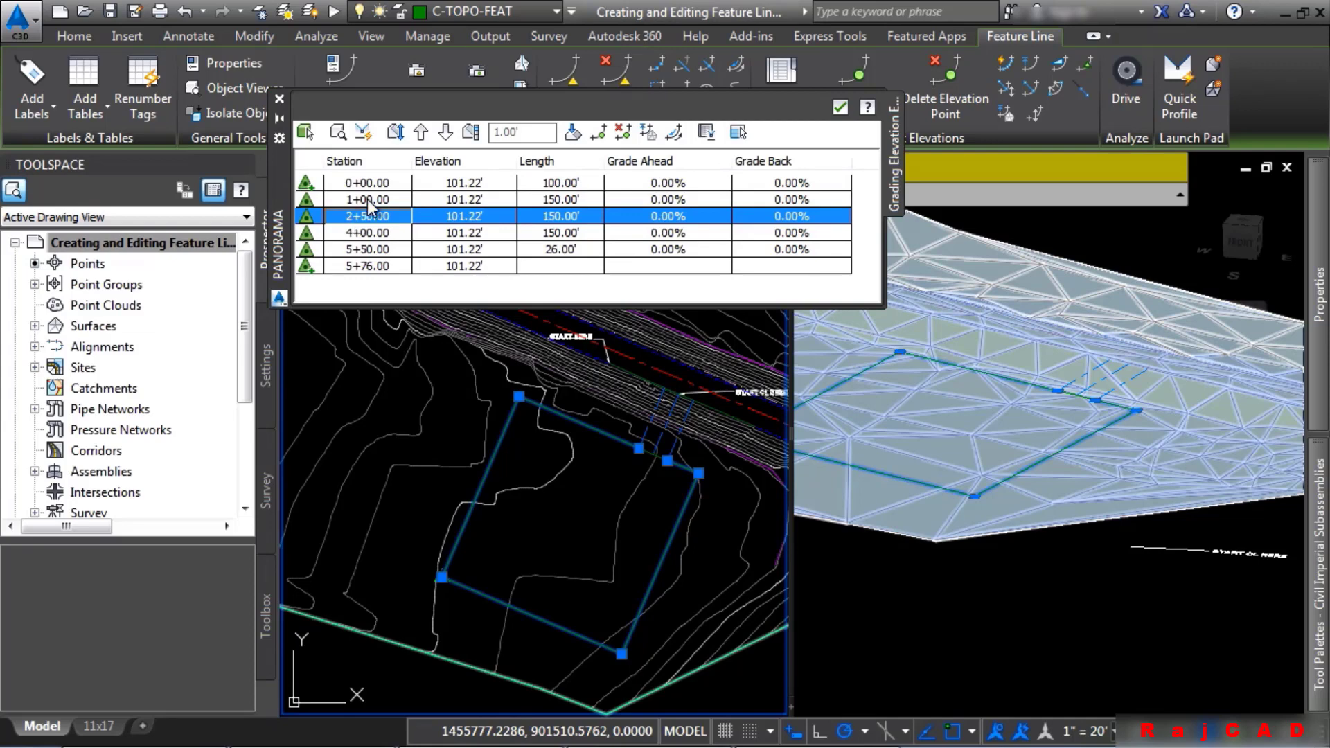
{"action": "left_click", "coordinate": [379, 184]}
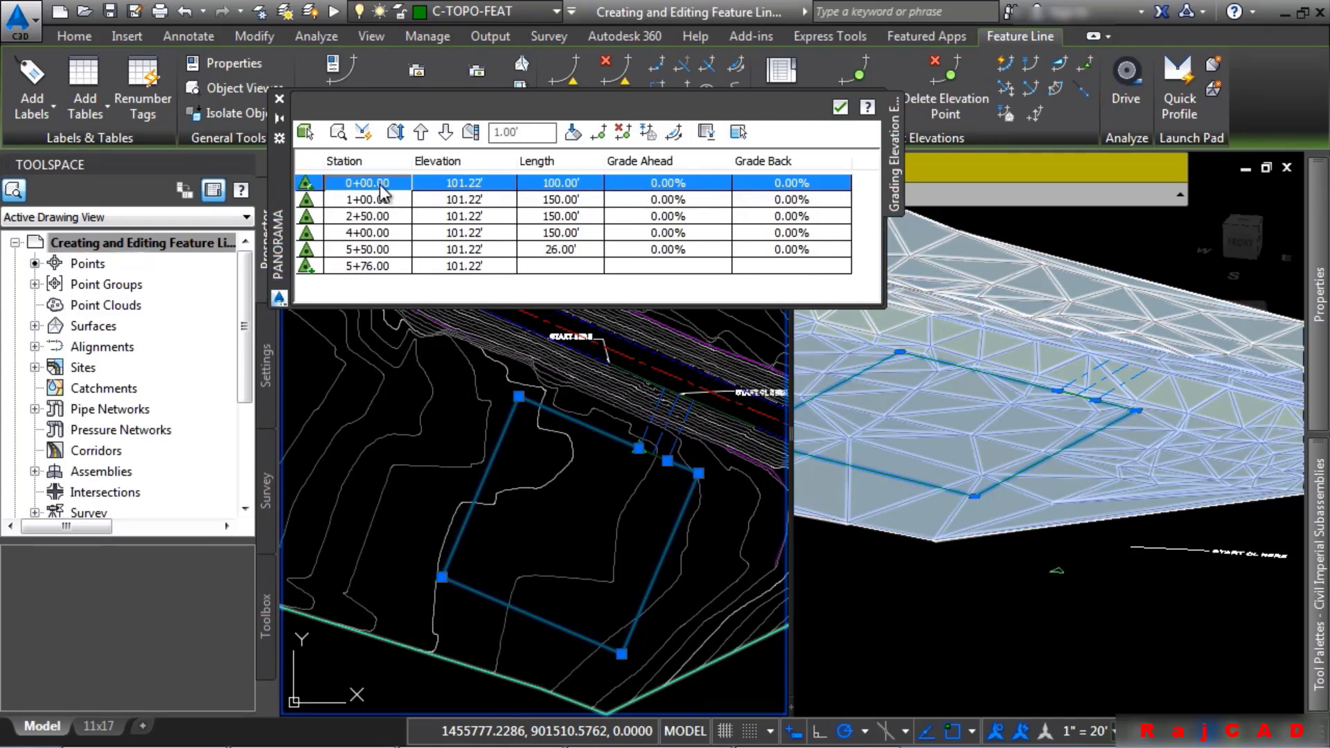
{"action": "scroll", "coordinate": [635, 475], "scroll_direction": "up", "scroll_amount": 6}
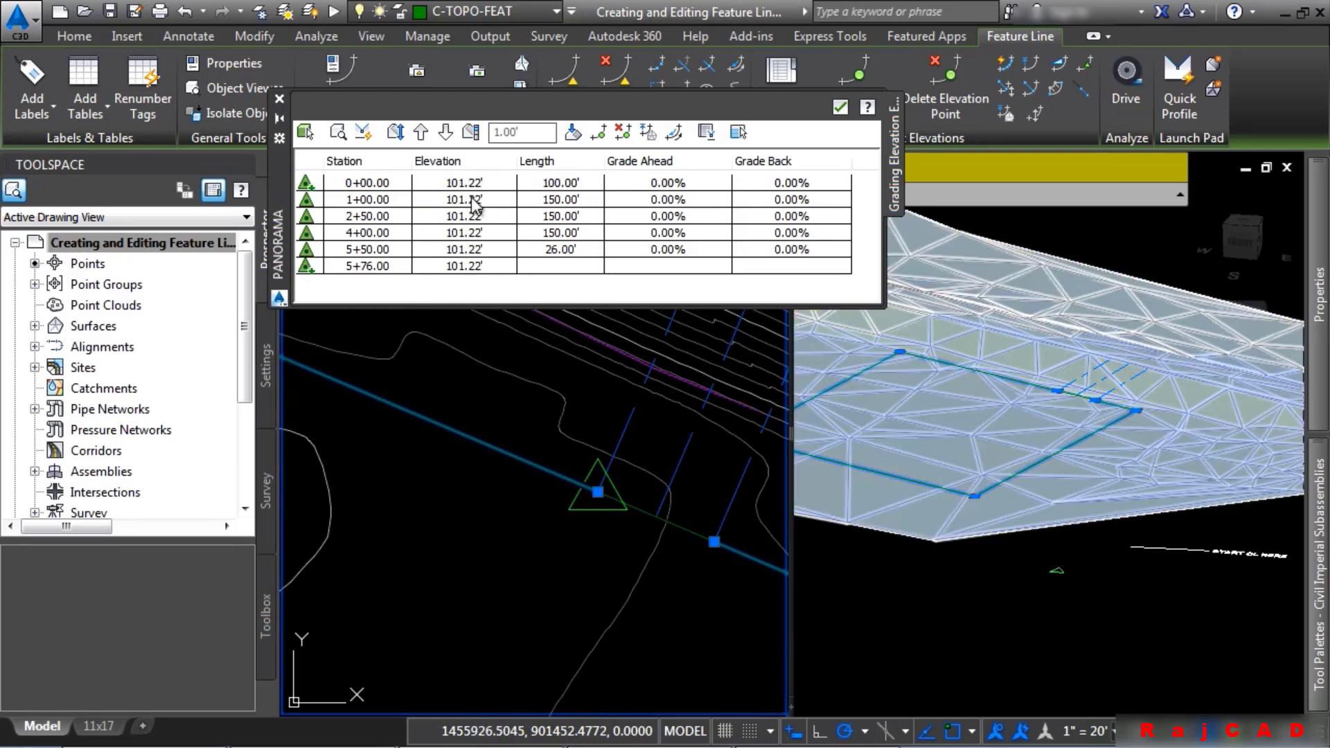
{"action": "key", "text": "Escape"}
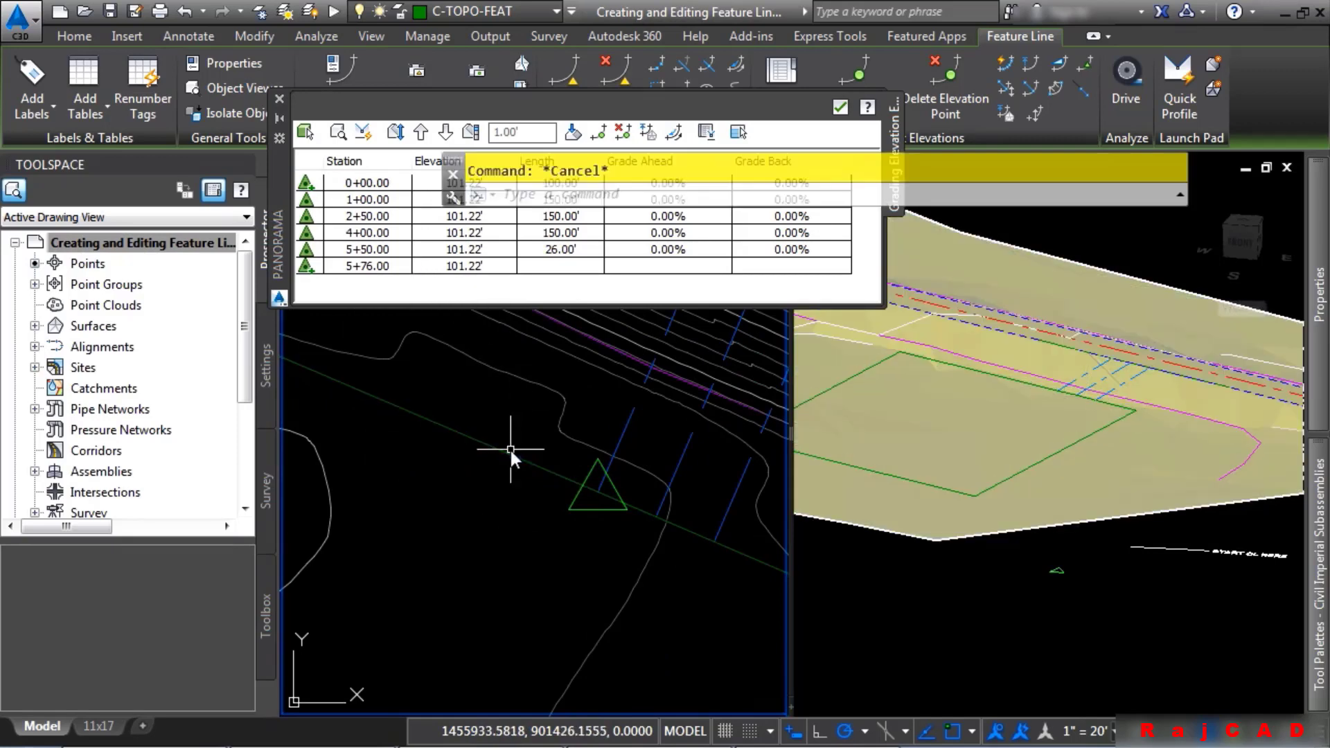
Step: Set the lot outline's grade ahead at station 0+00.00 to -2%, with the drive's west edge highlighted for reference
{"action": "left_click", "coordinate": [626, 431]}
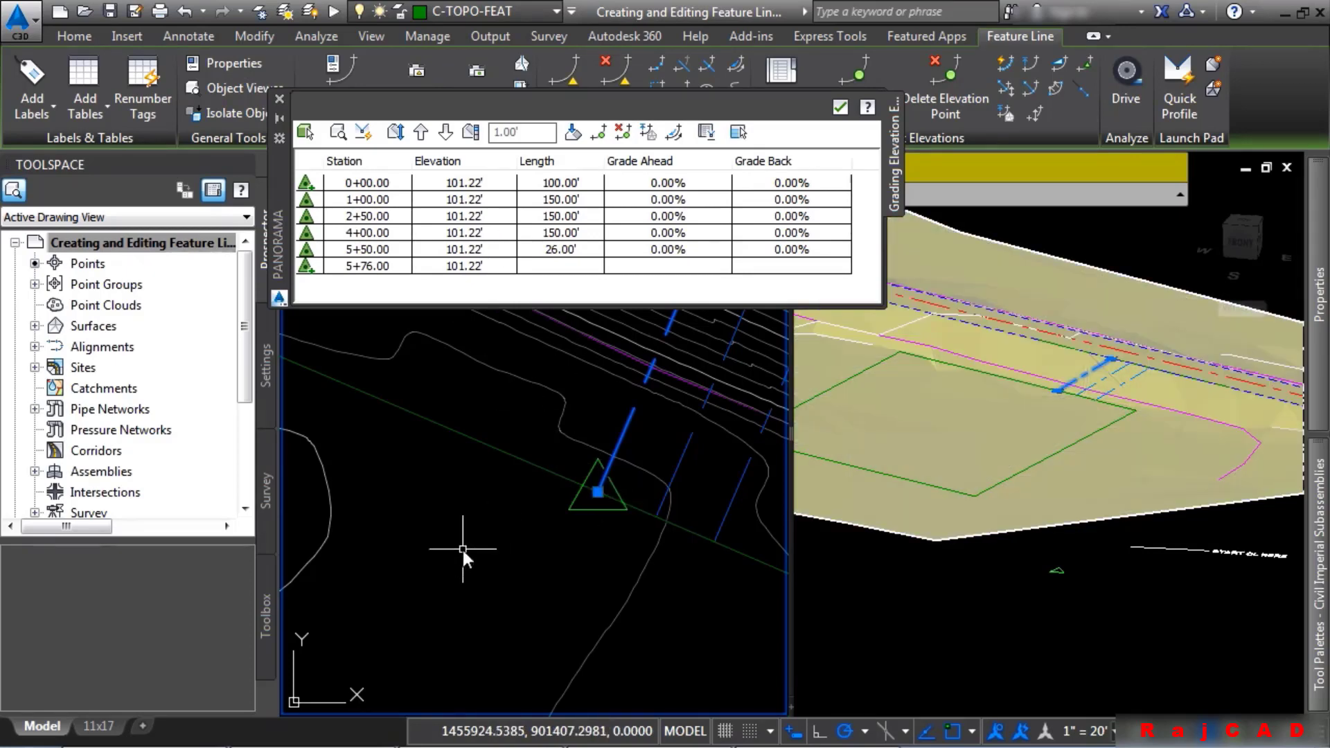
{"action": "scroll", "coordinate": [461, 547], "scroll_direction": "down", "scroll_amount": 3}
{"action": "middle_click_drag", "start_coordinate": [425, 540], "coordinate": [608, 513]}
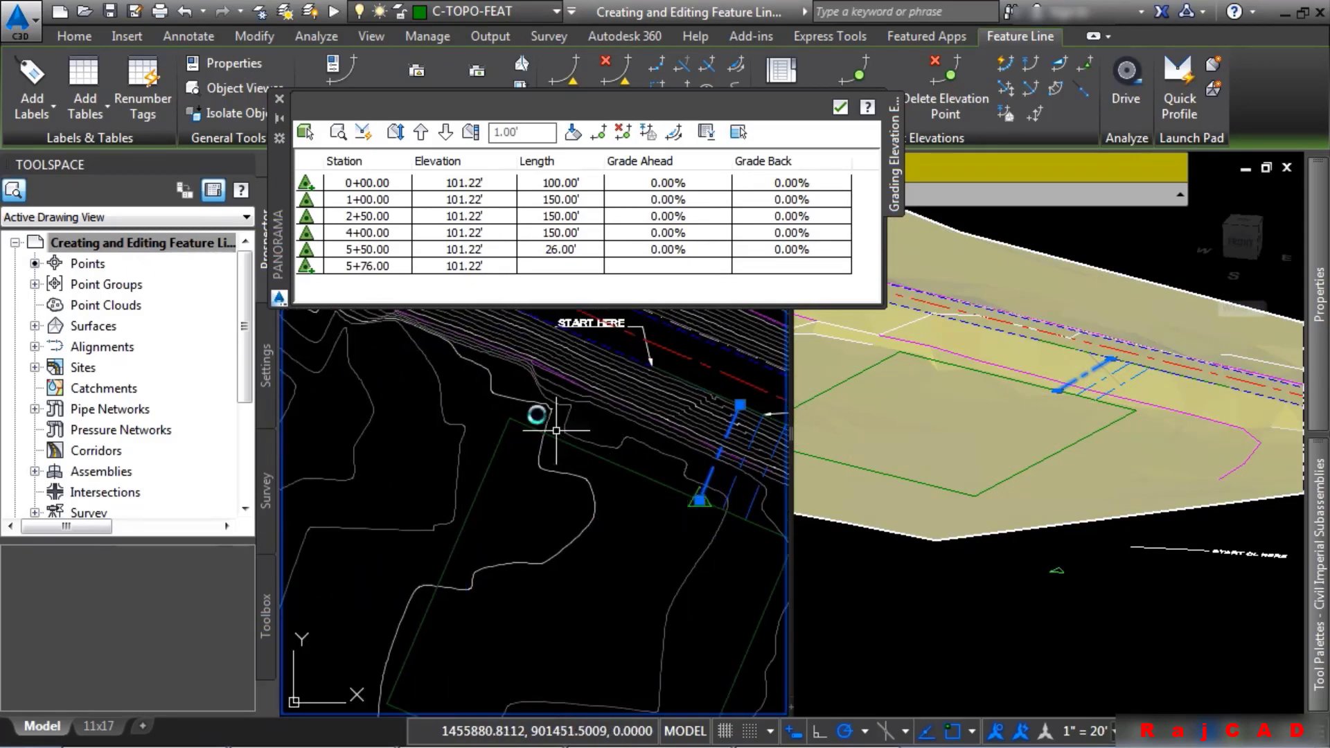
{"action": "double_click", "coordinate": [697, 184]}
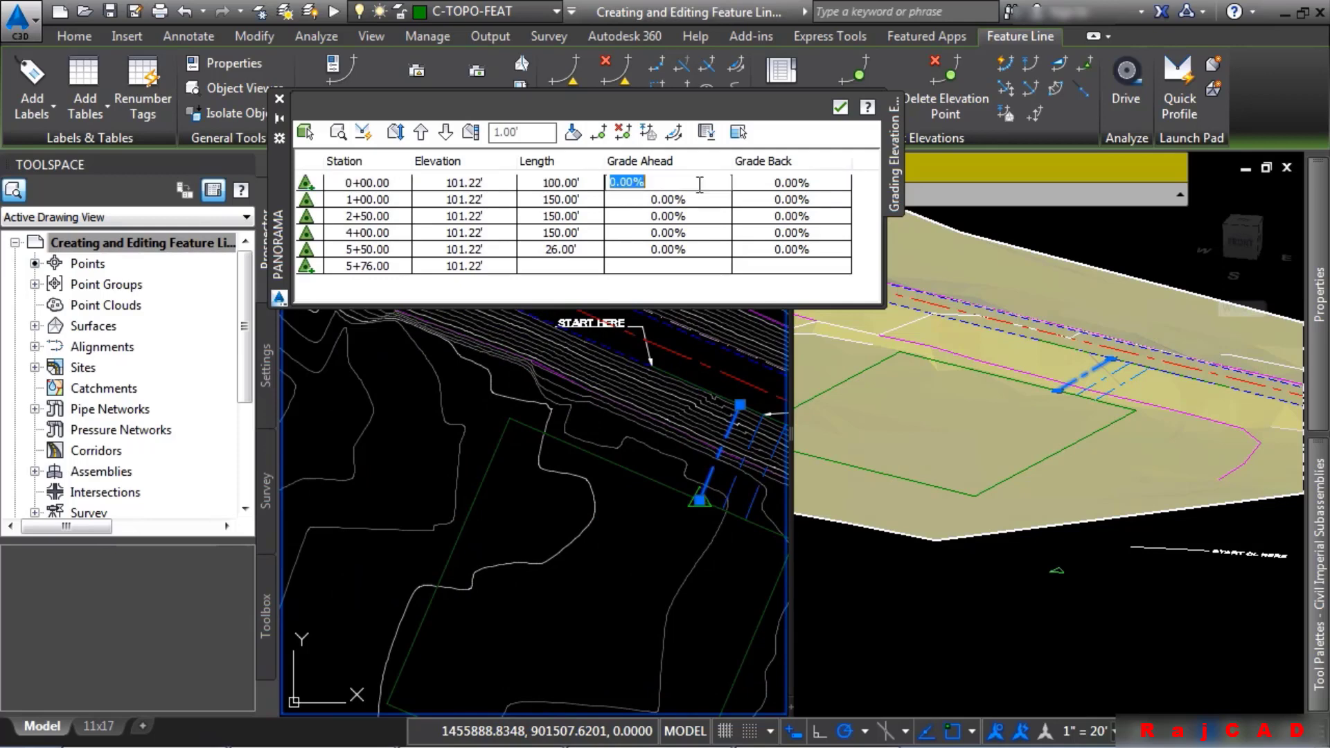
{"action": "type", "text": "-2"}
{"action": "key", "text": "Return"}
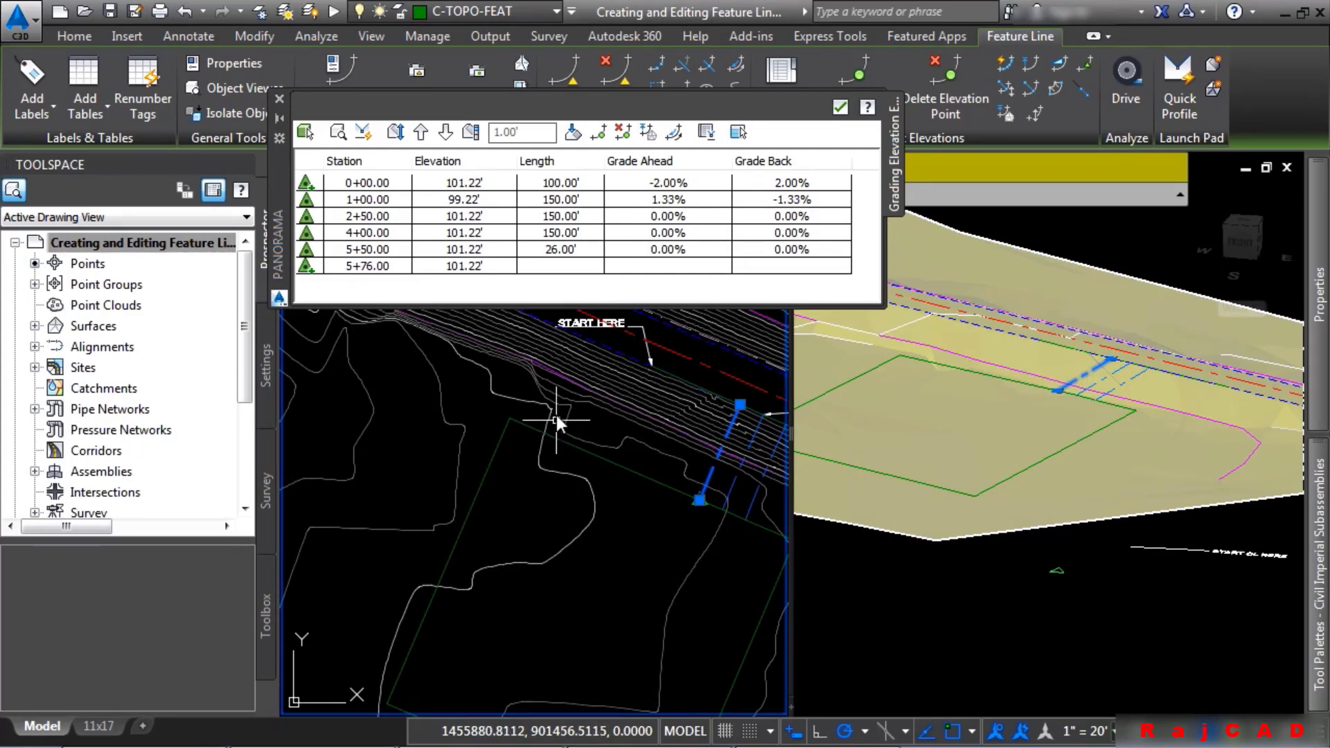
Step: Set the lot outline's grade ahead at station 5+50.00 to 2%
{"action": "middle_click_drag", "start_coordinate": [636, 540], "coordinate": [452, 500]}
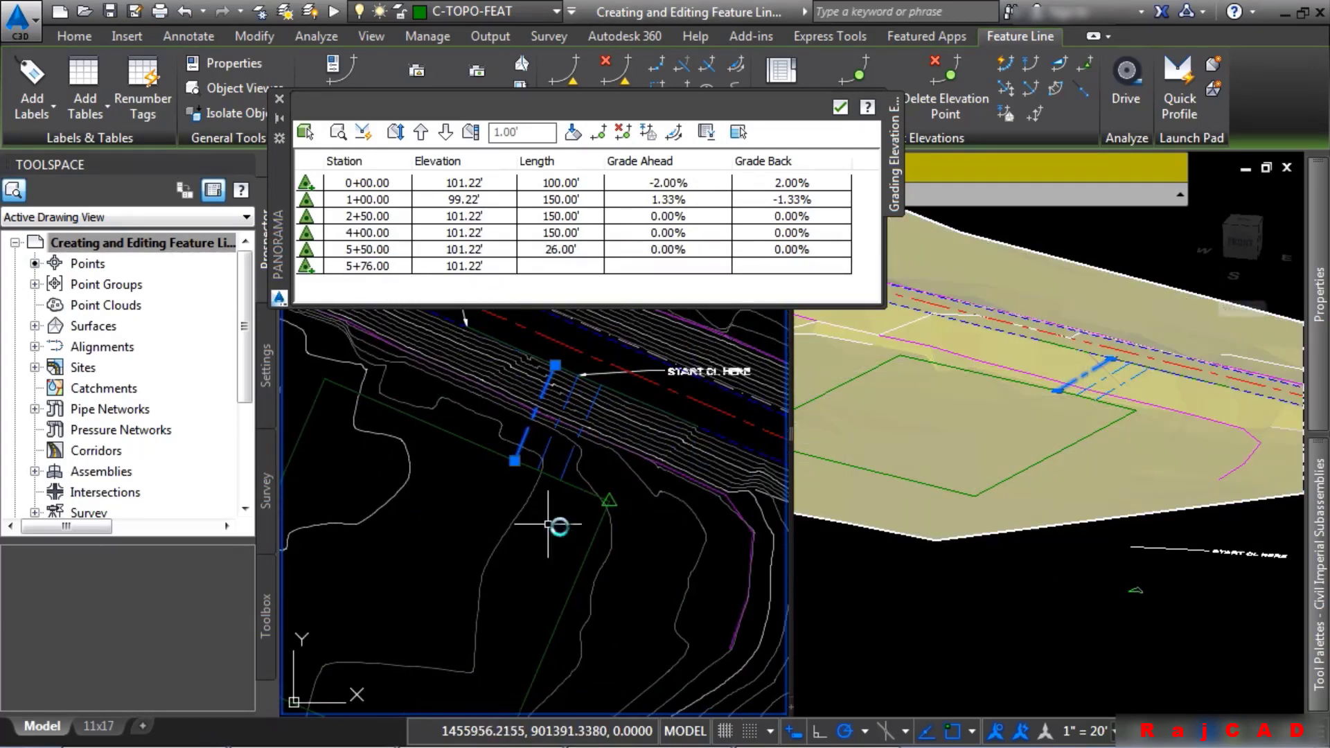
{"action": "left_click", "coordinate": [695, 249]}
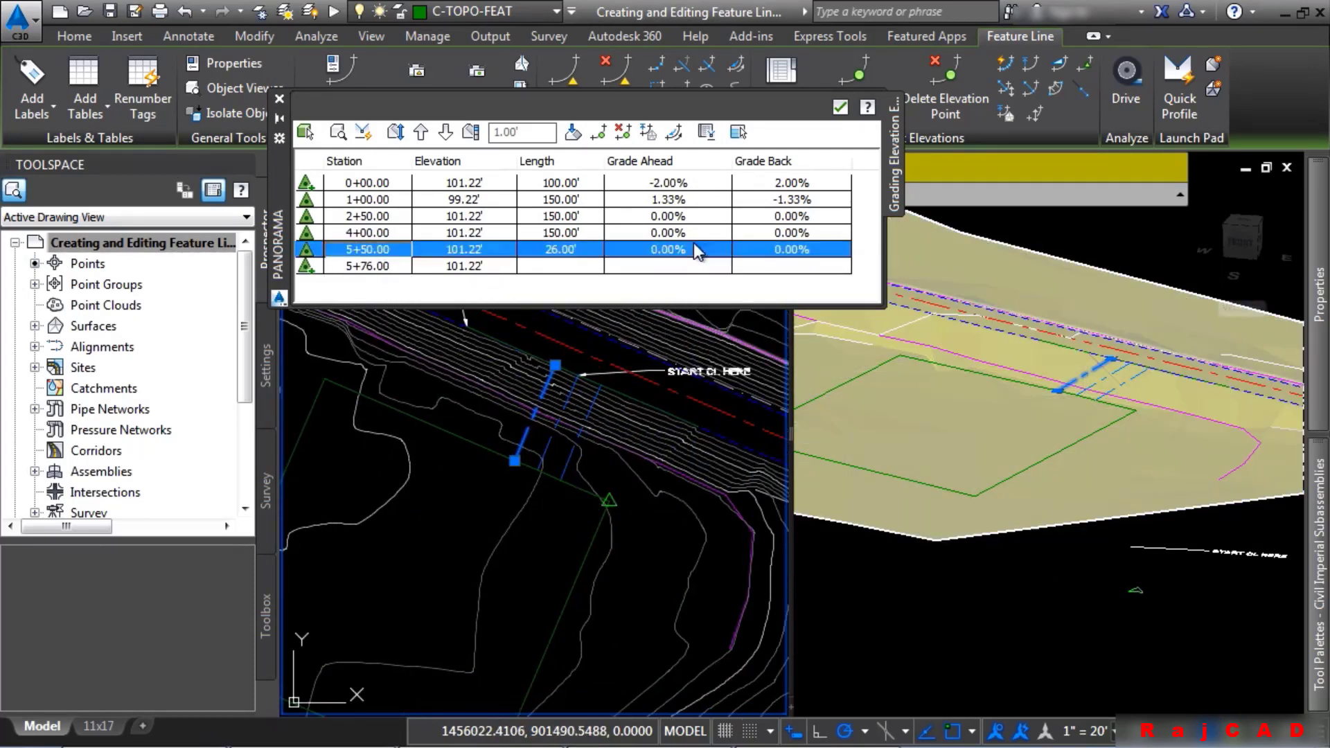
{"action": "left_click", "coordinate": [695, 248]}
{"action": "type", "text": "2"}
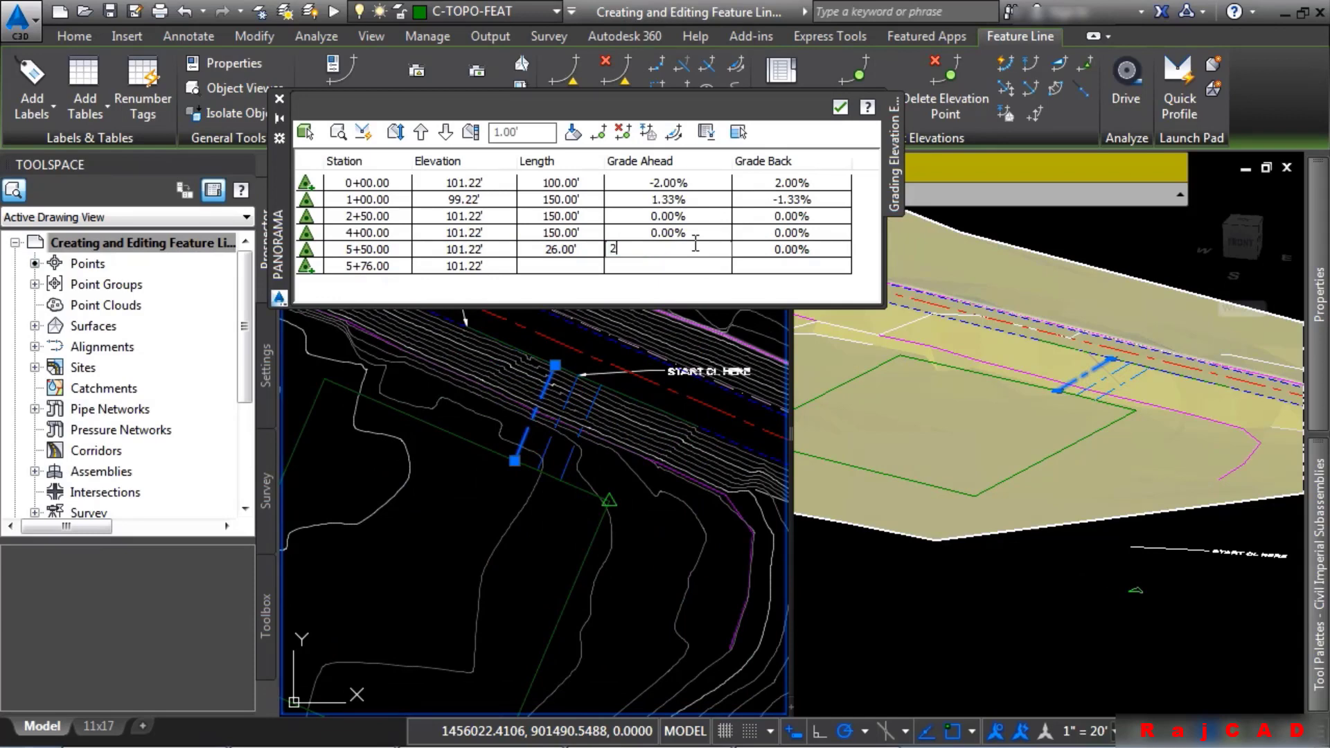
{"action": "key", "text": "Return"}
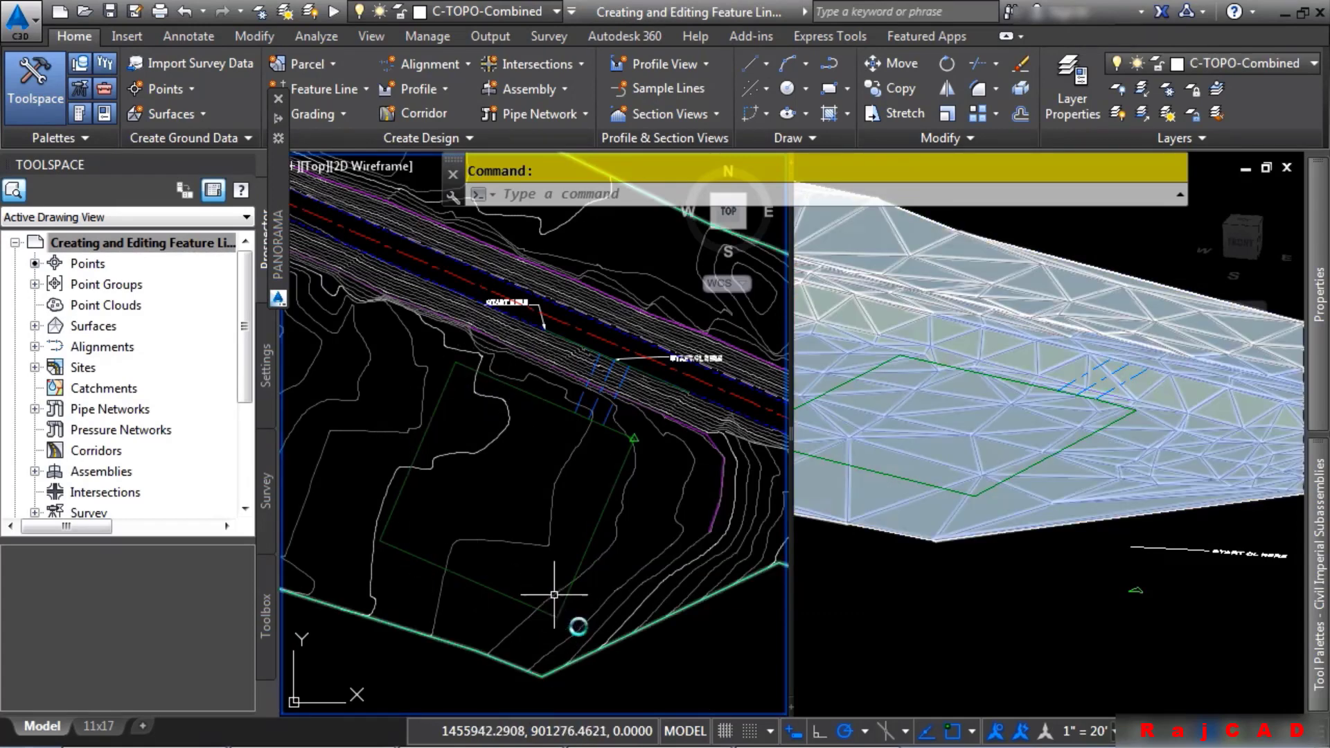
Step: Set a -2% grade along the lot outline from the northwest corner, kept at elevation 99.22, to the southeast corner
{"action": "left_click", "coordinate": [521, 385]}
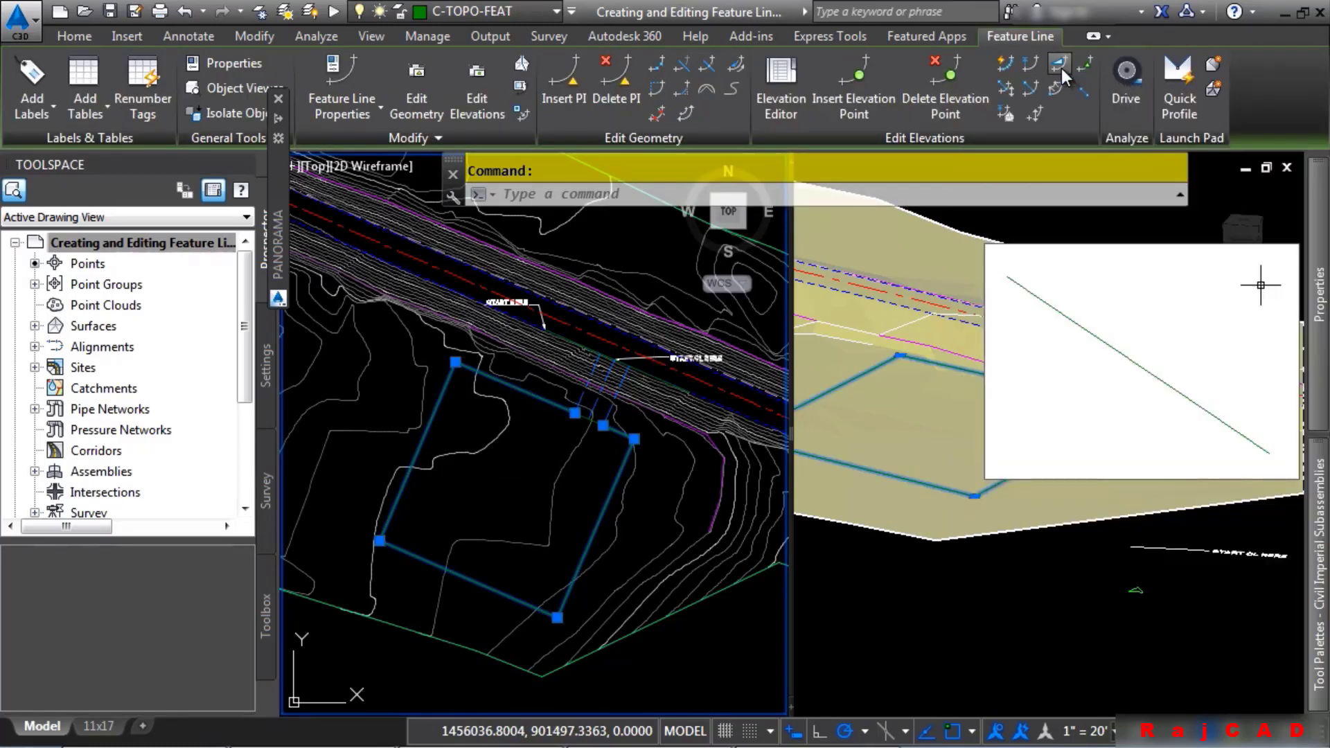
{"action": "left_click", "coordinate": [1061, 68]}
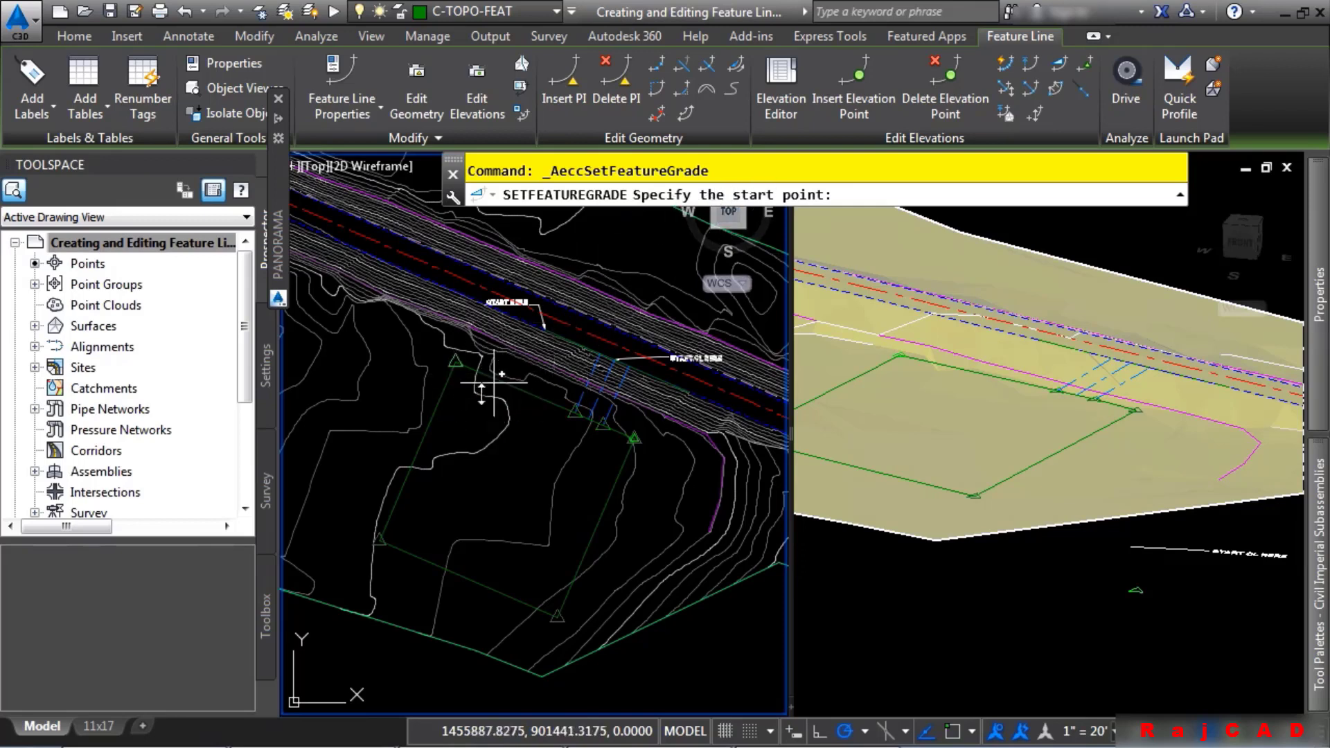
{"action": "left_click", "coordinate": [460, 383]}
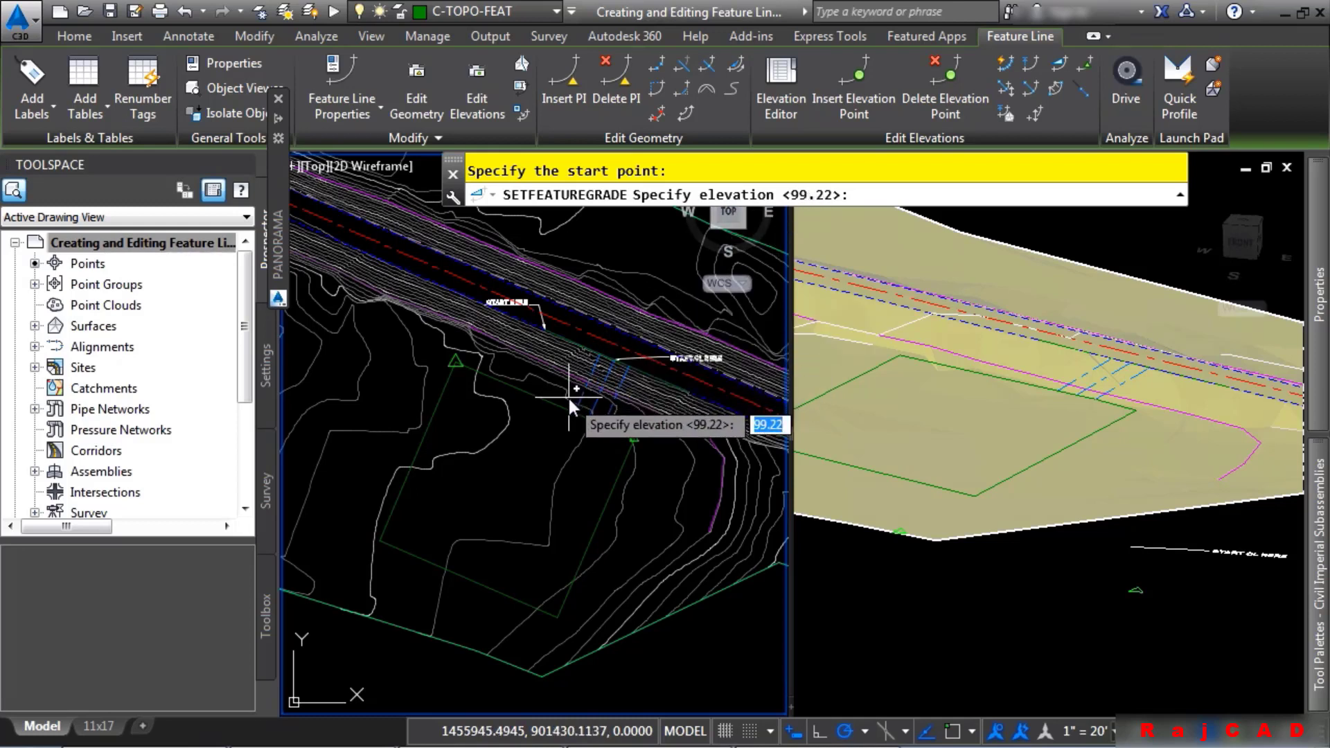
{"action": "key", "text": "Return"}
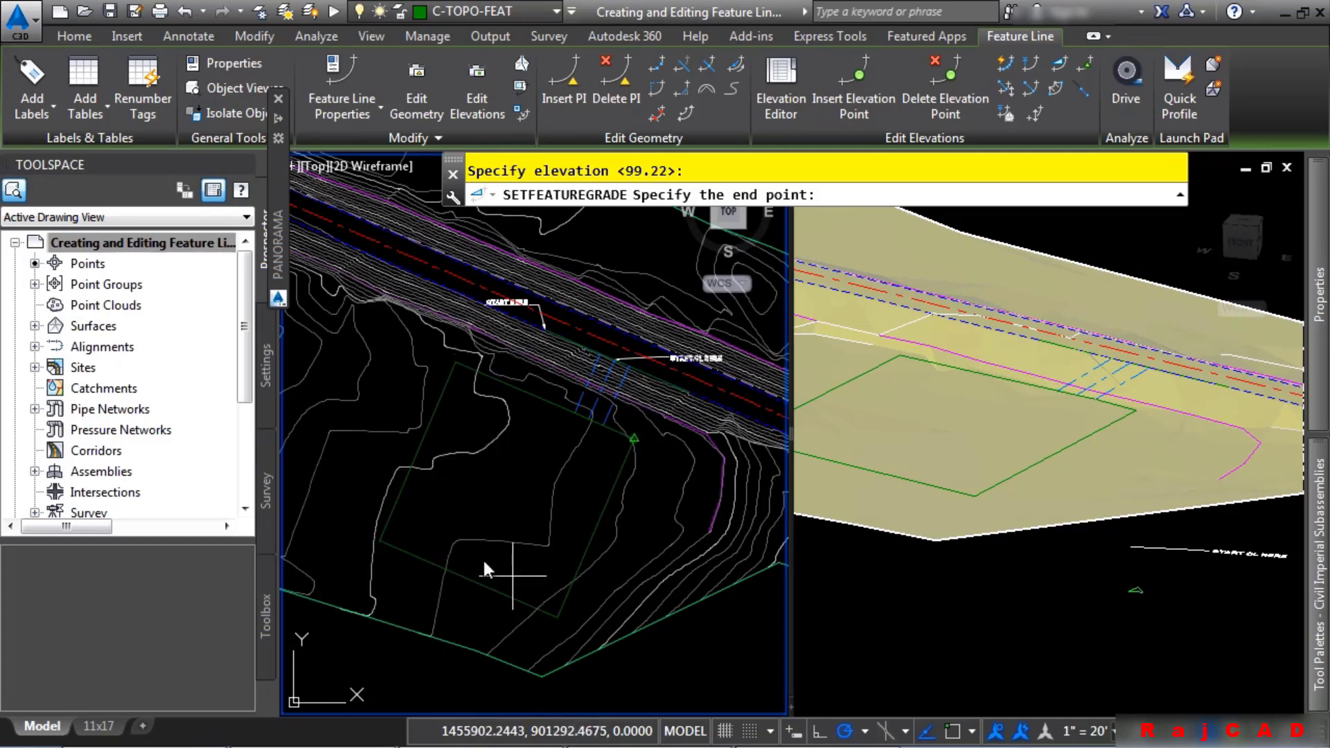
{"action": "left_click", "coordinate": [560, 625]}
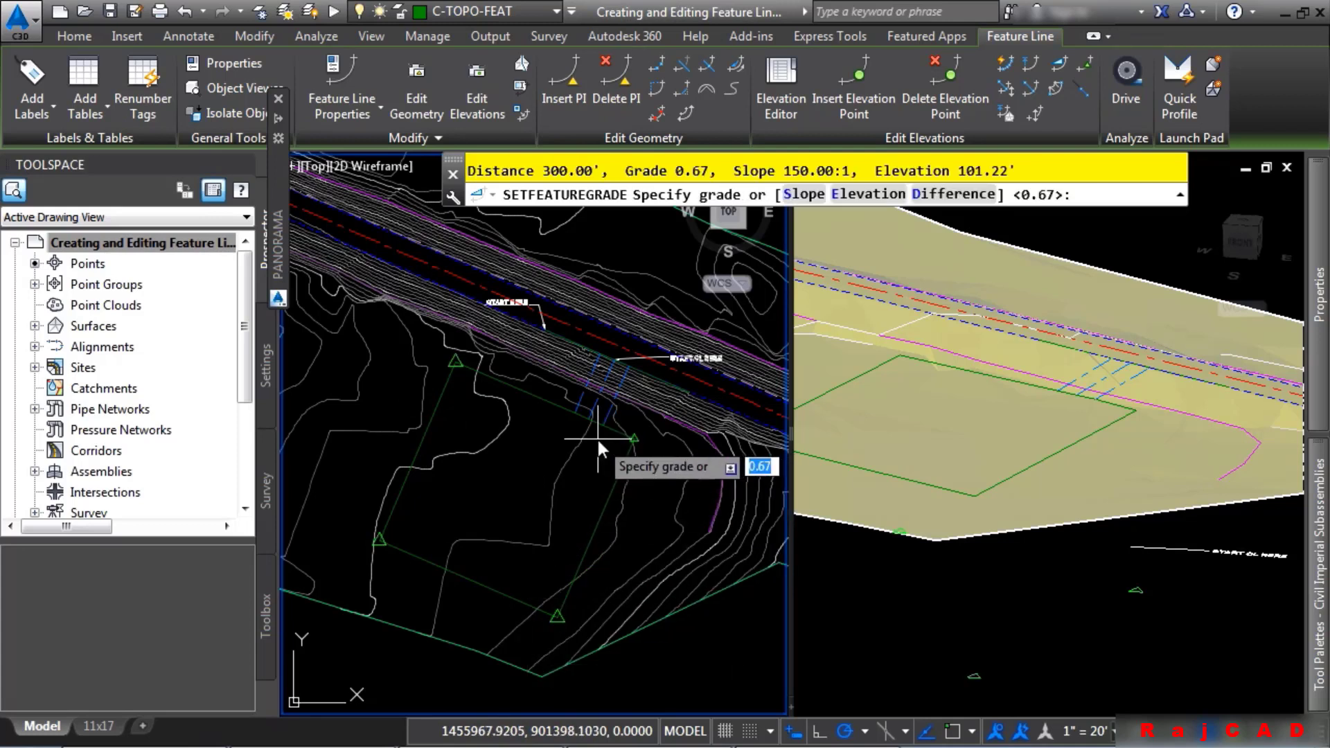
{"action": "type", "text": "-2"}
{"action": "key", "text": "Return"}
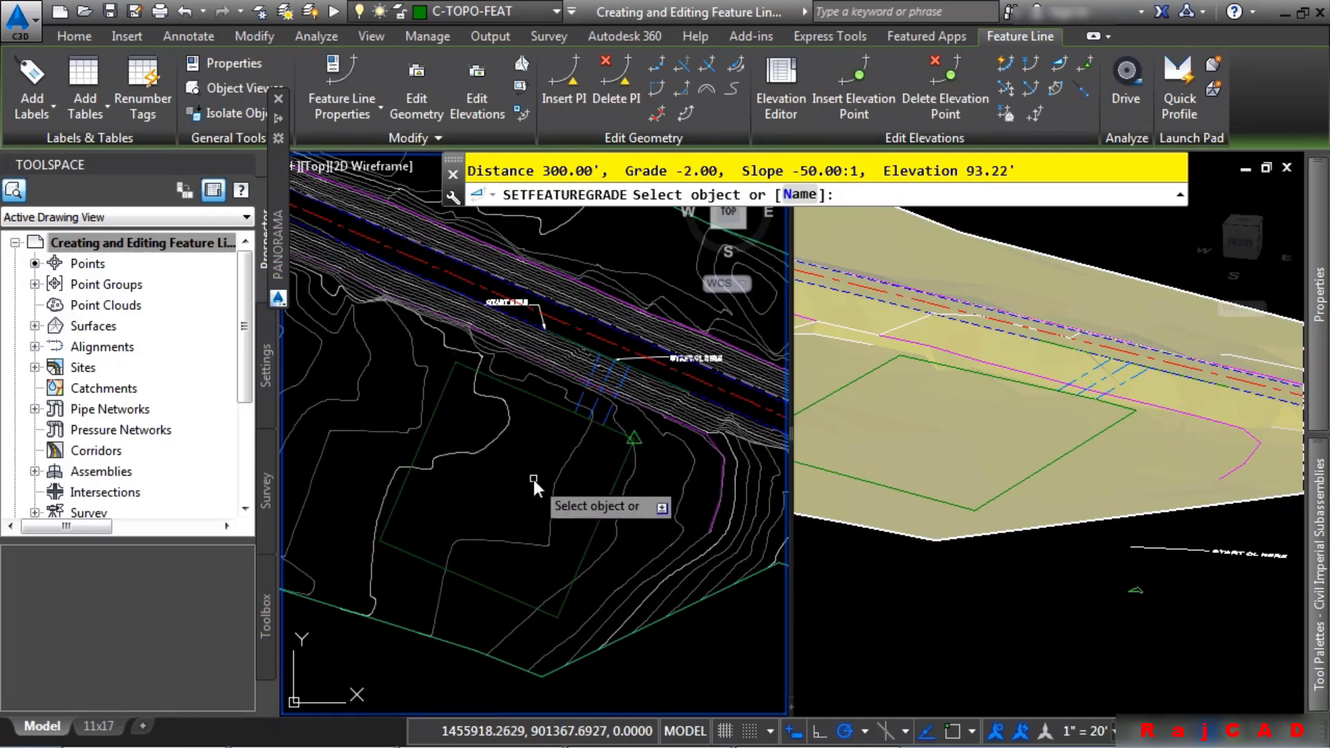
{"action": "key", "text": "Escape"}
{"action": "key", "text": "Escape"}
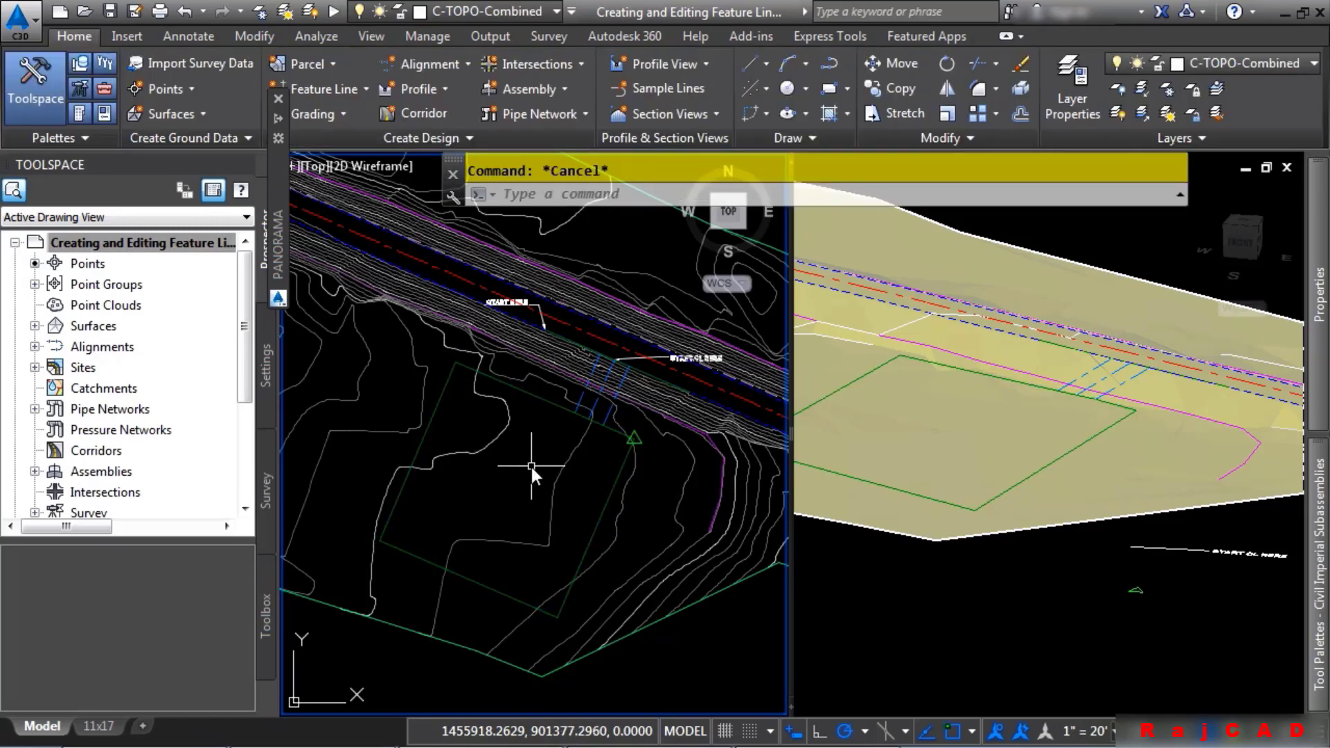
Step: Make the feature line Edit Geometry and Edit Elevations tools available without a feature line selected
{"action": "mouse_move", "coordinate": [280, 270]}
{"action": "left_click", "coordinate": [410, 318]}
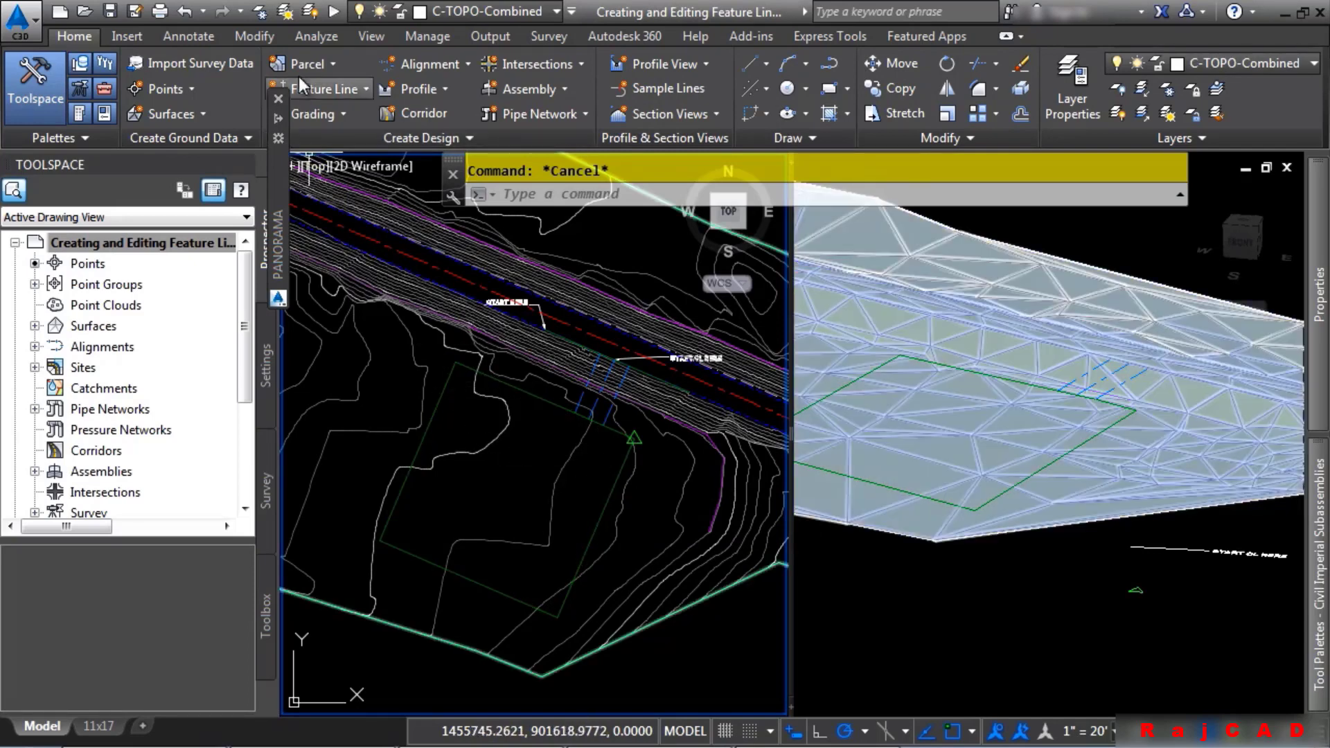
{"action": "key", "text": "Escape"}
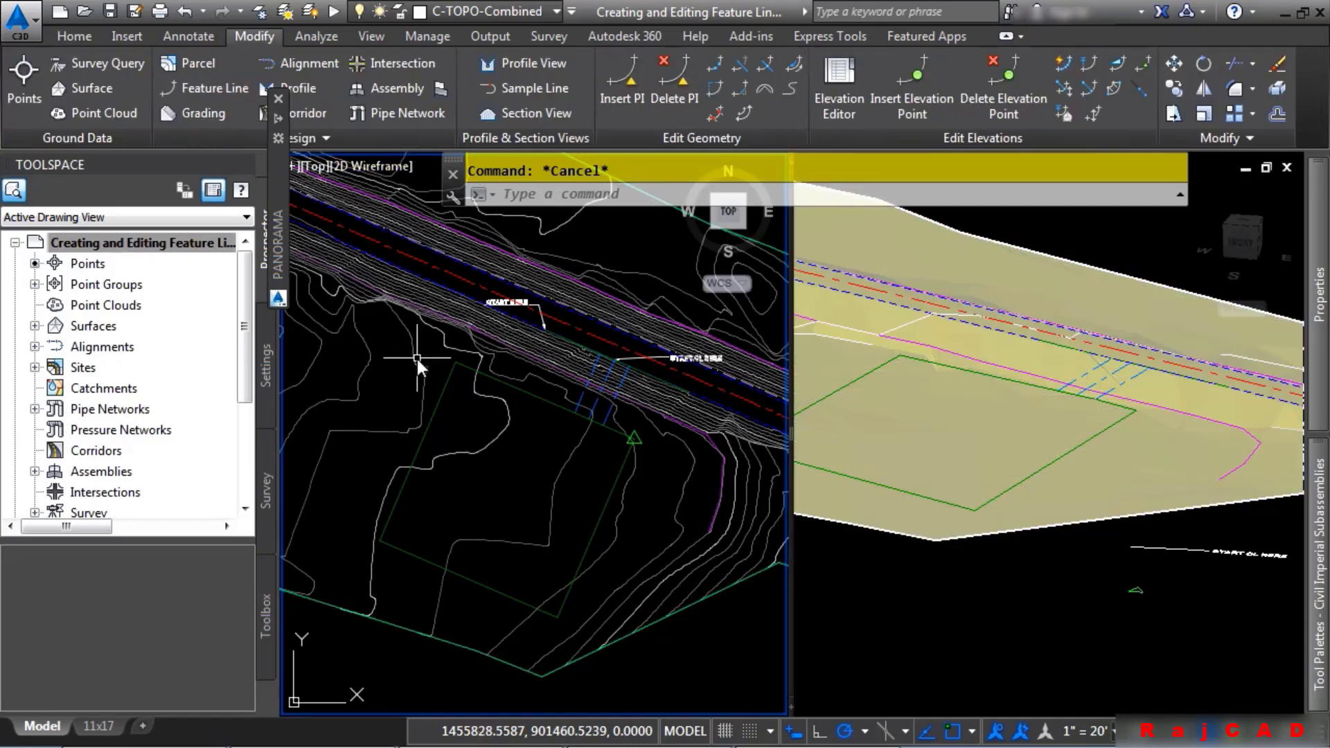
{"action": "left_click", "coordinate": [215, 82]}
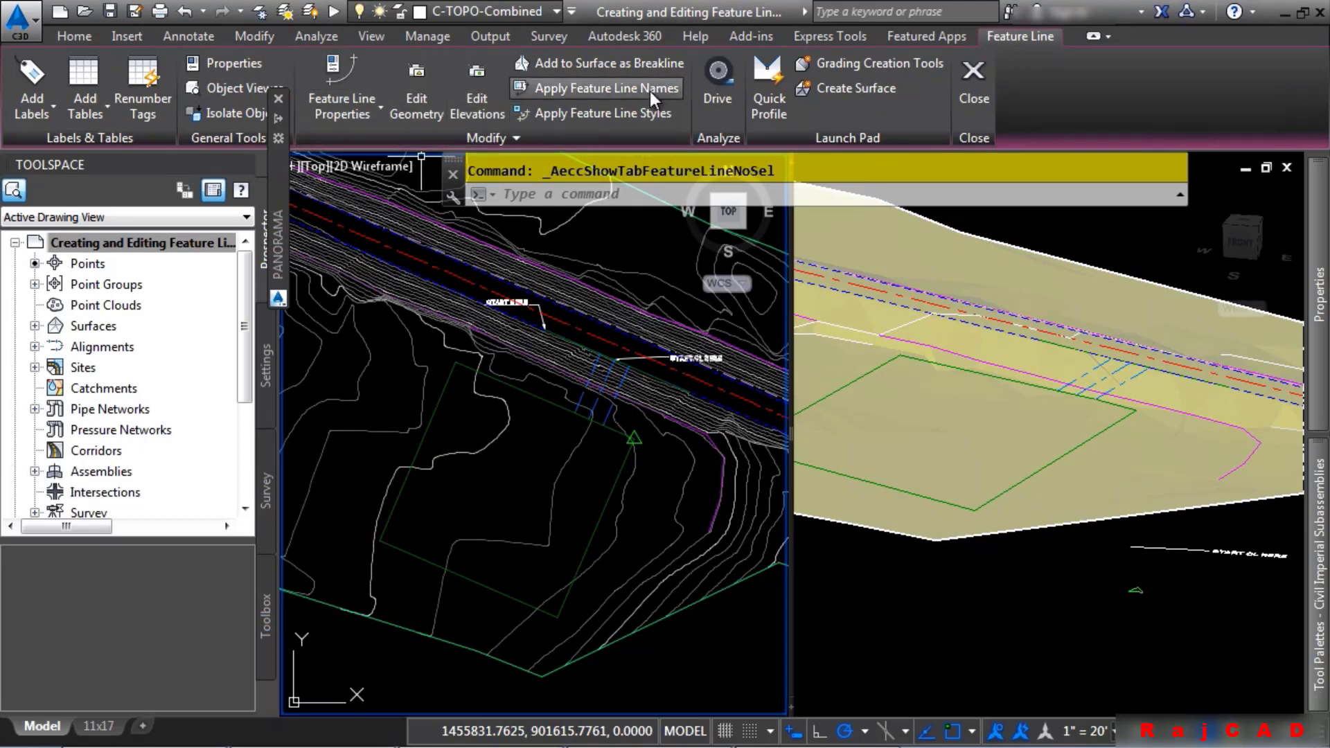
{"action": "left_click", "coordinate": [475, 102]}
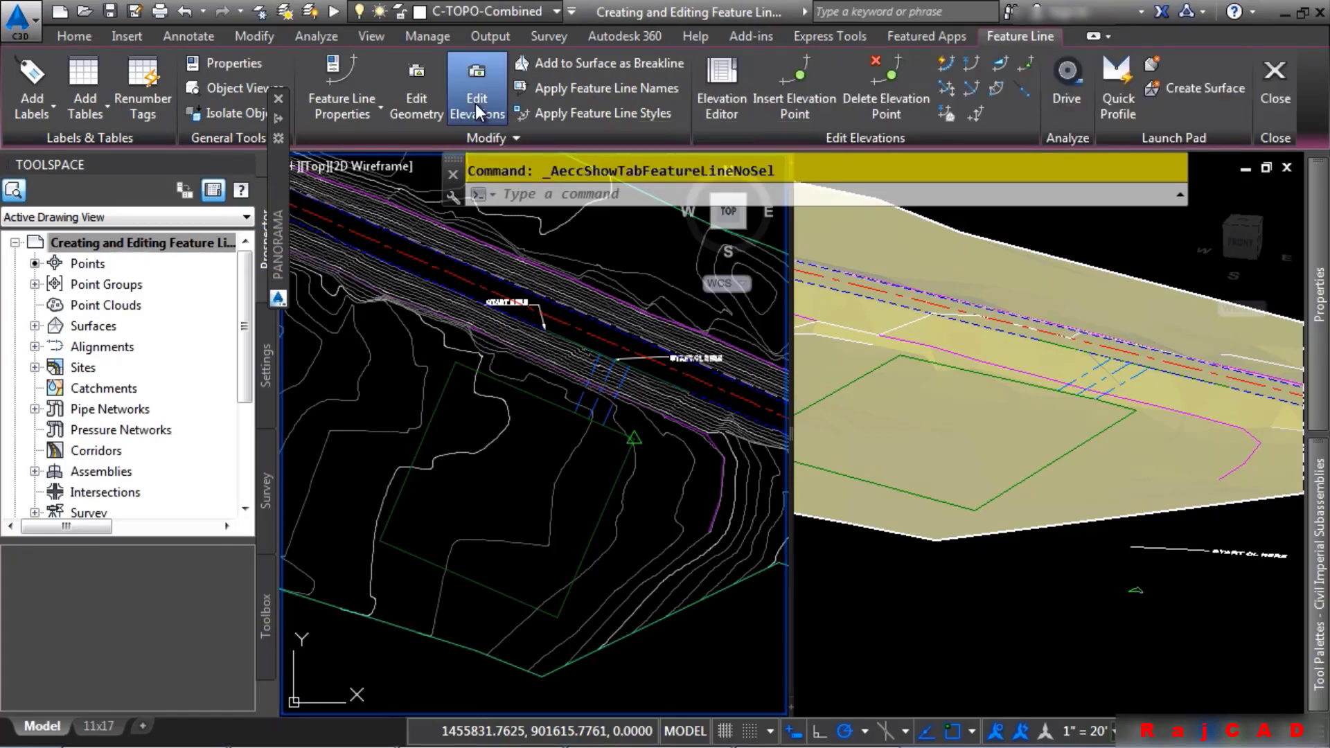
{"action": "left_click", "coordinate": [414, 103]}
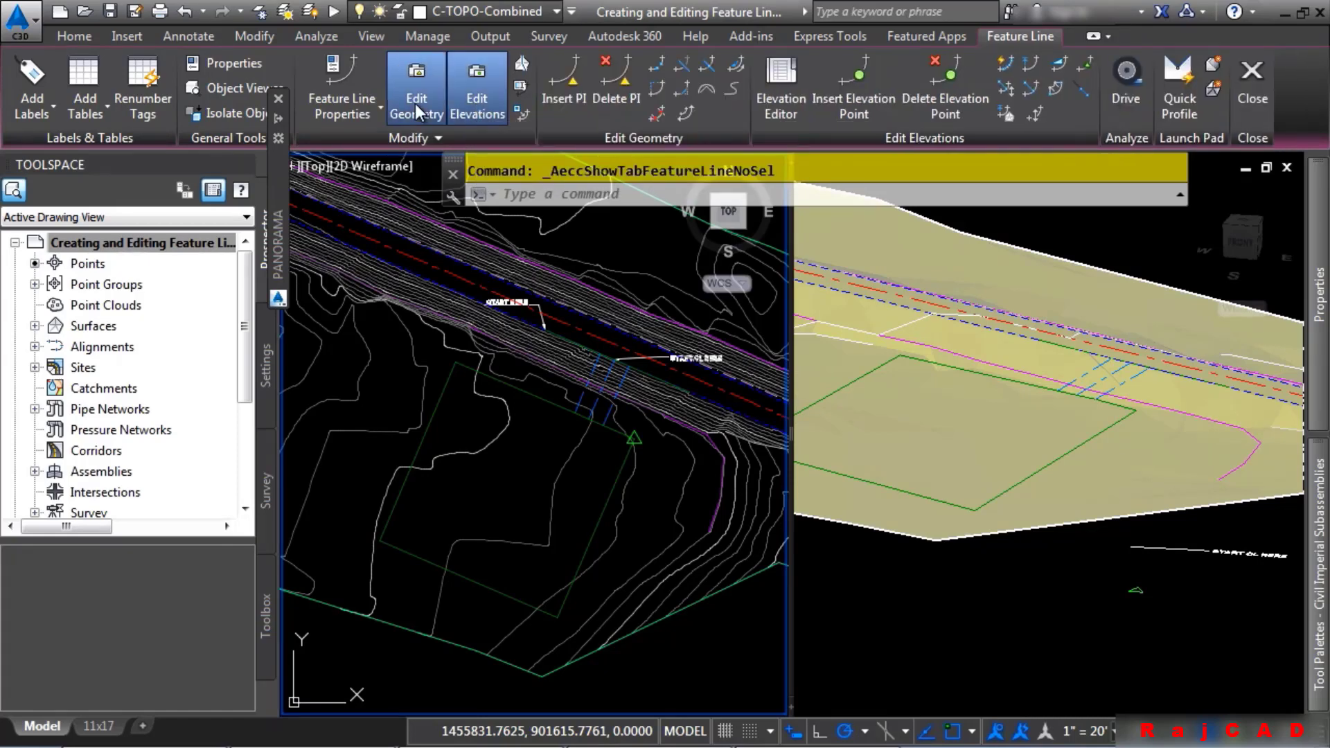
{"action": "left_click", "coordinate": [492, 102]}
{"action": "left_click", "coordinate": [491, 109]}
Step: Use Quick Elevation Edit to set the outline's east side to a -2% grade down toward the southeast corner
{"action": "left_click", "coordinate": [1002, 66]}
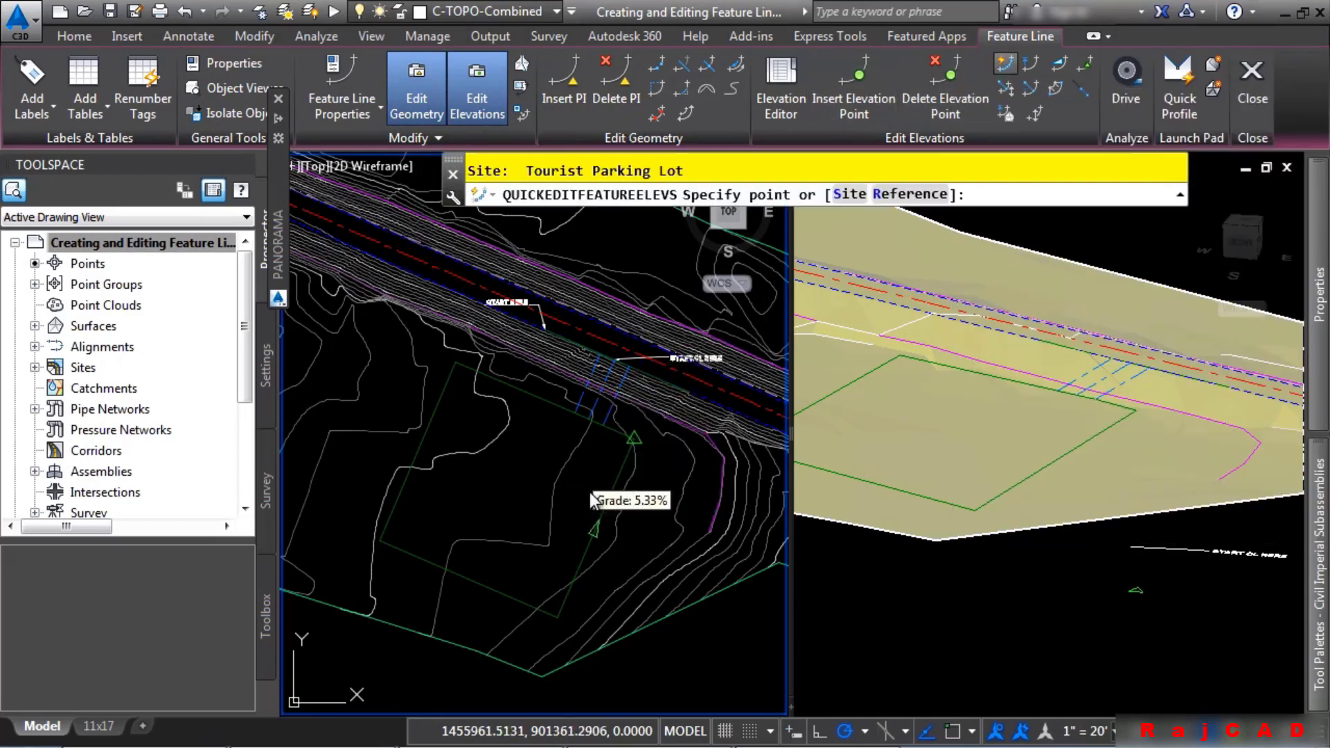
{"action": "left_click", "coordinate": [600, 533]}
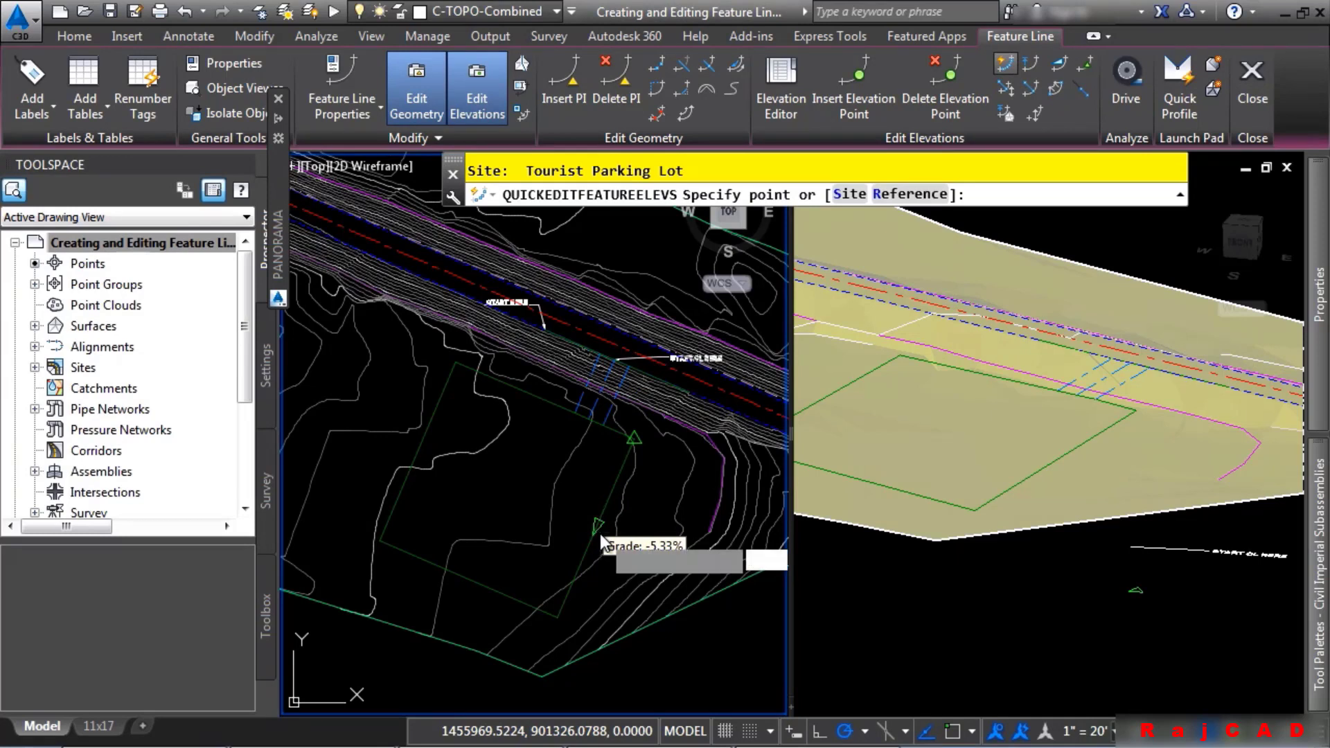
{"action": "type", "text": "-2"}
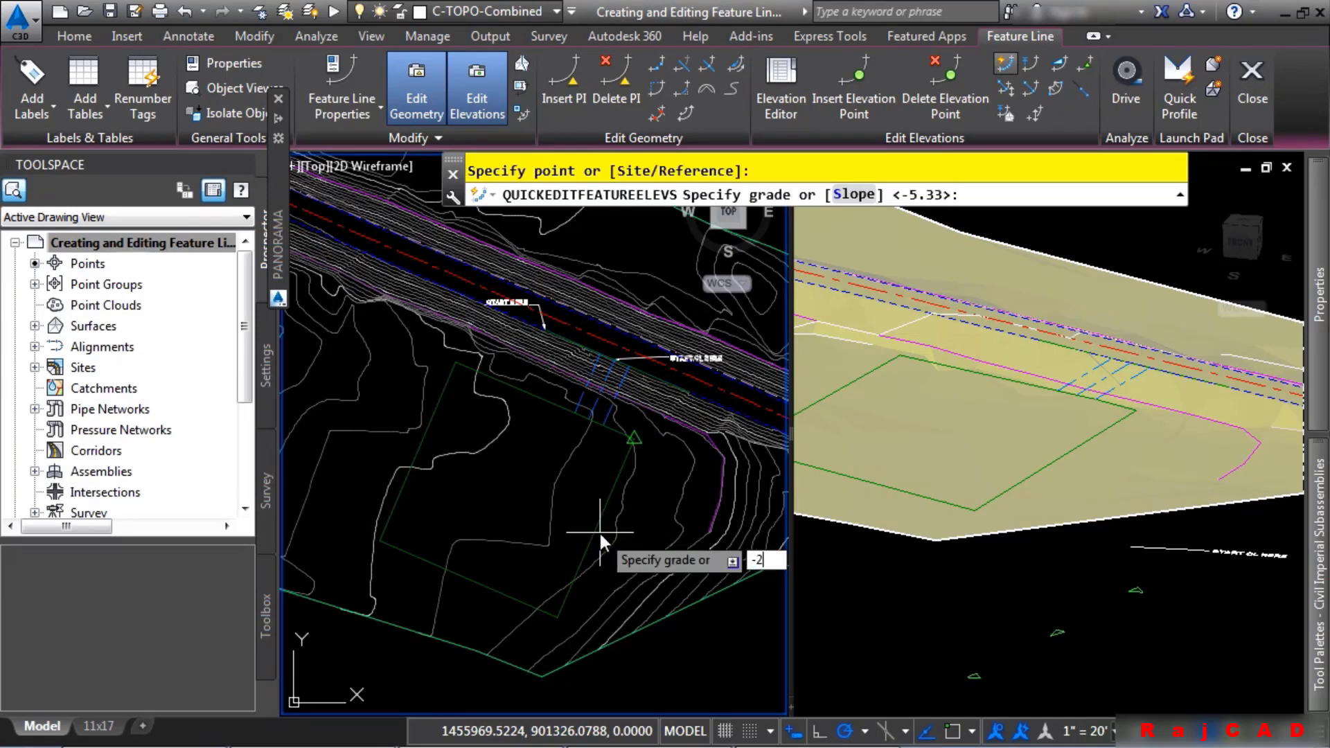
{"action": "key", "text": "Return"}
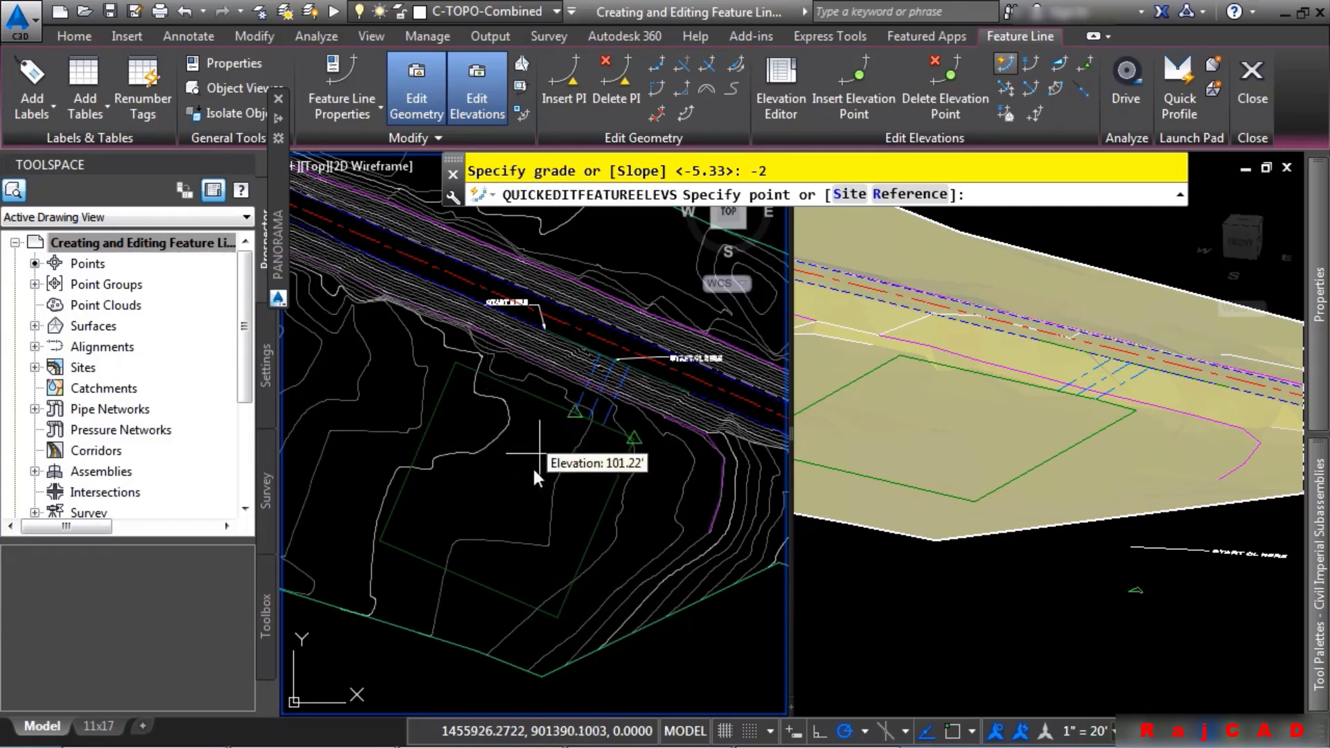
{"action": "key", "text": "Escape"}
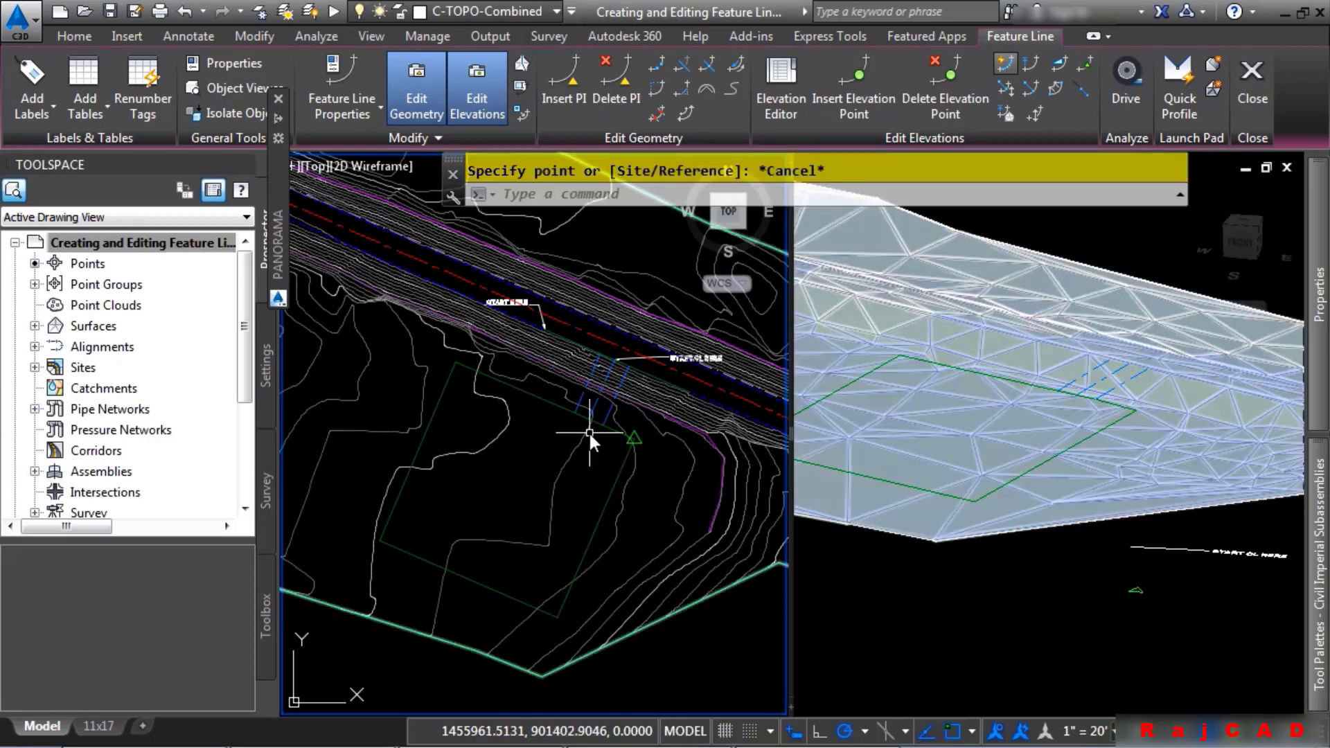
{"action": "scroll", "coordinate": [599, 424], "scroll_direction": "up", "scroll_amount": 4}
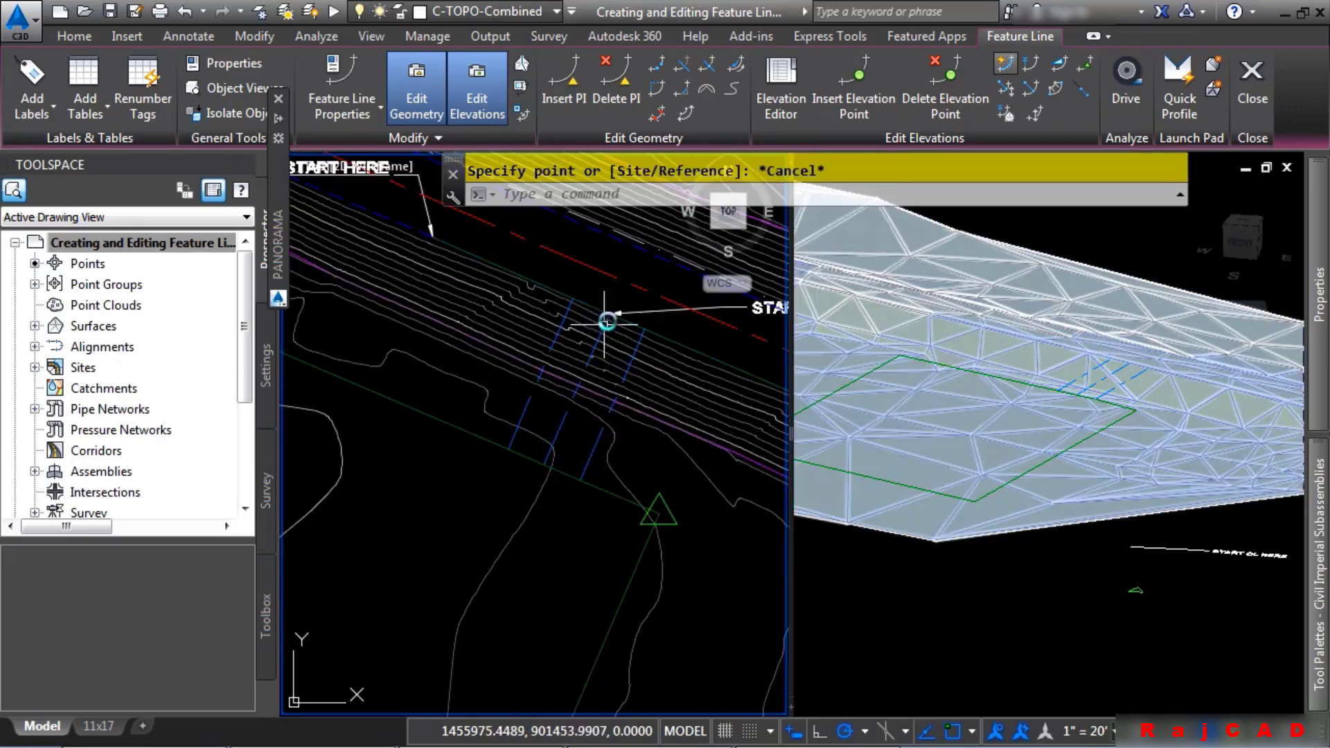
{"action": "scroll", "coordinate": [612, 328], "scroll_direction": "up", "scroll_amount": 2}
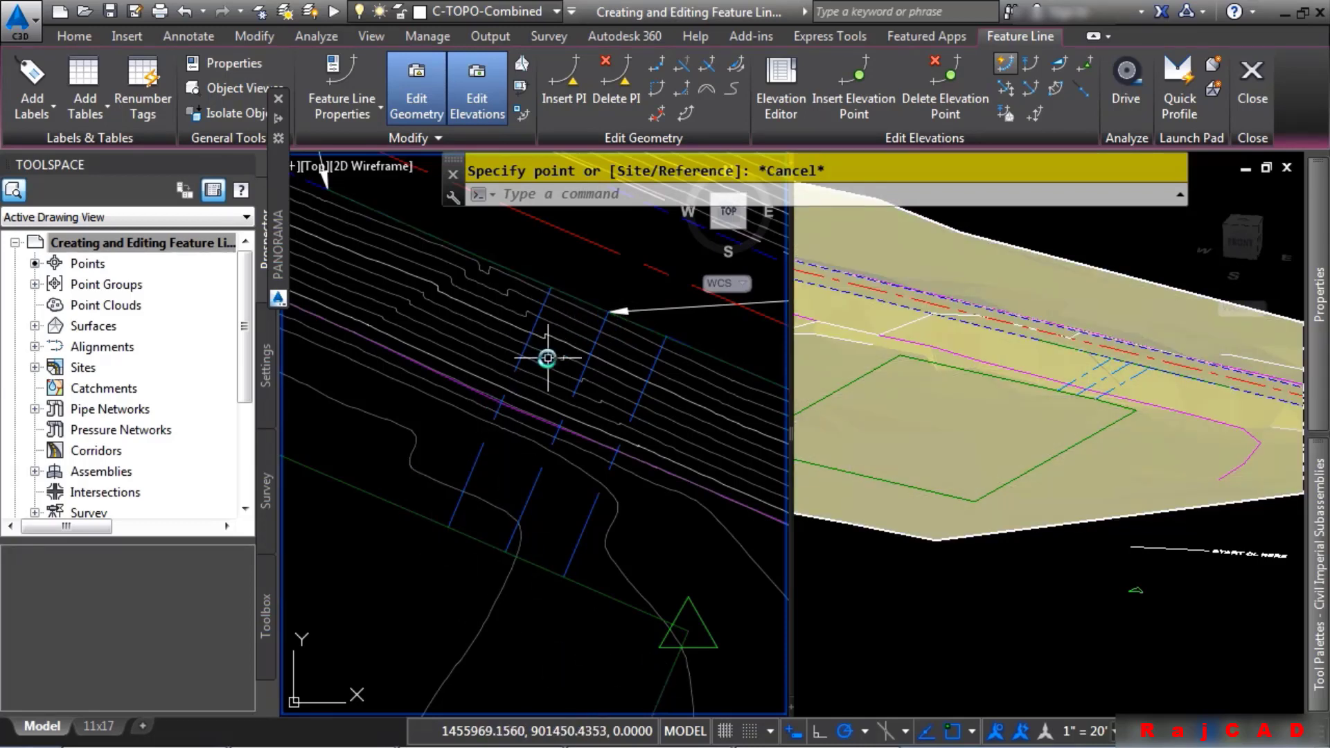
{"action": "mouse_move", "coordinate": [541, 484]}
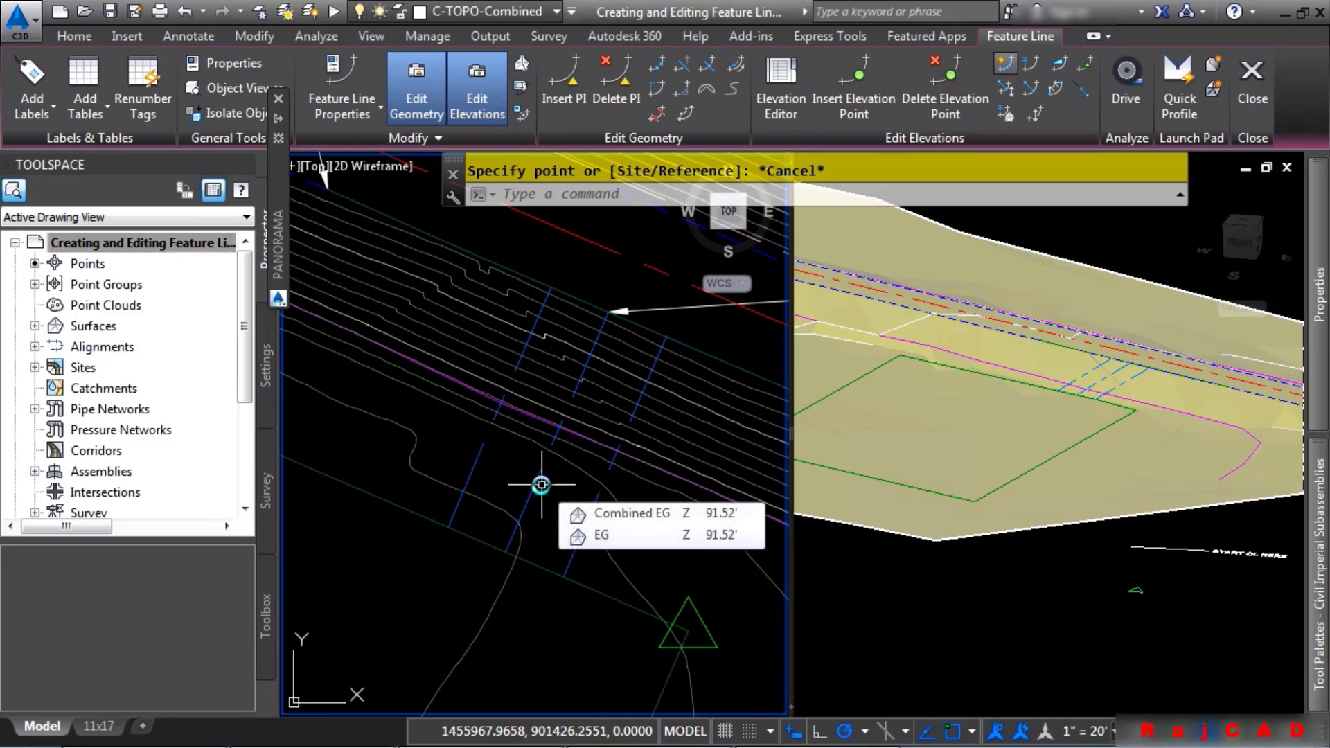
Step: Break the road-edge feature line at the north end of the west driveway edge line, using that endpoint for both break points
{"action": "scroll", "coordinate": [576, 313], "scroll_direction": "up", "scroll_amount": 4}
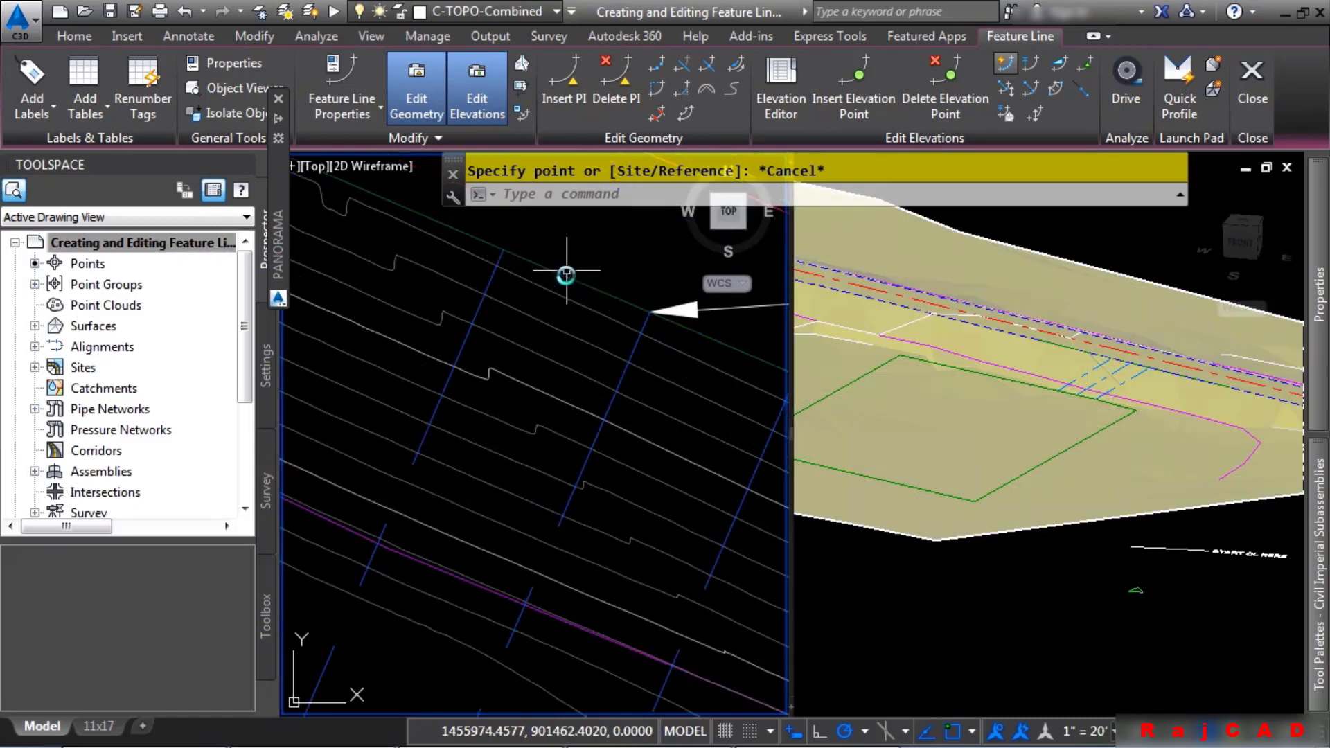
{"action": "left_click", "coordinate": [658, 69]}
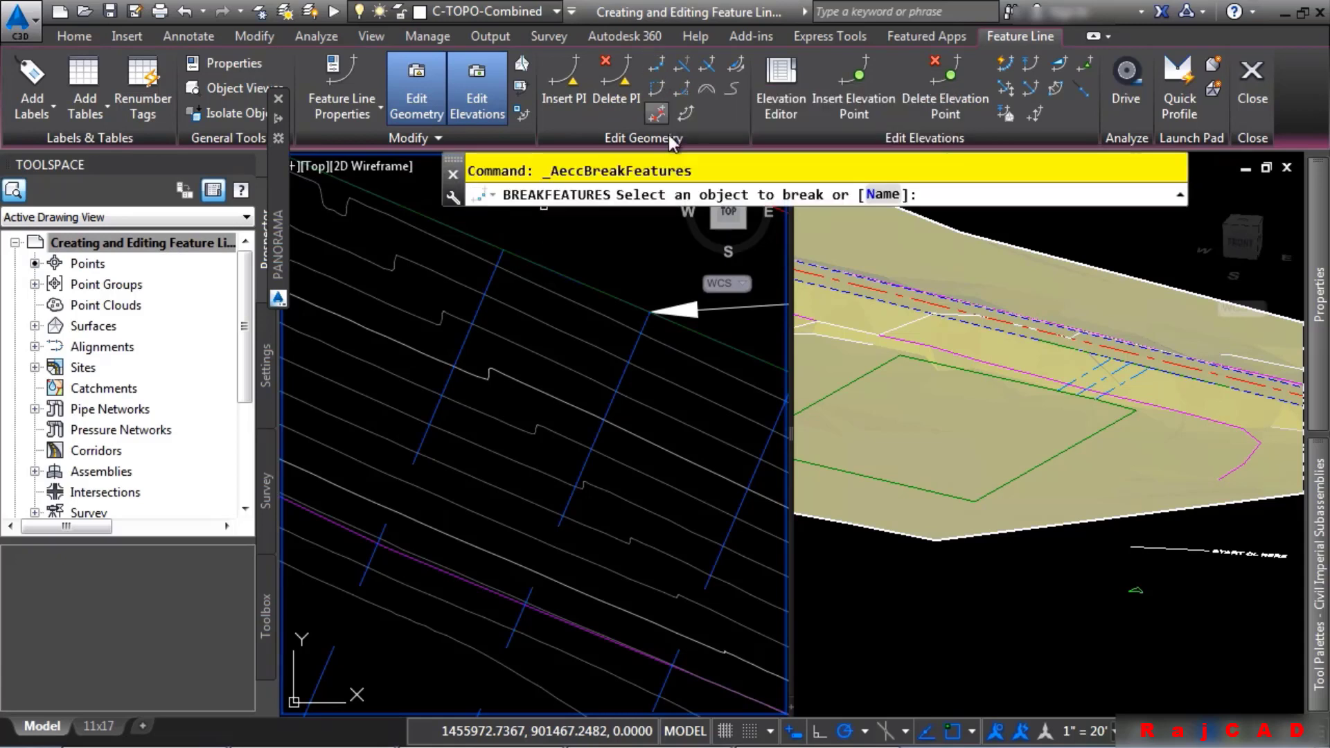
{"action": "left_click", "coordinate": [610, 298]}
{"action": "left_click", "coordinate": [670, 346]}
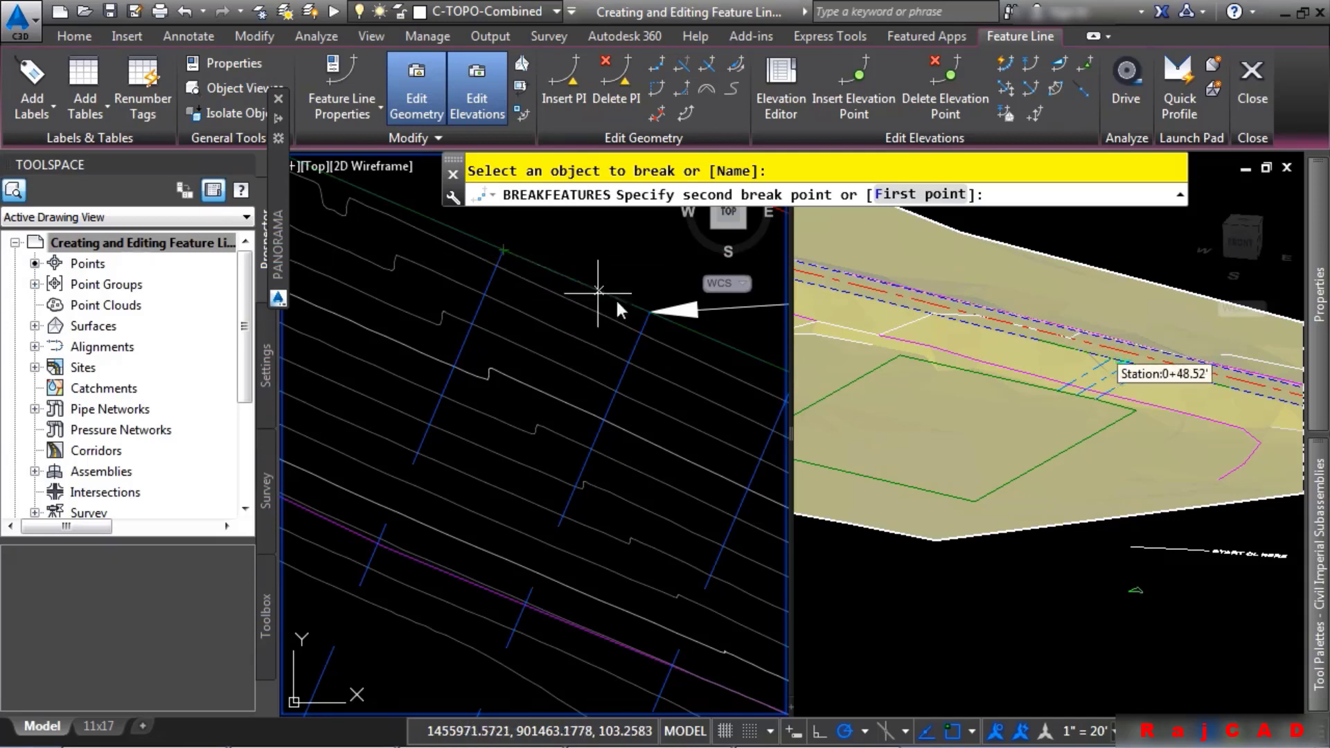
{"action": "middle_click_drag", "start_coordinate": [724, 356], "coordinate": [631, 339]}
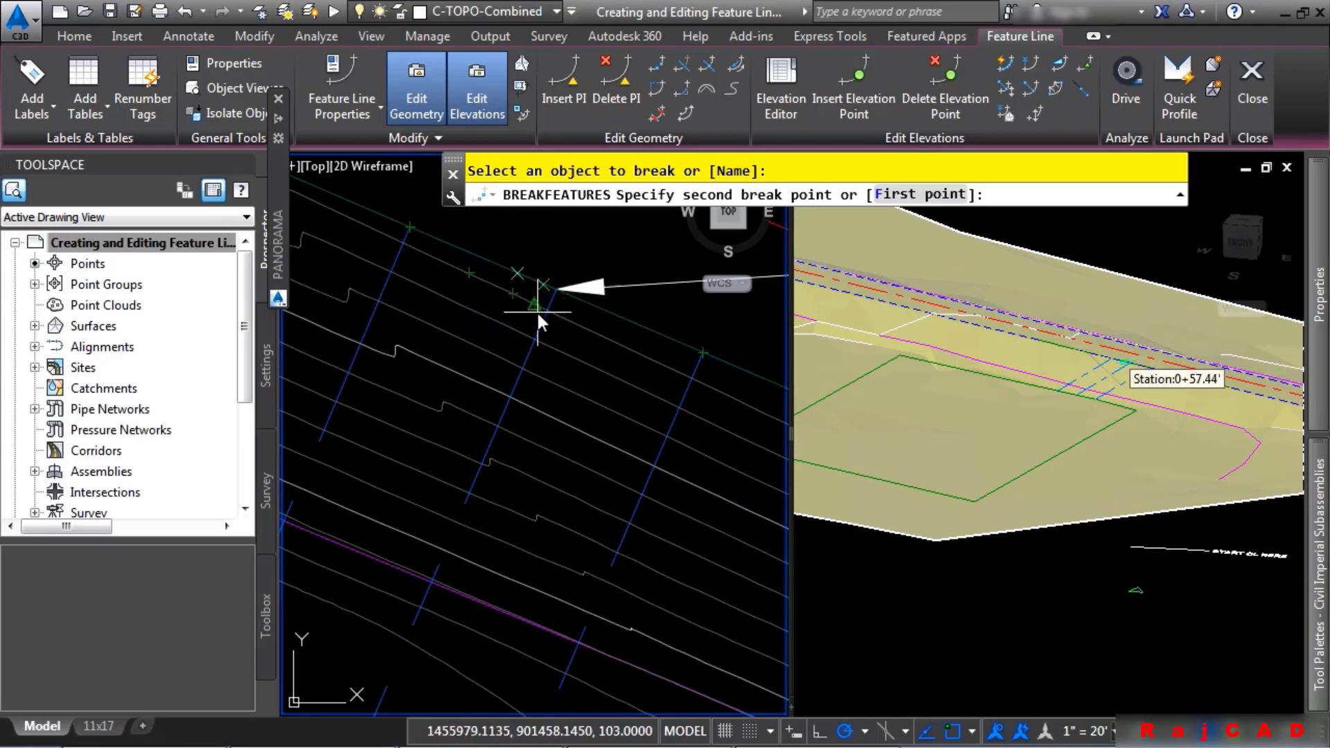
{"action": "left_click", "coordinate": [919, 194]}
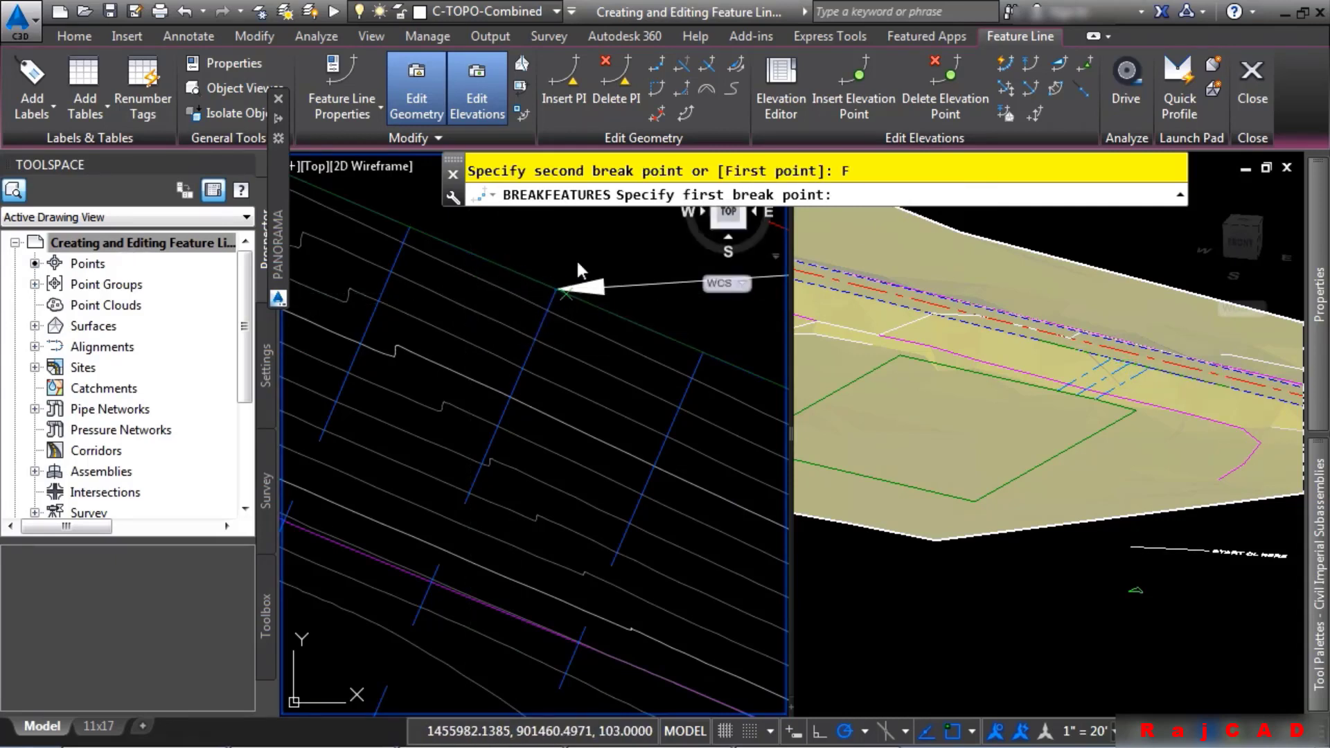
{"action": "left_click", "coordinate": [411, 226]}
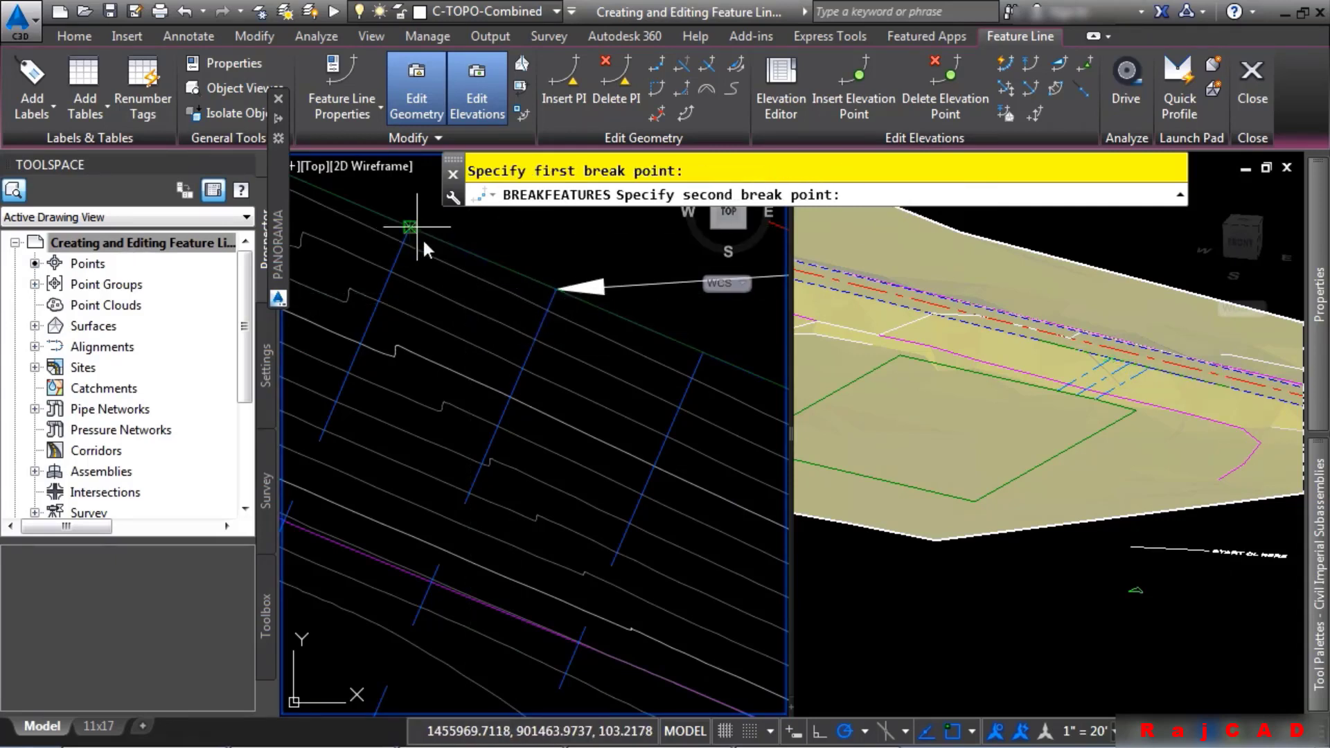
{"action": "left_click", "coordinate": [419, 229]}
{"action": "key", "text": "Escape"}
{"action": "left_click", "coordinate": [441, 241]}
{"action": "key", "text": "Escape"}
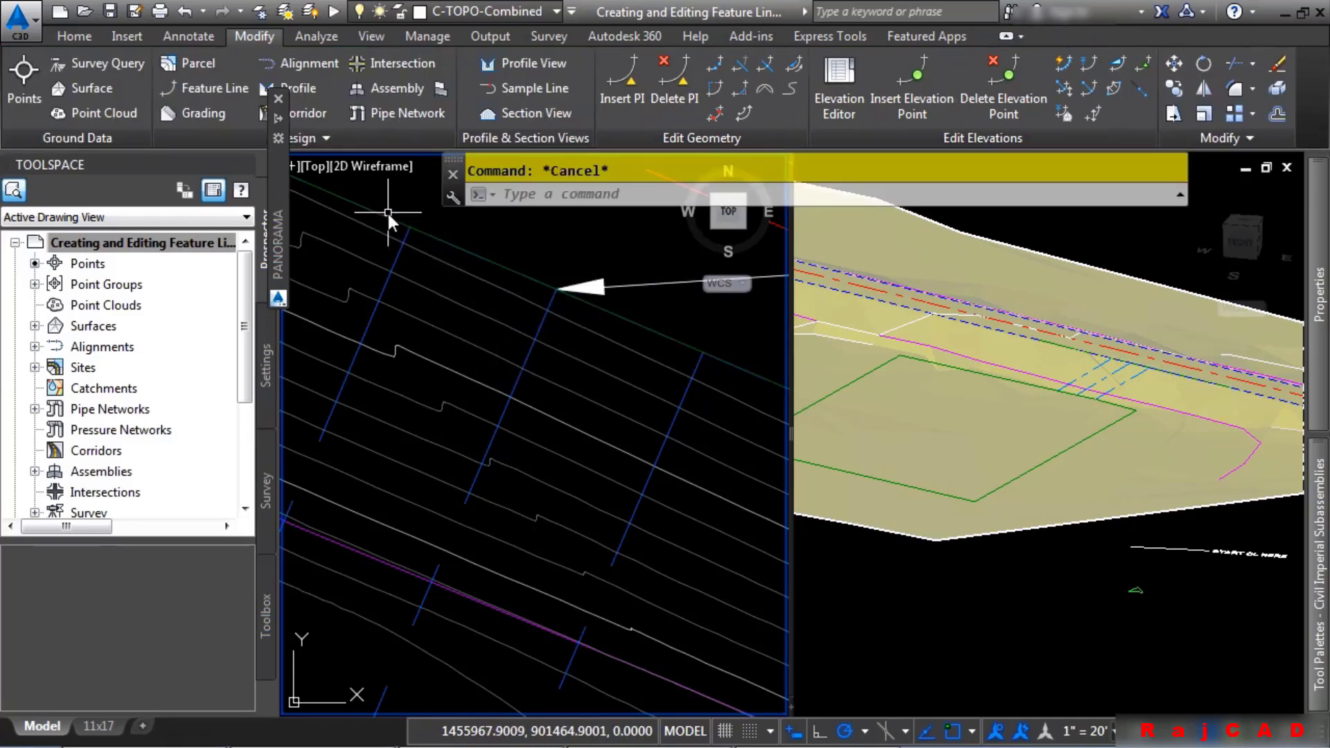
Step: Break the road-edge feature line at the north end of the east driveway edge line, using that endpoint for both break points
{"action": "middle_click_drag", "start_coordinate": [655, 413], "coordinate": [564, 372]}
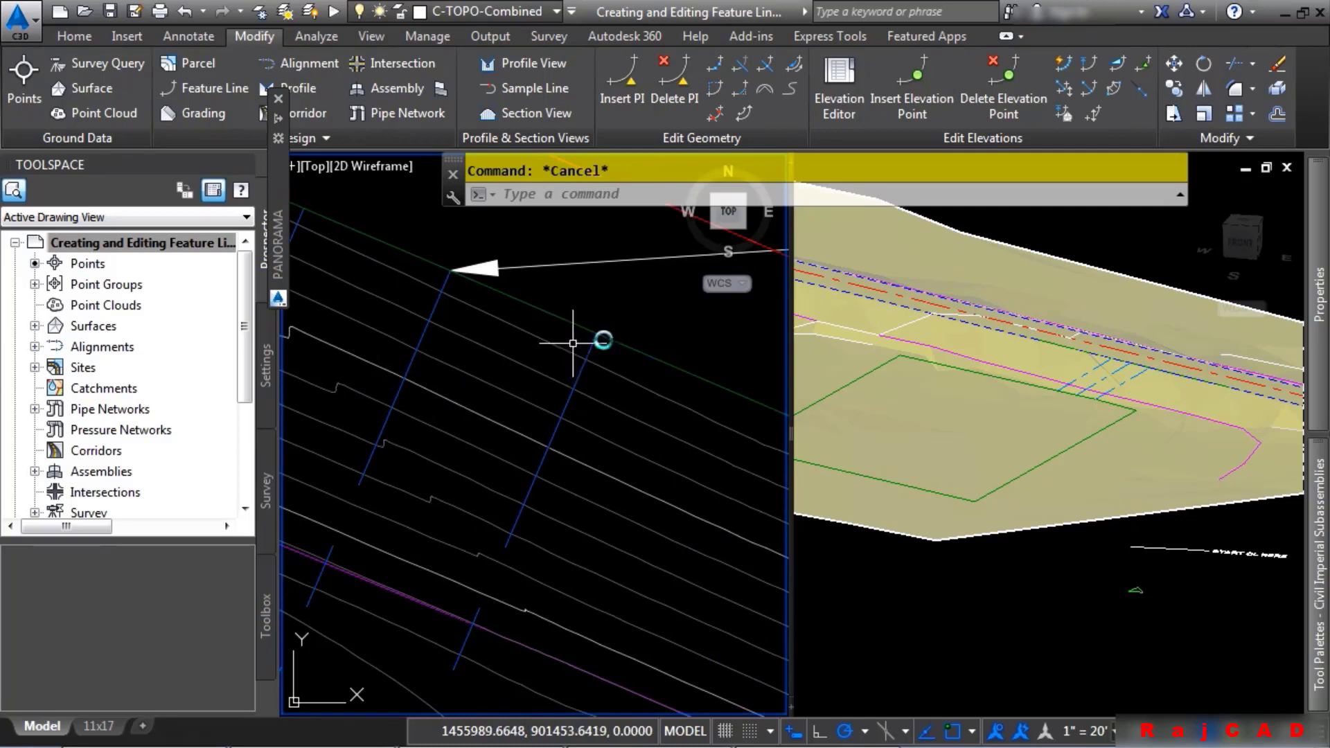
{"action": "left_click", "coordinate": [713, 65]}
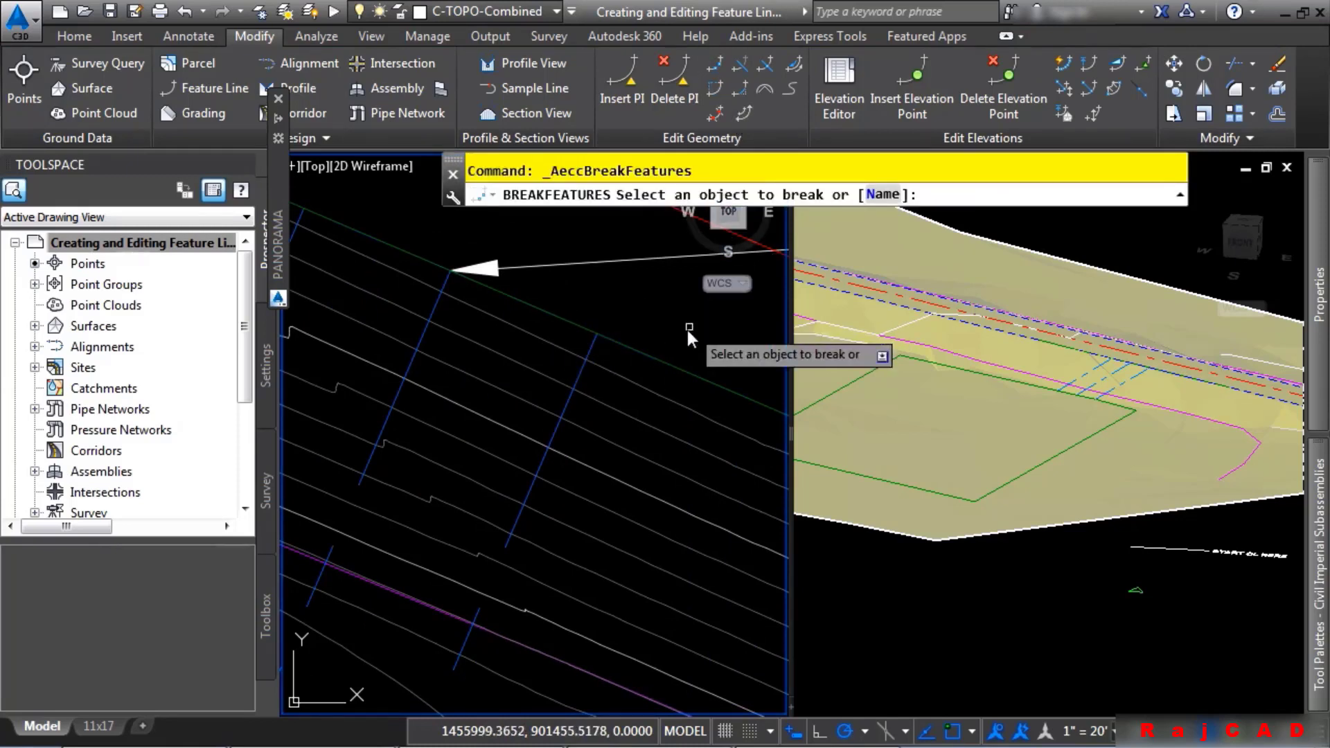
{"action": "left_click", "coordinate": [674, 368]}
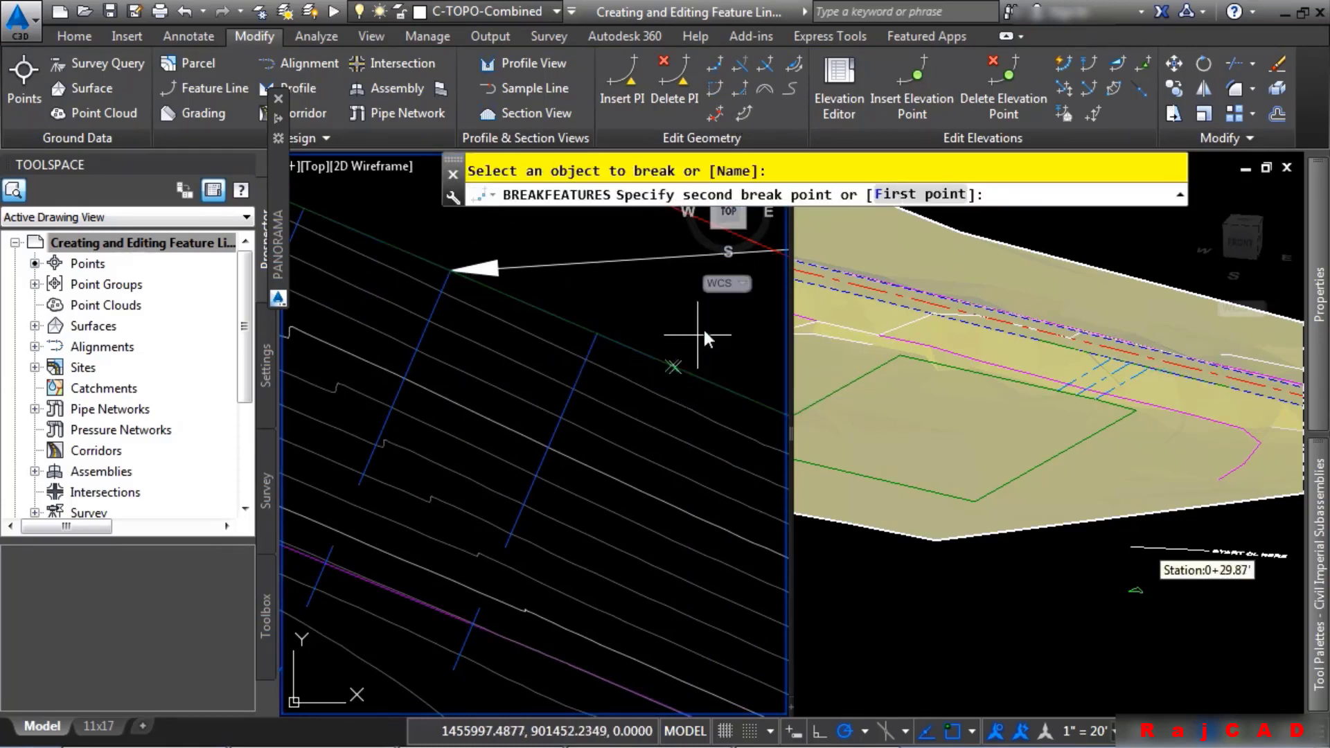
{"action": "left_click", "coordinate": [907, 194]}
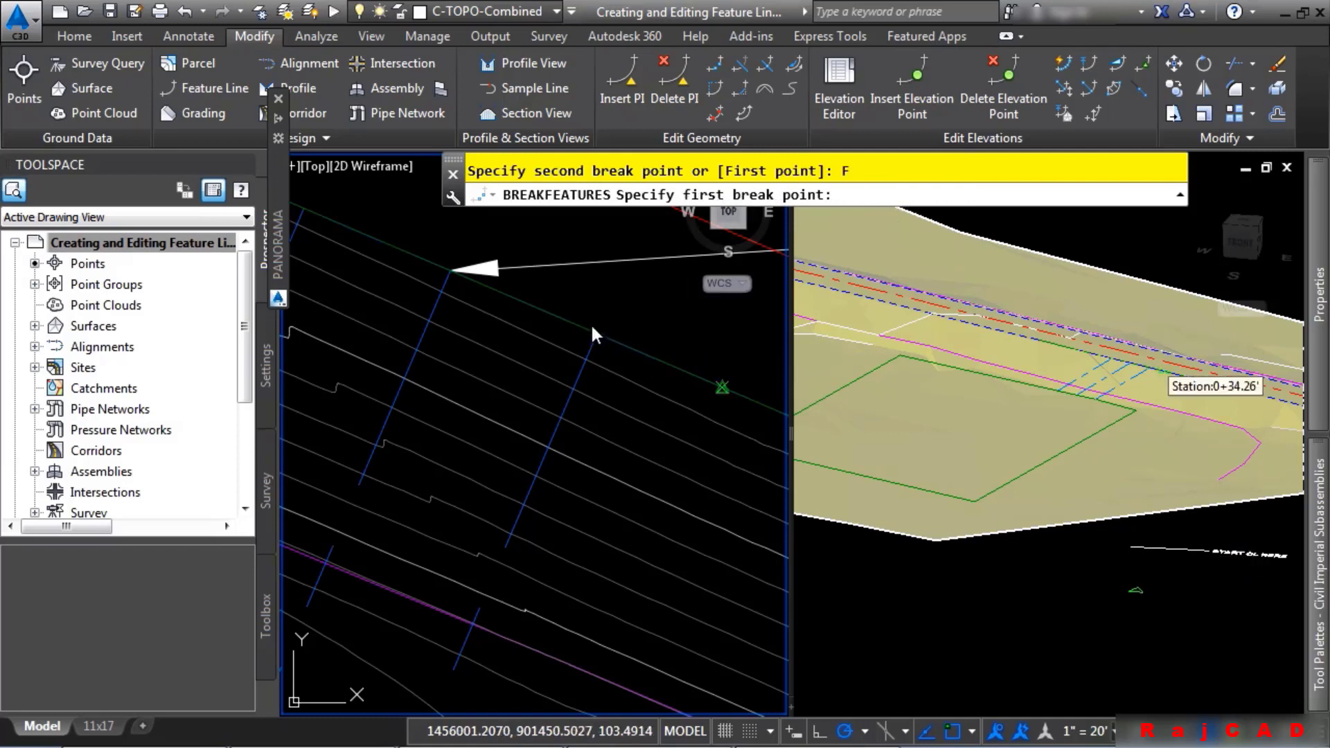
{"action": "left_click", "coordinate": [594, 333]}
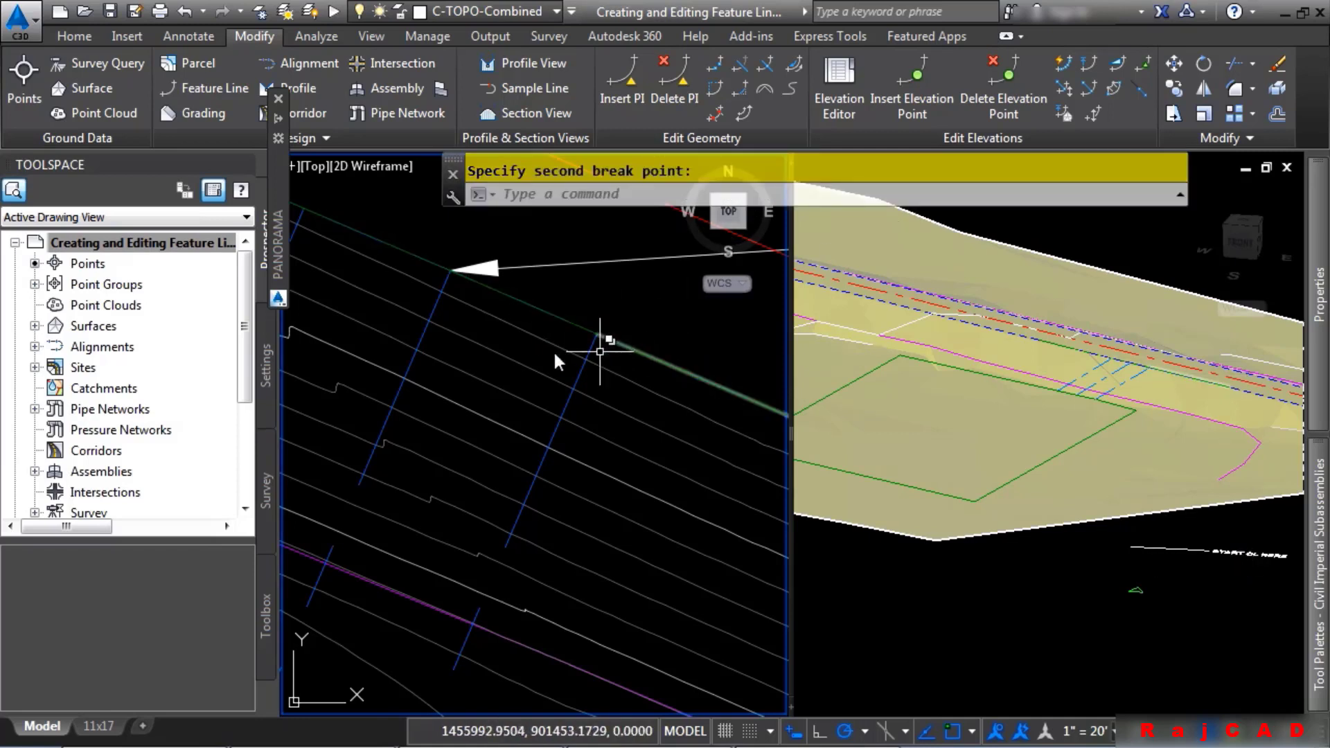
{"action": "key", "text": "Escape"}
Step: Stretch the east driveway edge line's north end onto the endpoint of the broken road-edge feature line with an Endpoint snap
{"action": "scroll", "coordinate": [616, 367], "scroll_direction": "down", "scroll_amount": 3}
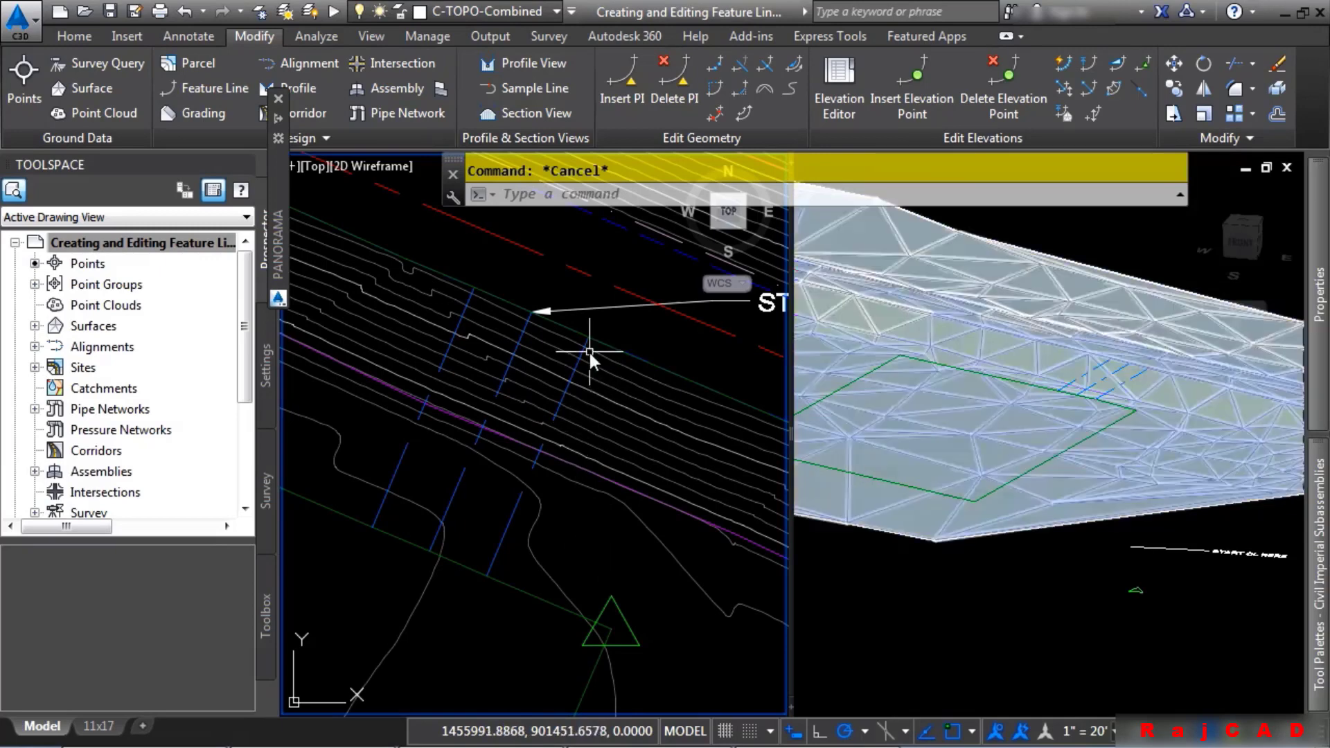
{"action": "scroll", "coordinate": [586, 312], "scroll_direction": "up", "scroll_amount": 3}
{"action": "left_click", "coordinate": [585, 323]}
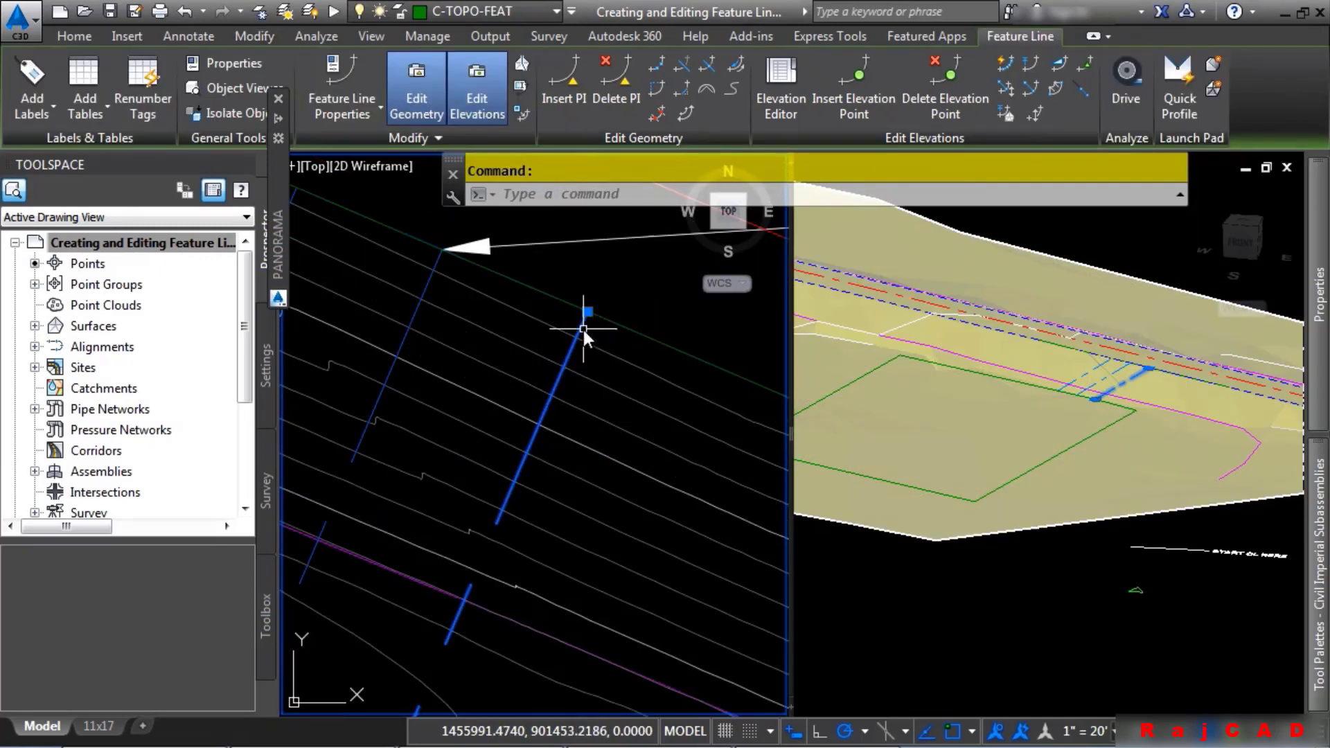
{"action": "scroll", "coordinate": [612, 335], "scroll_direction": "up", "scroll_amount": 2}
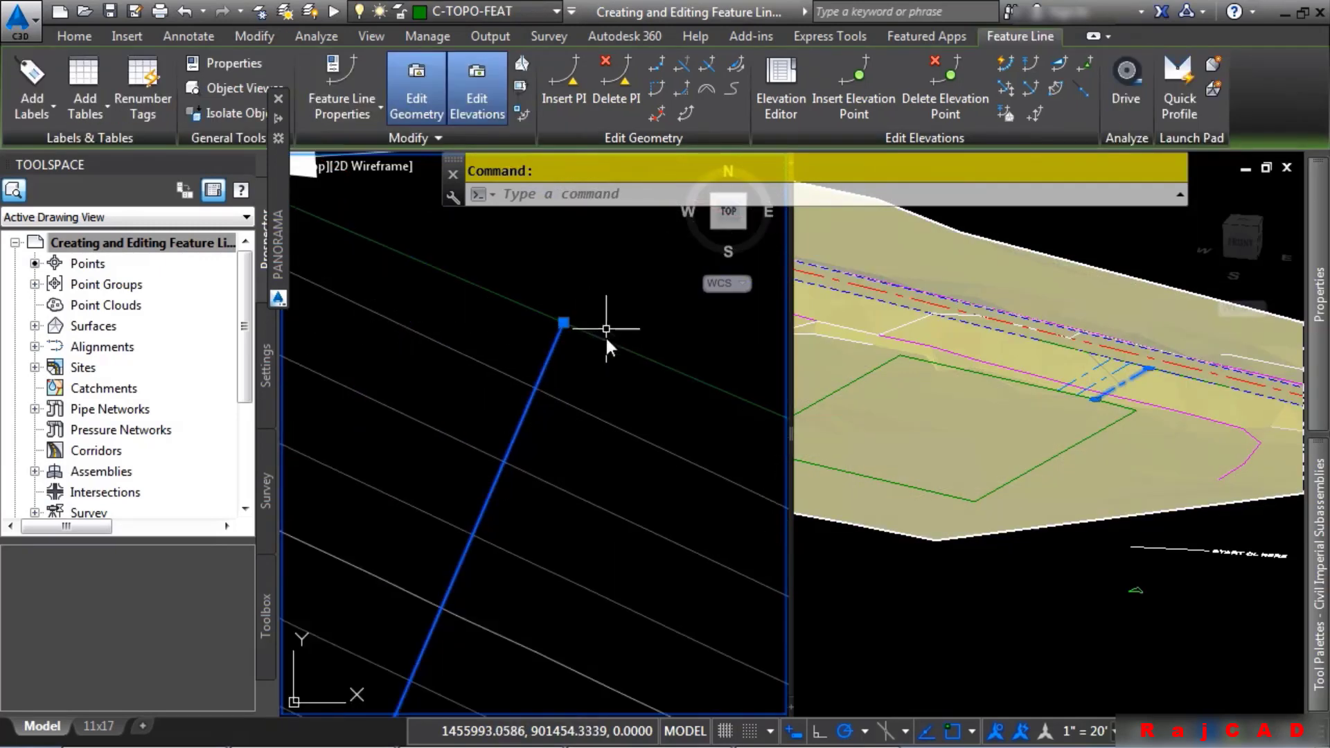
{"action": "left_click", "coordinate": [563, 323]}
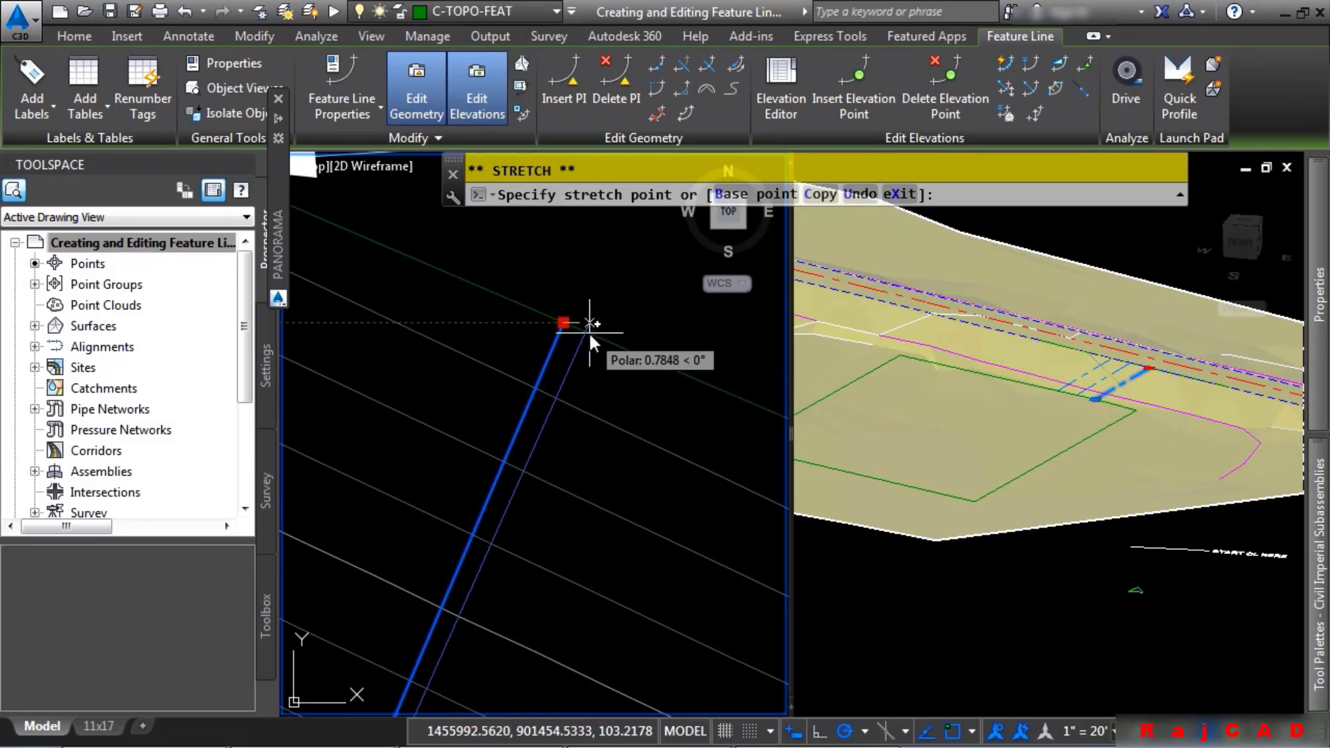
{"action": "right_click", "coordinate": [589, 333], "text": "shift"}
{"action": "left_click", "coordinate": [640, 387]}
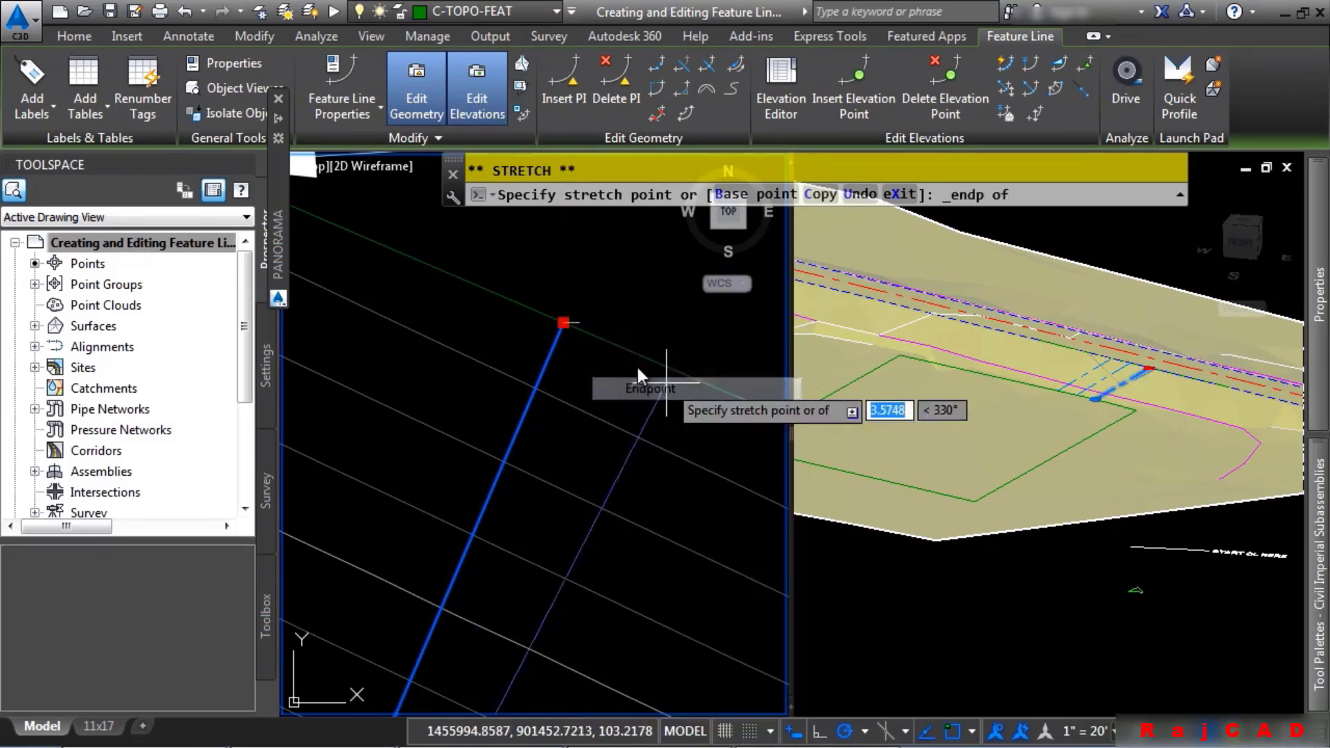
{"action": "left_click", "coordinate": [634, 348]}
{"action": "scroll", "coordinate": [559, 389], "scroll_direction": "down", "scroll_amount": 3}
{"action": "middle_click_drag", "start_coordinate": [445, 392], "coordinate": [686, 494]}
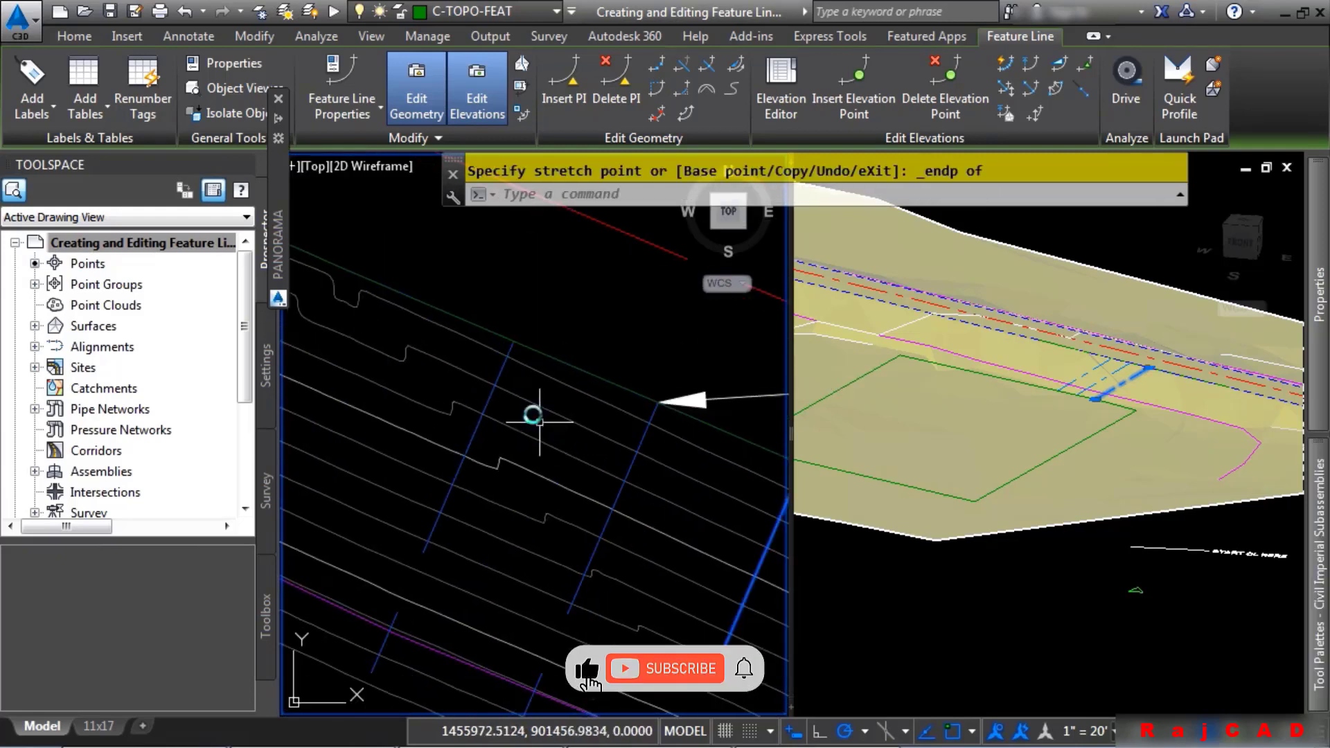
Step: Snap the west driveway edge line's north end to the endpoint of the broken road-edge feature line
{"action": "left_click", "coordinate": [516, 341]}
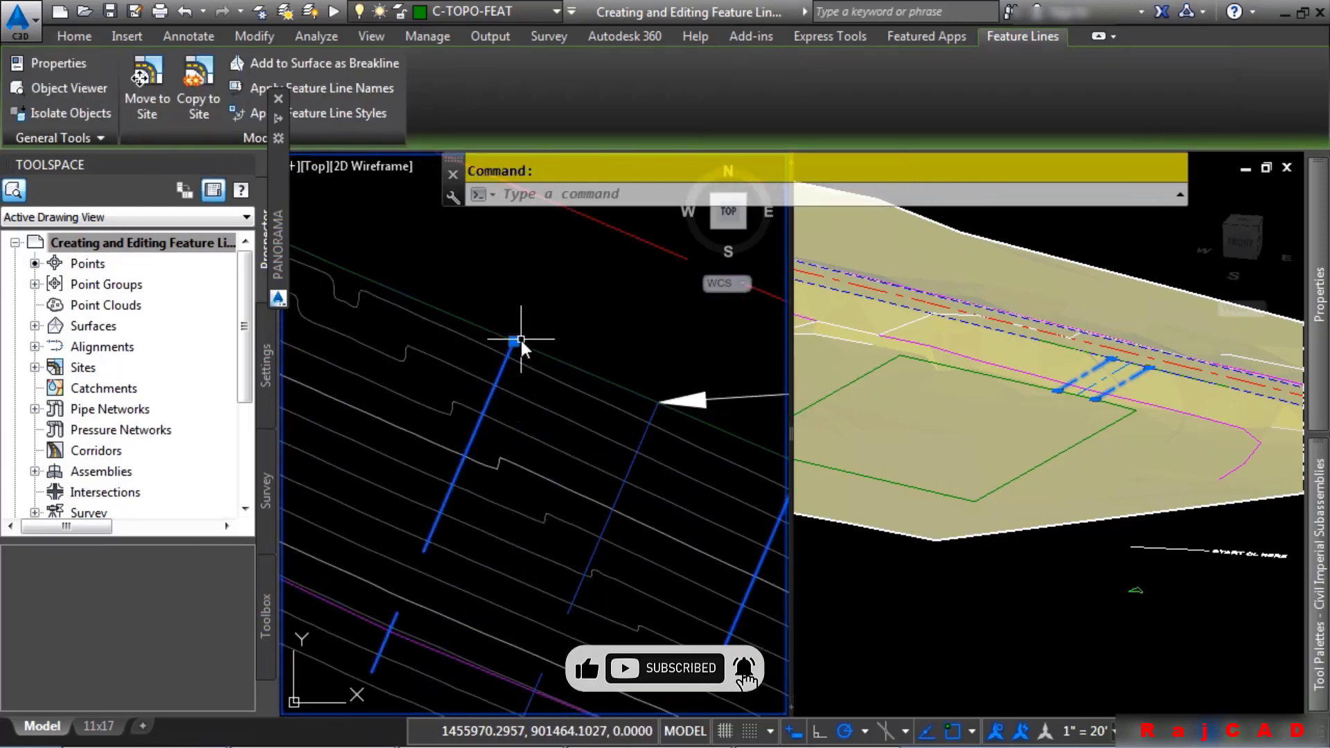
{"action": "left_click", "coordinate": [515, 340]}
{"action": "right_click", "coordinate": [572, 313], "text": "shift"}
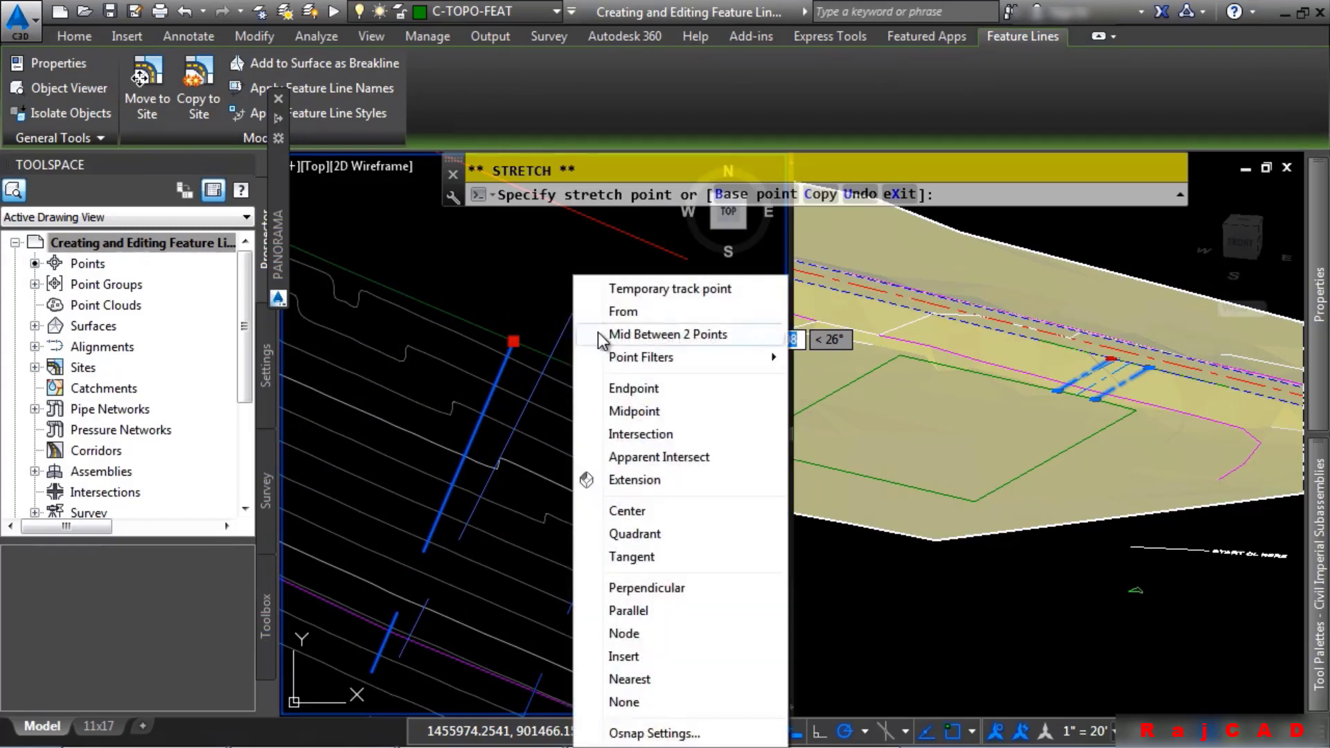
{"action": "left_click", "coordinate": [633, 388]}
{"action": "left_click", "coordinate": [518, 331]}
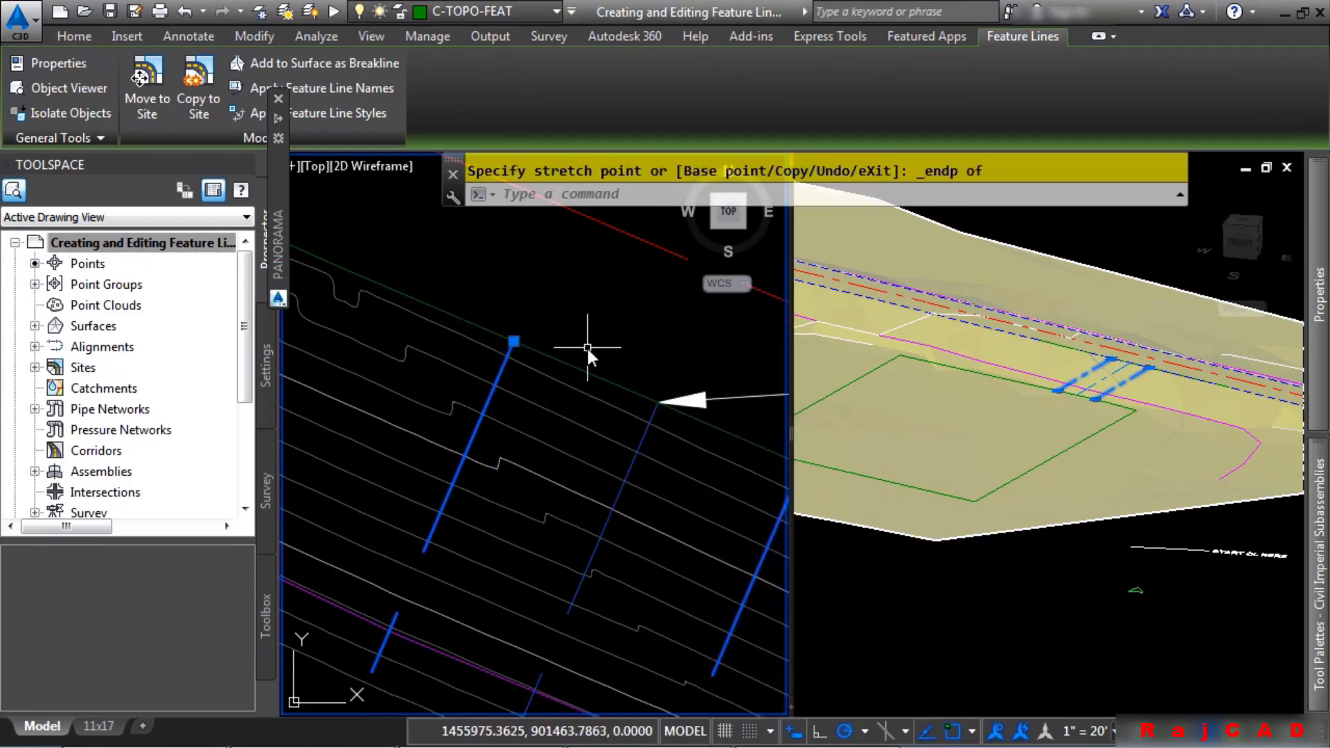
{"action": "key", "text": "Escape"}
{"action": "scroll", "coordinate": [669, 526], "scroll_direction": "down", "scroll_amount": 4}
{"action": "middle_click_drag", "start_coordinate": [669, 526], "coordinate": [459, 367]}
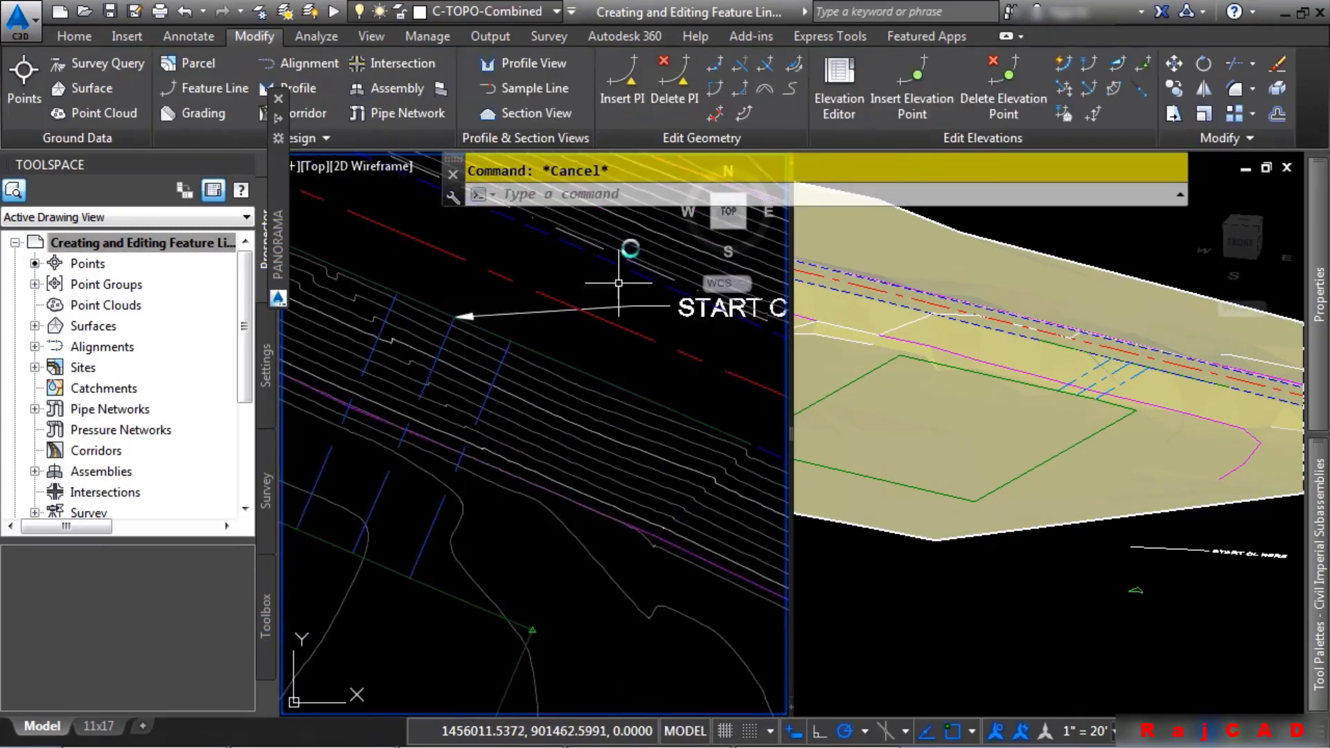
Step: Join the eastern road-edge feature line, the east driveway edge line and the lot outline with the feature line Join tool
{"action": "left_click", "coordinate": [763, 66]}
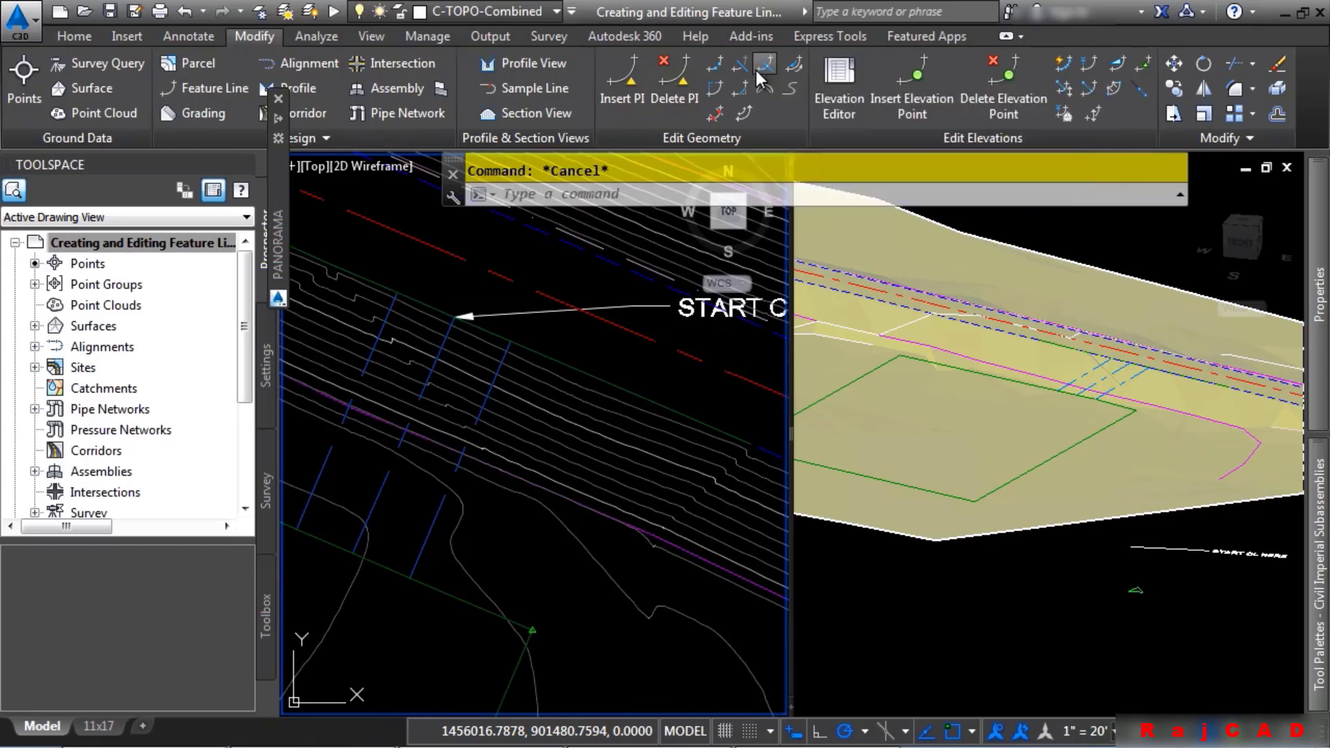
{"action": "left_click", "coordinate": [515, 367]}
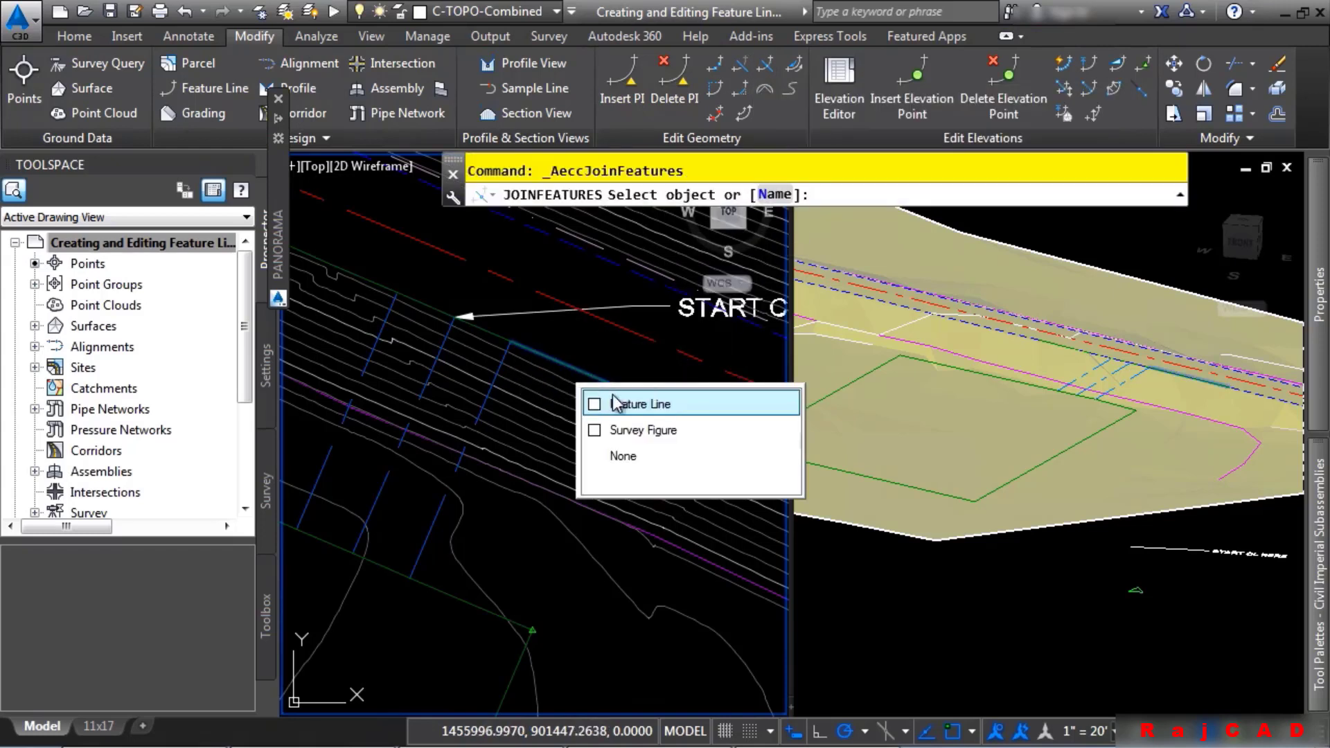
{"action": "left_click", "coordinate": [651, 403]}
{"action": "left_click", "coordinate": [505, 440]}
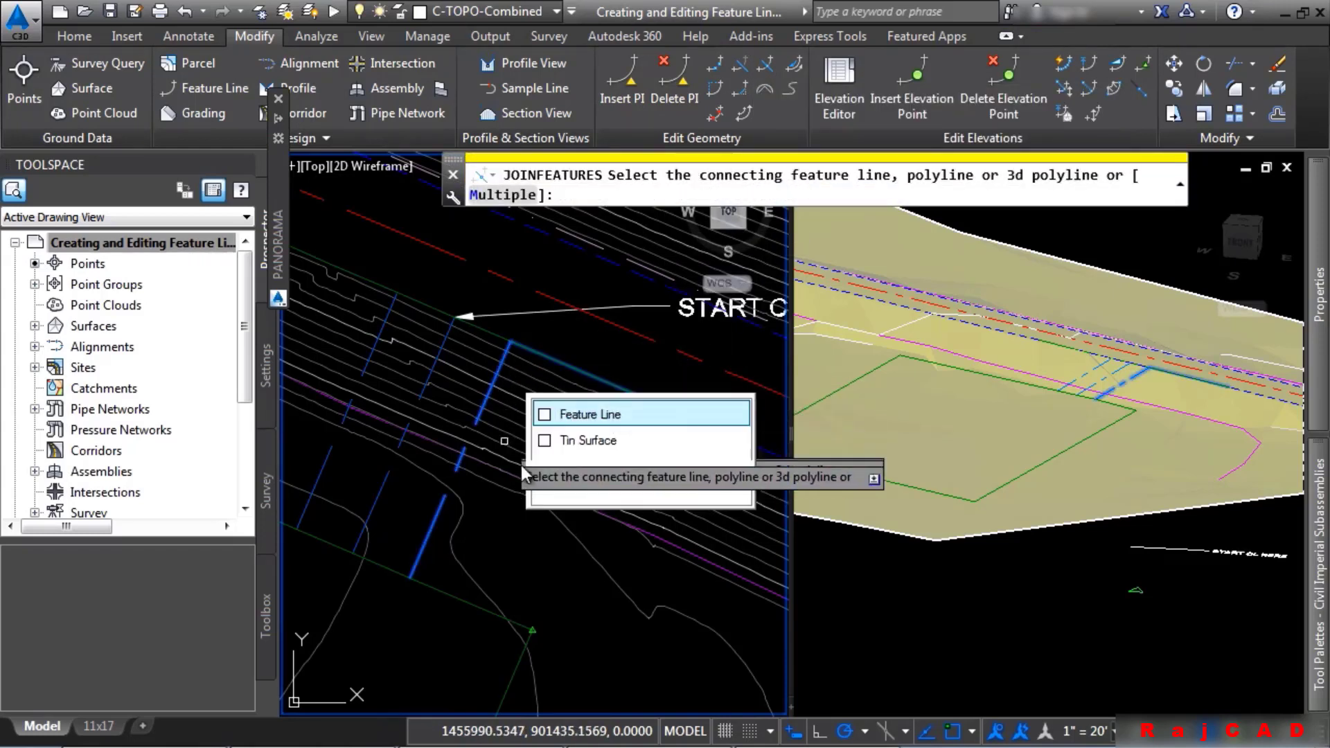
{"action": "left_click", "coordinate": [582, 412]}
{"action": "left_click", "coordinate": [442, 593]}
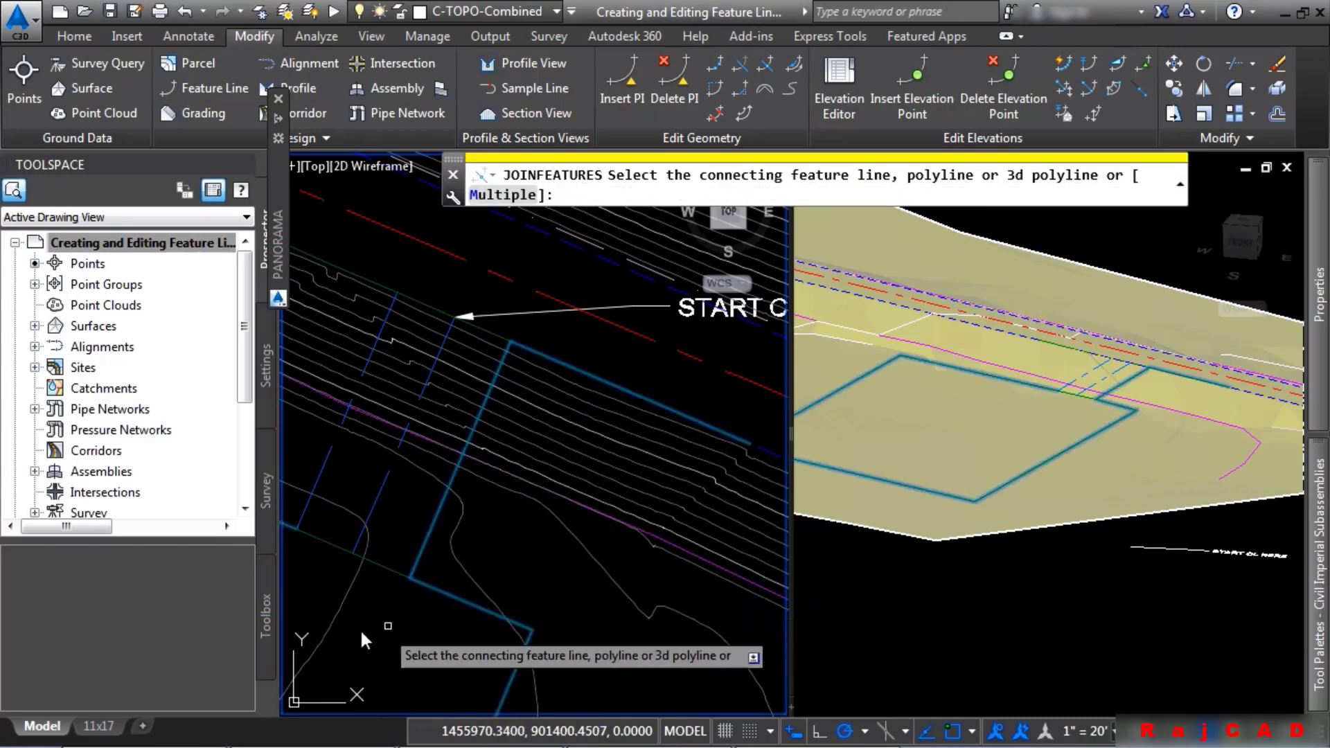
Step: Add the west driveway edge line and the western road-edge feature line to the join
{"action": "scroll", "coordinate": [361, 627], "scroll_direction": "down", "scroll_amount": 5}
{"action": "middle_click_drag", "start_coordinate": [393, 614], "coordinate": [622, 498]}
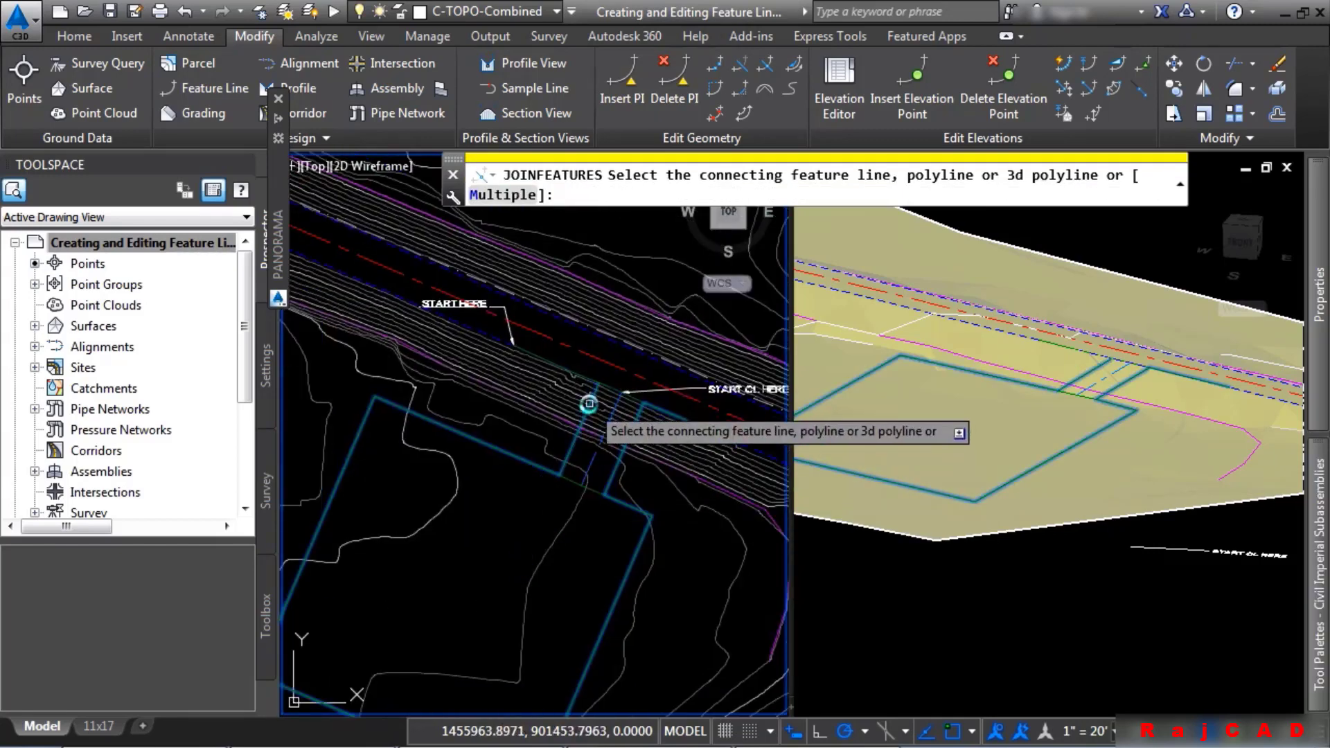
{"action": "scroll", "coordinate": [585, 374], "scroll_direction": "up", "scroll_amount": 4}
{"action": "left_click", "coordinate": [612, 385]}
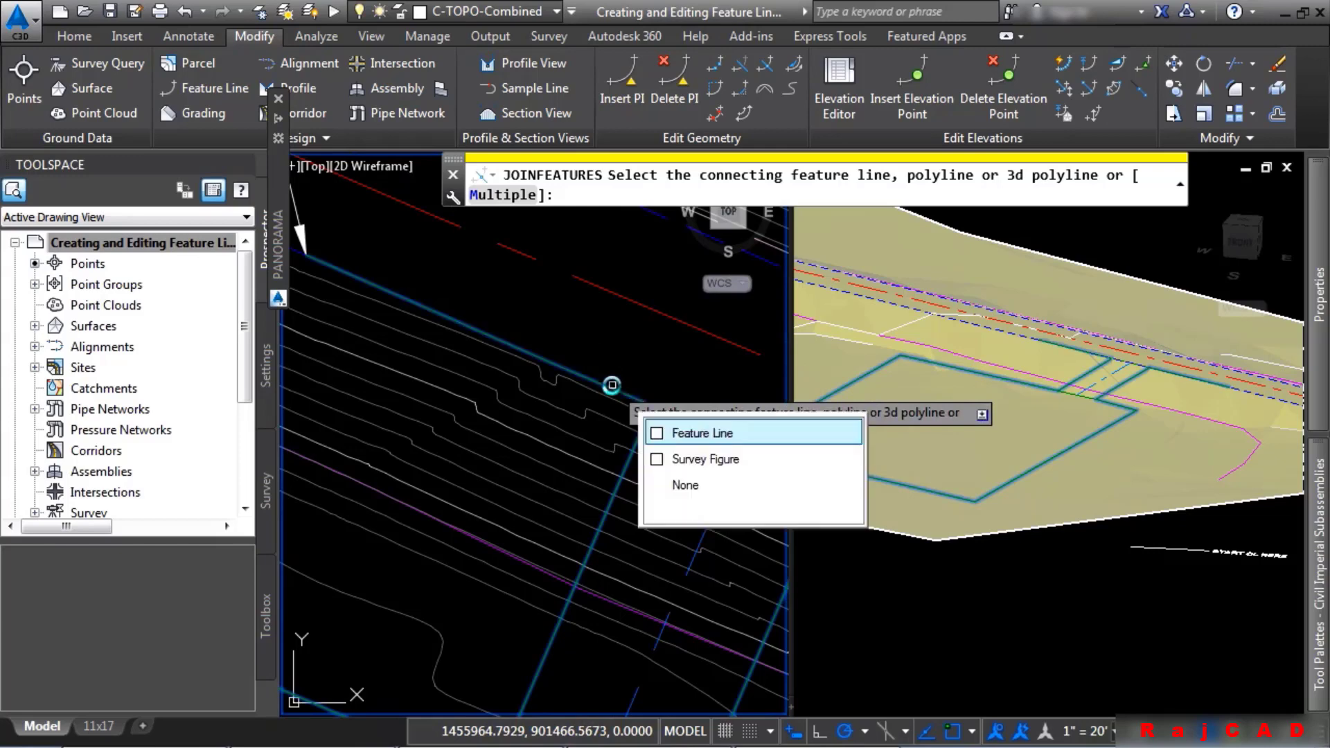
{"action": "left_click", "coordinate": [655, 435]}
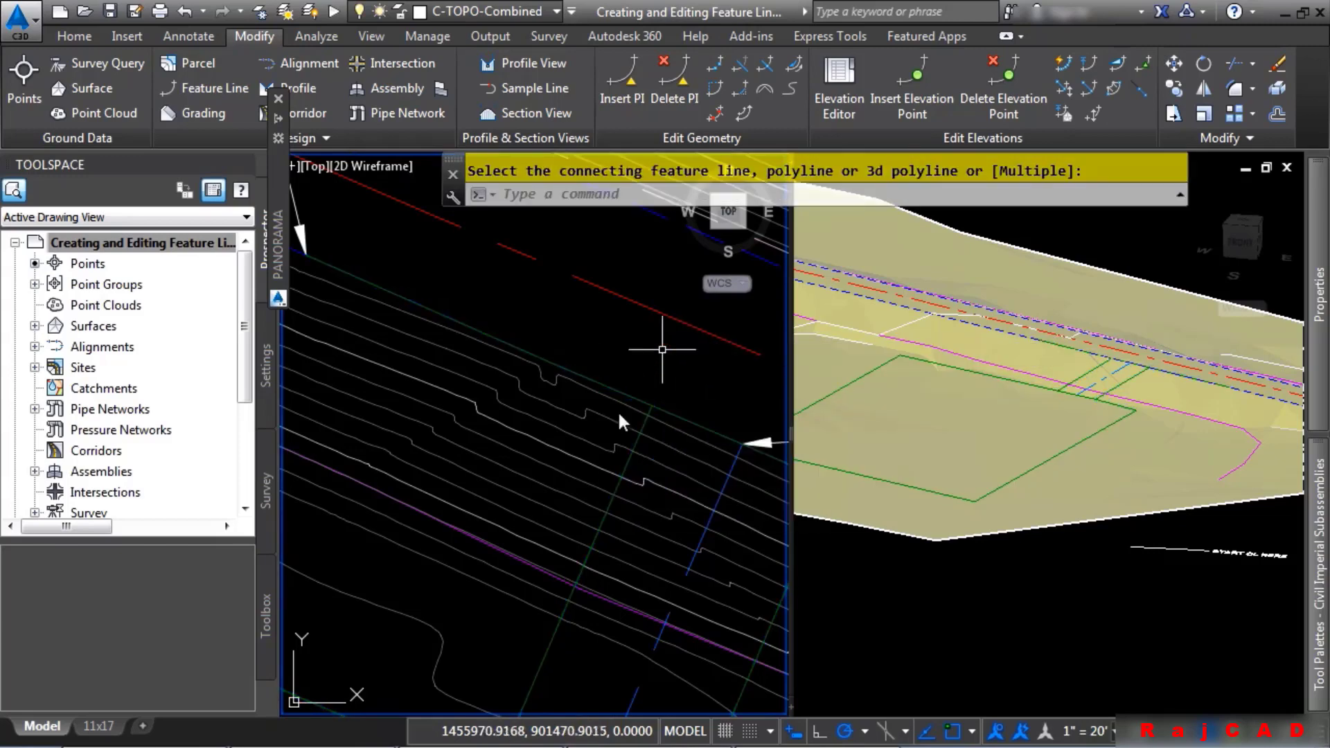
{"action": "scroll", "coordinate": [613, 485], "scroll_direction": "down", "scroll_amount": 3}
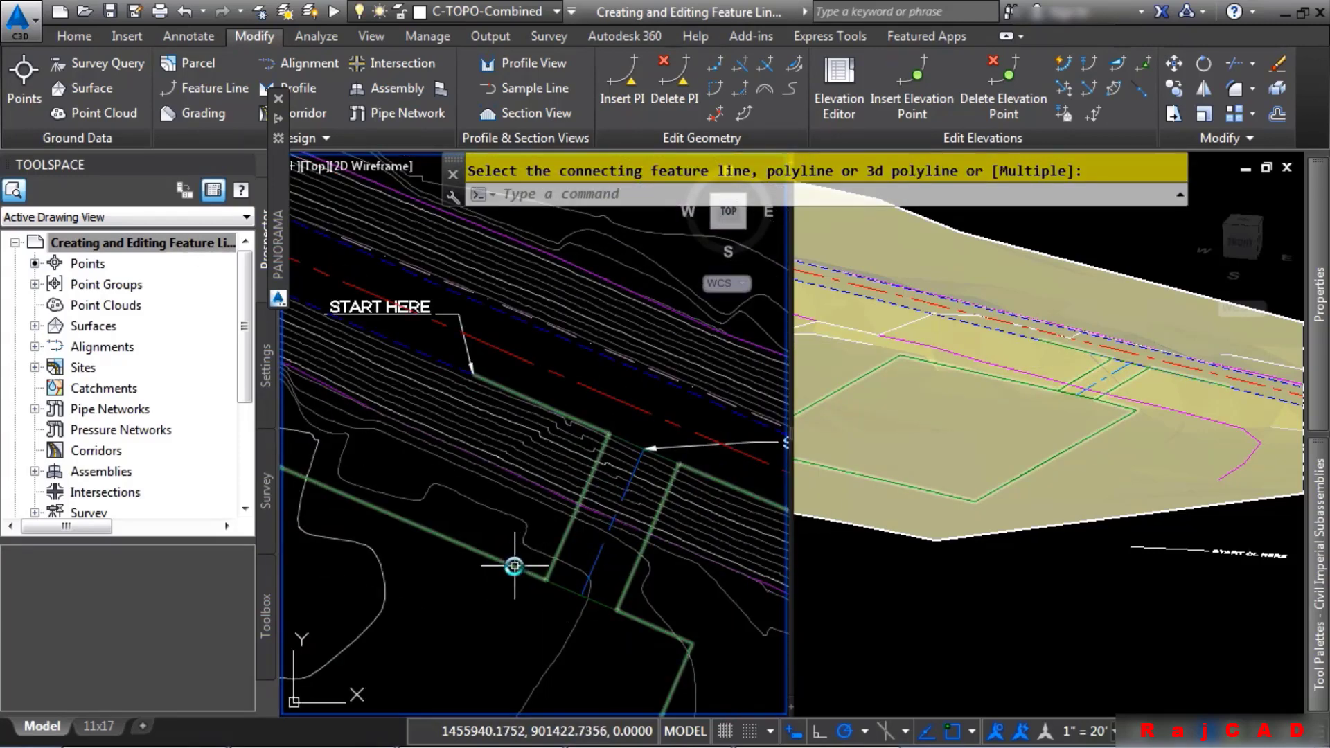
{"action": "scroll", "coordinate": [500, 540], "scroll_direction": "down", "scroll_amount": 3}
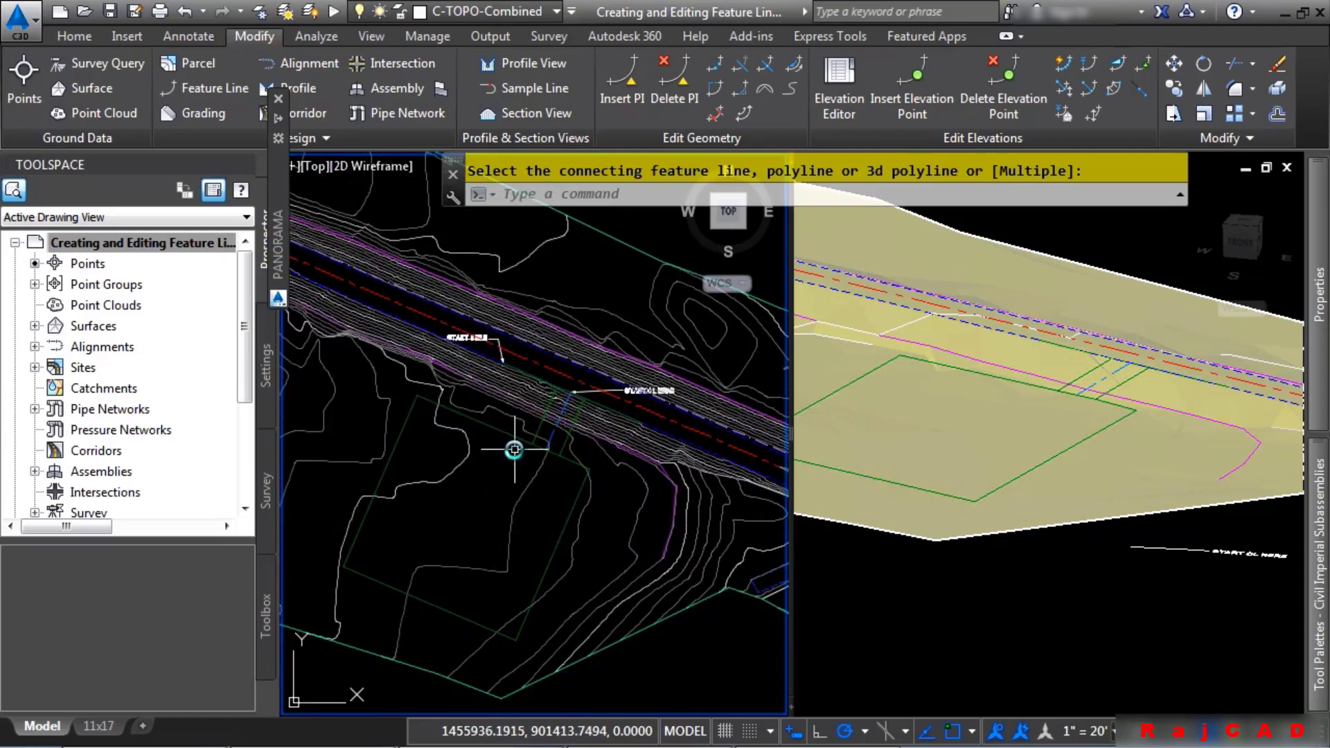
Step: Fillet the four main corners of the joined parking lot outline with a 20' radius using the feature line Fillet tool
{"action": "left_click", "coordinate": [745, 90]}
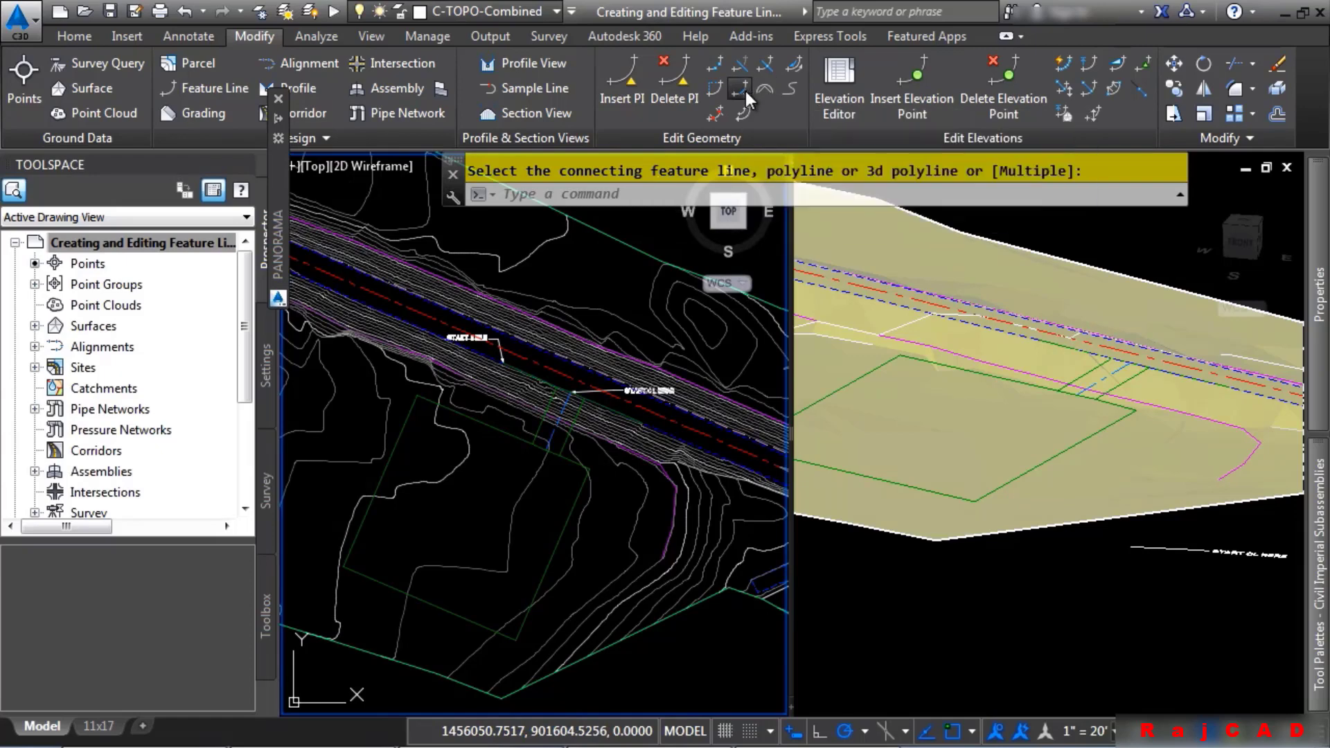
{"action": "left_click", "coordinate": [526, 436]}
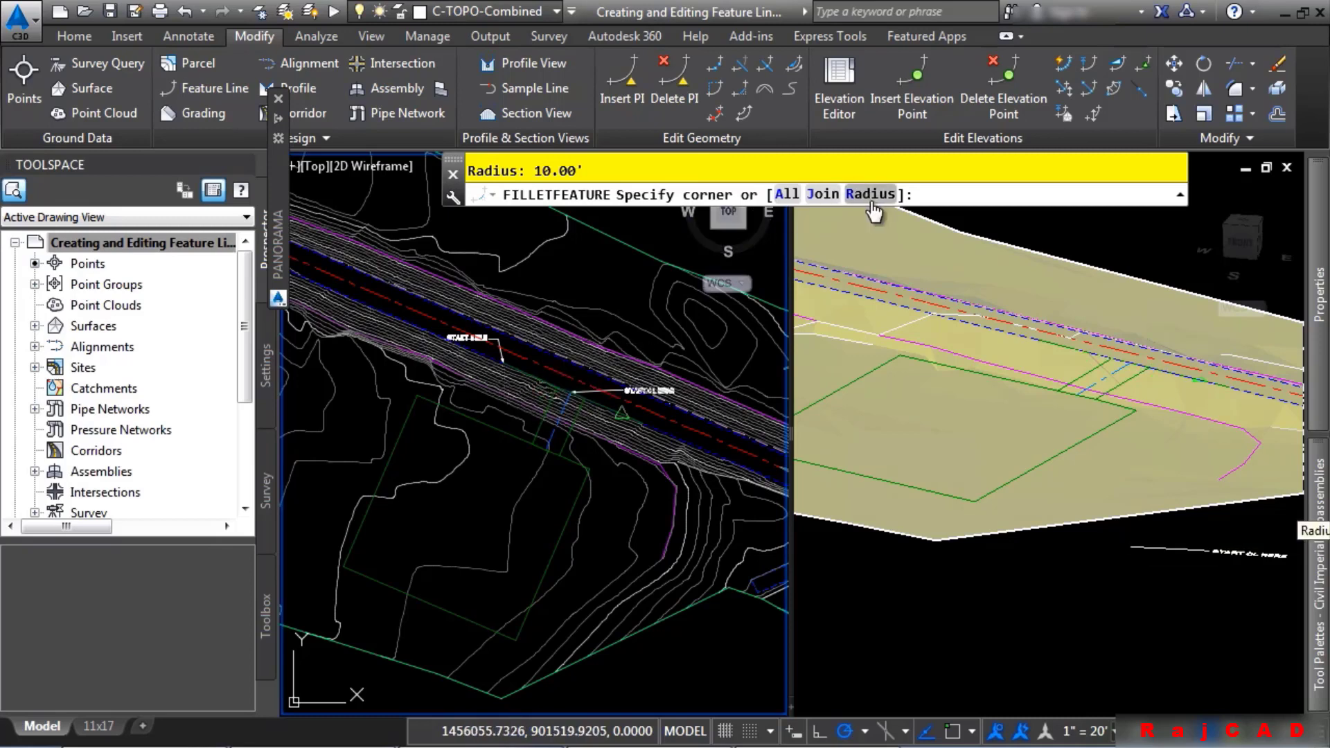
{"action": "type", "text": "R"}
{"action": "key", "text": "Return"}
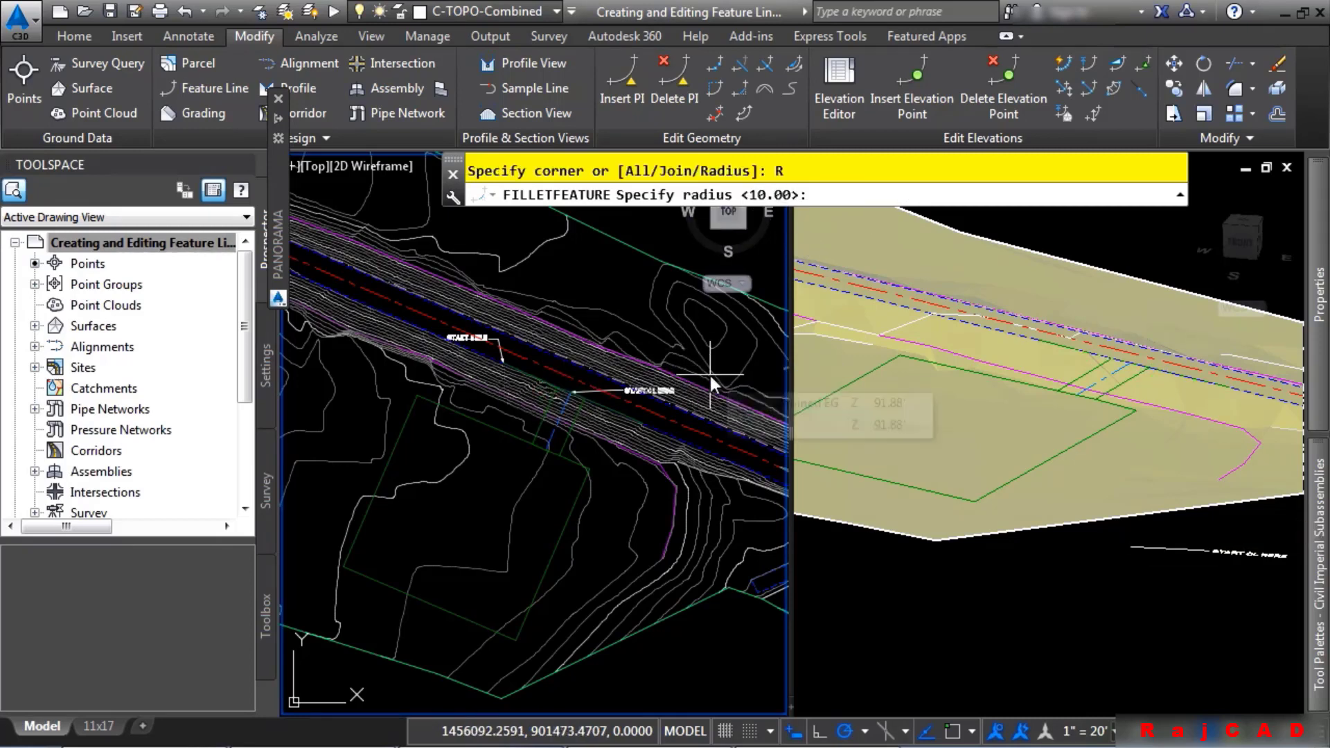
{"action": "type", "text": "20"}
{"action": "key", "text": "Return"}
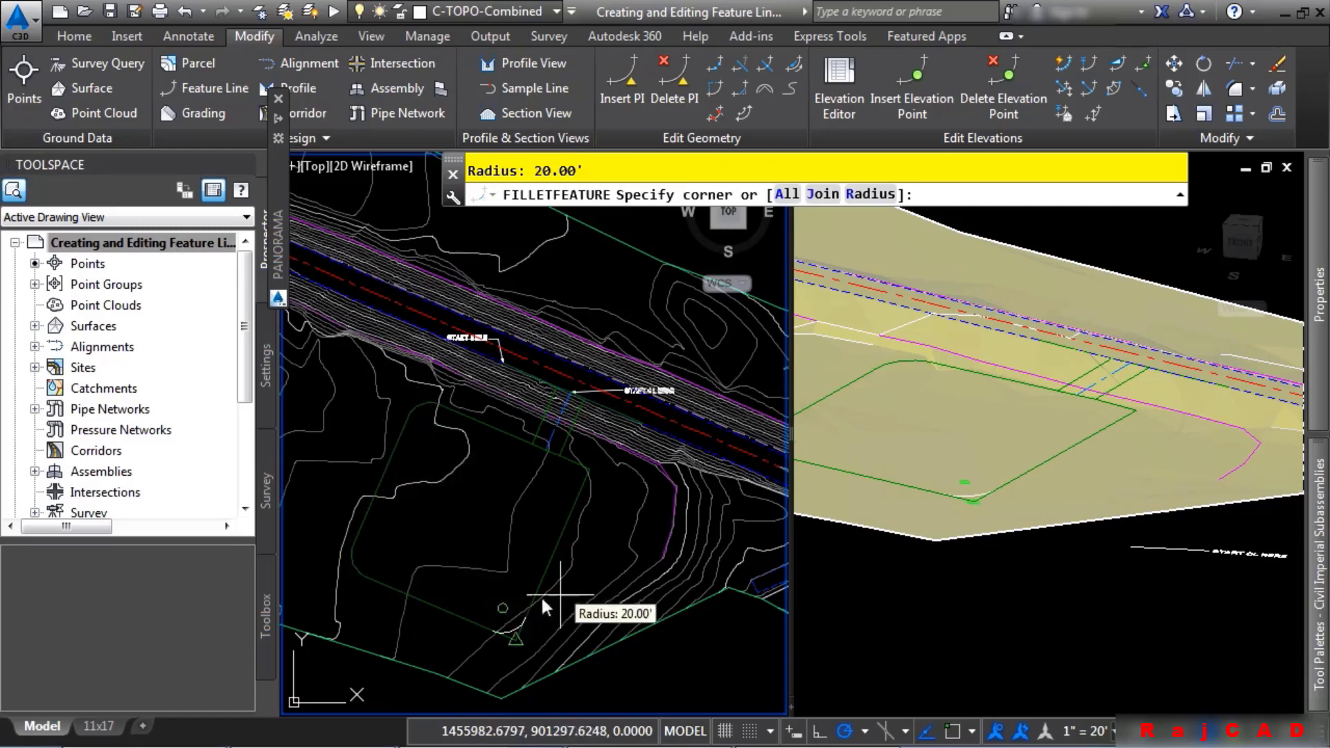
{"action": "scroll", "coordinate": [497, 623], "scroll_direction": "up", "scroll_amount": 2}
{"action": "scroll", "coordinate": [496, 620], "scroll_direction": "up", "scroll_amount": 4}
{"action": "left_click", "coordinate": [497, 621]}
{"action": "scroll", "coordinate": [543, 636], "scroll_direction": "down", "scroll_amount": 4}
{"action": "middle_click_drag", "start_coordinate": [540, 516], "coordinate": [464, 614]}
{"action": "scroll", "coordinate": [512, 518], "scroll_direction": "up", "scroll_amount": 2}
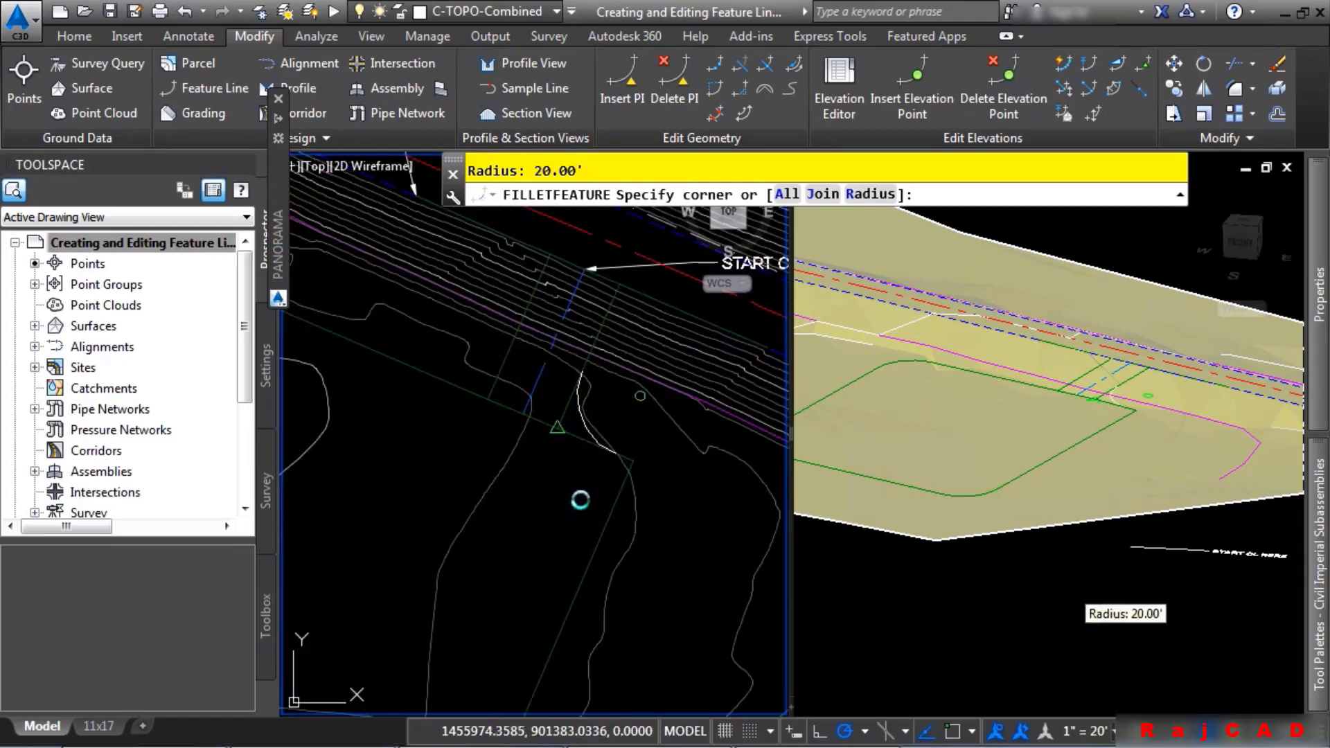
{"action": "left_click", "coordinate": [581, 496]}
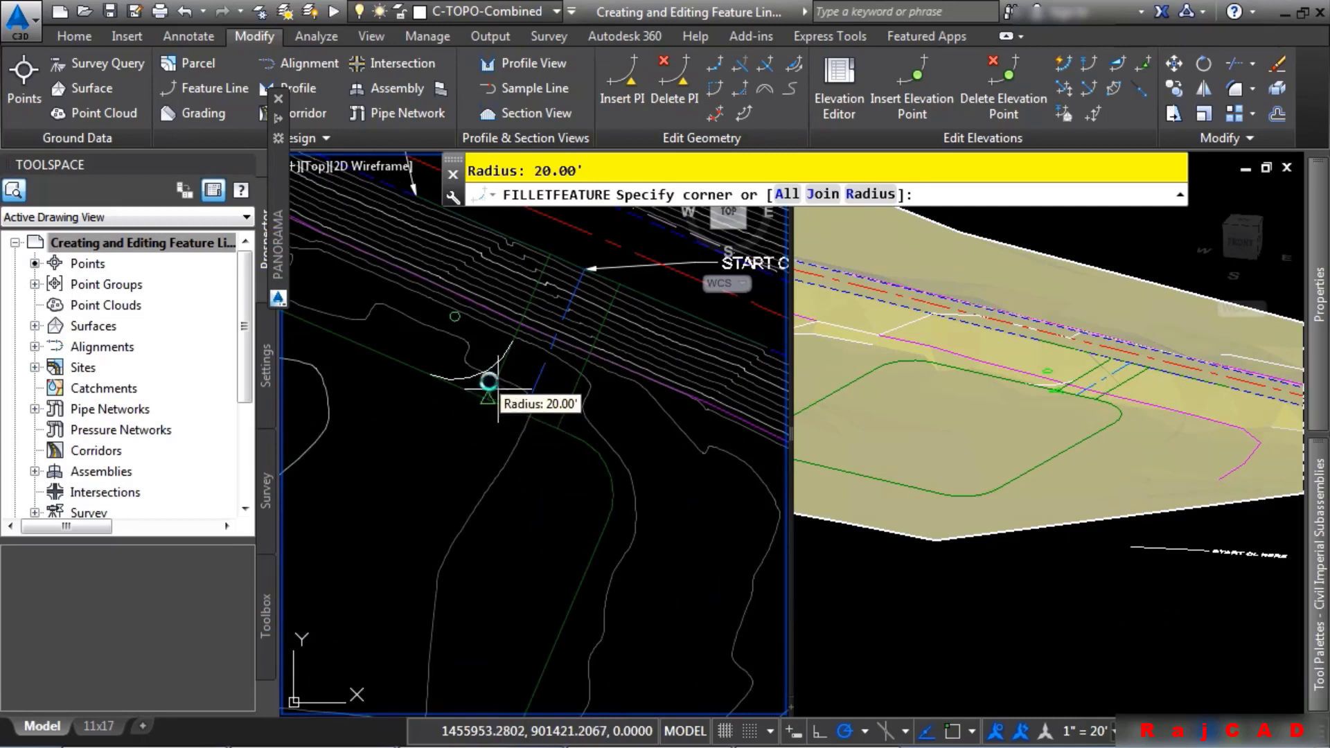
Step: Fillet the two corners where the driveway edges meet the parking lot outline with a 15' radius
{"action": "left_click", "coordinate": [885, 193]}
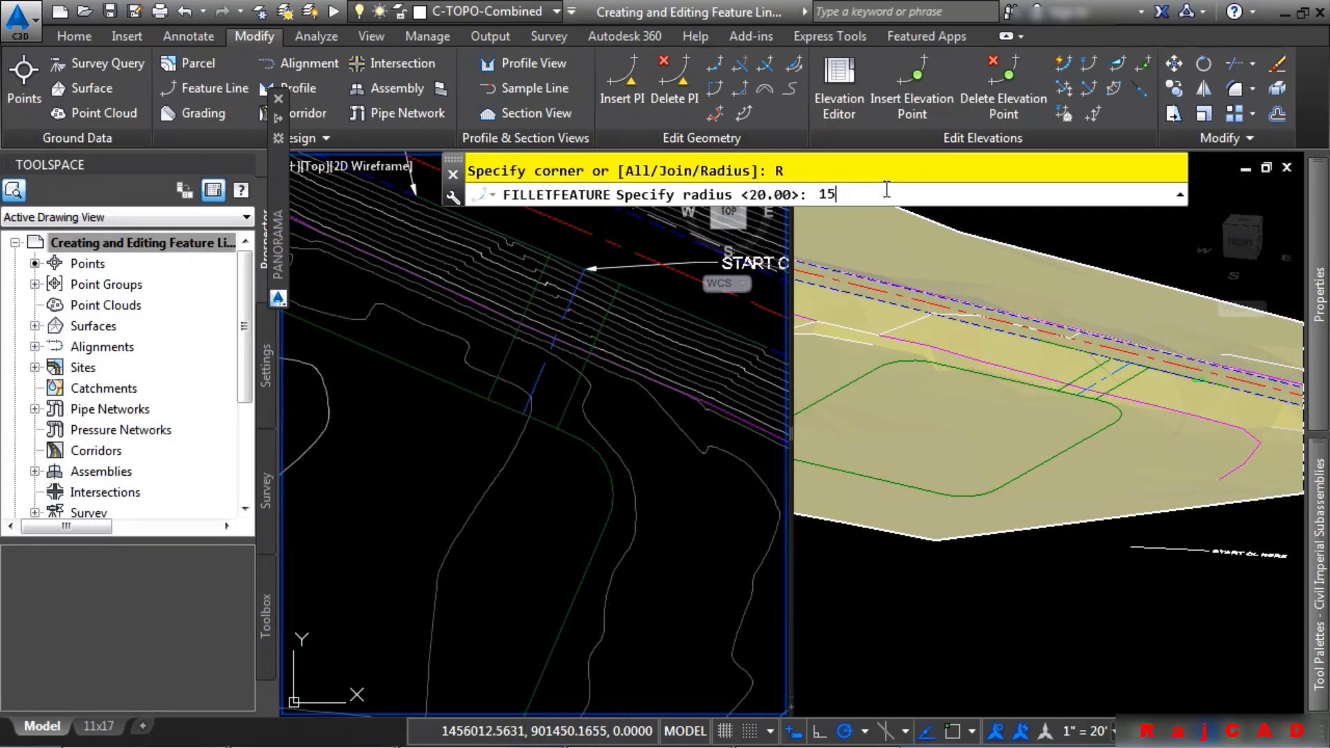
{"action": "type", "text": "15"}
{"action": "key", "text": "Return"}
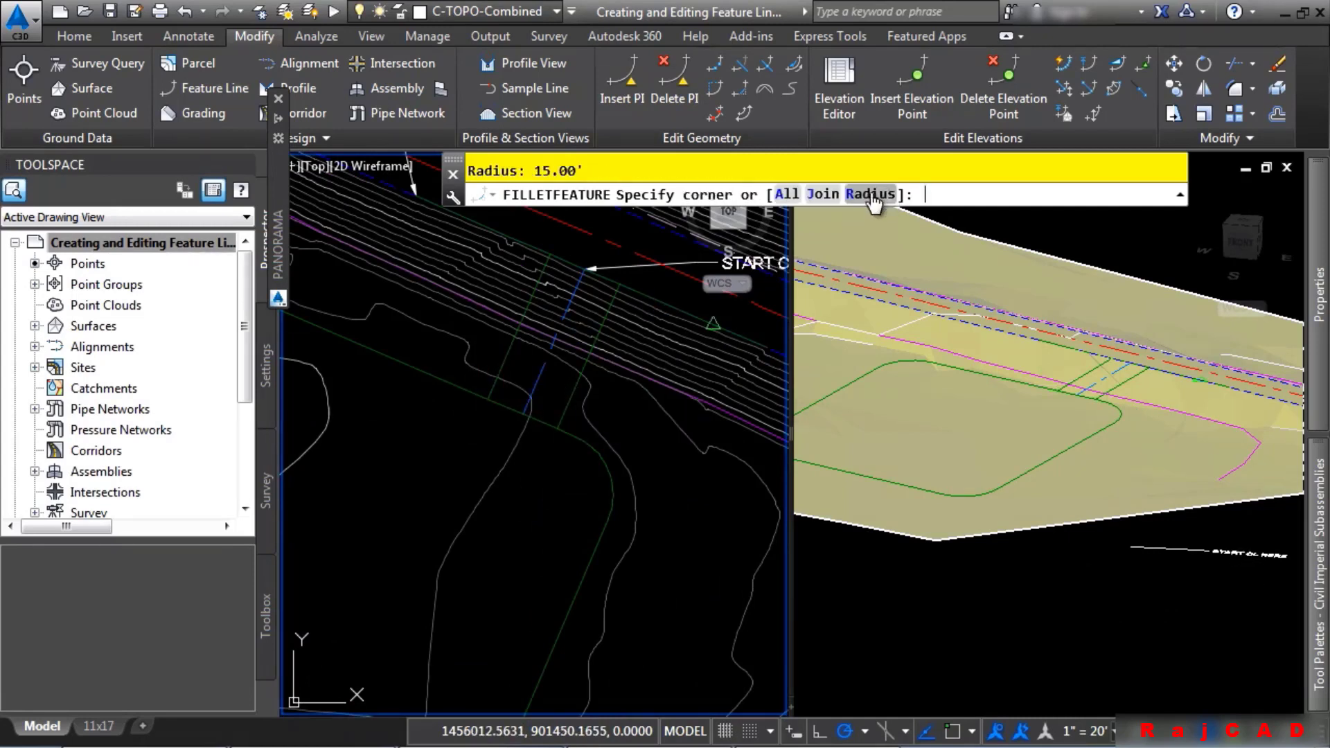
{"action": "left_click", "coordinate": [585, 418]}
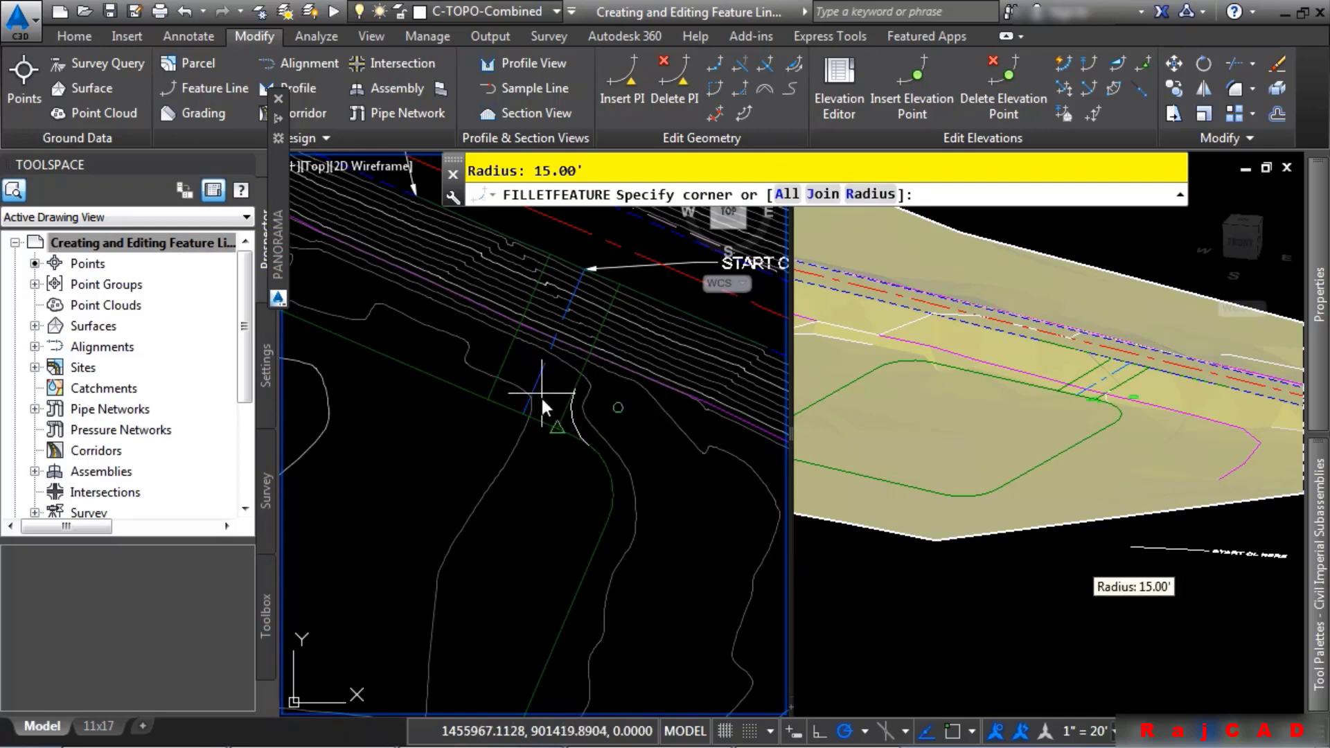
{"action": "left_click", "coordinate": [454, 342]}
Step: Fillet the two corners where the driveway edges meet the road edge with a 25' radius, and end the command
{"action": "middle_click_drag", "start_coordinate": [492, 337], "coordinate": [446, 493]}
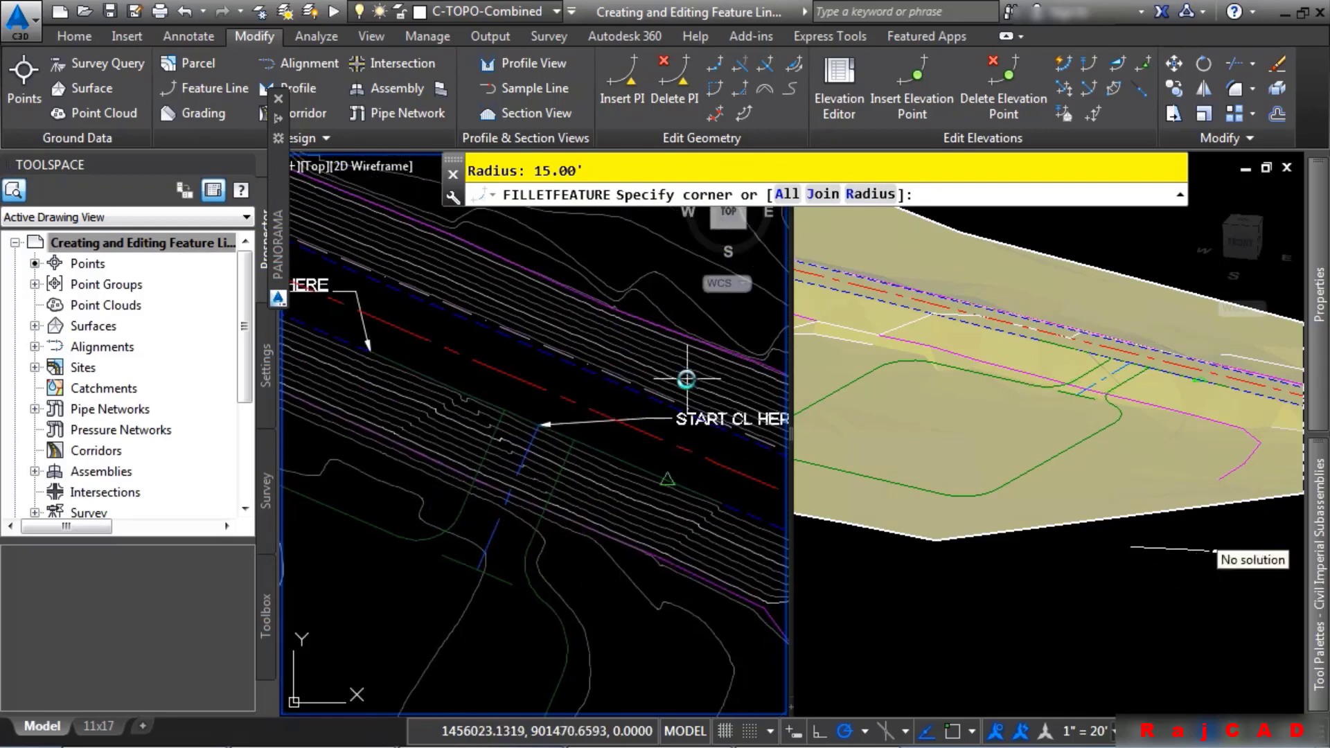
{"action": "left_click", "coordinate": [871, 195]}
{"action": "type", "text": "25"}
{"action": "key", "text": "Return"}
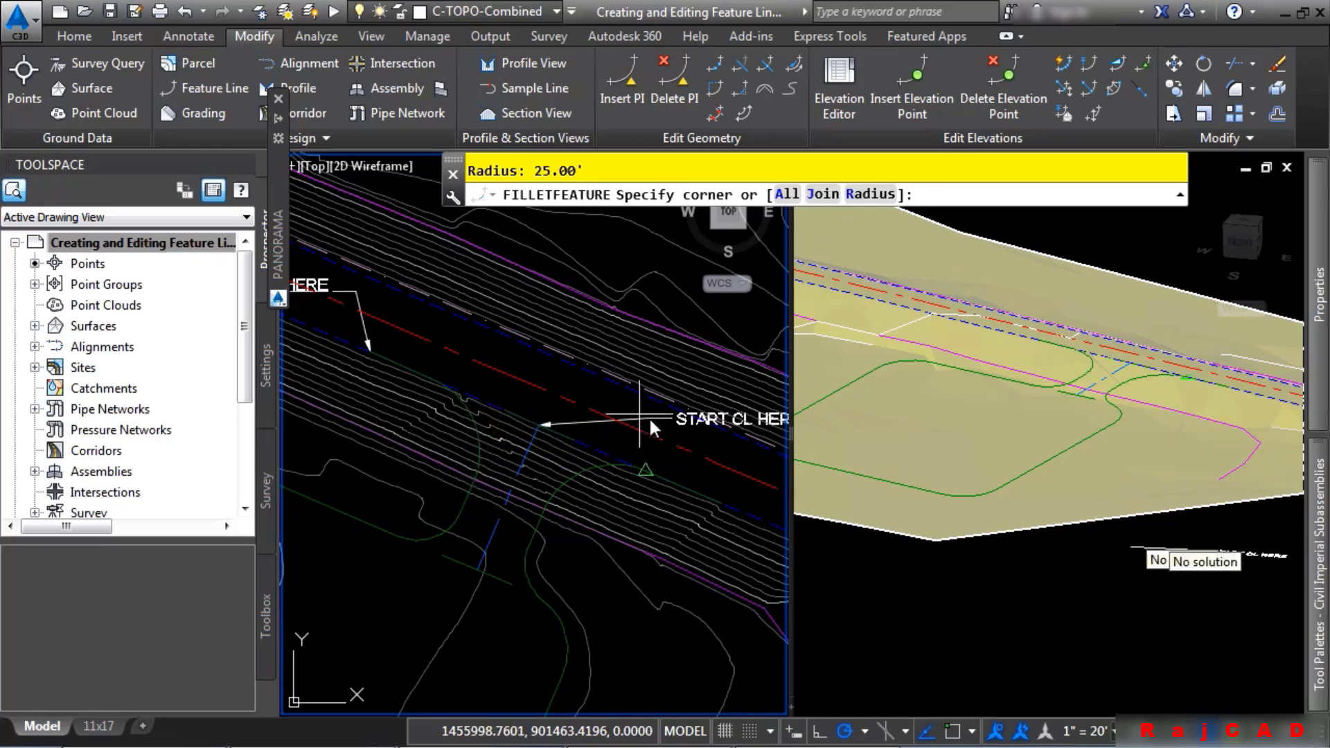
{"action": "key", "text": "Return"}
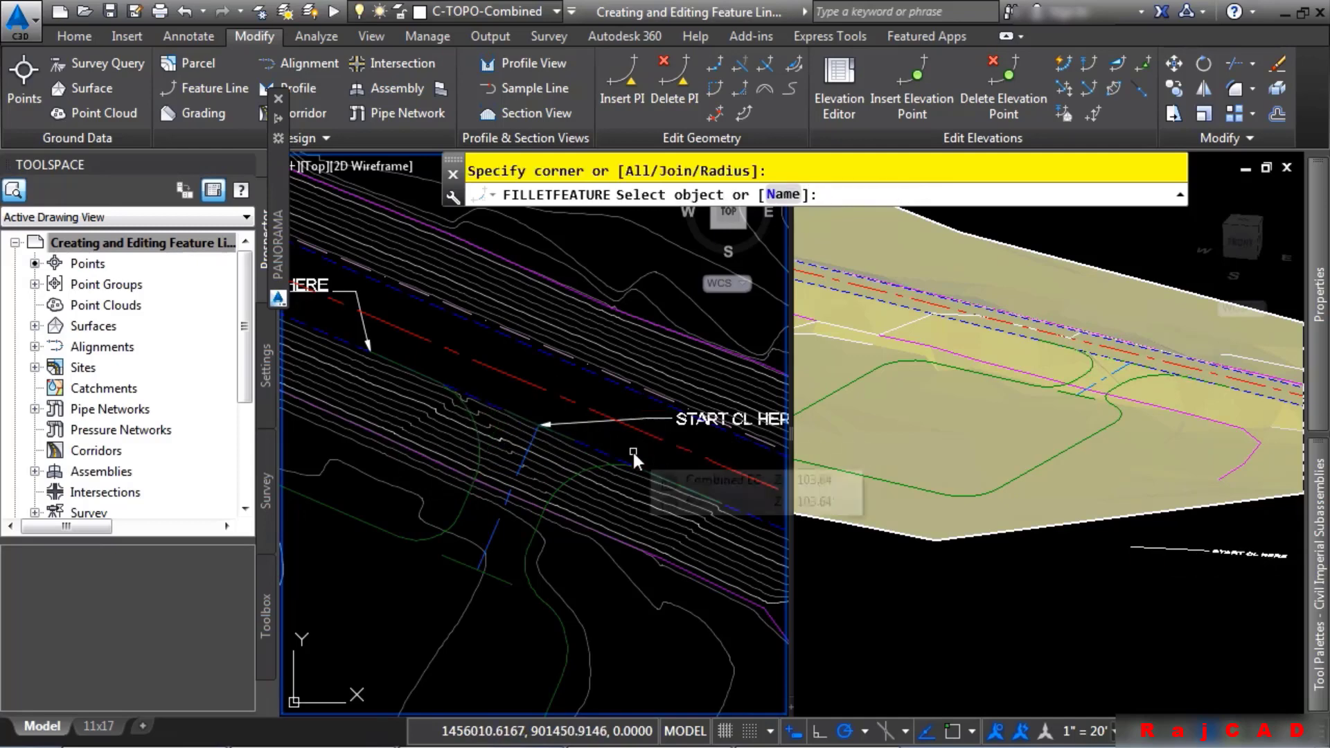
{"action": "key", "text": "Escape"}
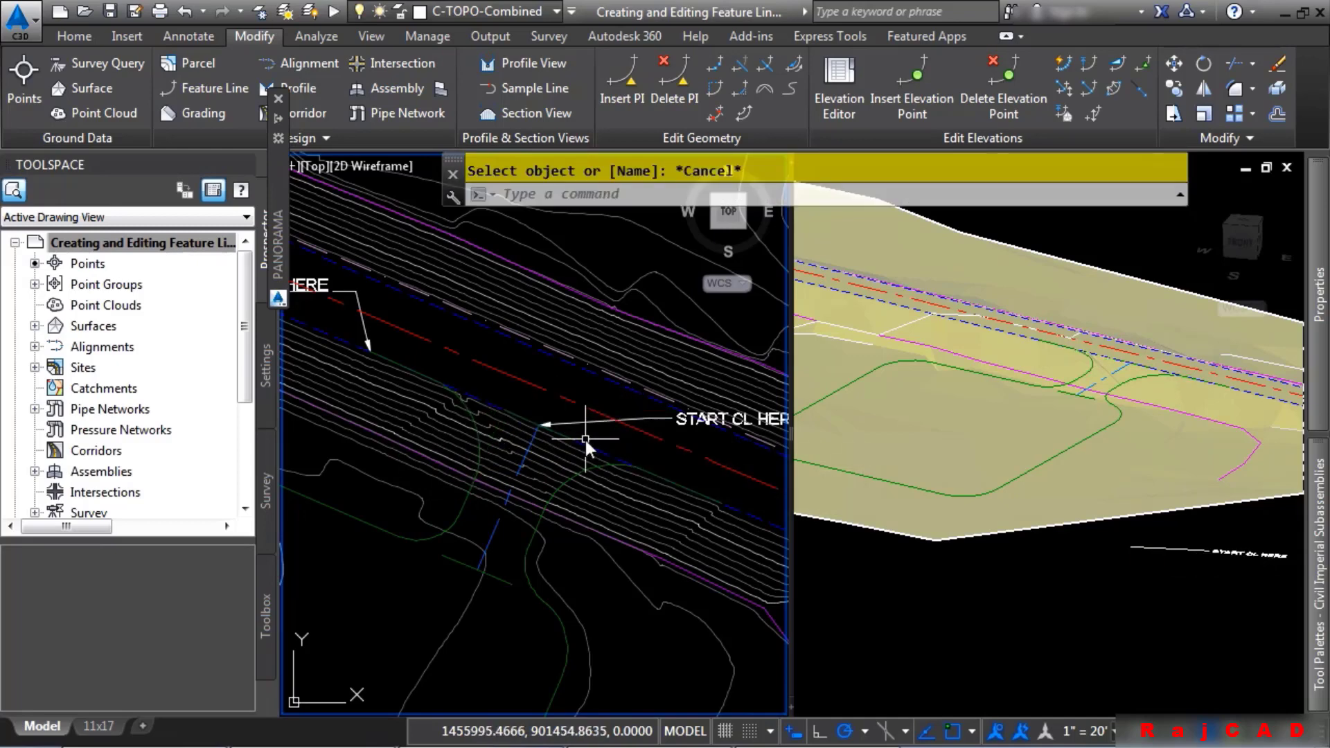
Step: Stretch both ends of the short feature line across the driveway's road entrance out to the ends of the adjoining fillets
{"action": "scroll", "coordinate": [572, 439], "scroll_direction": "up", "scroll_amount": 4}
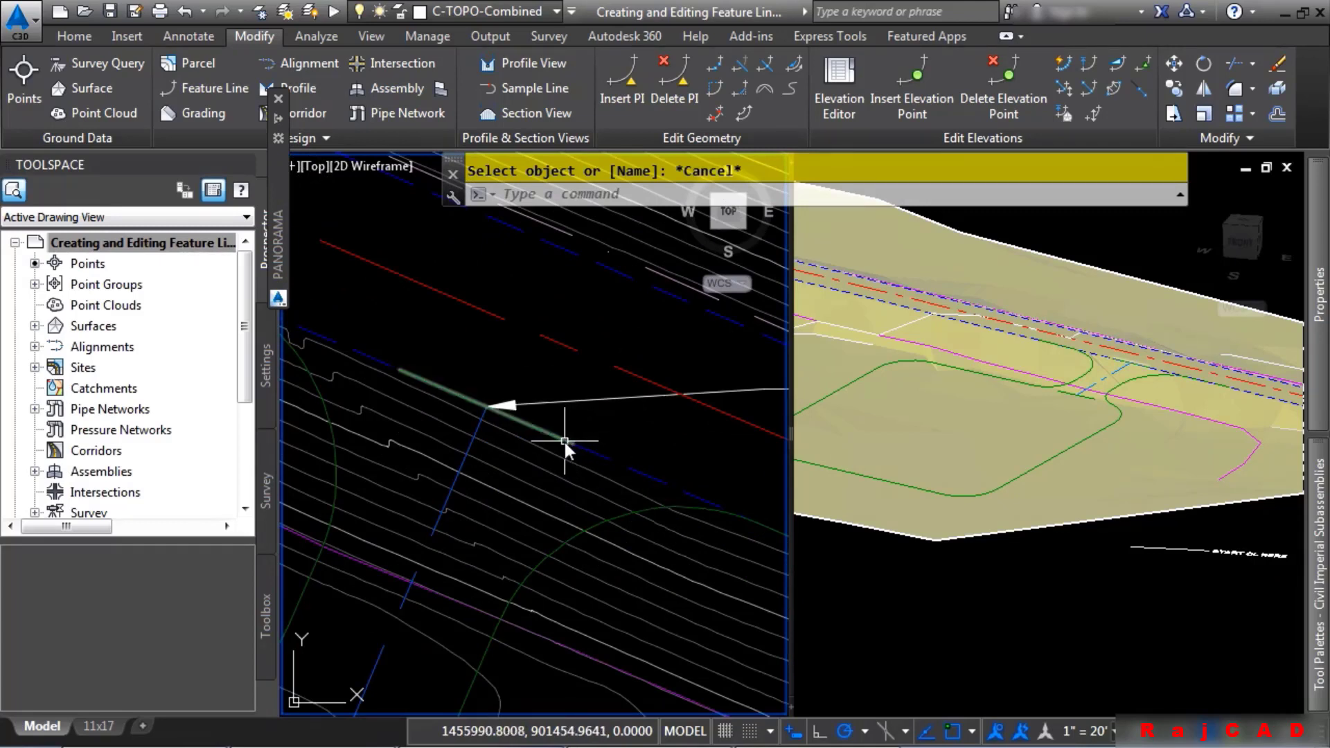
{"action": "left_click", "coordinate": [563, 442]}
{"action": "left_click", "coordinate": [575, 444]}
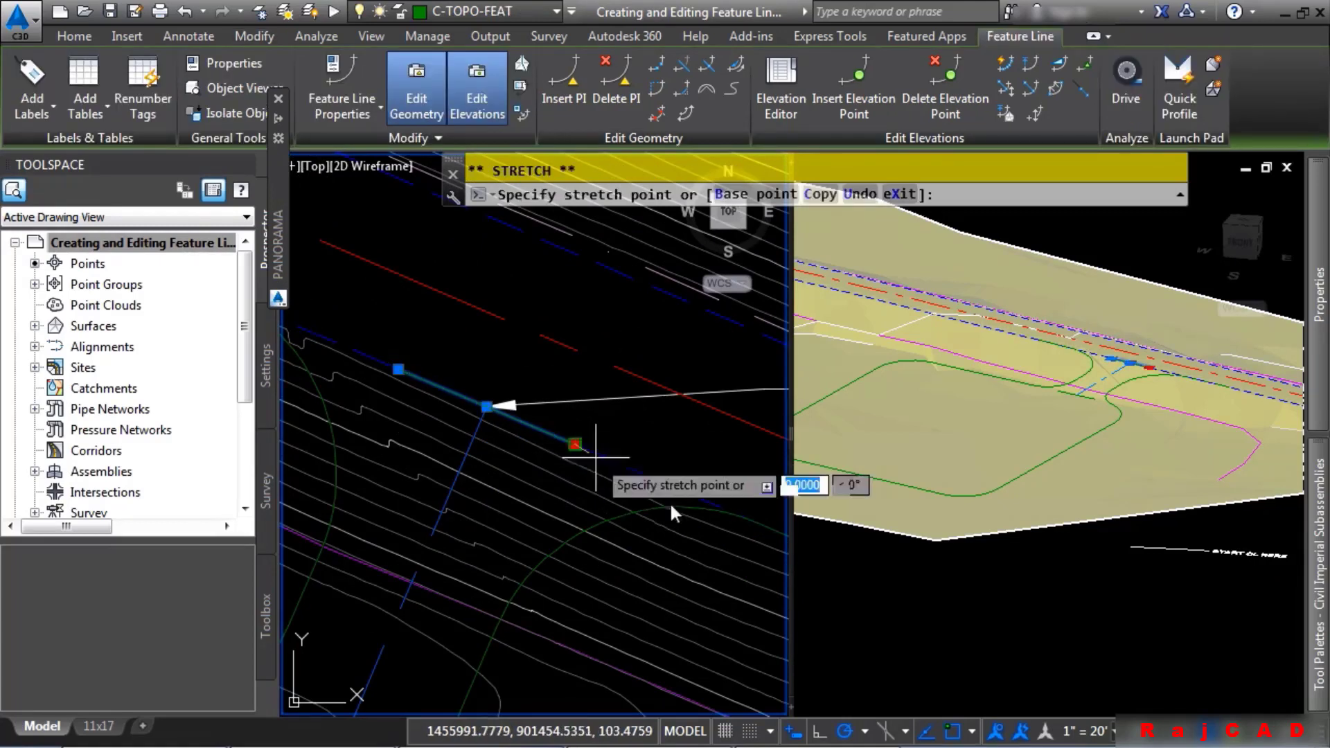
{"action": "middle_click_drag", "start_coordinate": [712, 540], "coordinate": [626, 475]}
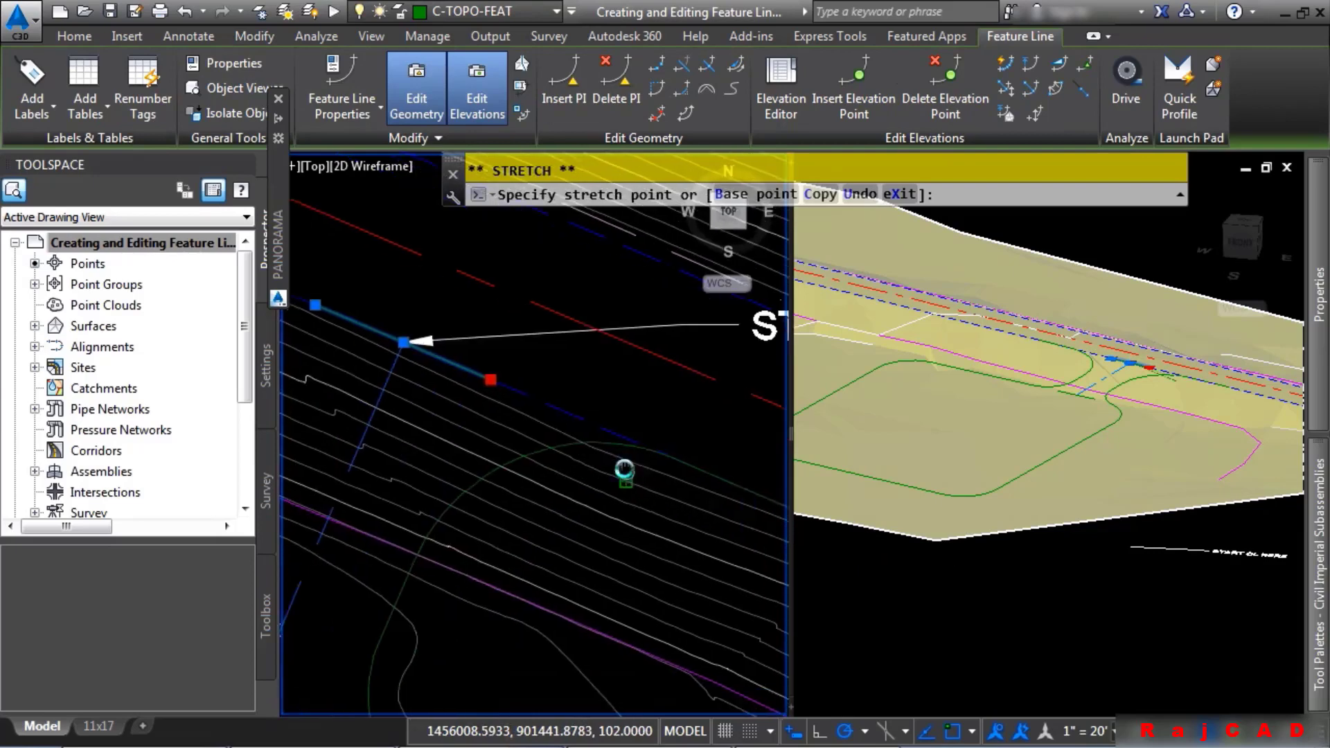
{"action": "left_click", "coordinate": [673, 454]}
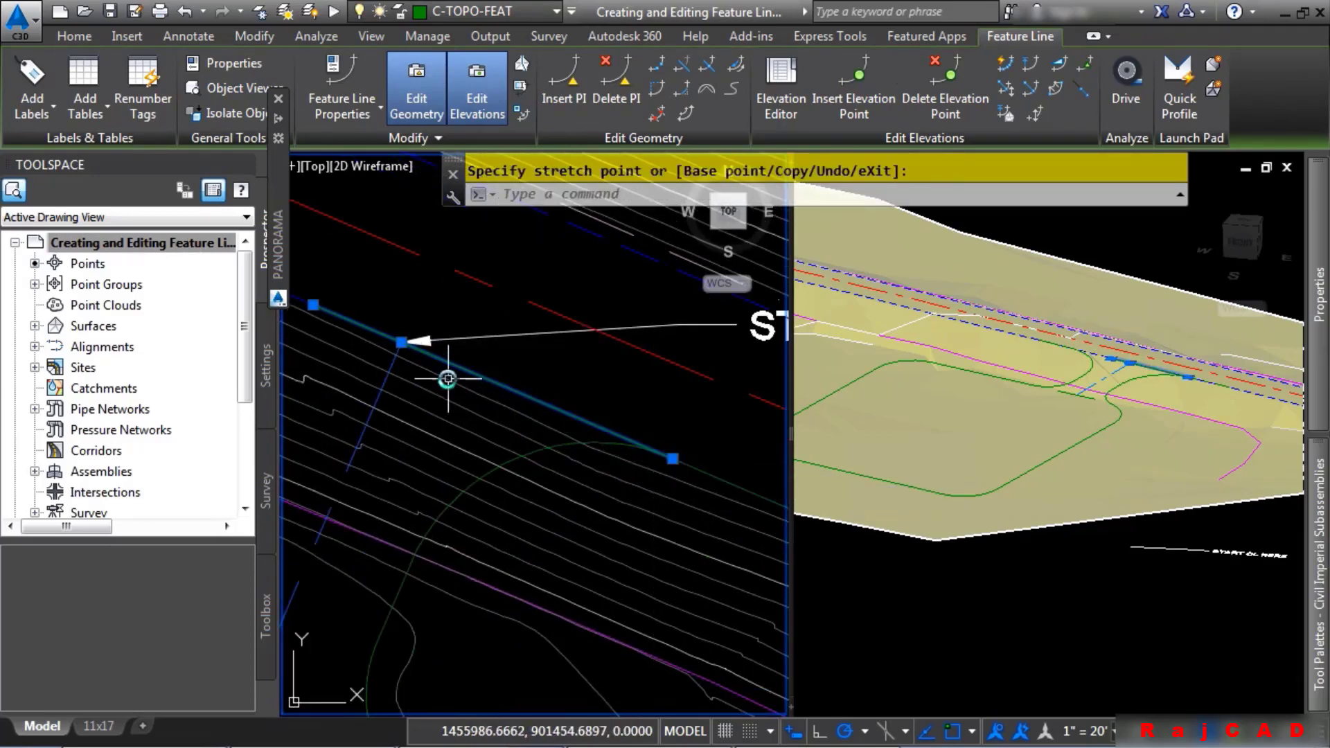
{"action": "middle_click_drag", "start_coordinate": [445, 377], "coordinate": [688, 570]}
{"action": "left_click", "coordinate": [557, 494]}
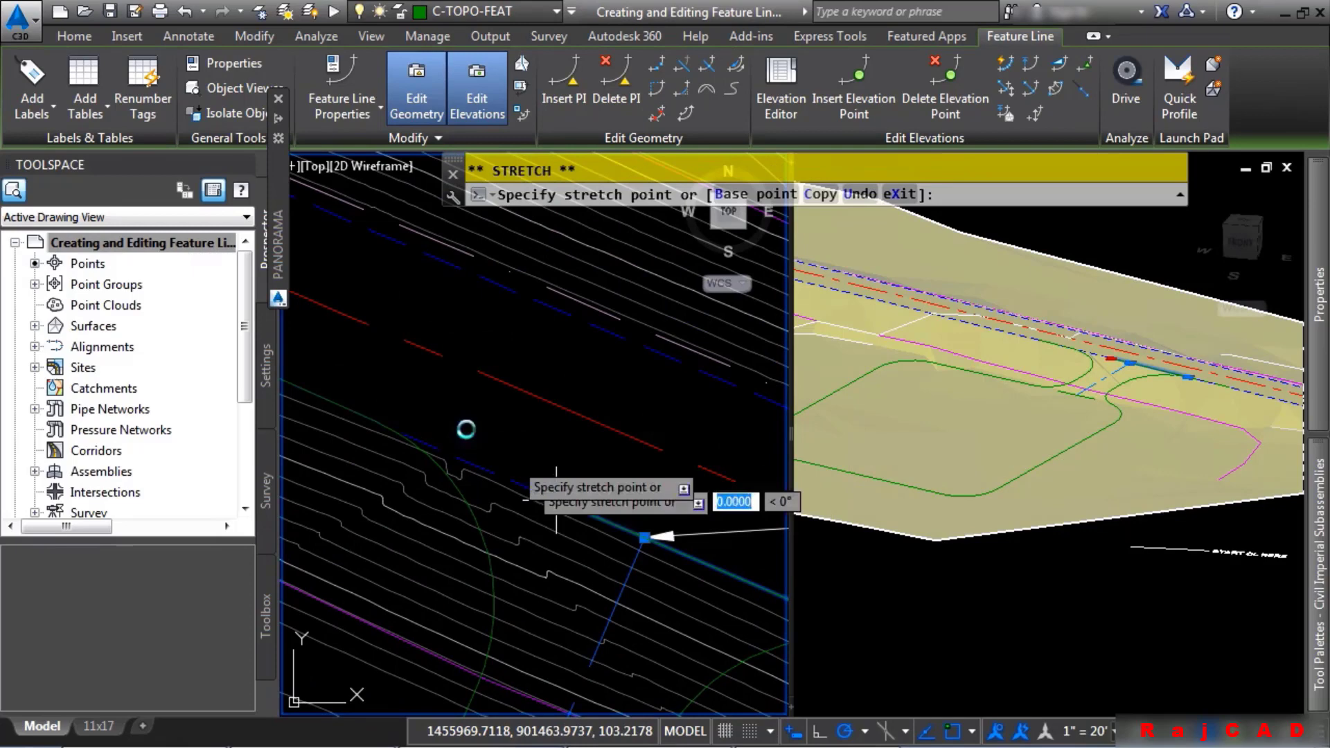
{"action": "left_click", "coordinate": [375, 421]}
{"action": "scroll", "coordinate": [569, 471], "scroll_direction": "down", "scroll_amount": 4}
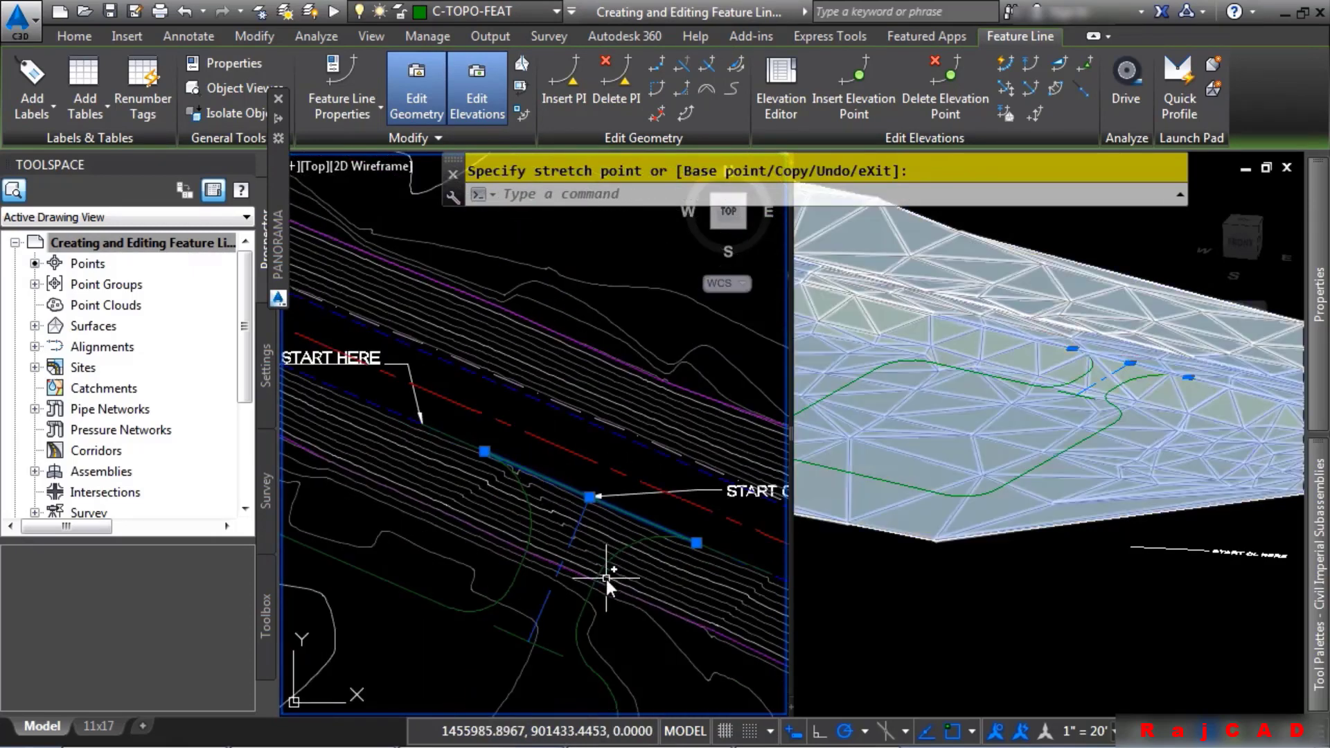
Step: Insert elevation points at a 5' increment along the feature line across the driveway's road entrance
{"action": "middle_click_drag", "start_coordinate": [601, 578], "coordinate": [537, 508]}
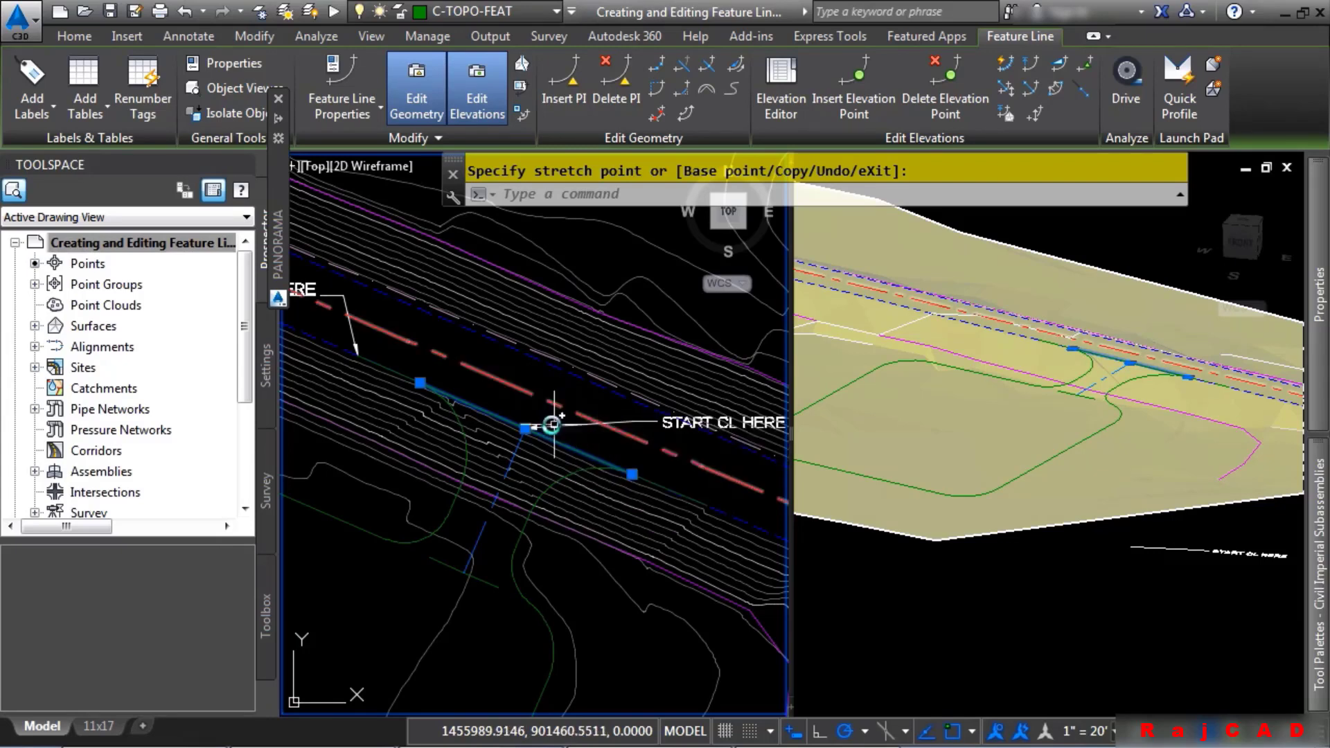
{"action": "left_click", "coordinate": [859, 97]}
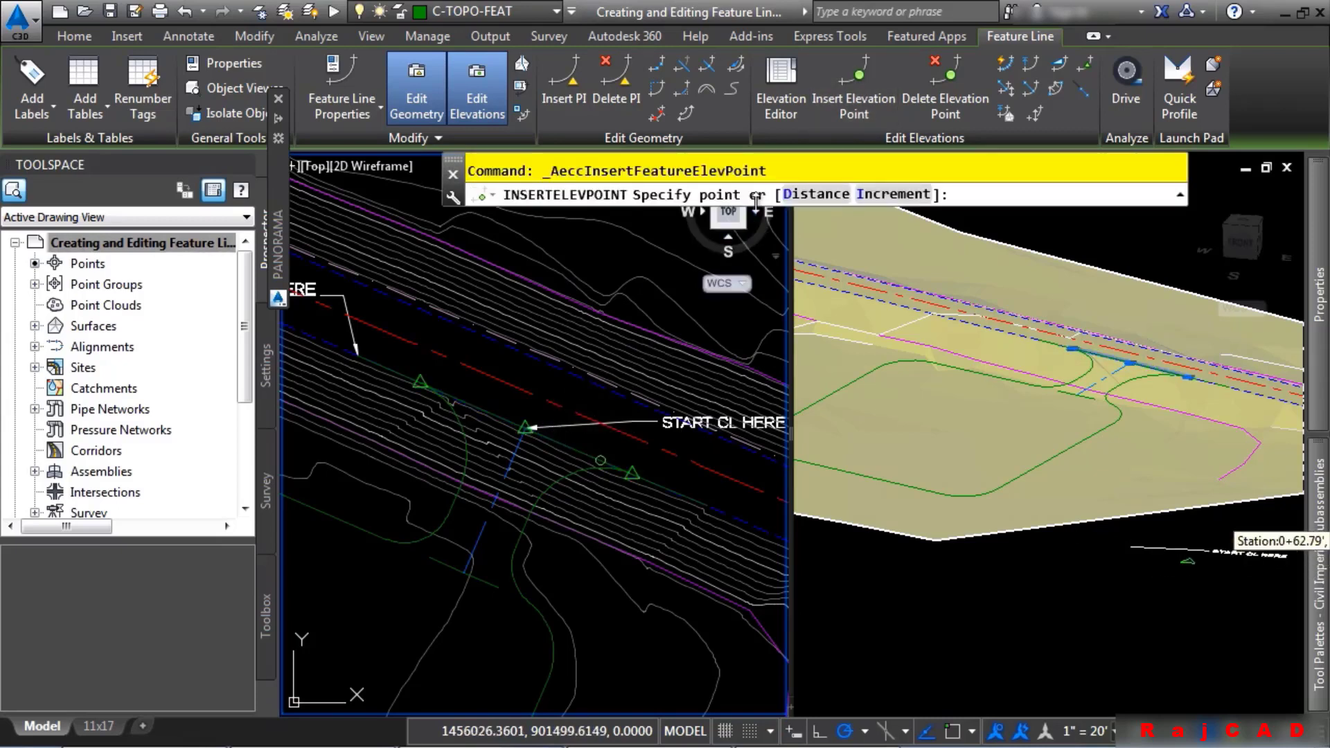
{"action": "left_click", "coordinate": [892, 194]}
{"action": "type", "text": "5"}
{"action": "key", "text": "Return"}
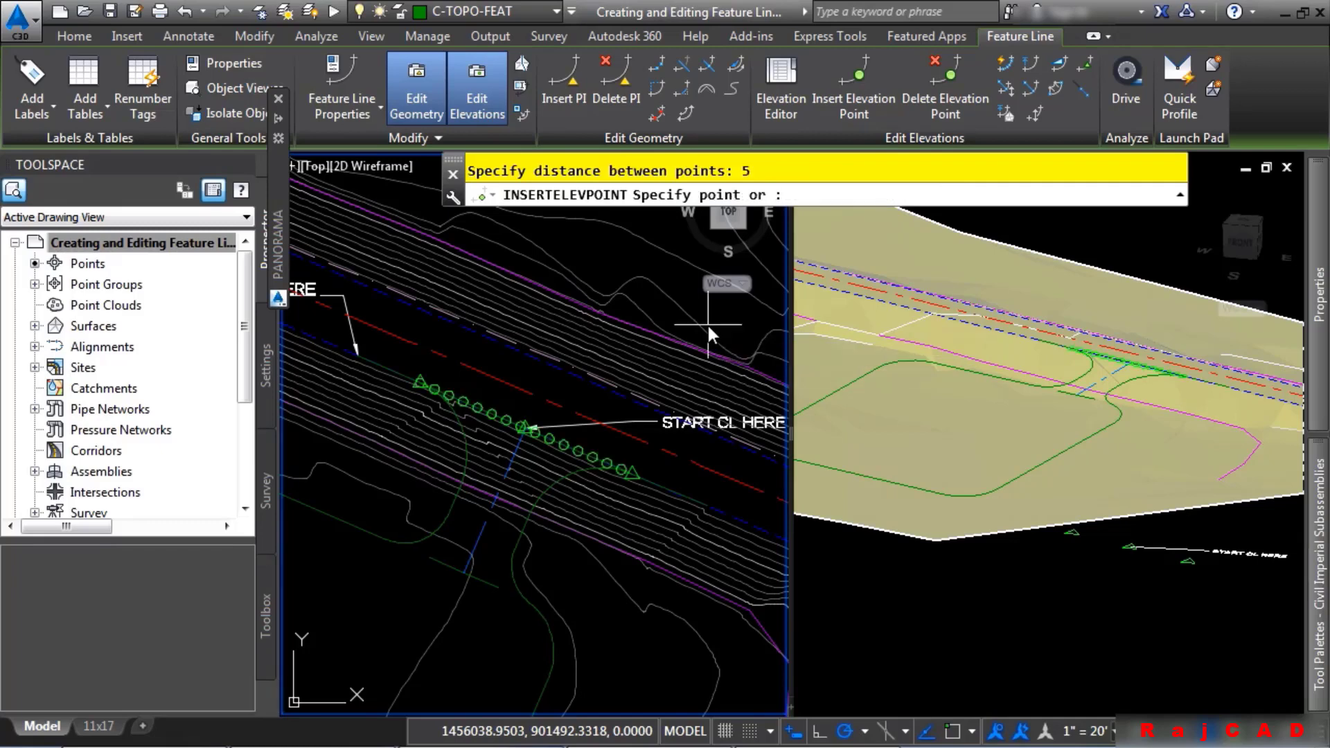
{"action": "key", "text": "Escape"}
Step: Stretch both ends of the short feature line at the driveway's lot end out to the ends of the adjoining fillets
{"action": "middle_click_drag", "start_coordinate": [448, 583], "coordinate": [536, 516]}
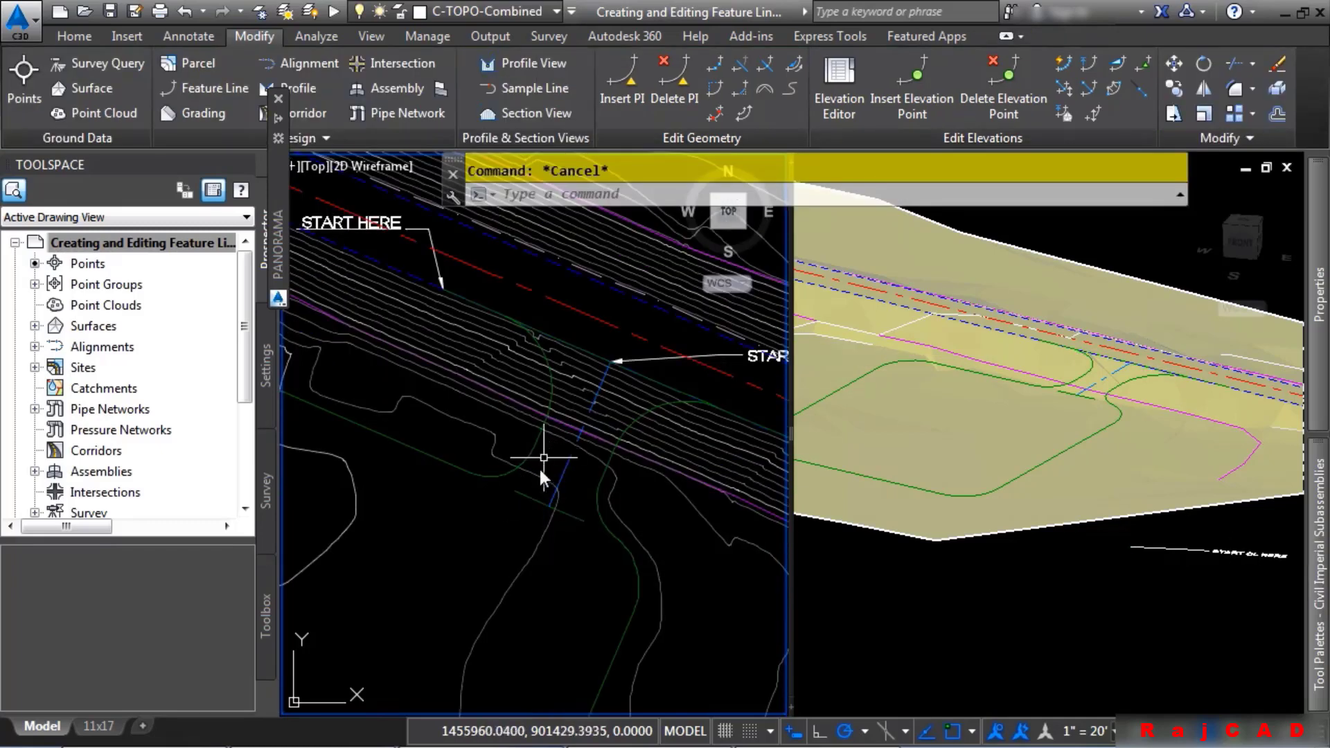
{"action": "left_click", "coordinate": [534, 500]}
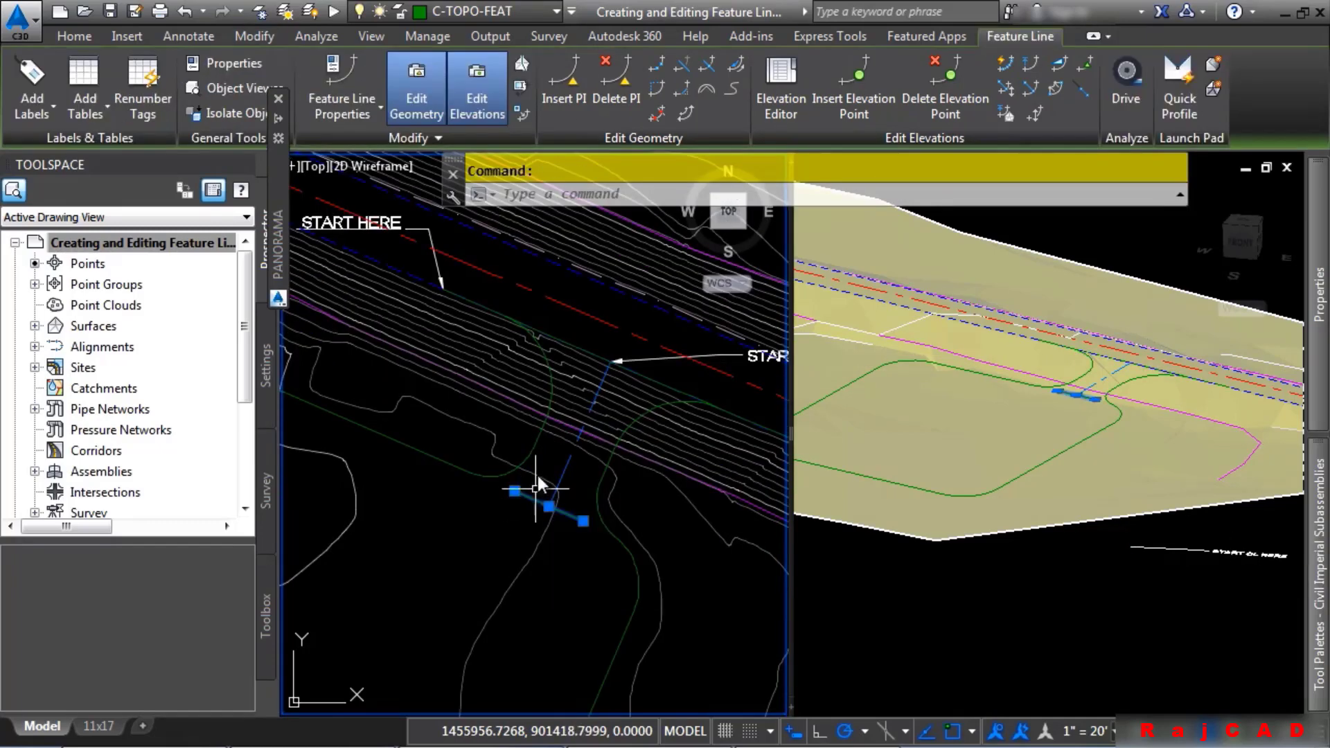
{"action": "left_click", "coordinate": [514, 491]}
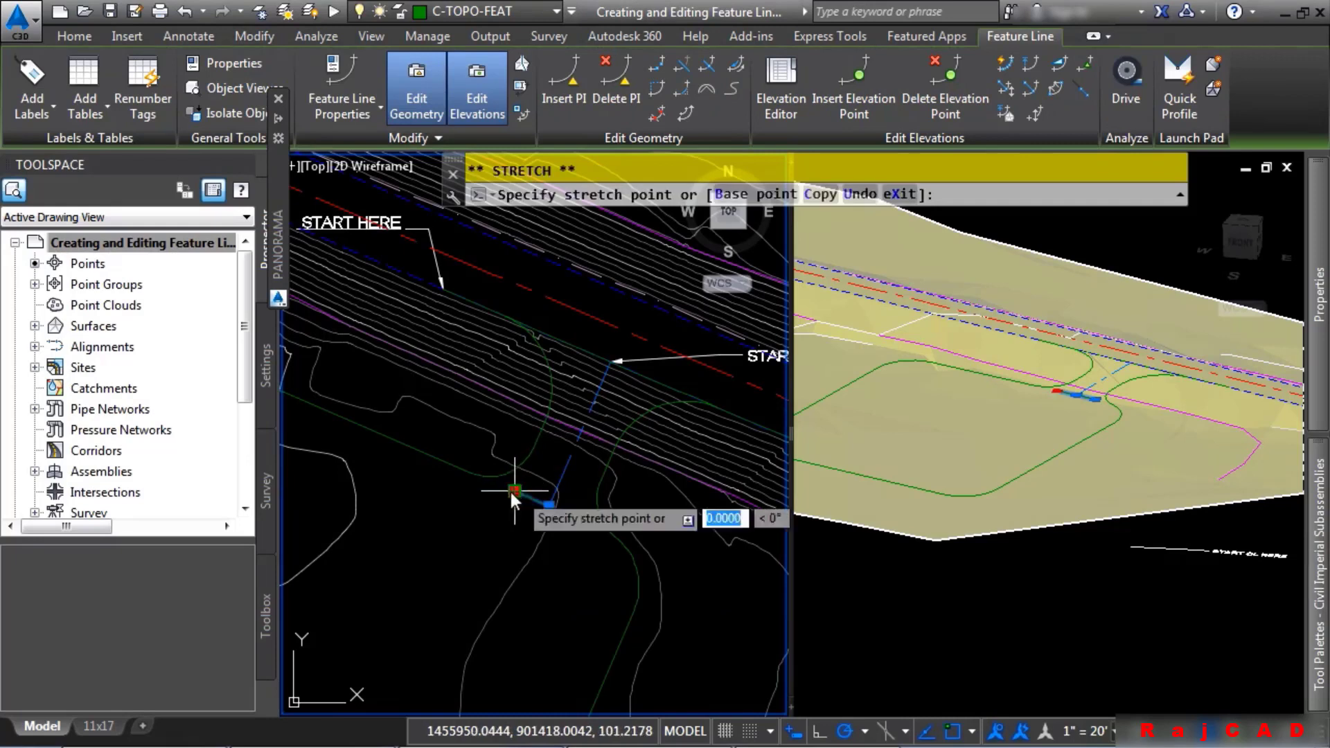
{"action": "left_click", "coordinate": [470, 474]}
{"action": "left_click", "coordinate": [583, 521]}
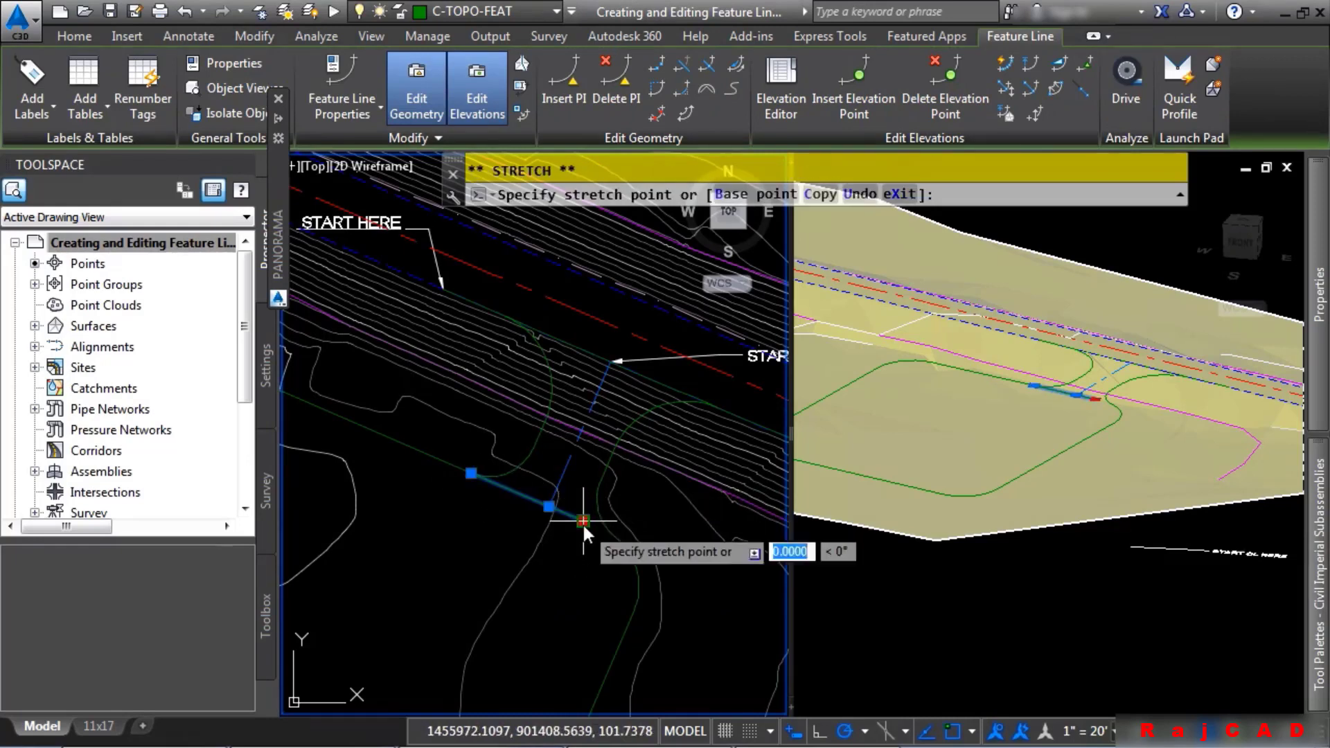
{"action": "left_click", "coordinate": [617, 549]}
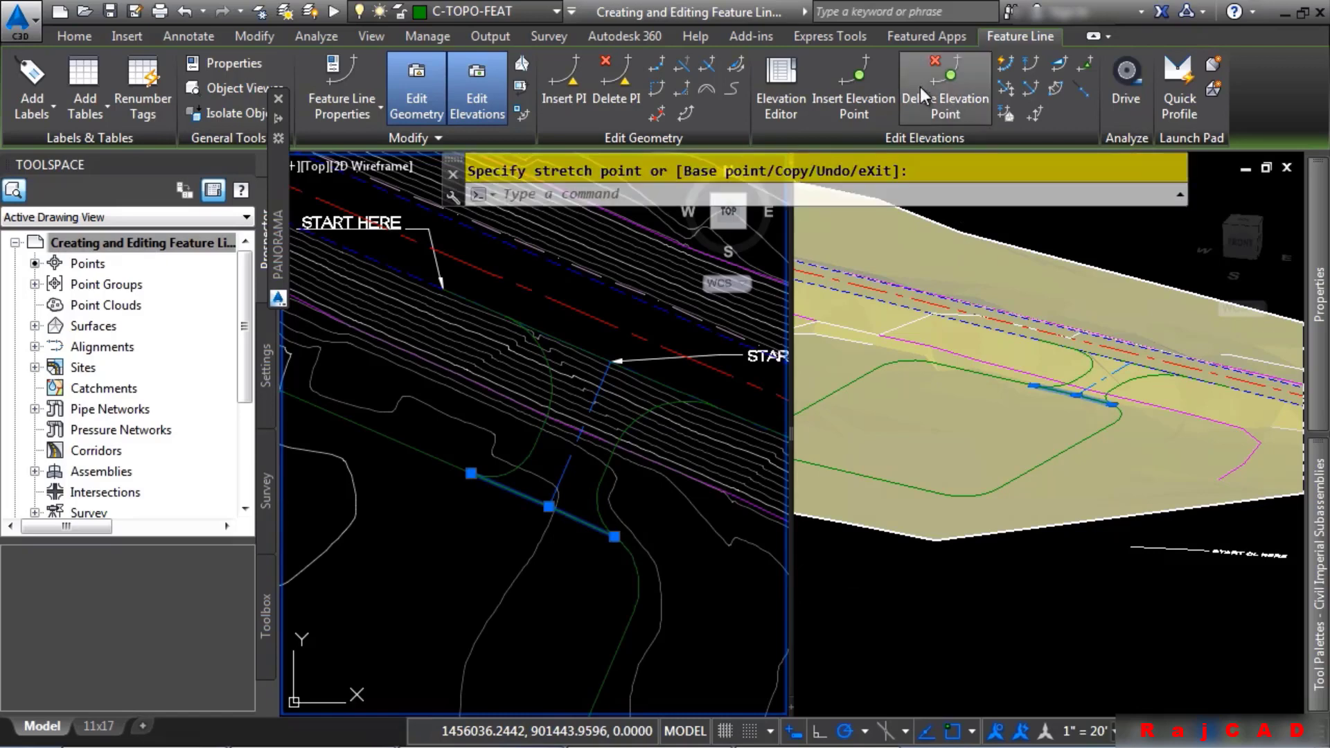
Step: Insert elevation points at a 5' increment along the feature line at the driveway's lot end
{"action": "left_click", "coordinate": [846, 74]}
{"action": "type", "text": "I"}
{"action": "key", "text": "Return"}
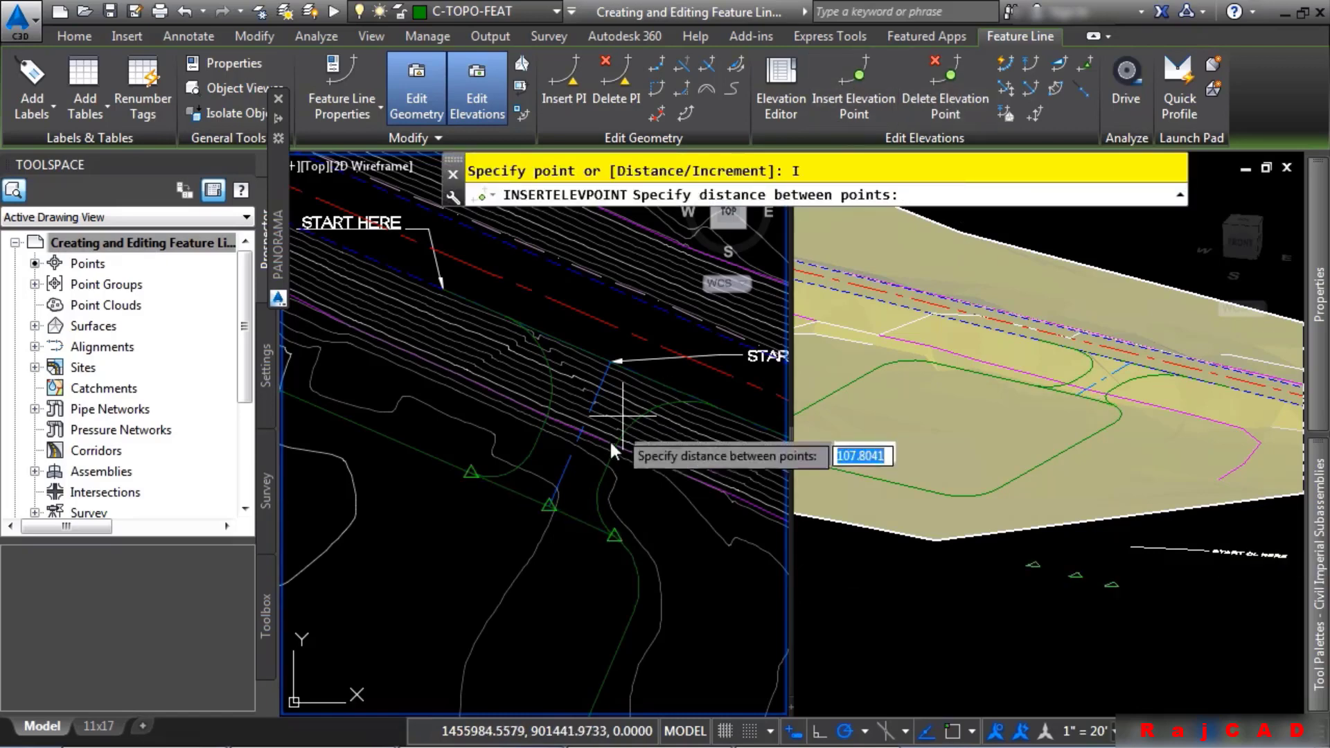
{"action": "type", "text": "5"}
{"action": "key", "text": "Return"}
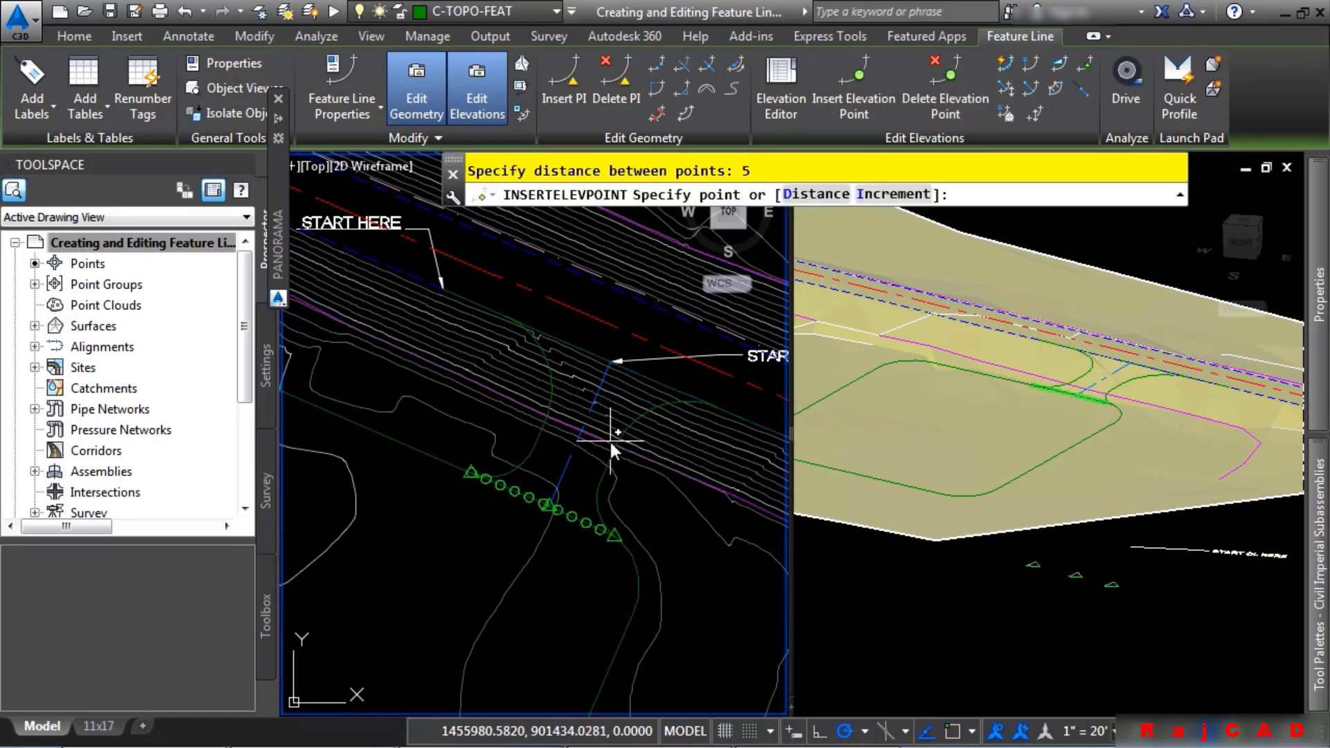
{"action": "key", "text": "Return"}
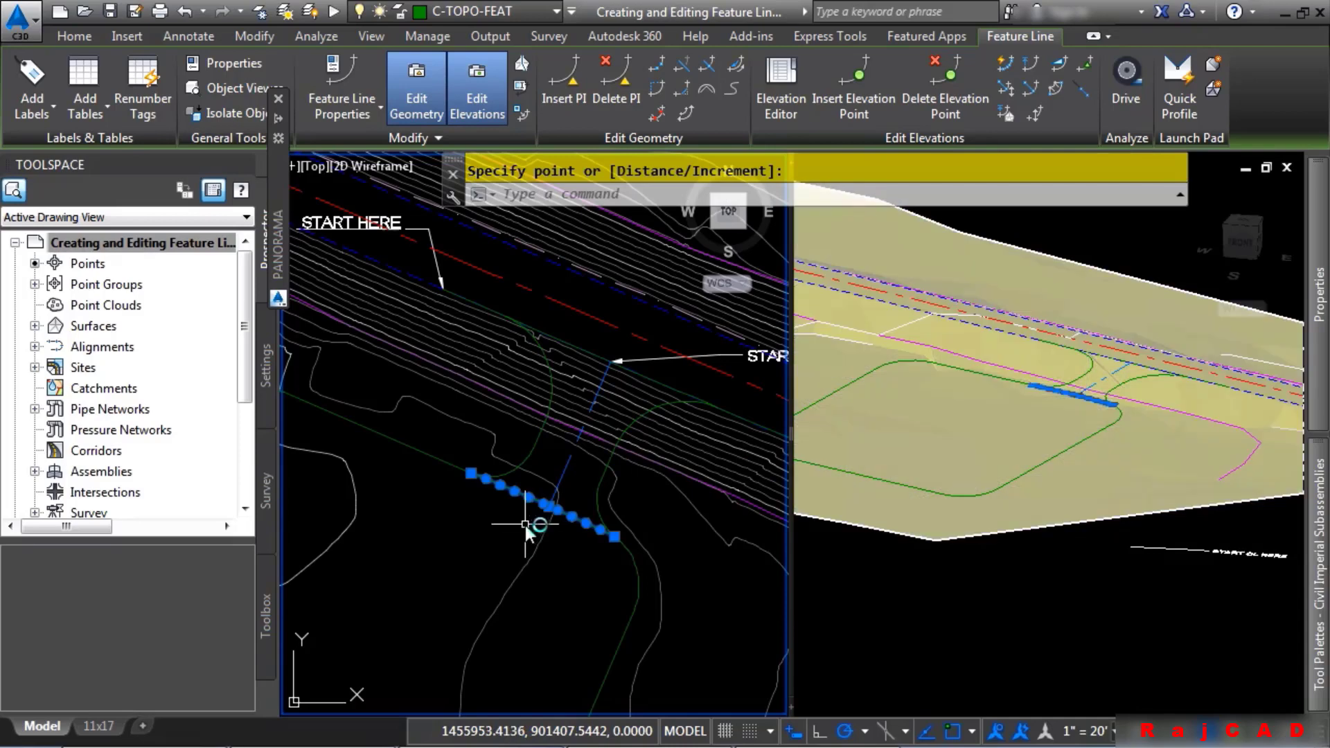
Step: Select all similar feature lines and examine the parking lot and driveway in 3D from different angles in the Object Viewer
{"action": "left_click", "coordinate": [448, 462]}
{"action": "right_click", "coordinate": [465, 513]}
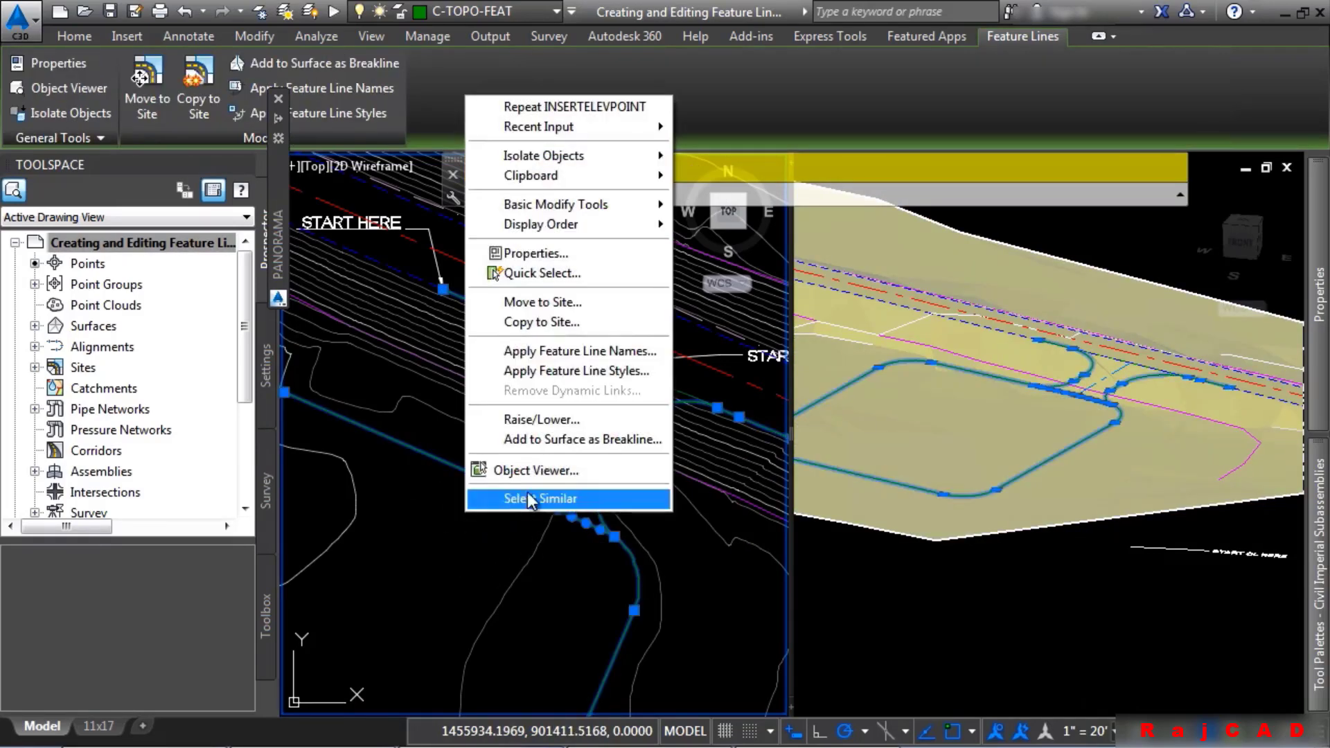
{"action": "left_click", "coordinate": [529, 499]}
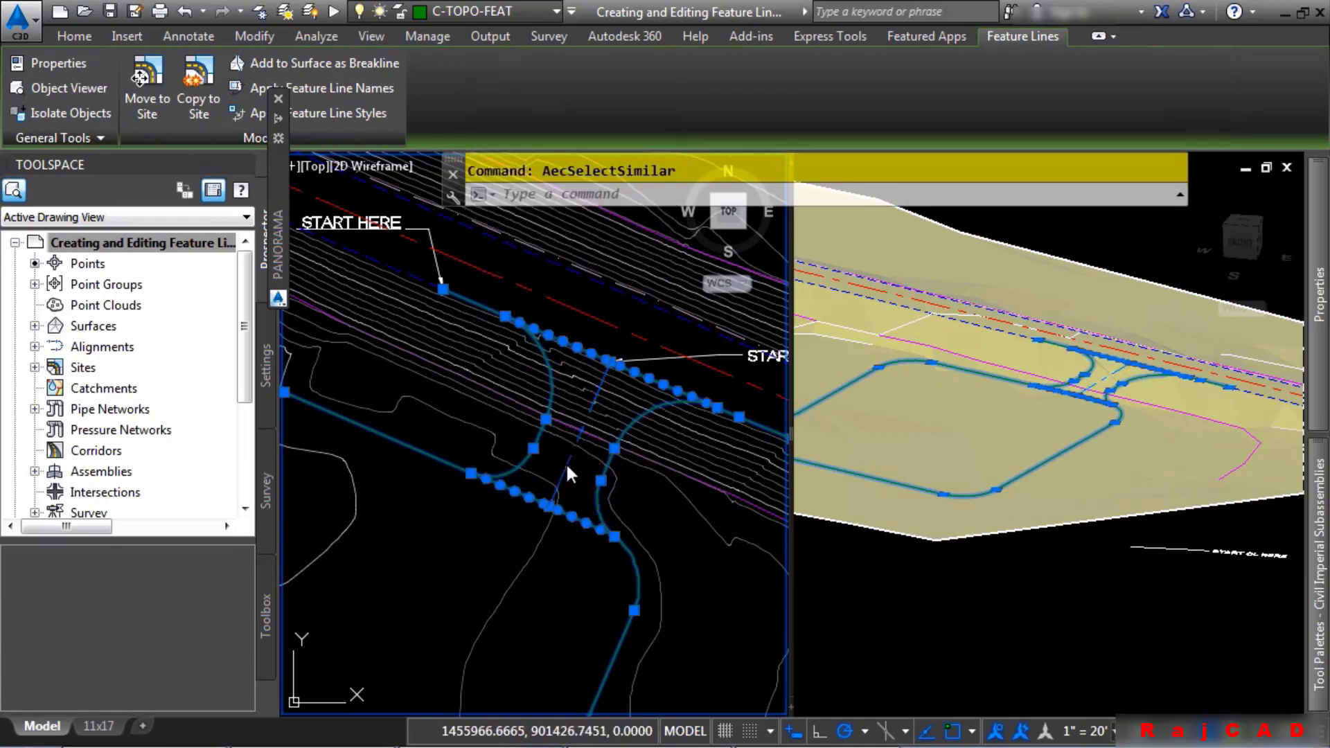
{"action": "scroll", "coordinate": [565, 463], "scroll_direction": "down", "scroll_amount": 3}
{"action": "scroll", "coordinate": [537, 552], "scroll_direction": "up", "scroll_amount": 2}
{"action": "right_click", "coordinate": [604, 550]}
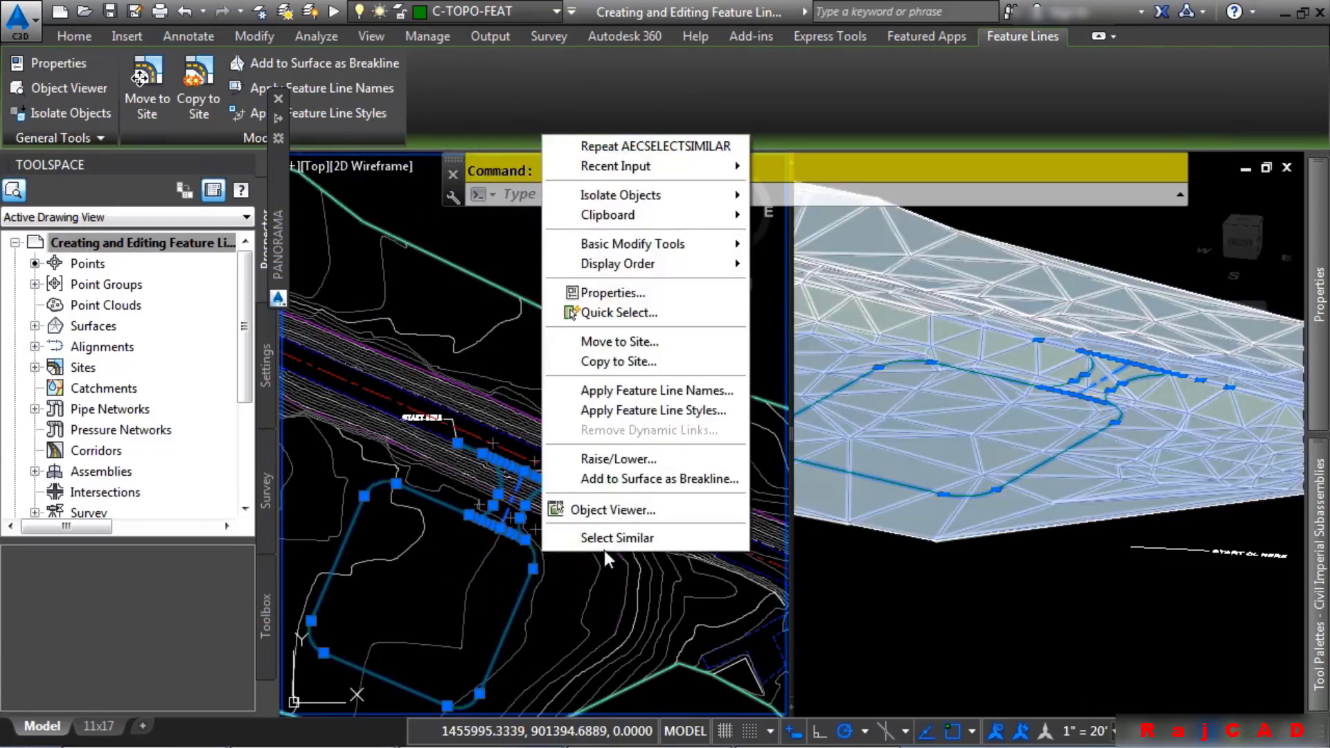
{"action": "left_click", "coordinate": [646, 511]}
{"action": "left_click_drag", "start_coordinate": [606, 612], "coordinate": [820, 374]}
{"action": "left_click_drag", "start_coordinate": [677, 291], "coordinate": [492, 419]}
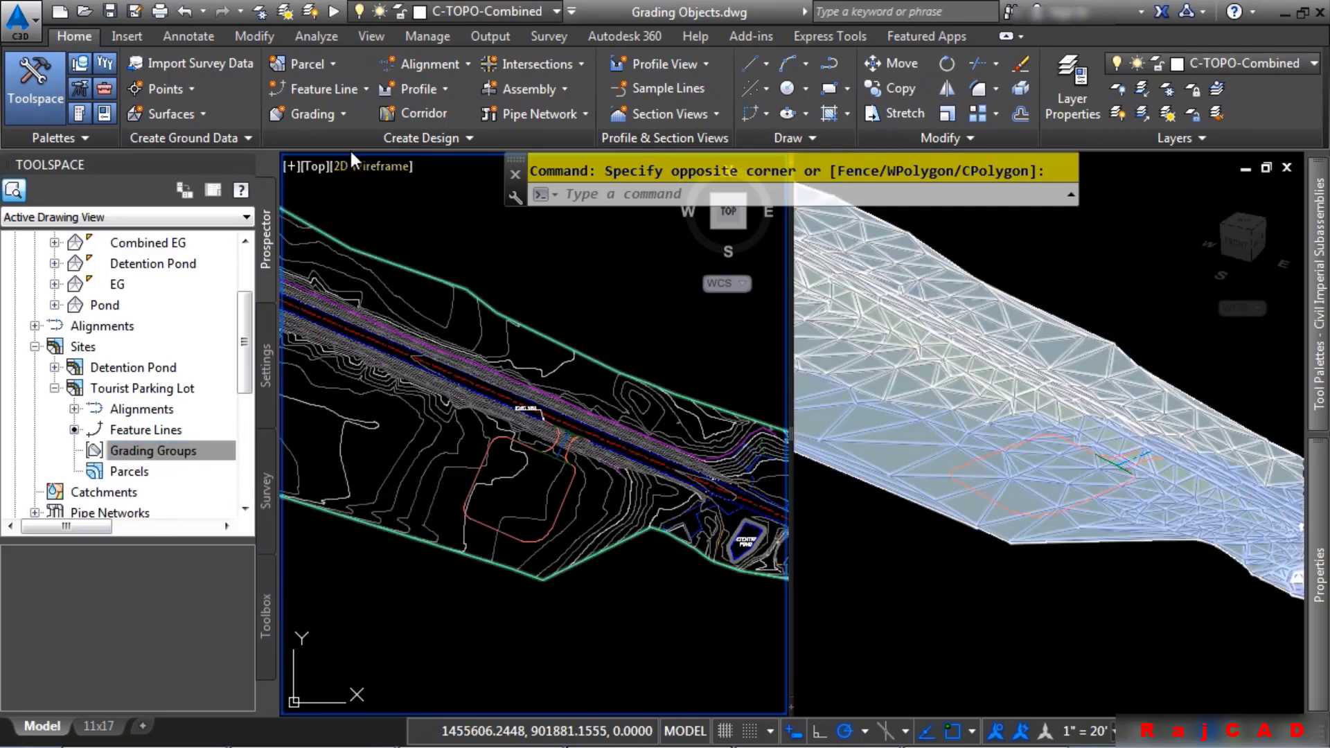
Step: Create a grading group named Dayighting in the Tourist Parking Lot site and set Combined EG as the target surface
{"action": "left_click", "coordinate": [324, 117]}
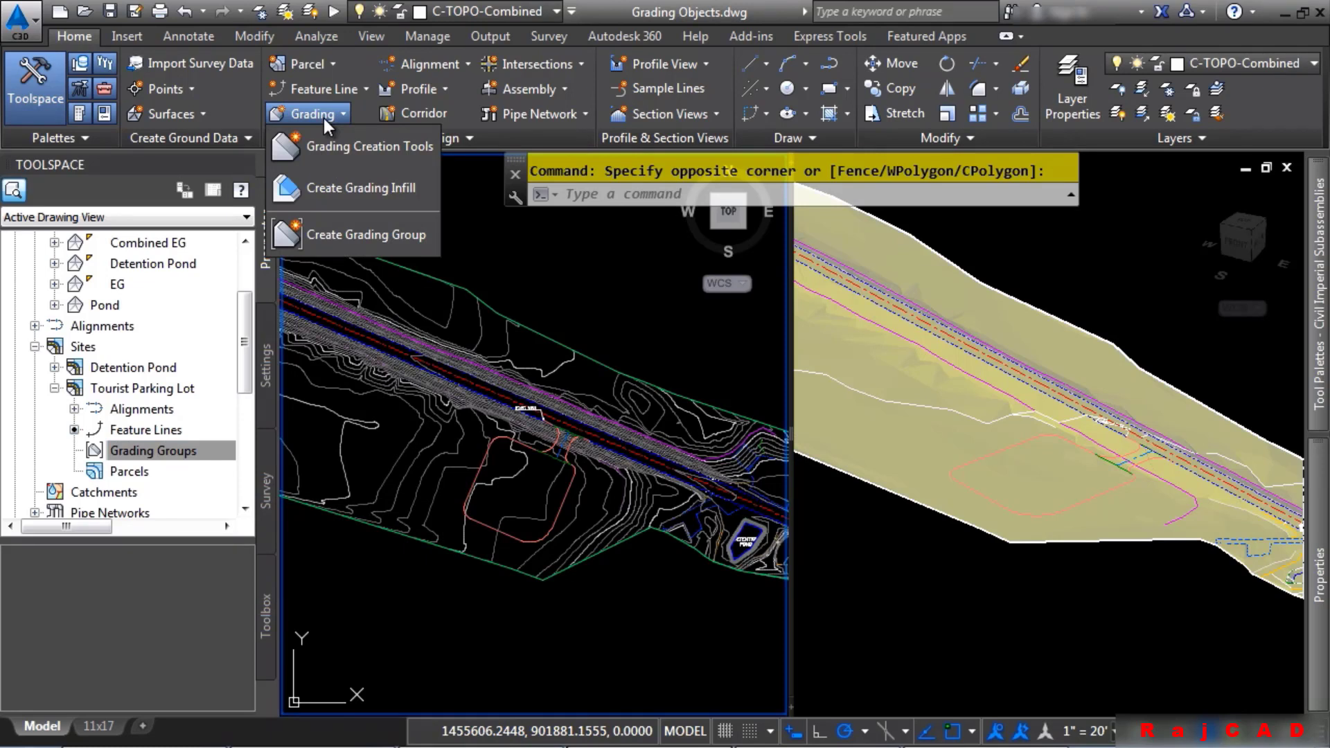
{"action": "left_click", "coordinate": [343, 142]}
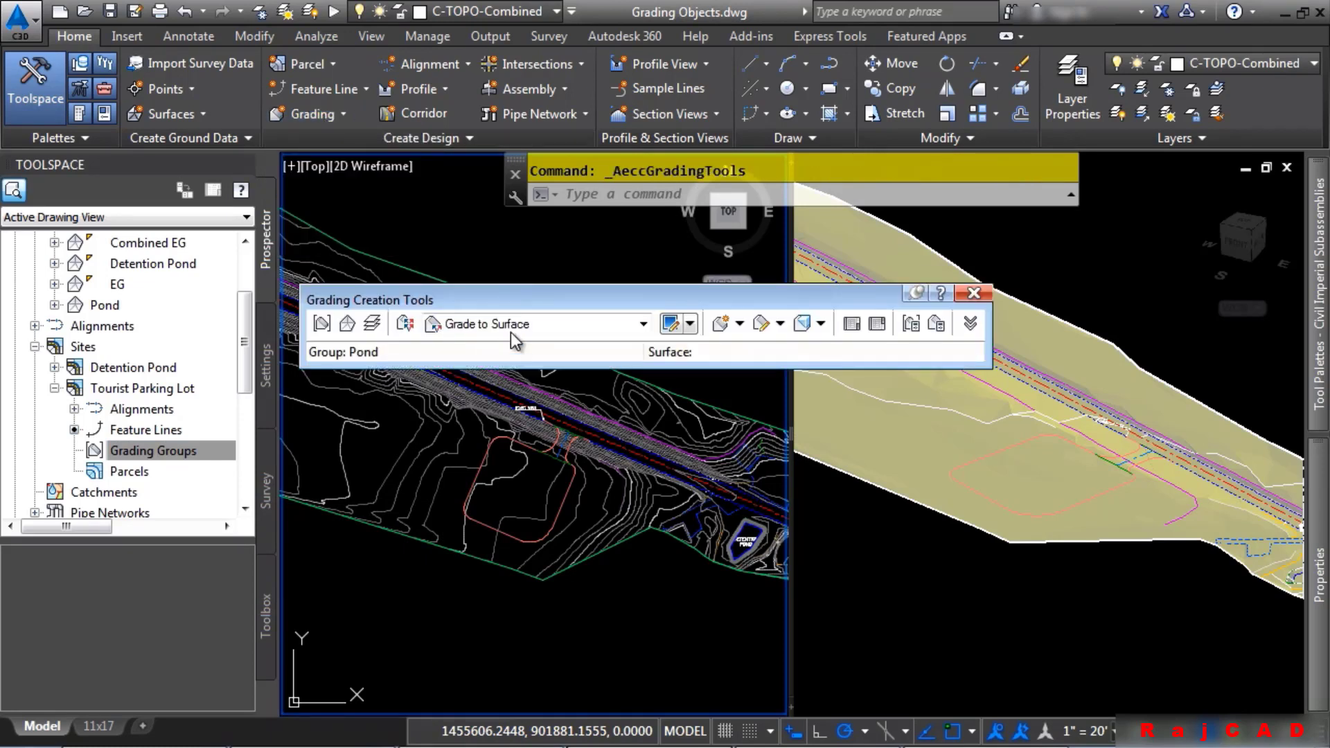
{"action": "left_click_drag", "start_coordinate": [530, 298], "coordinate": [533, 238]}
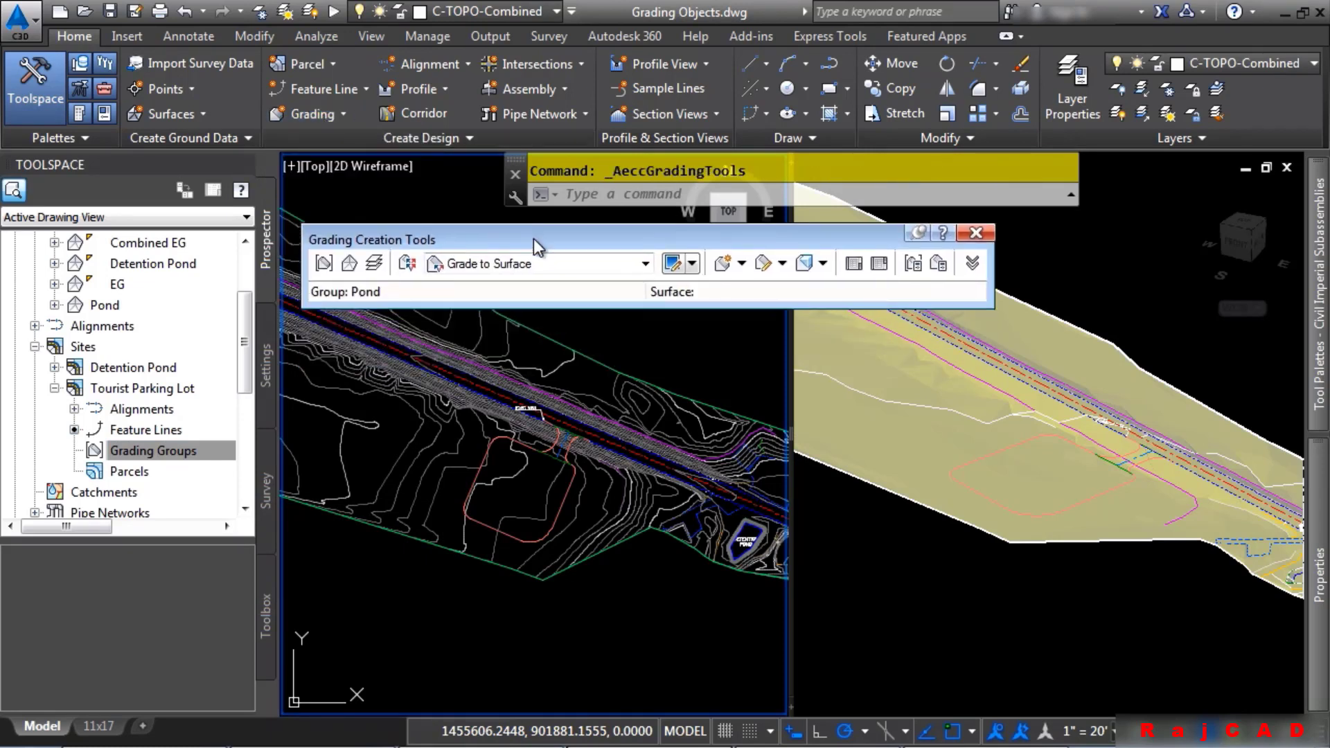
{"action": "left_click", "coordinate": [324, 264]}
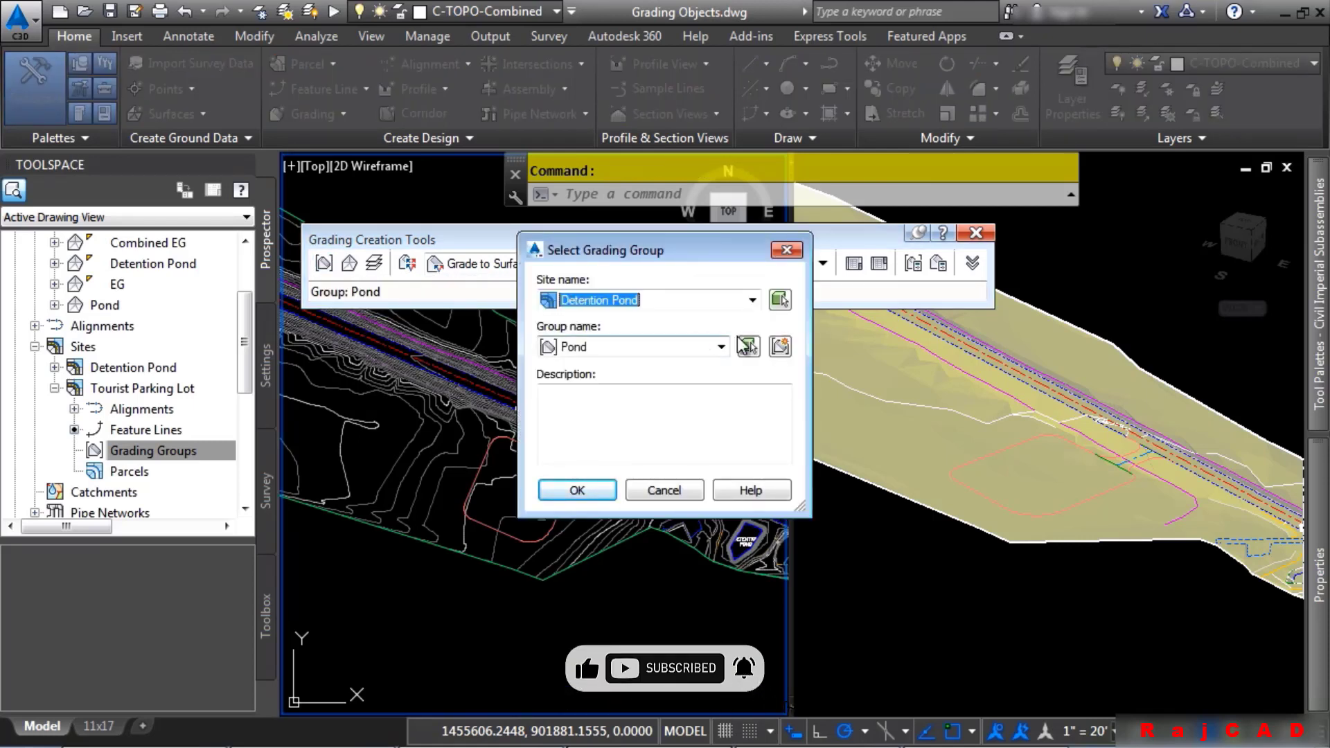
{"action": "left_click", "coordinate": [750, 298]}
{"action": "left_click", "coordinate": [630, 337]}
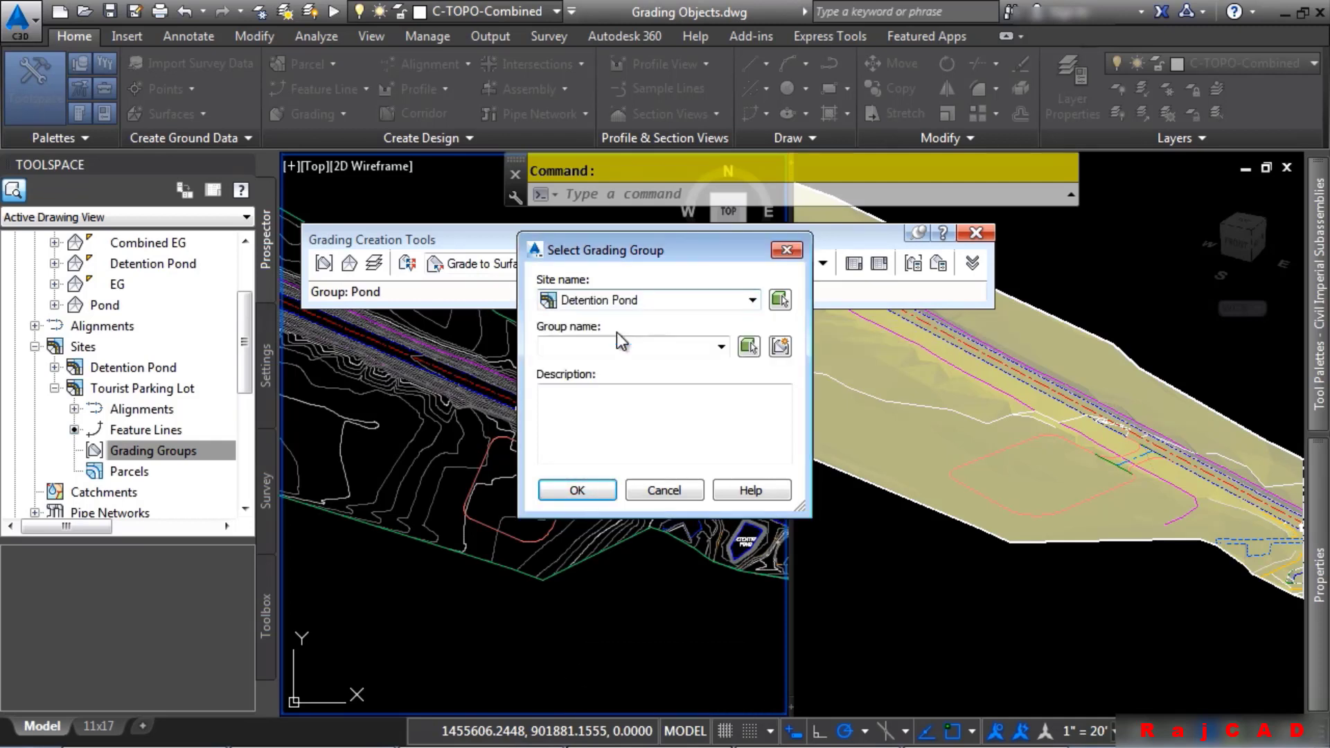
{"action": "left_click", "coordinate": [778, 346]}
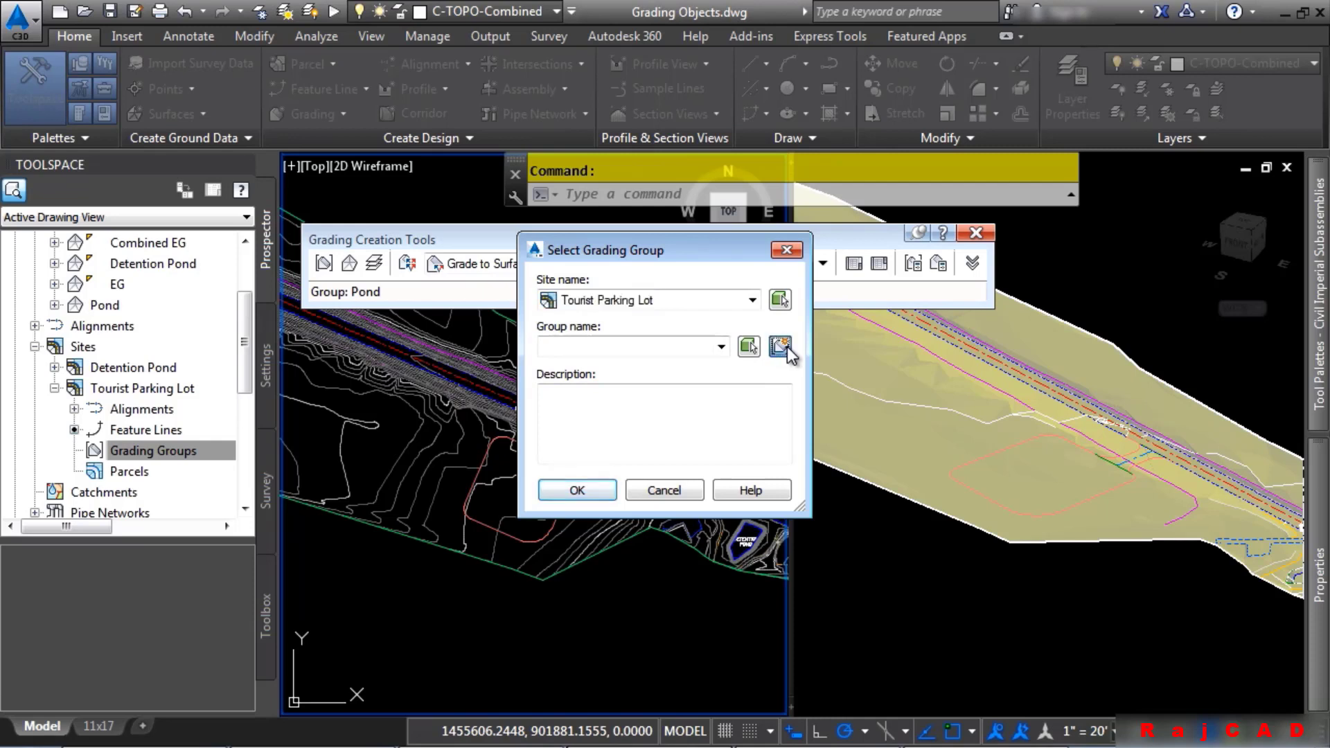
{"action": "type", "text": "Dayighting"}
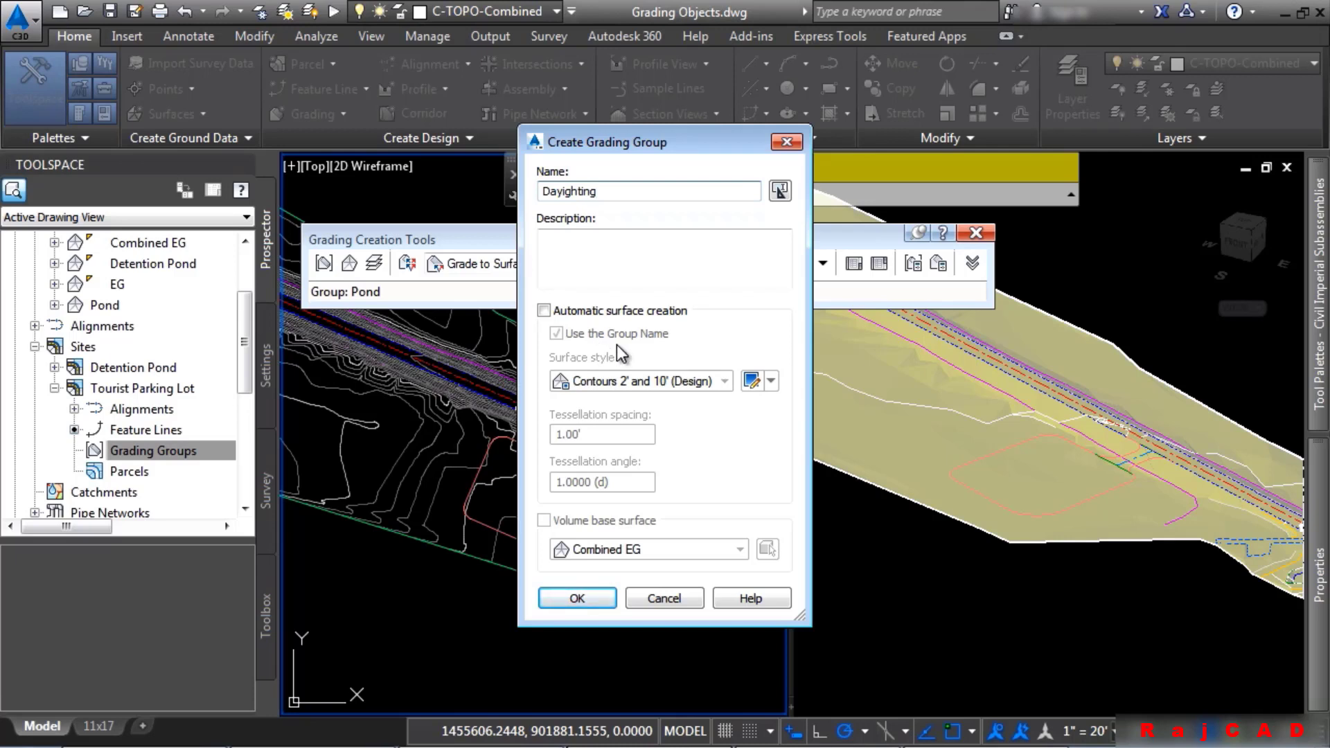
{"action": "left_click", "coordinate": [579, 598]}
{"action": "left_click", "coordinate": [591, 496]}
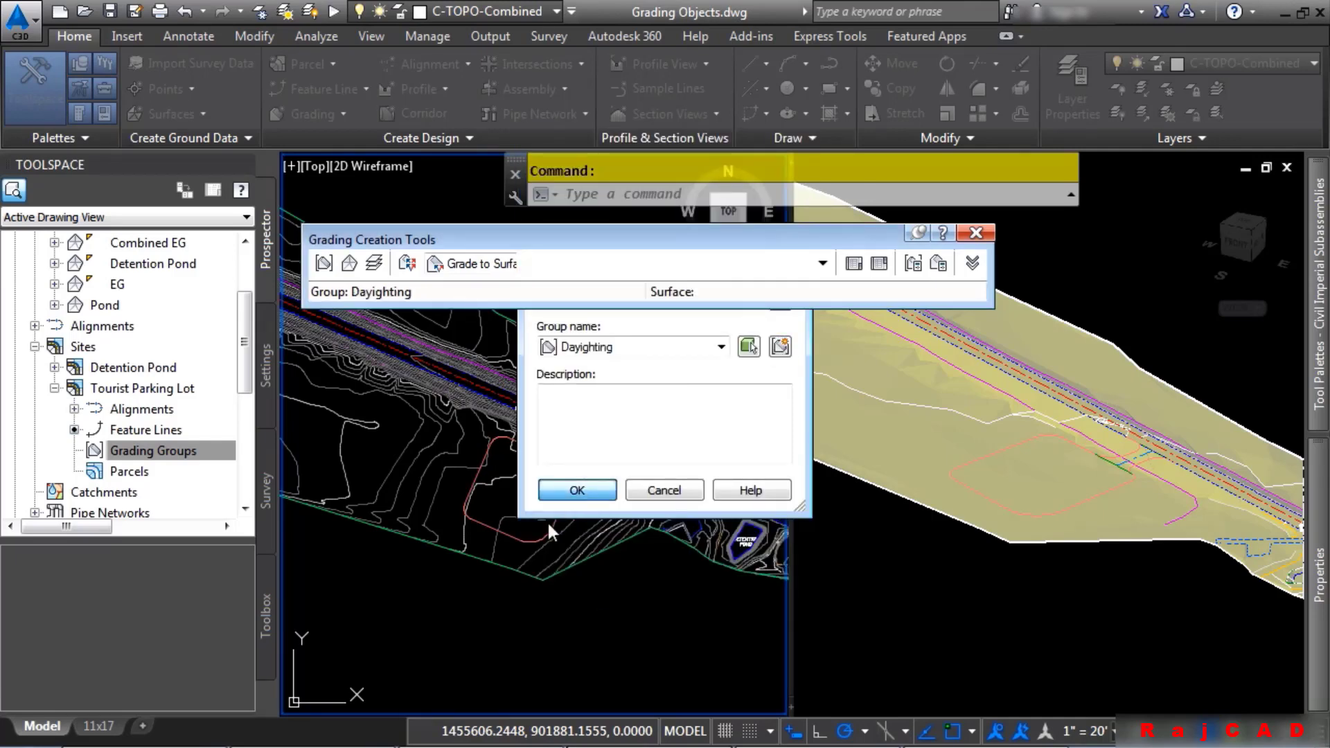
{"action": "left_click", "coordinate": [348, 264]}
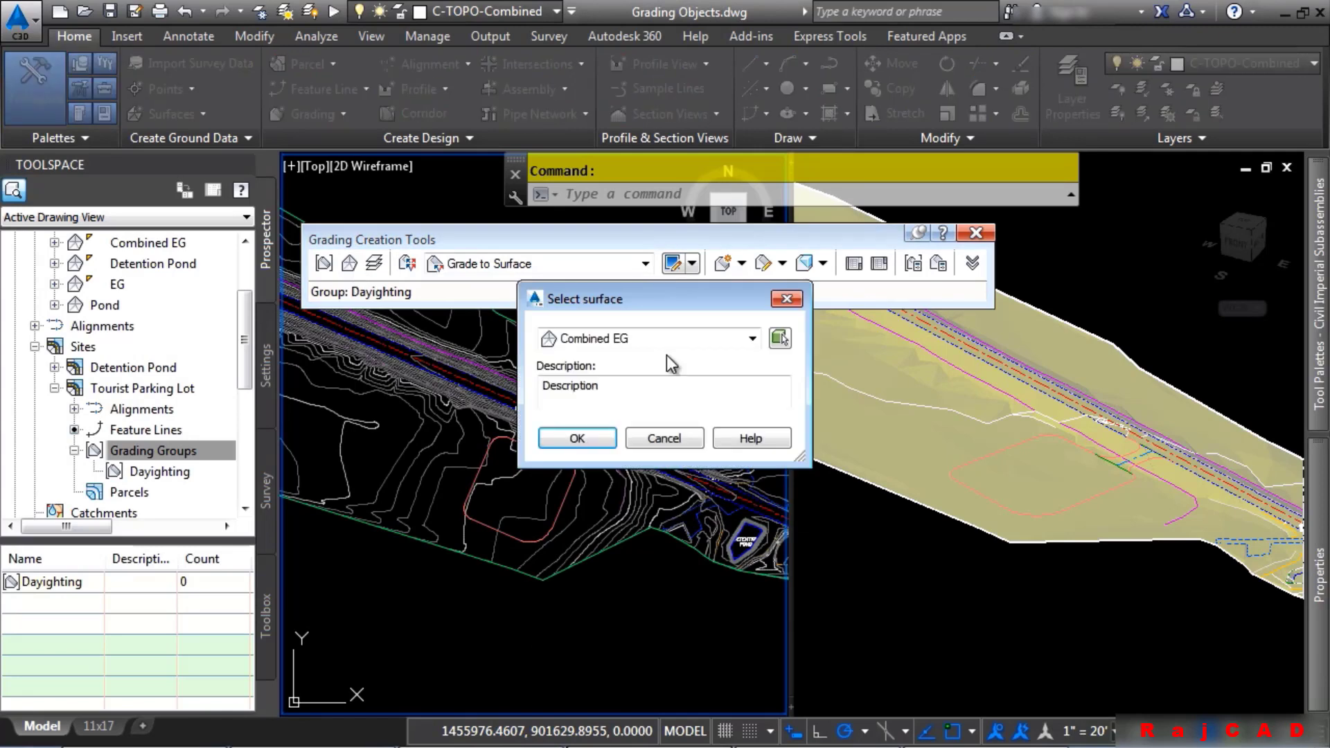
{"action": "left_click", "coordinate": [577, 435]}
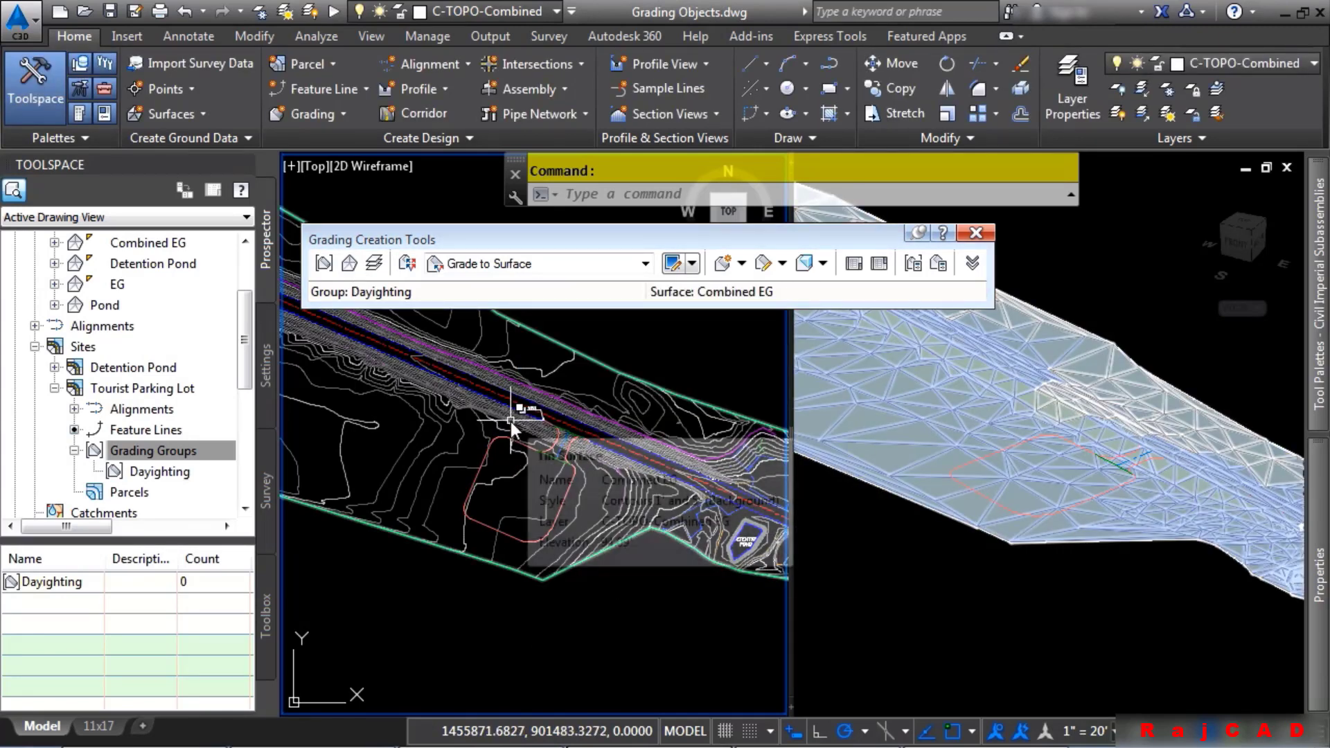
Step: Examine the available grading criteria and the criteria contained in the Basic Set
{"action": "left_click", "coordinate": [644, 264]}
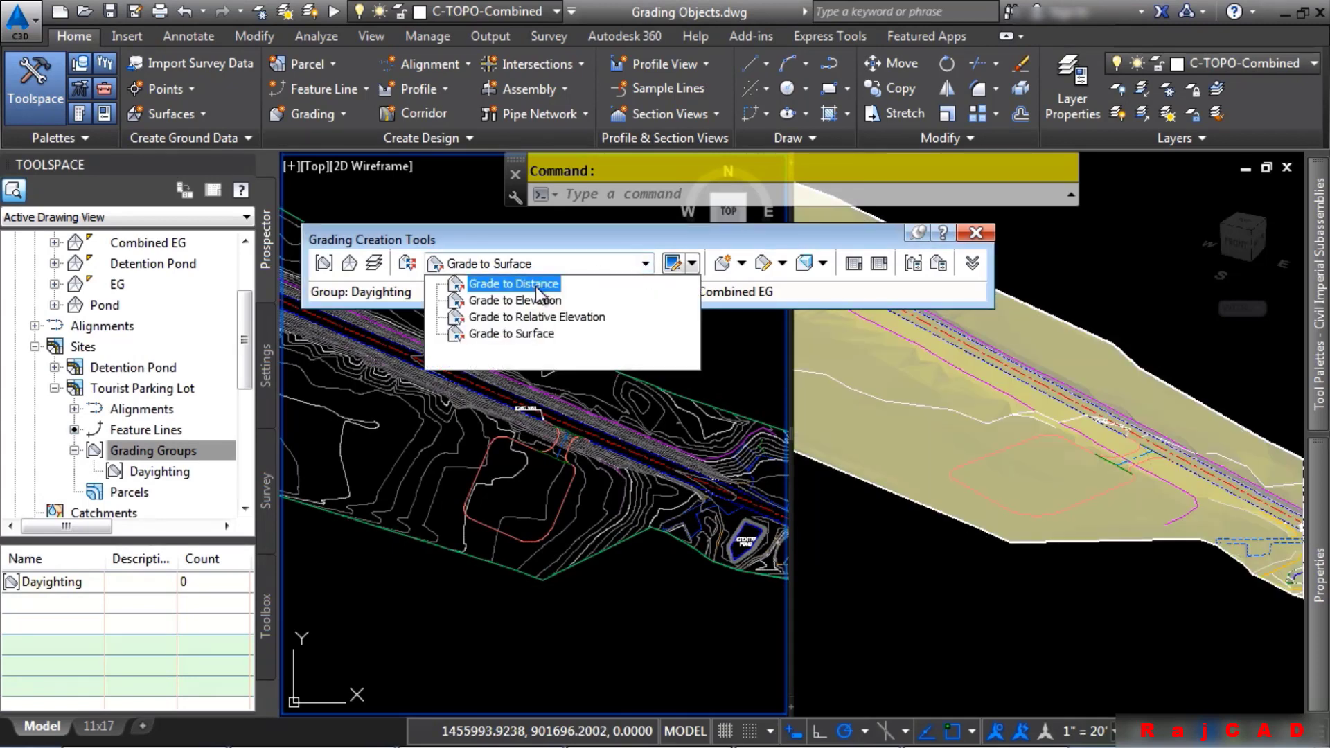
{"action": "left_click", "coordinate": [612, 234]}
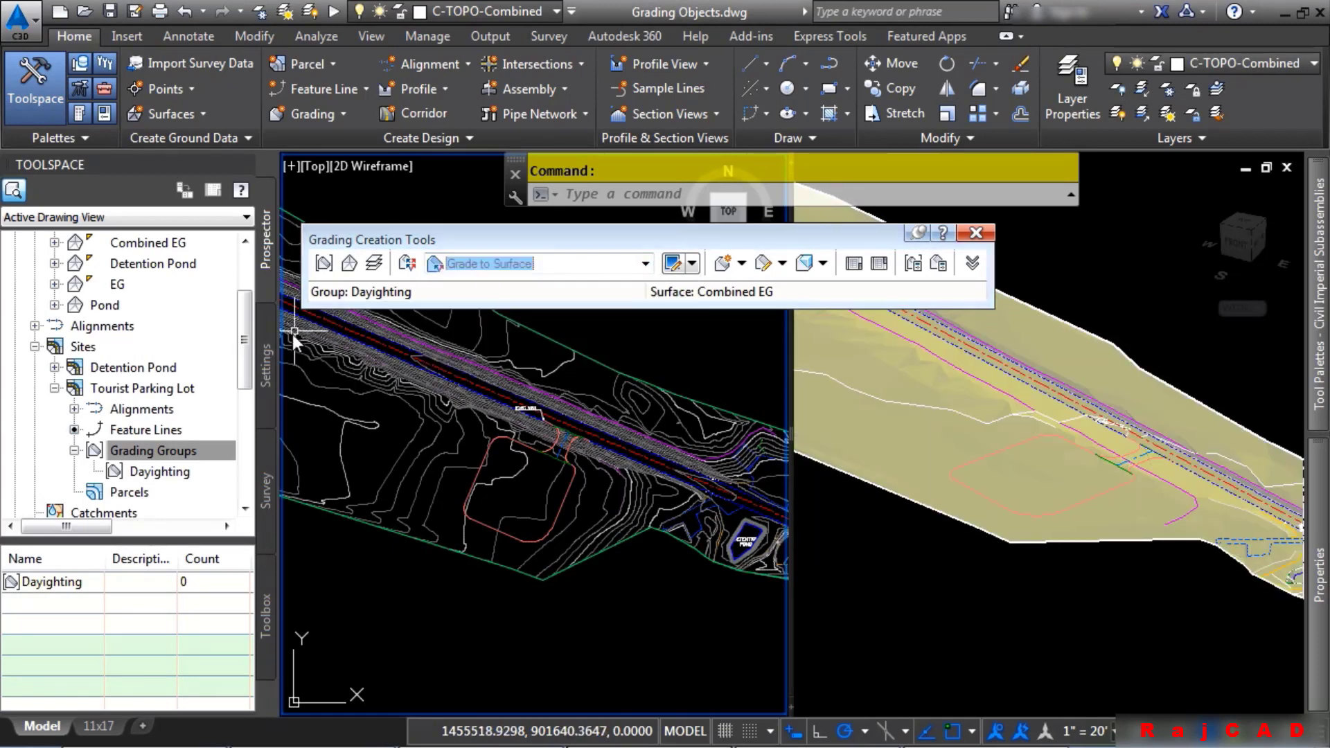
{"action": "left_click", "coordinate": [262, 365]}
{"action": "scroll", "coordinate": [163, 408], "scroll_direction": "down", "scroll_amount": 2}
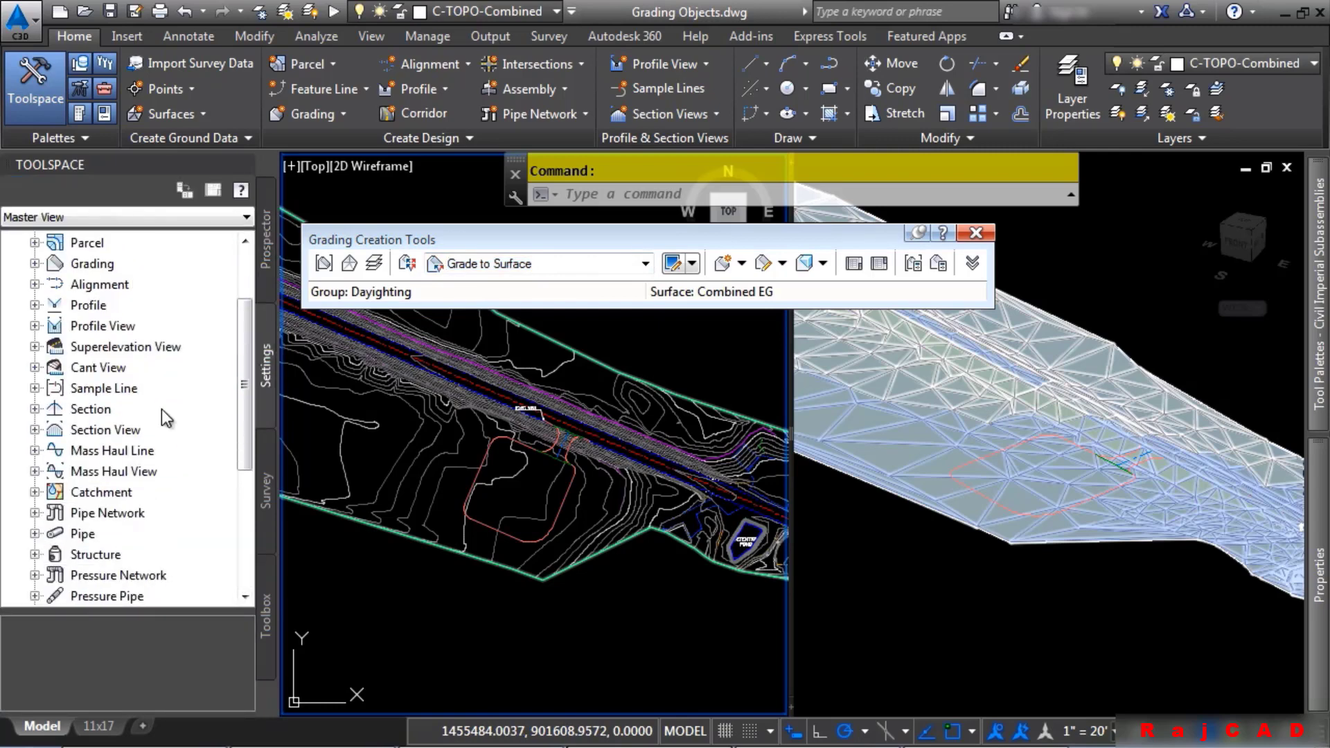
{"action": "left_click", "coordinate": [34, 263]}
{"action": "left_click", "coordinate": [55, 304]}
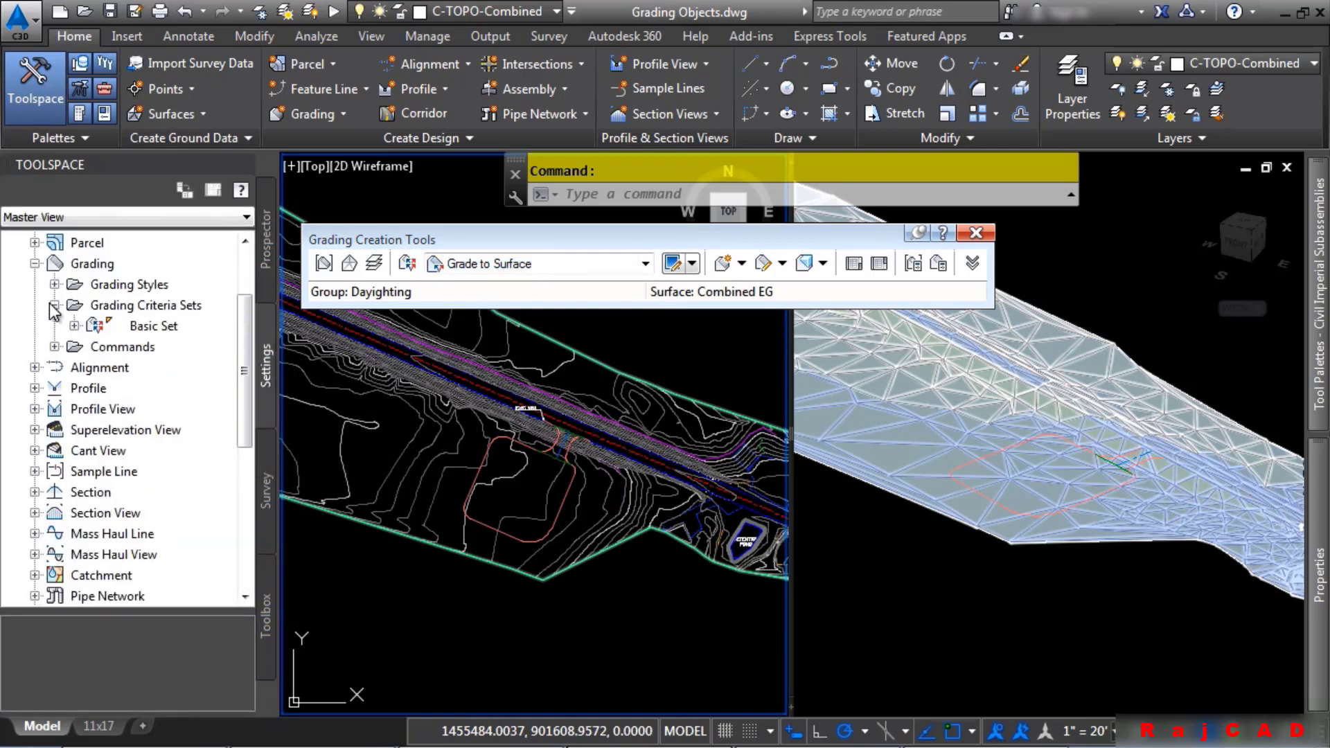
{"action": "left_click", "coordinate": [74, 326]}
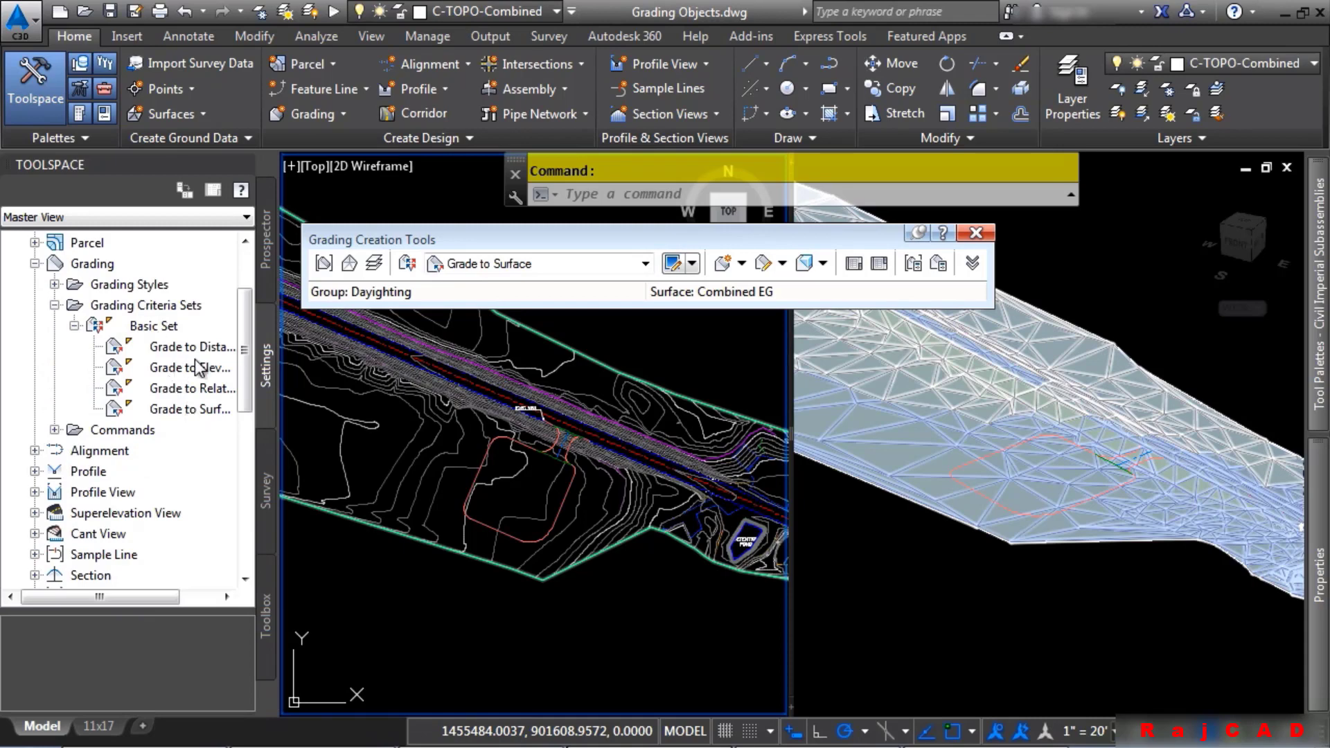
{"action": "left_click", "coordinate": [55, 304]}
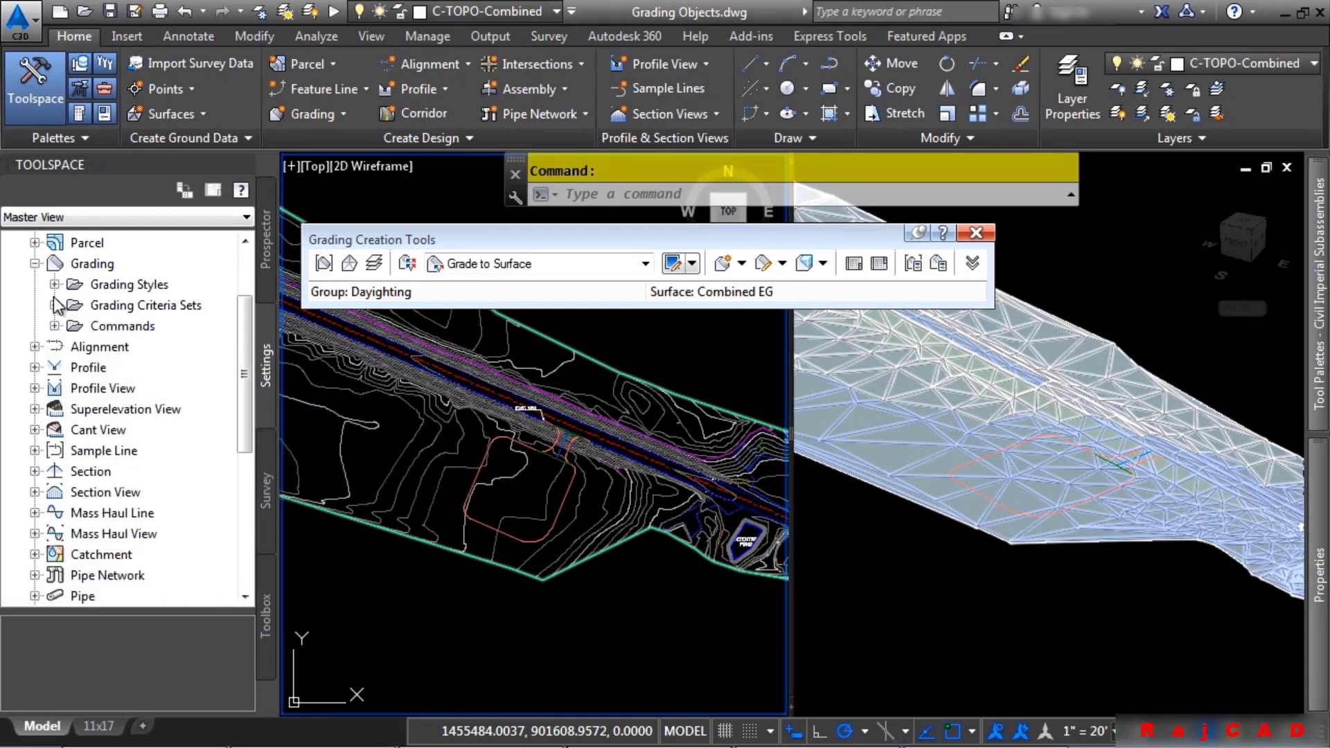
{"action": "left_click", "coordinate": [34, 263]}
Step: Create a Grade to Surface grading outside the parking lot feature line along its entire length, with 4:1 cut and fill slopes
{"action": "scroll", "coordinate": [537, 492], "scroll_direction": "up", "scroll_amount": 3}
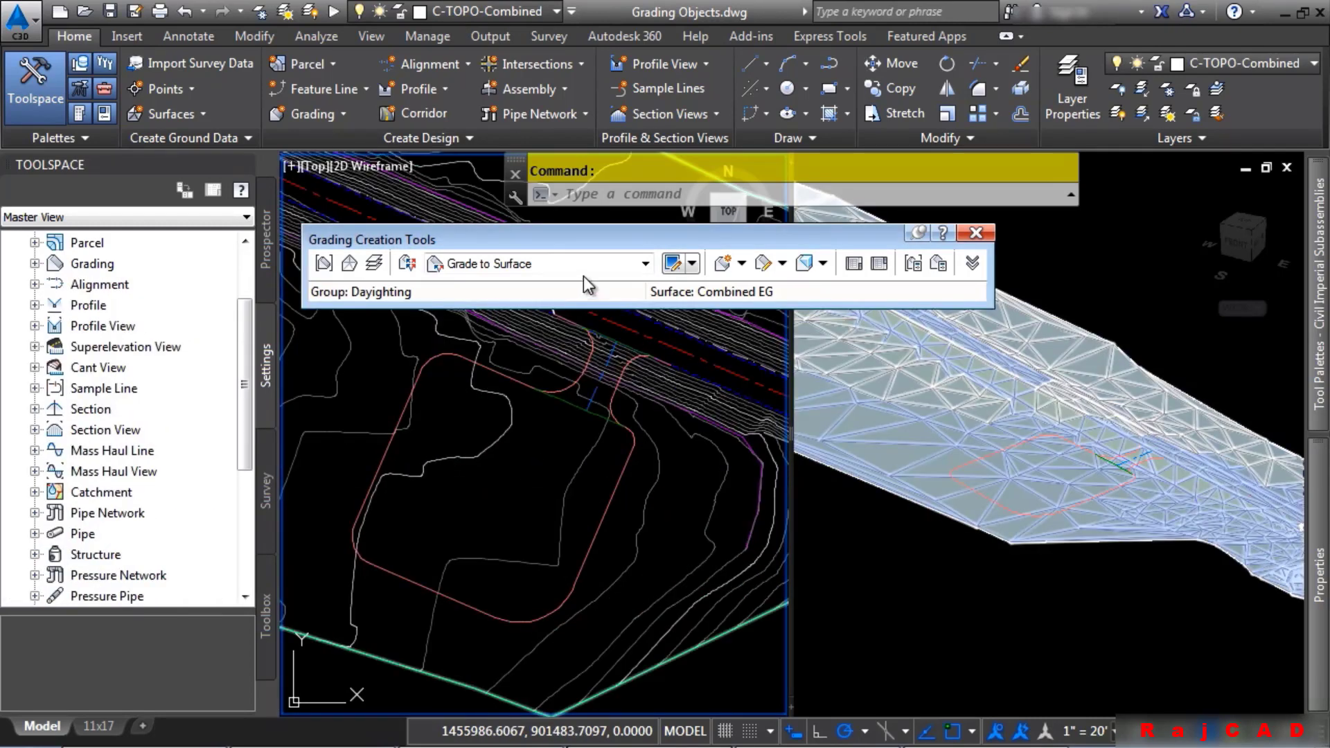
{"action": "left_click", "coordinate": [588, 268]}
{"action": "left_click", "coordinate": [511, 331]}
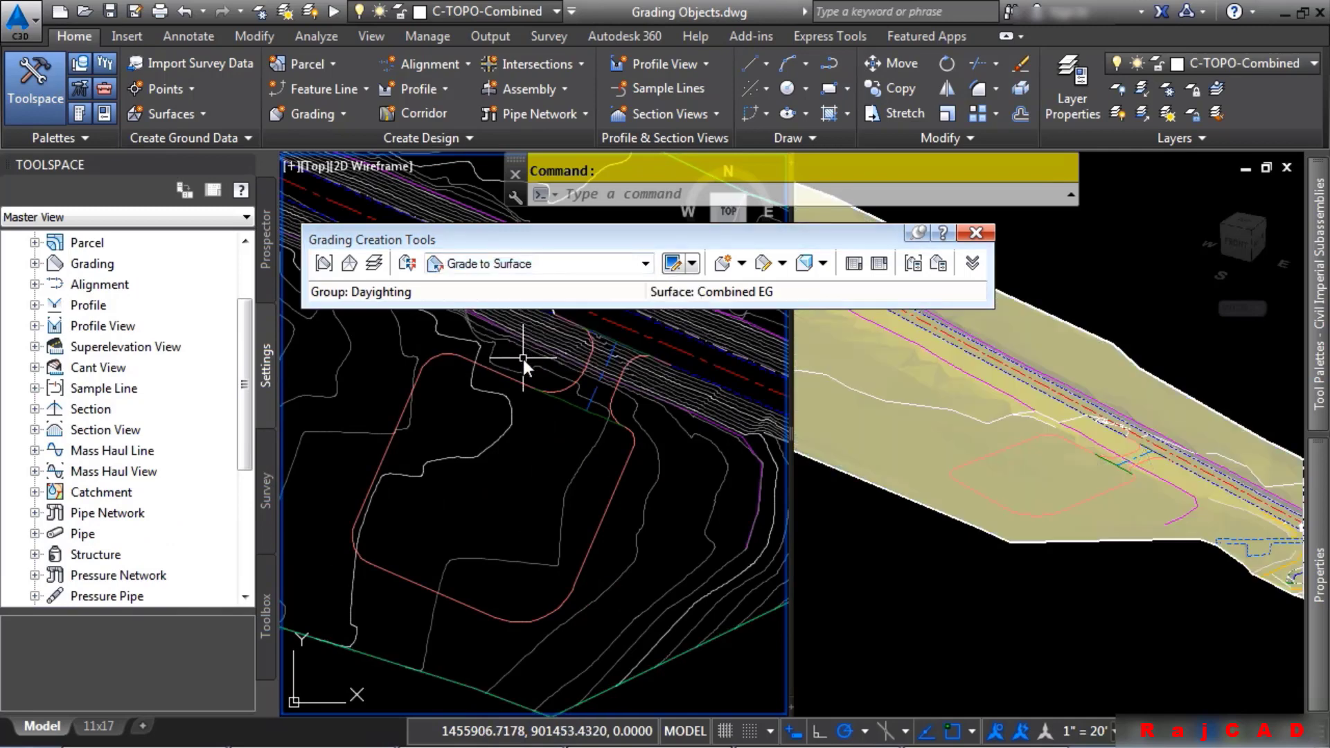
{"action": "left_click", "coordinate": [741, 263]}
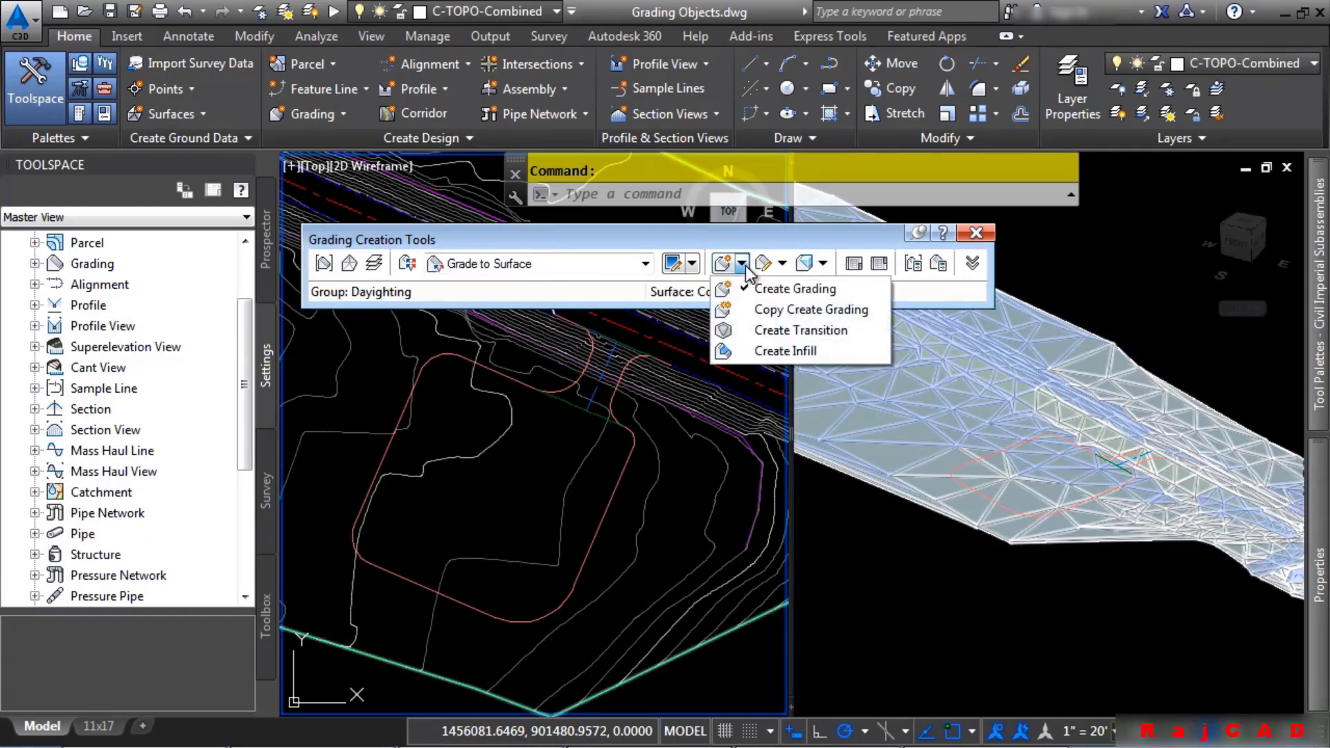
{"action": "left_click", "coordinate": [783, 284]}
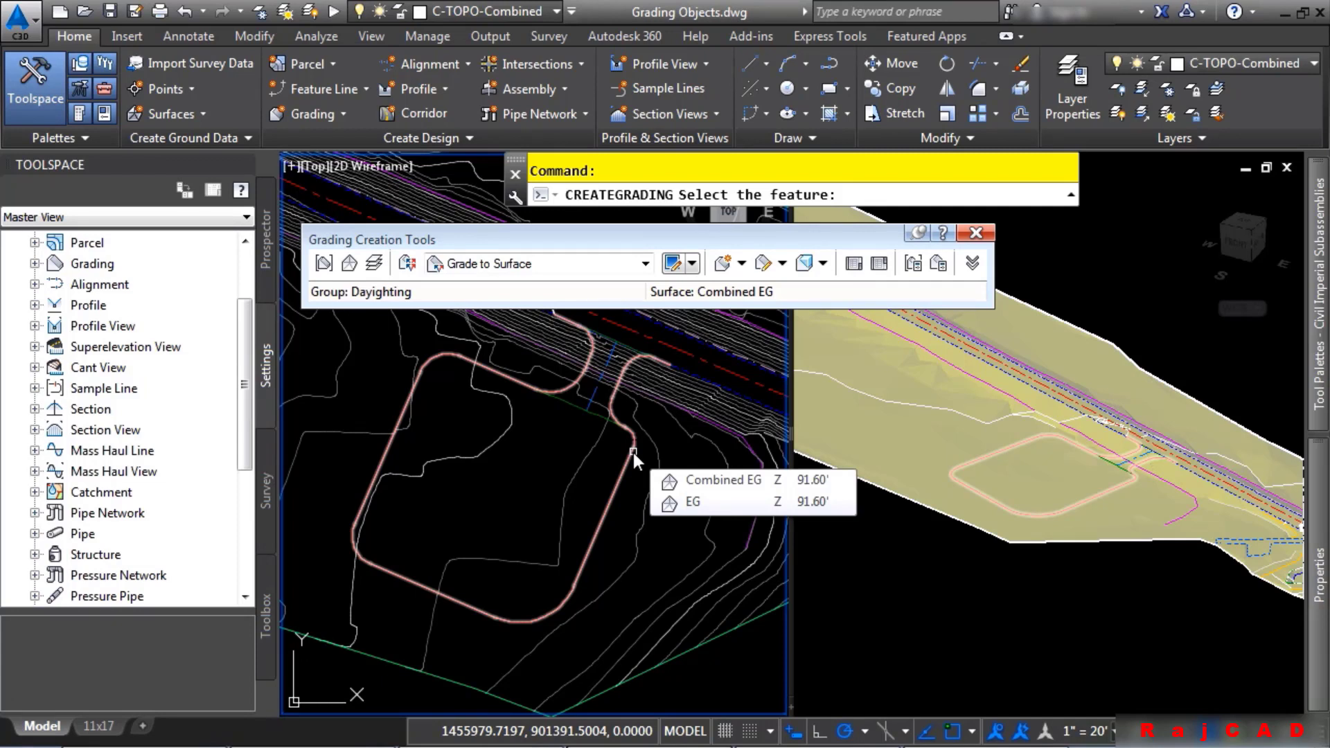
{"action": "left_click", "coordinate": [633, 451]}
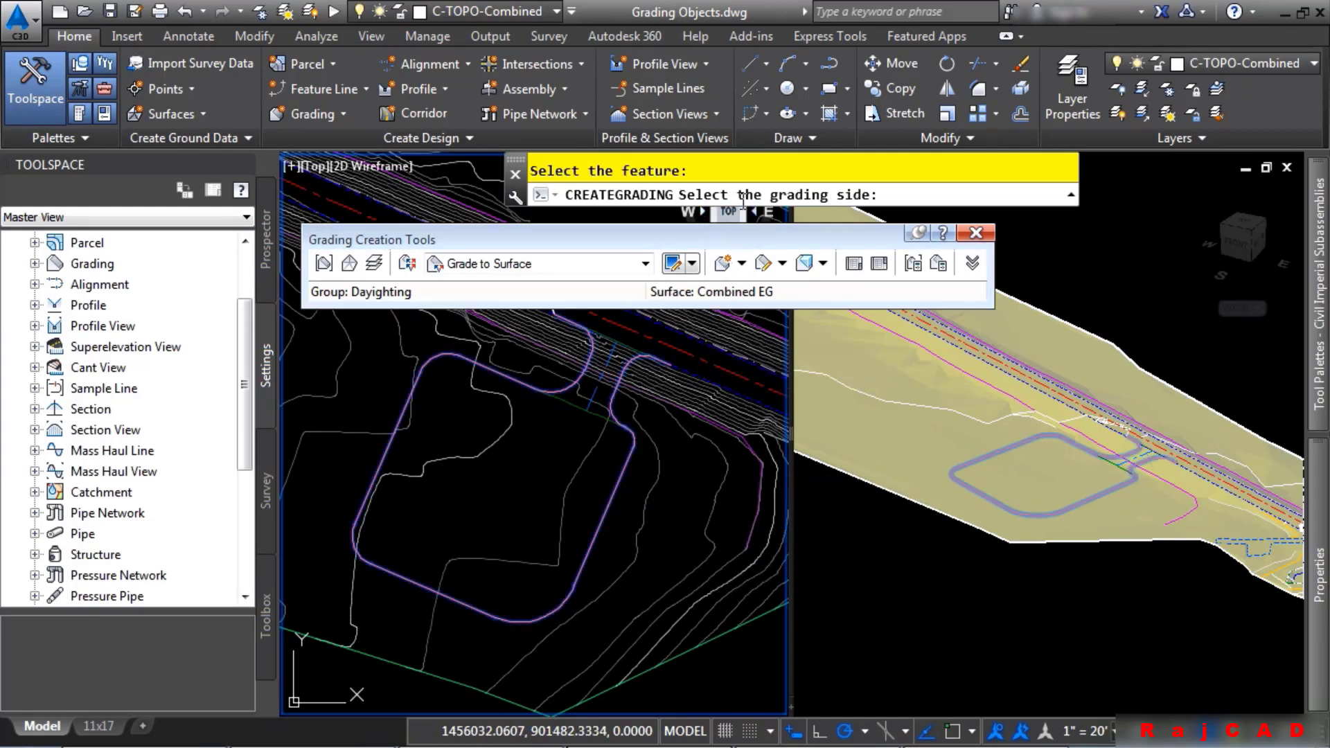
{"action": "left_click", "coordinate": [670, 504]}
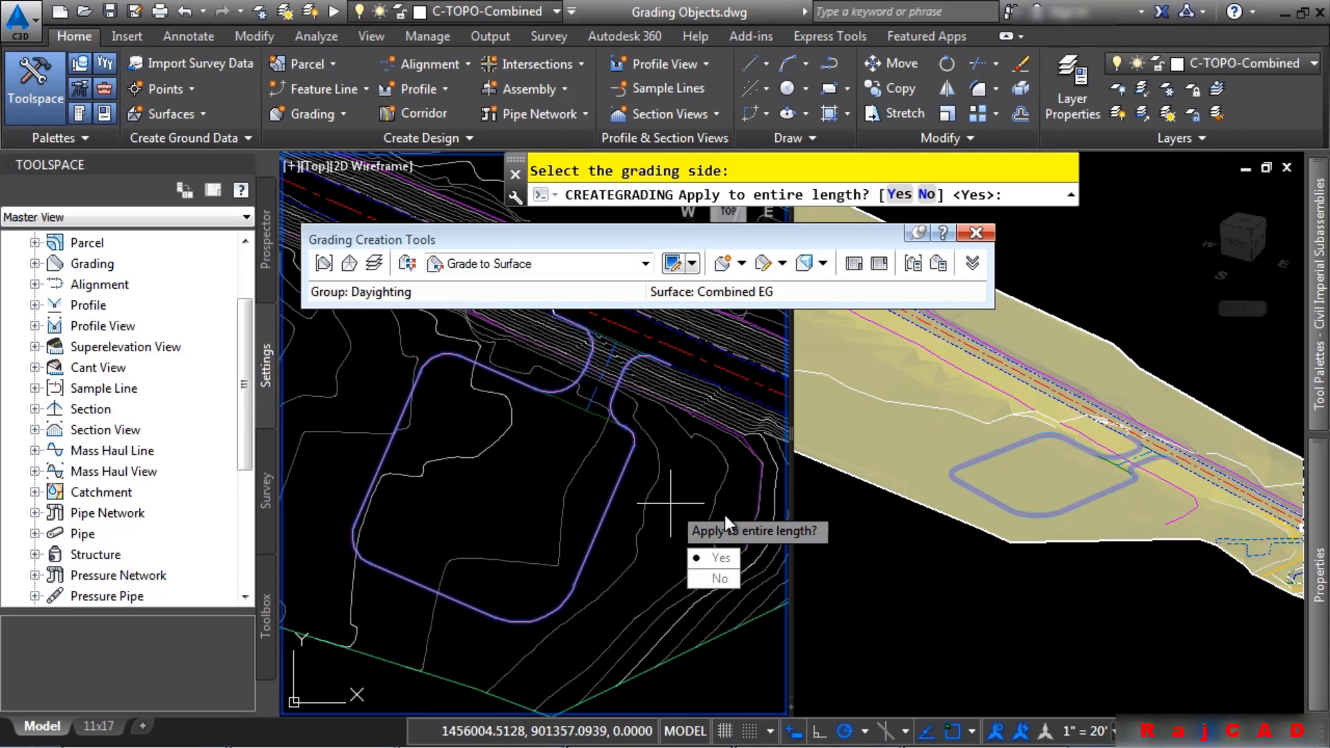
{"action": "left_click", "coordinate": [720, 559]}
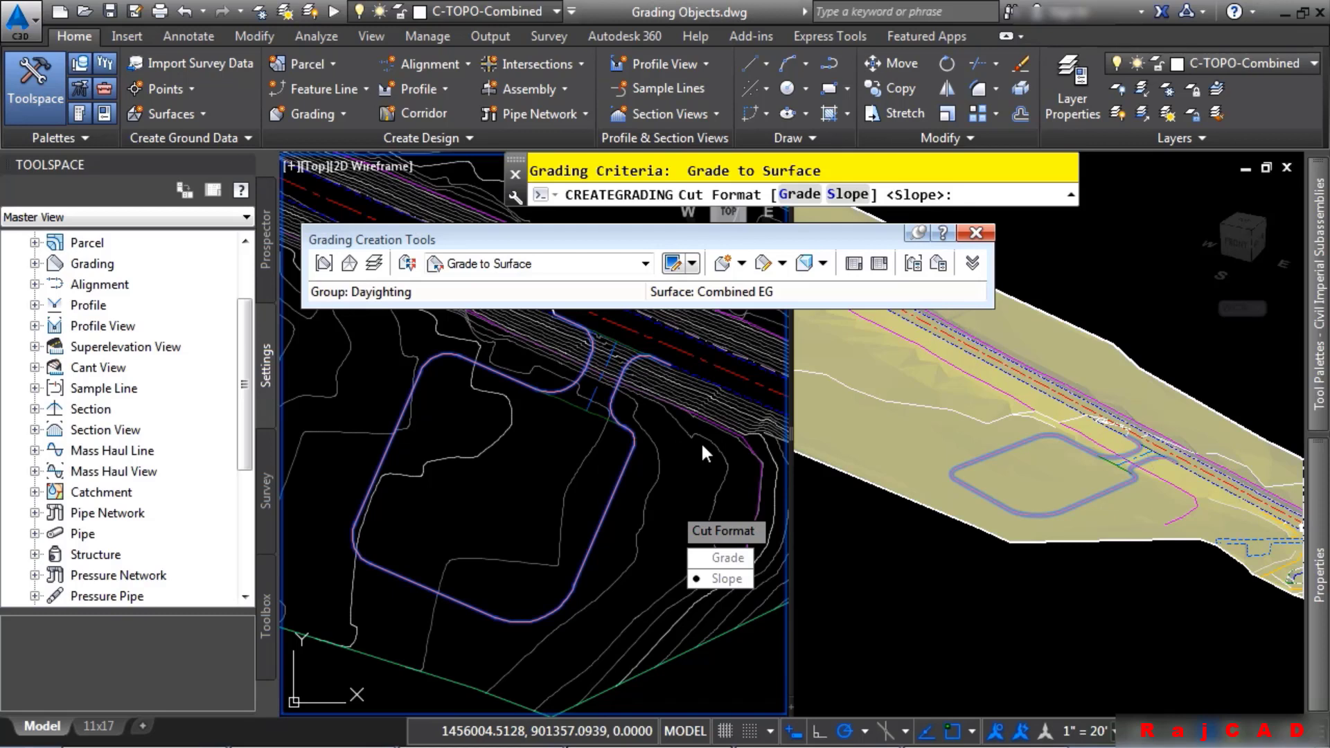
{"action": "key", "text": "Return"}
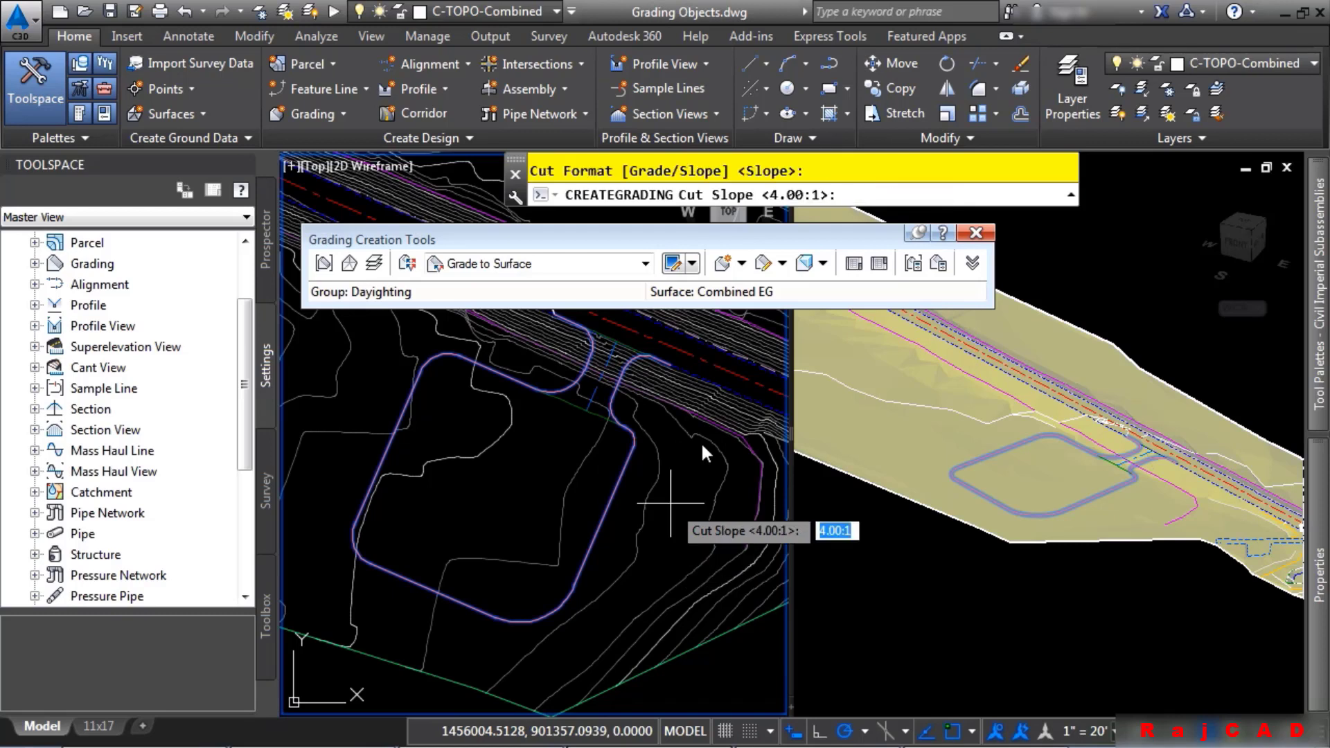
{"action": "key", "text": "Return"}
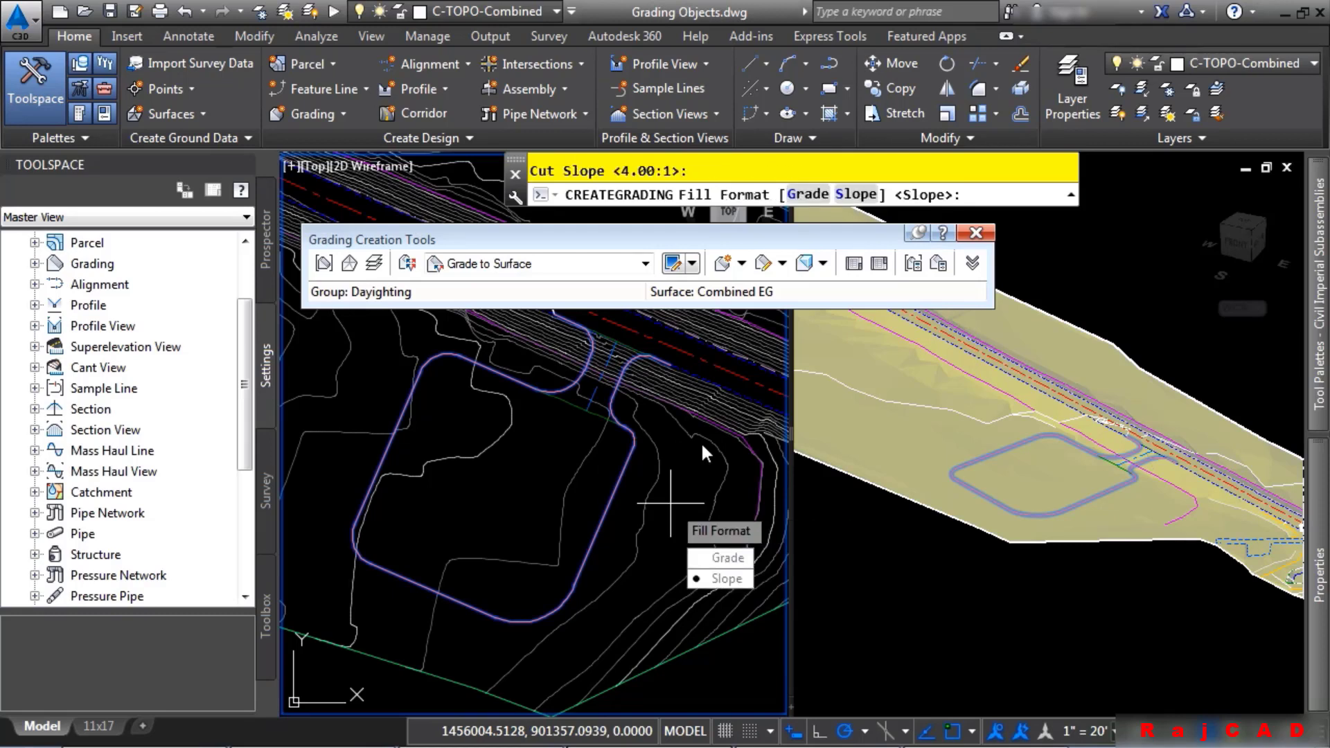
{"action": "key", "text": "Return"}
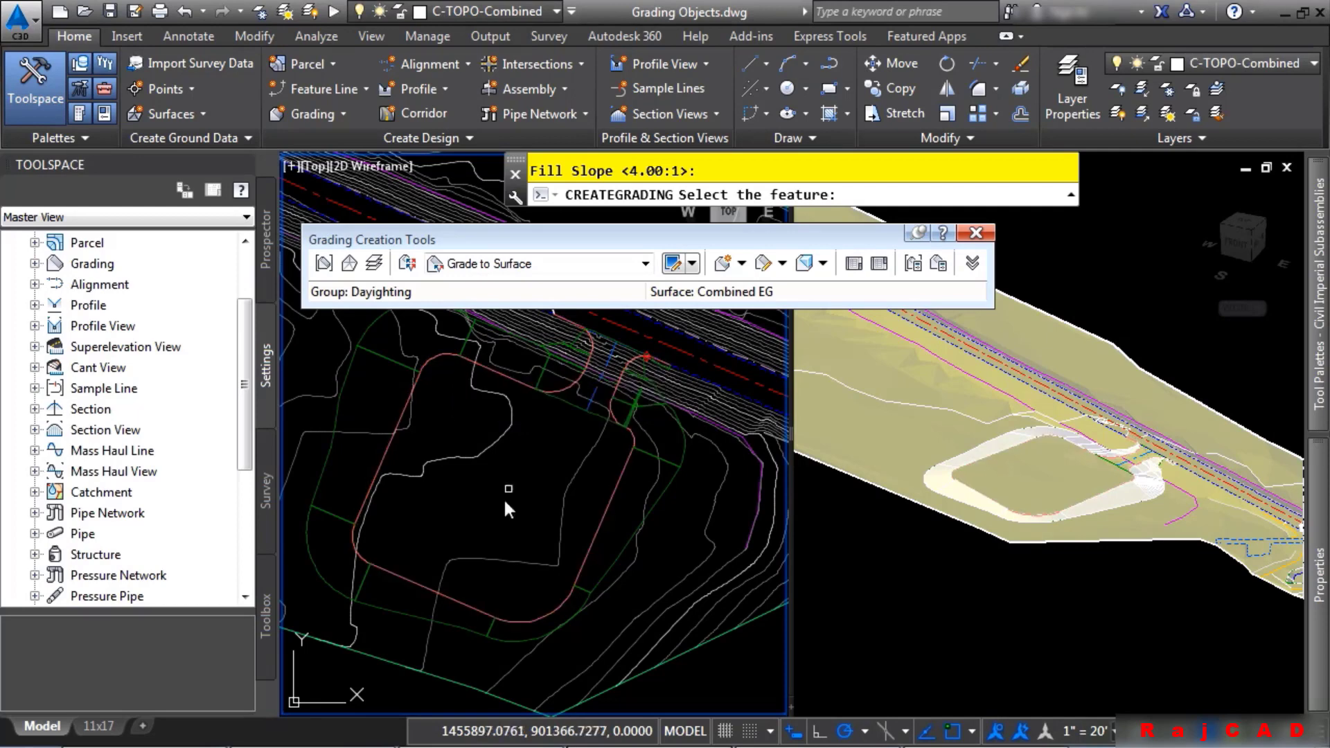
{"action": "key", "text": "Escape"}
Step: Edit the parking lot's daylight grading to use a 2:1 cut slope and a 2:1 fill slope
{"action": "middle_click_drag", "start_coordinate": [550, 451], "coordinate": [515, 598]}
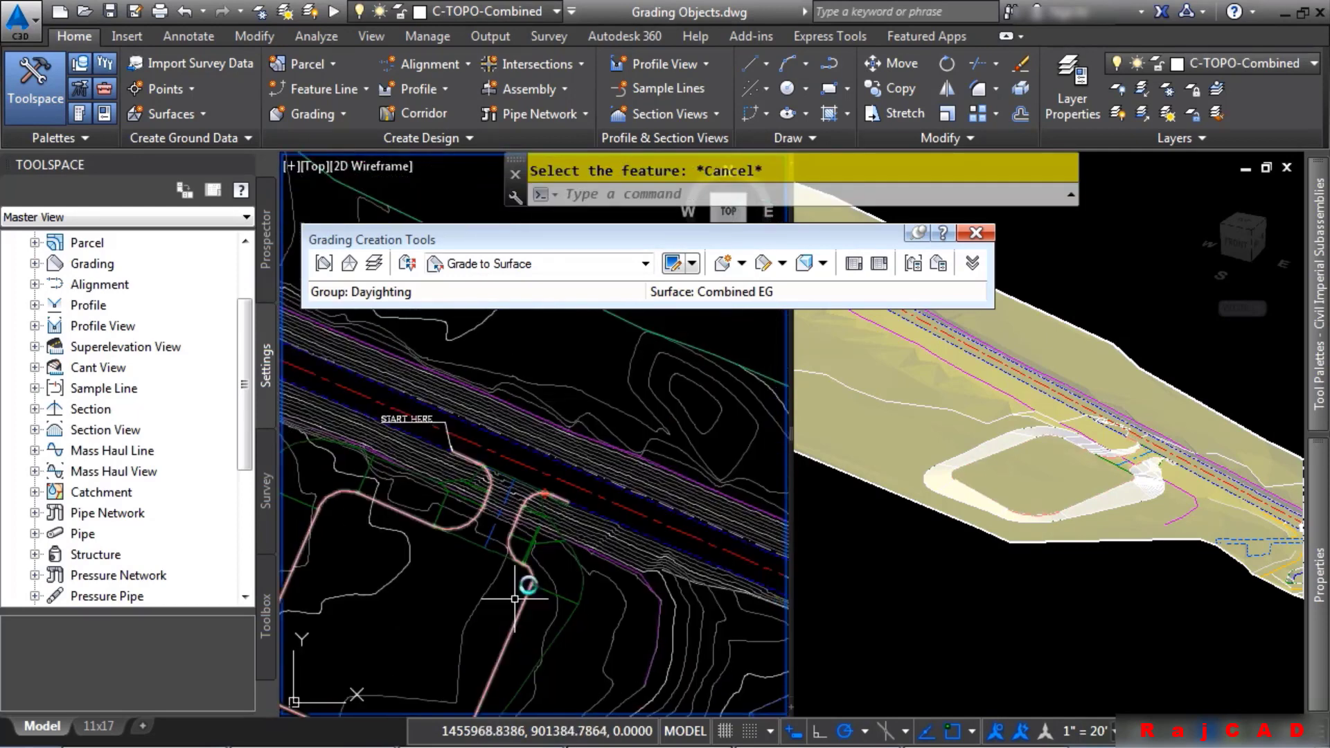
{"action": "left_click", "coordinate": [1070, 601]}
{"action": "scroll", "coordinate": [1148, 475], "scroll_direction": "up", "scroll_amount": 5}
{"action": "scroll", "coordinate": [1147, 473], "scroll_direction": "up", "scroll_amount": 4}
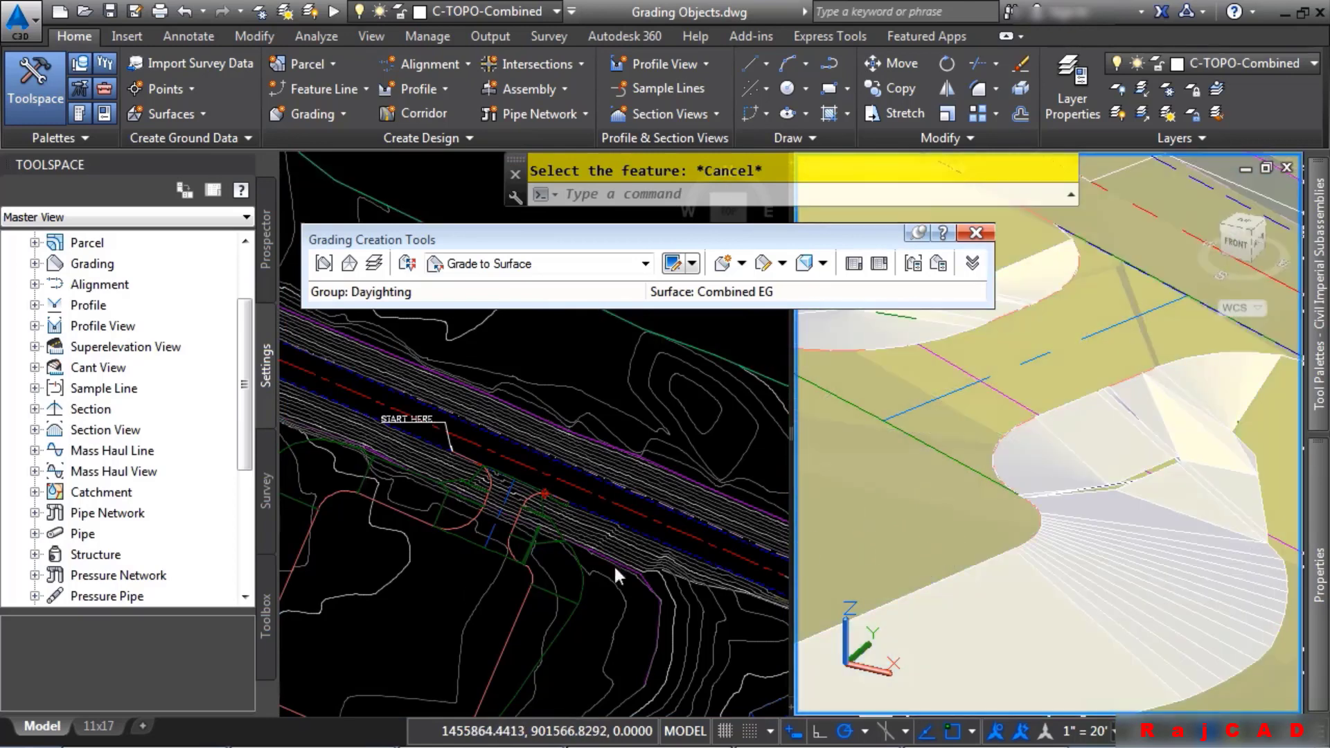
{"action": "left_click", "coordinate": [444, 572]}
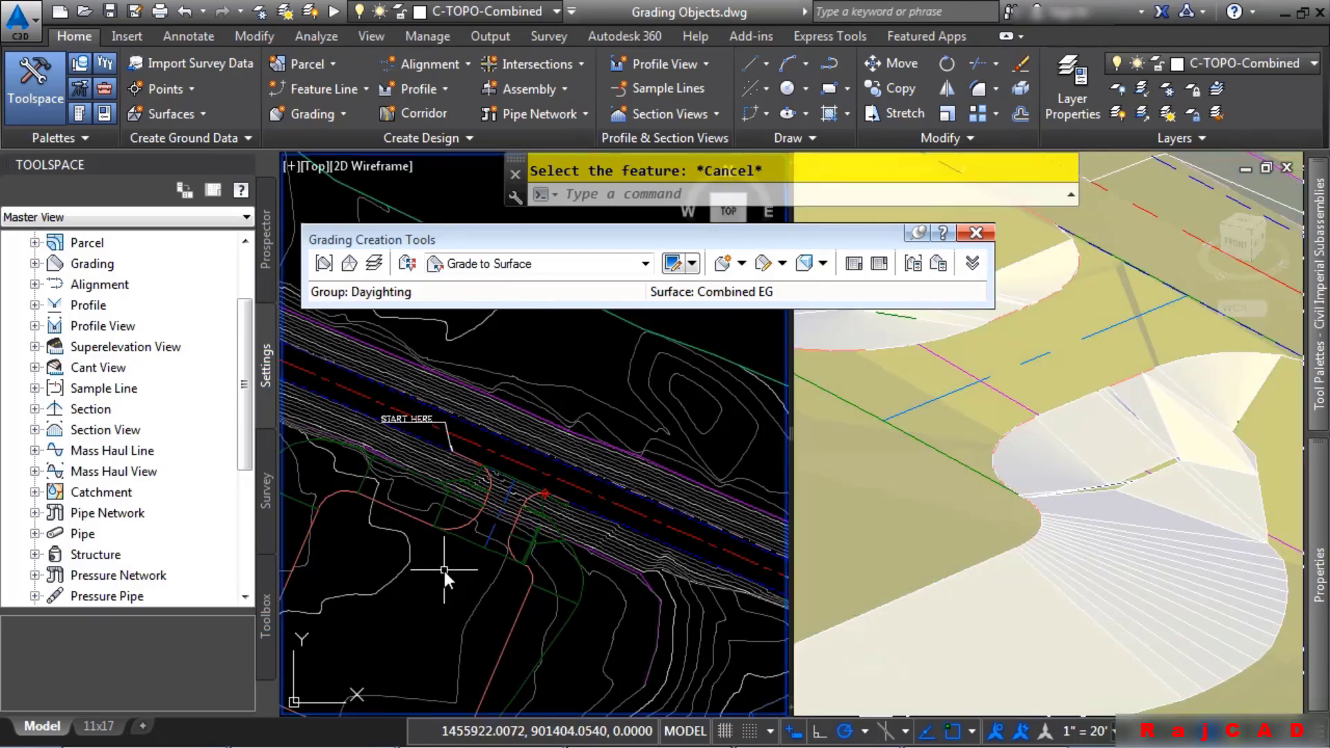
{"action": "scroll", "coordinate": [478, 564], "scroll_direction": "up", "scroll_amount": 3}
{"action": "left_click", "coordinate": [782, 264]}
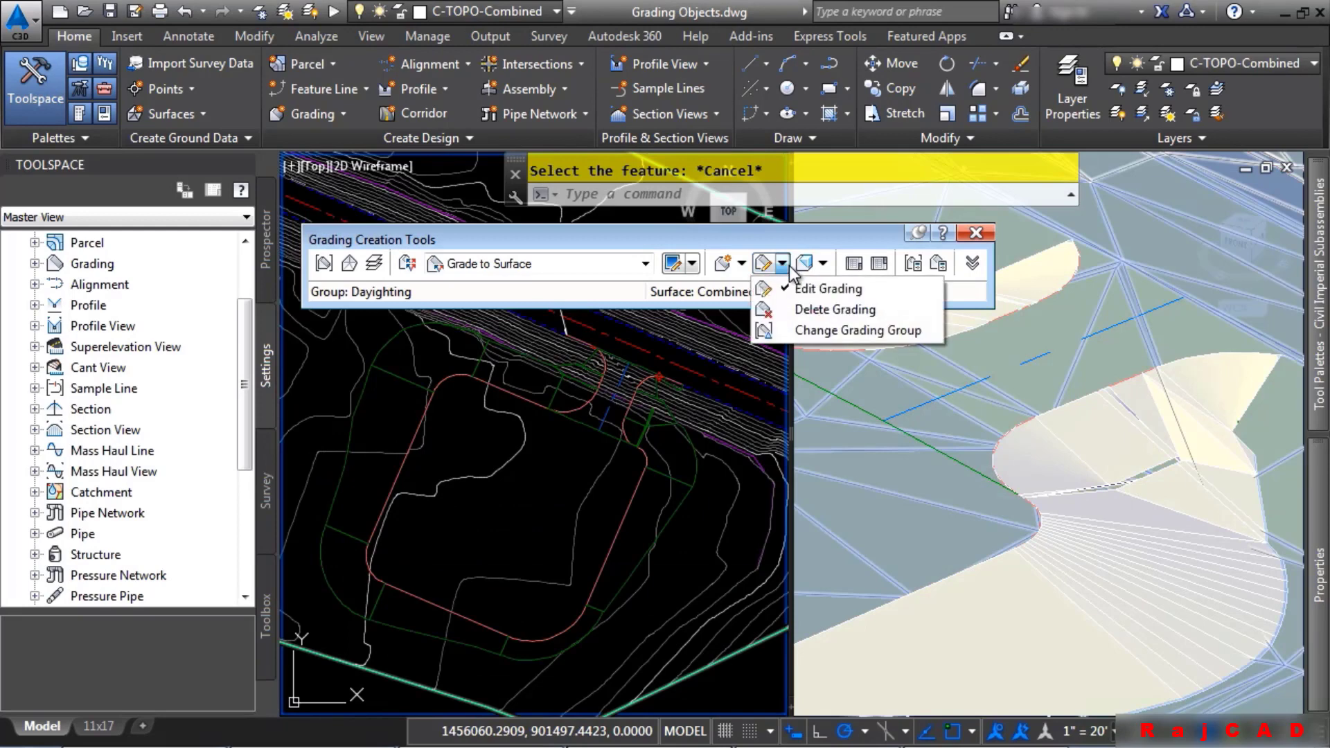
{"action": "left_click", "coordinate": [824, 284]}
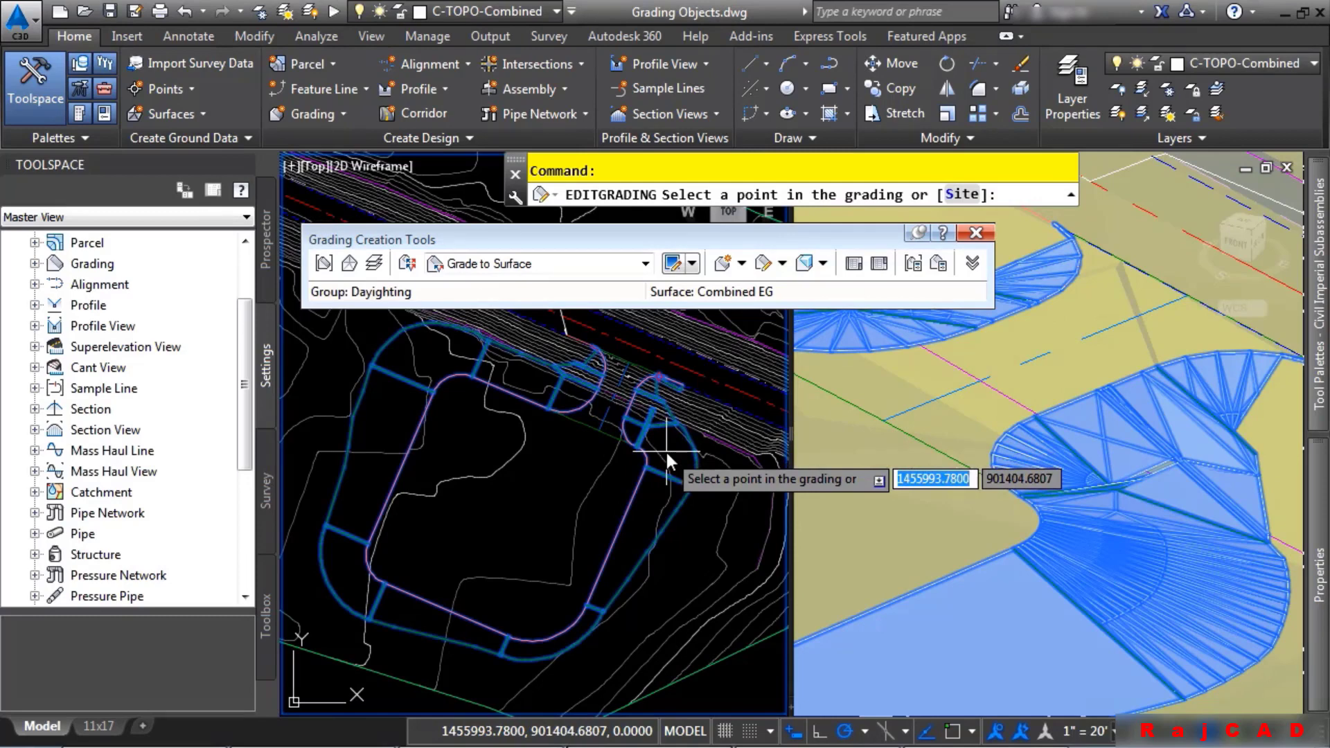
{"action": "left_click", "coordinate": [668, 454]}
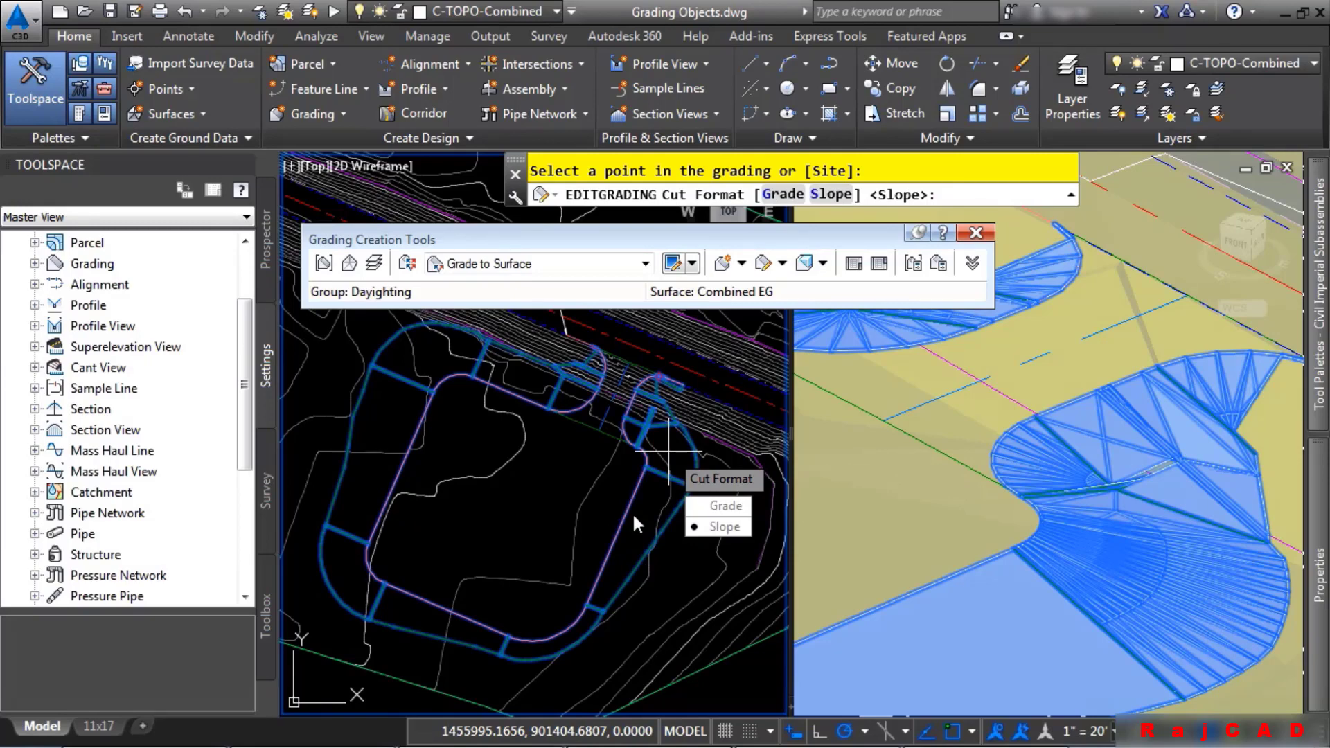
{"action": "key", "text": "Return"}
{"action": "type", "text": "2"}
{"action": "key", "text": "Return"}
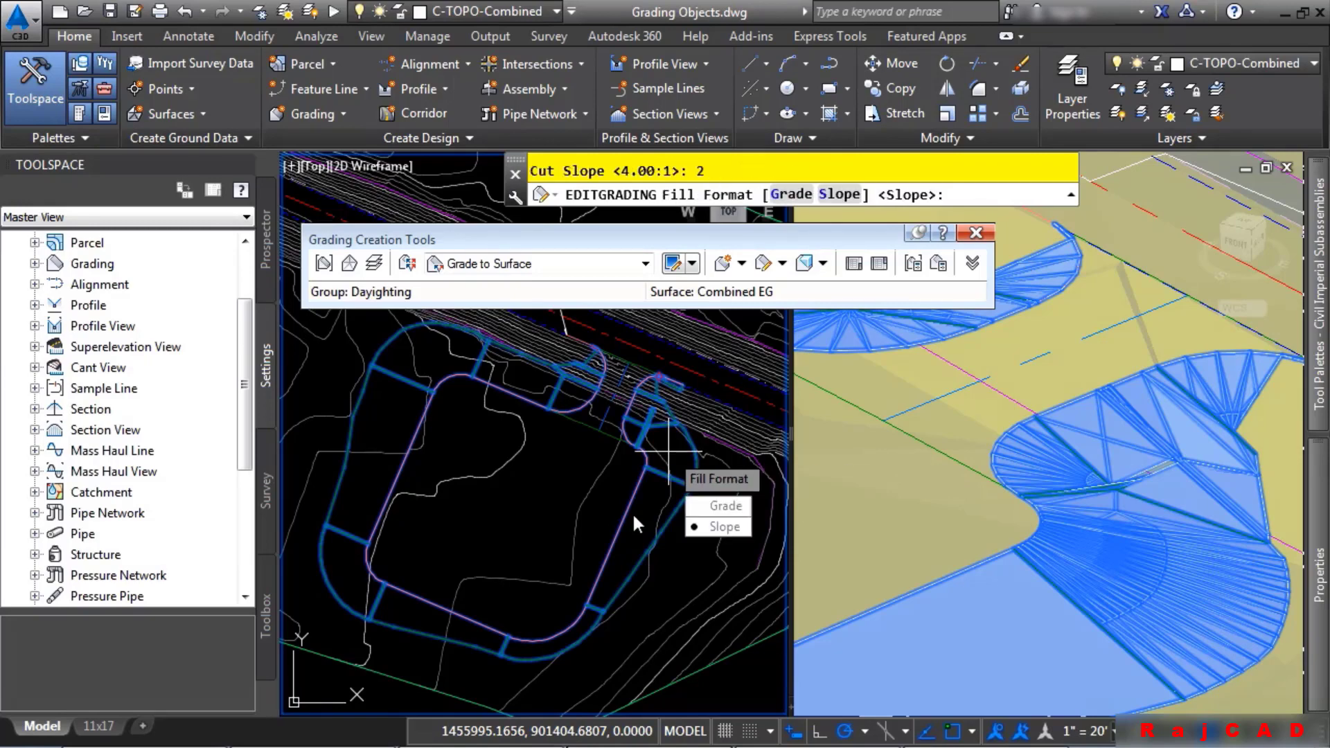
{"action": "key", "text": "Return"}
{"action": "type", "text": "2"}
{"action": "key", "text": "Return"}
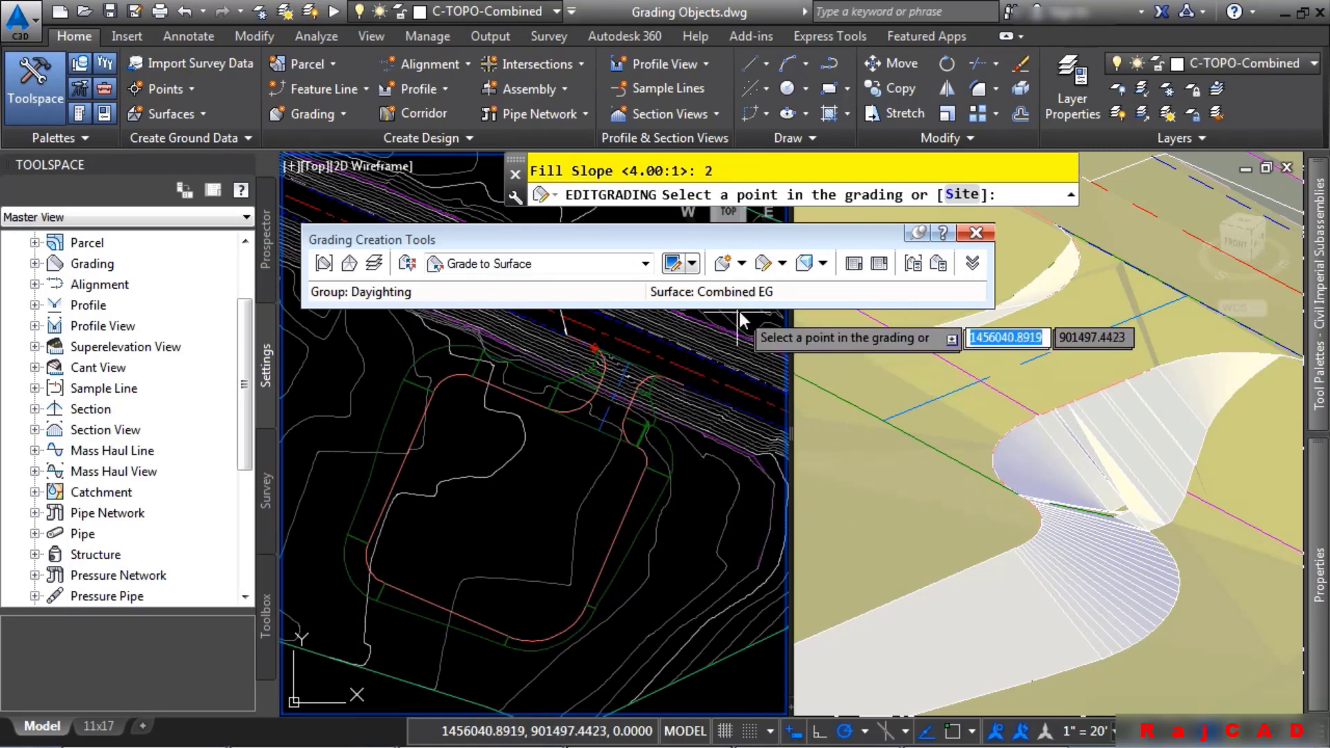
Step: Create grading infills inside the parking lot outline and in the entrance area between the lot and the road
{"action": "left_click", "coordinate": [743, 268]}
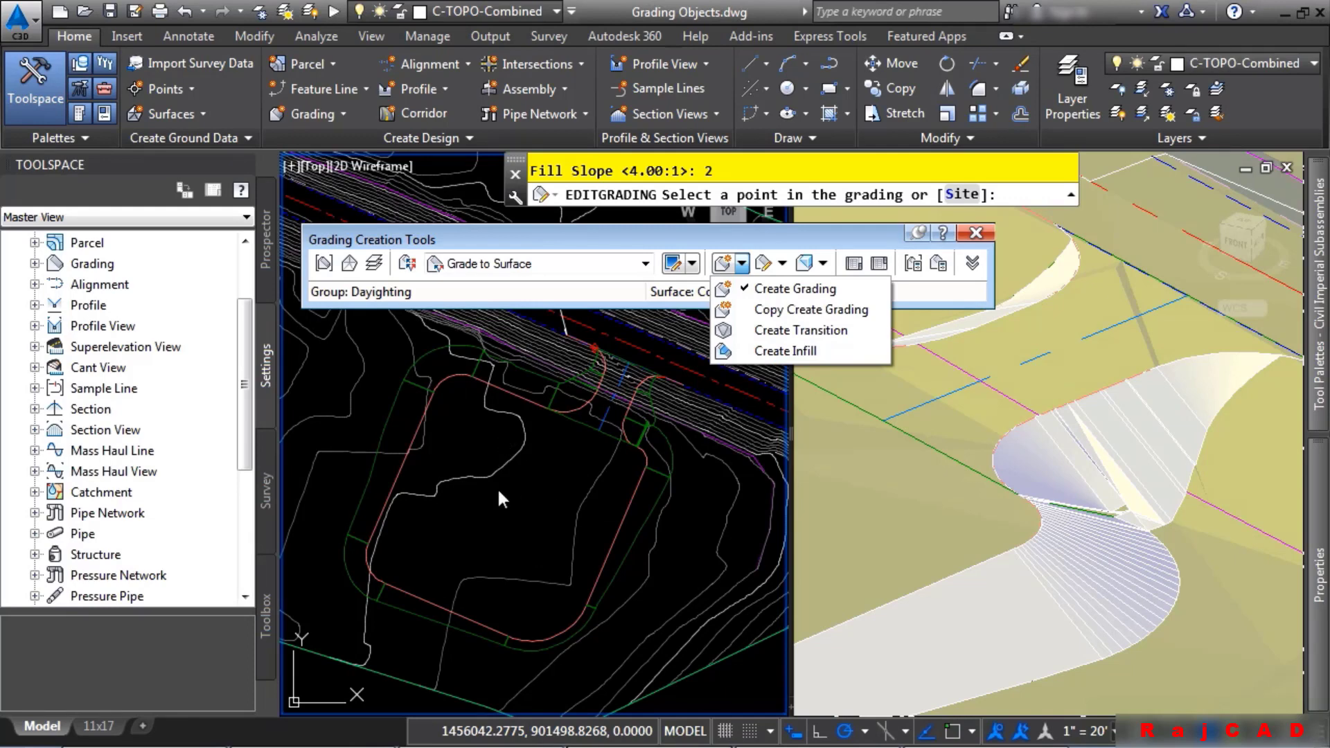
{"action": "left_click", "coordinate": [788, 352]}
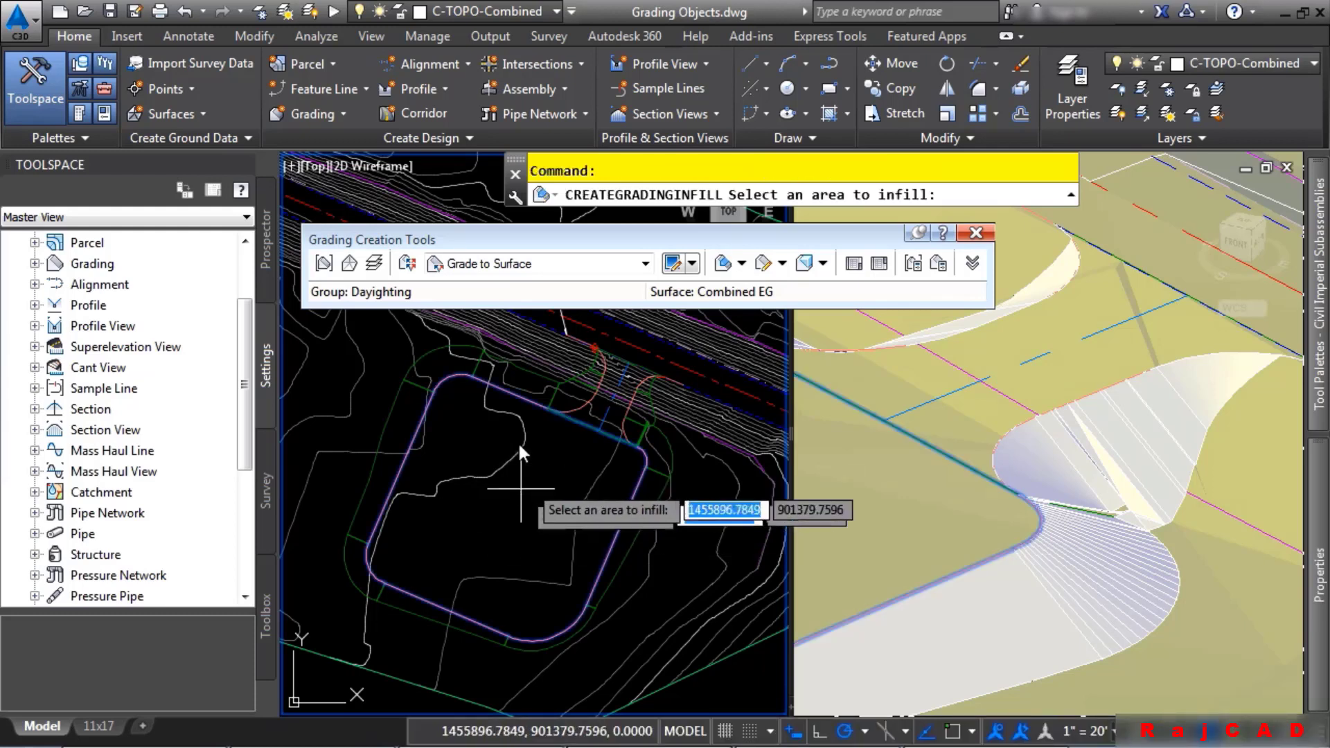
{"action": "left_click", "coordinate": [505, 508]}
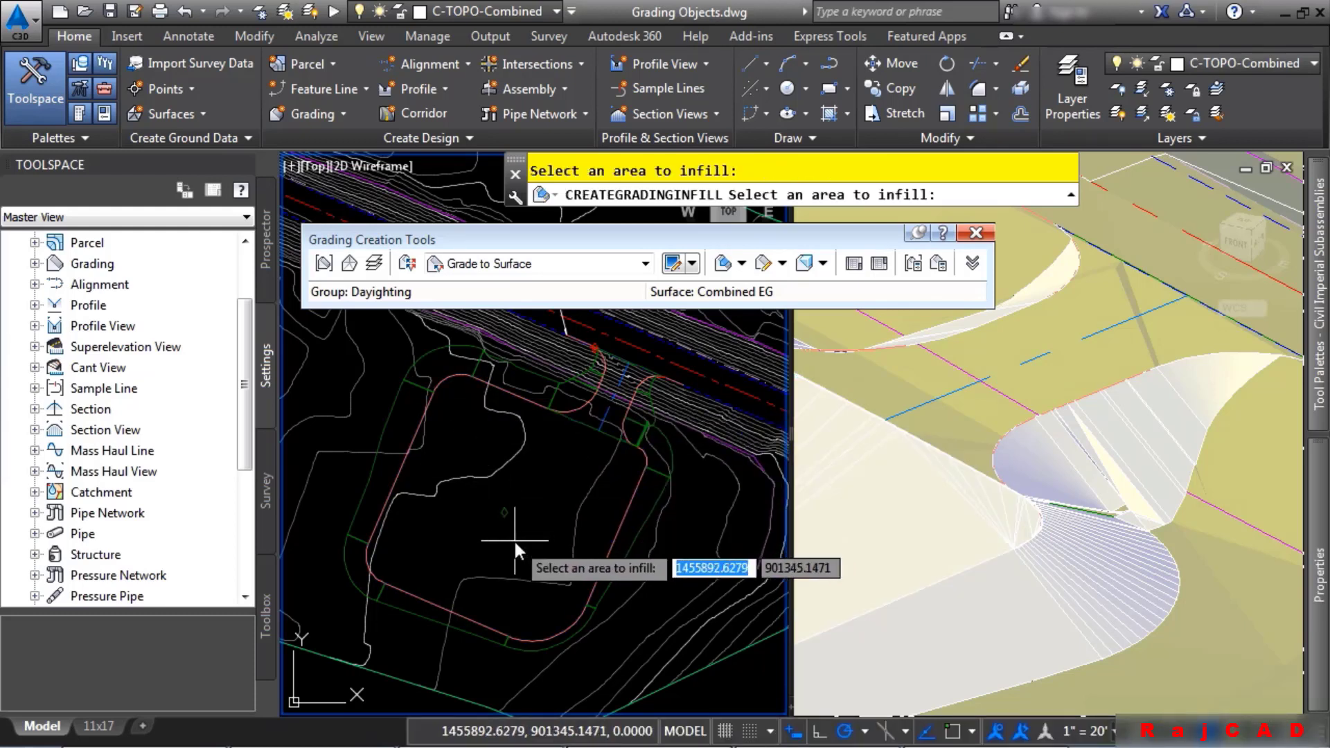
{"action": "left_click", "coordinate": [607, 412]}
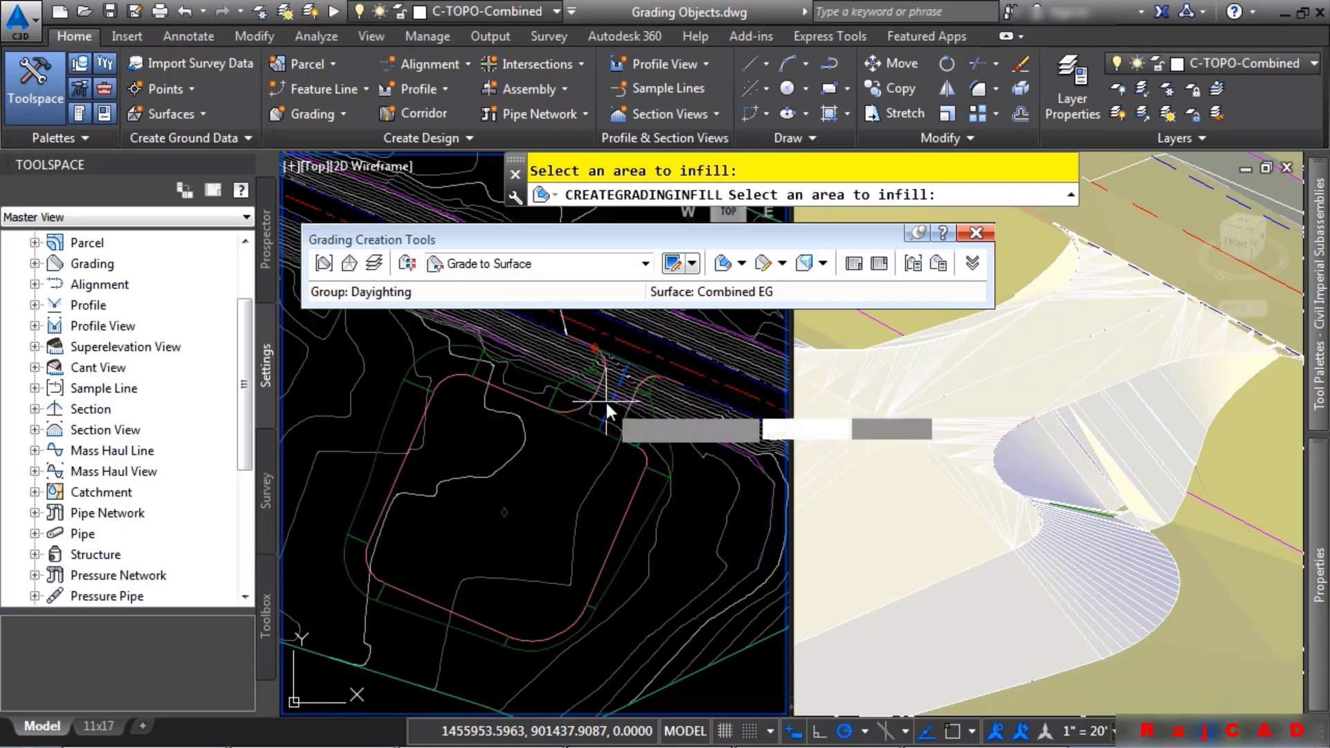
{"action": "key", "text": "Return"}
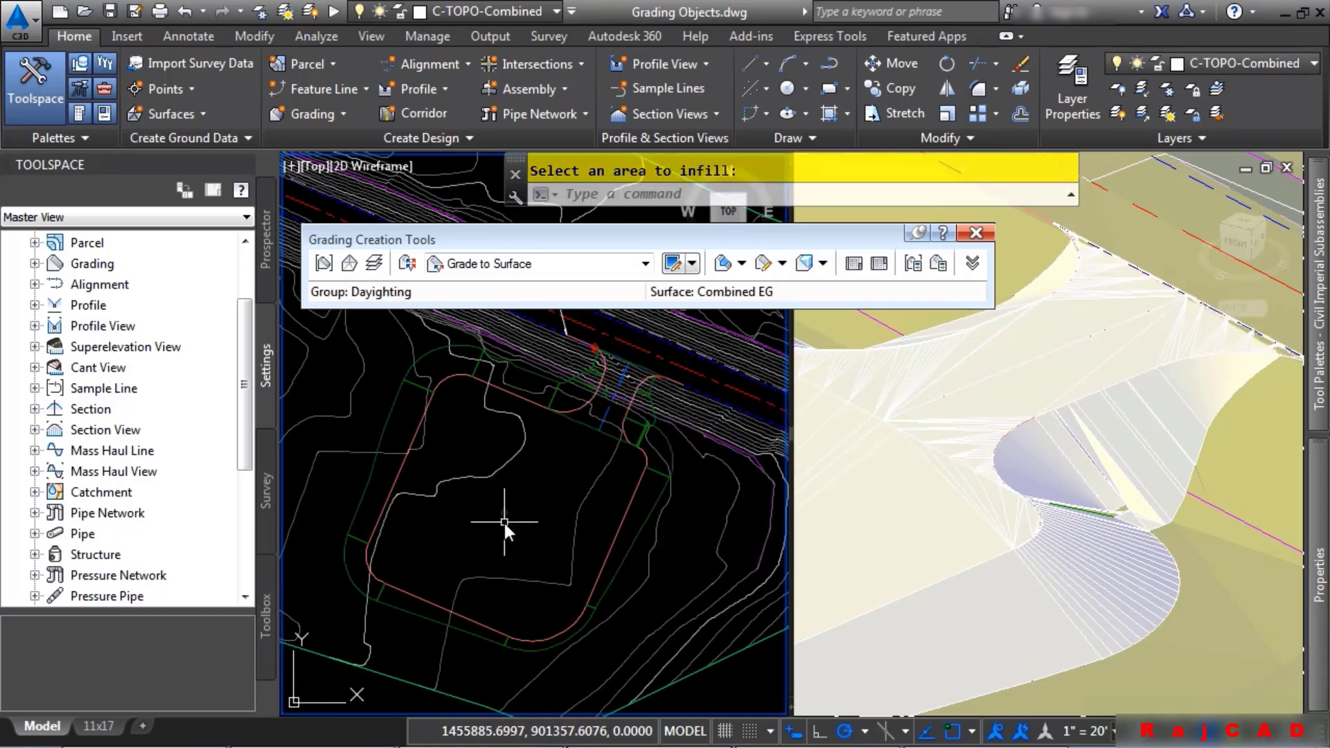
{"action": "left_click", "coordinate": [503, 521]}
{"action": "key", "text": "Return"}
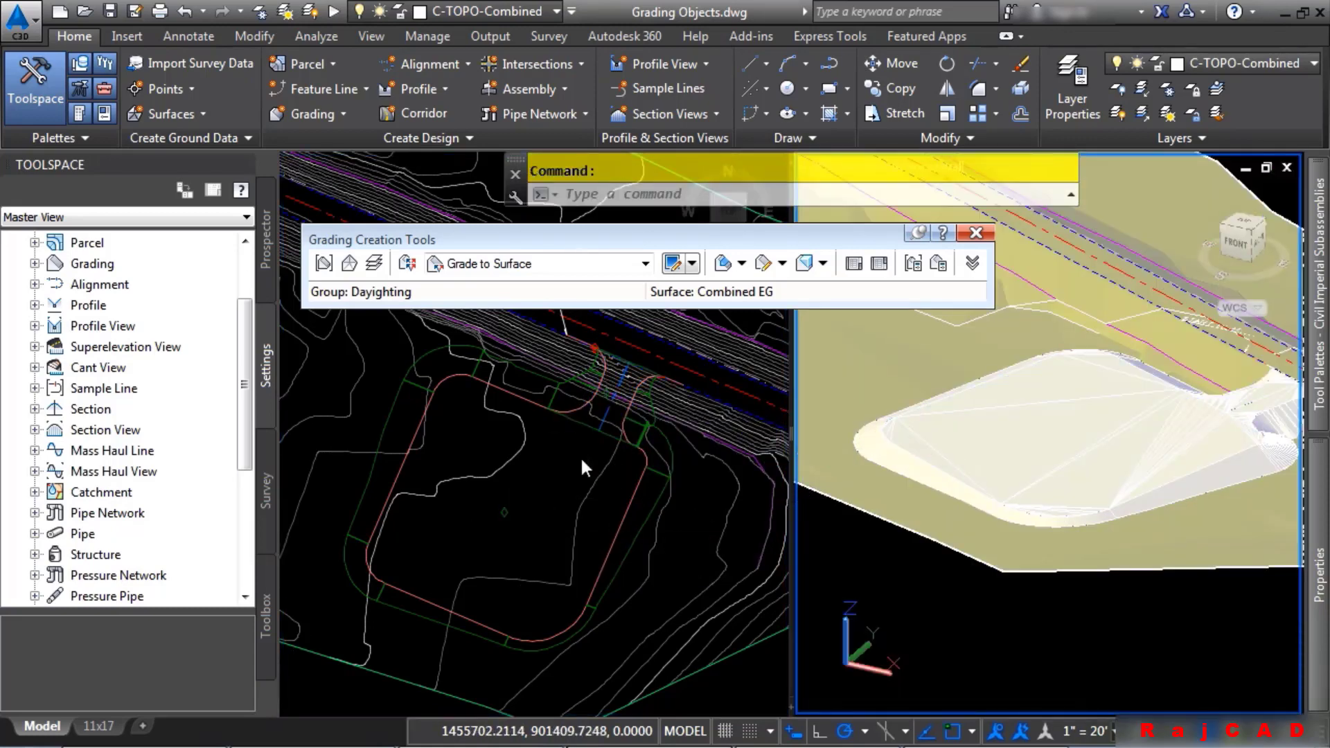
{"action": "left_click", "coordinate": [538, 503]}
Step: Enable automatic surface creation for the Dayighting grading group with style Contours 1' and 5' (Design) and Combined EG as volume base surface
{"action": "left_click", "coordinate": [267, 263]}
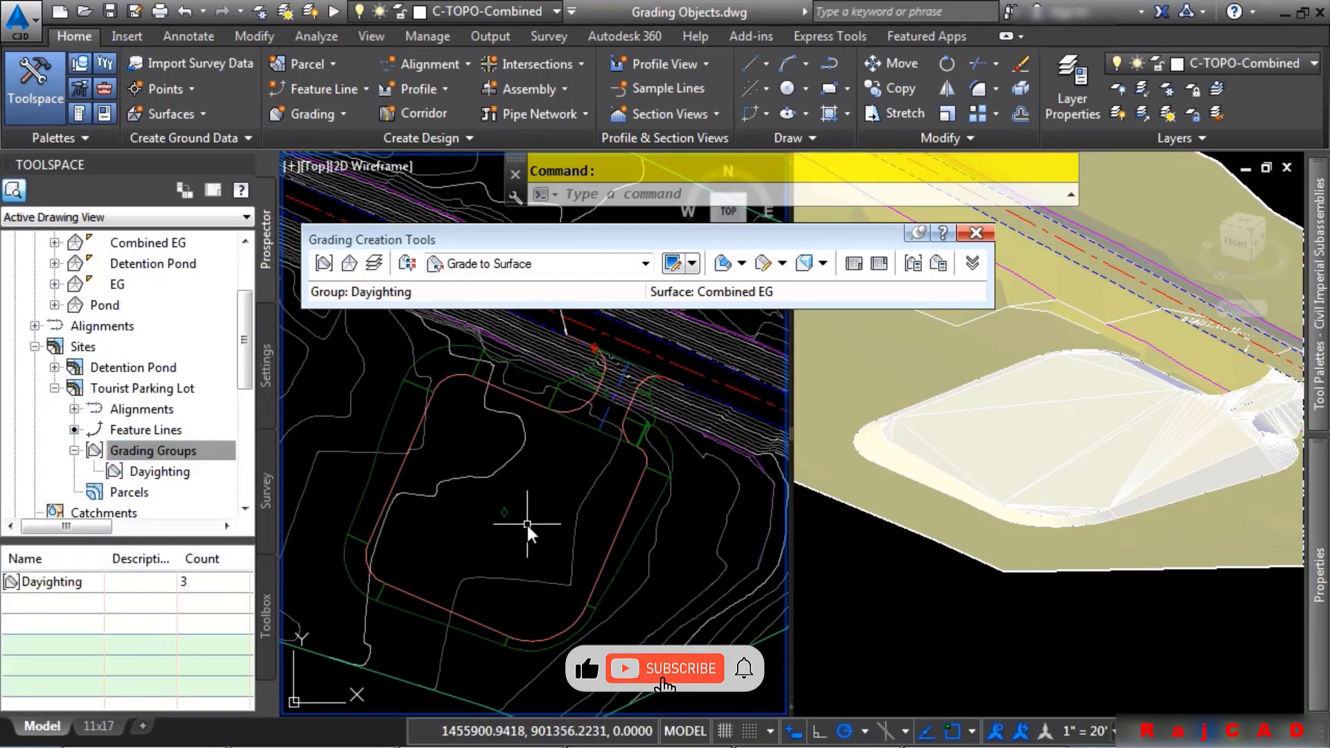
{"action": "left_click", "coordinate": [145, 451]}
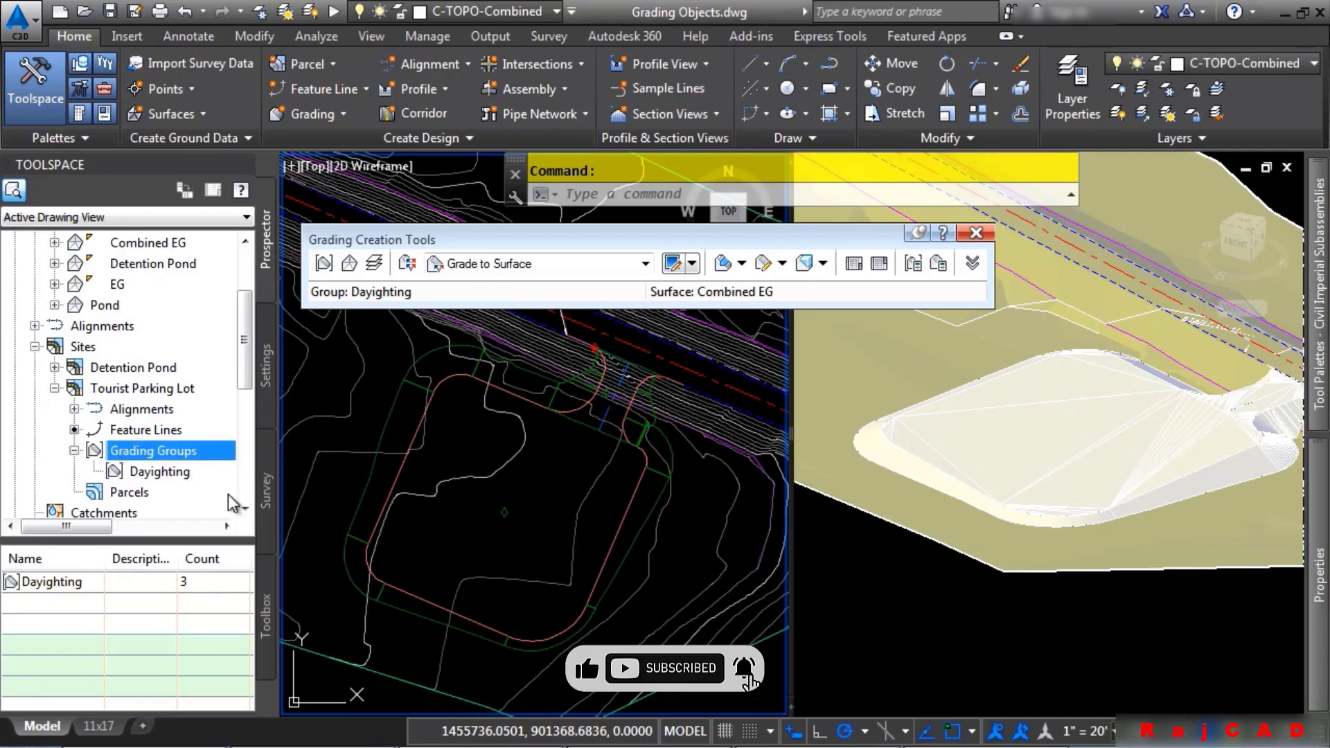
{"action": "right_click", "coordinate": [141, 476]}
{"action": "left_click", "coordinate": [208, 491]}
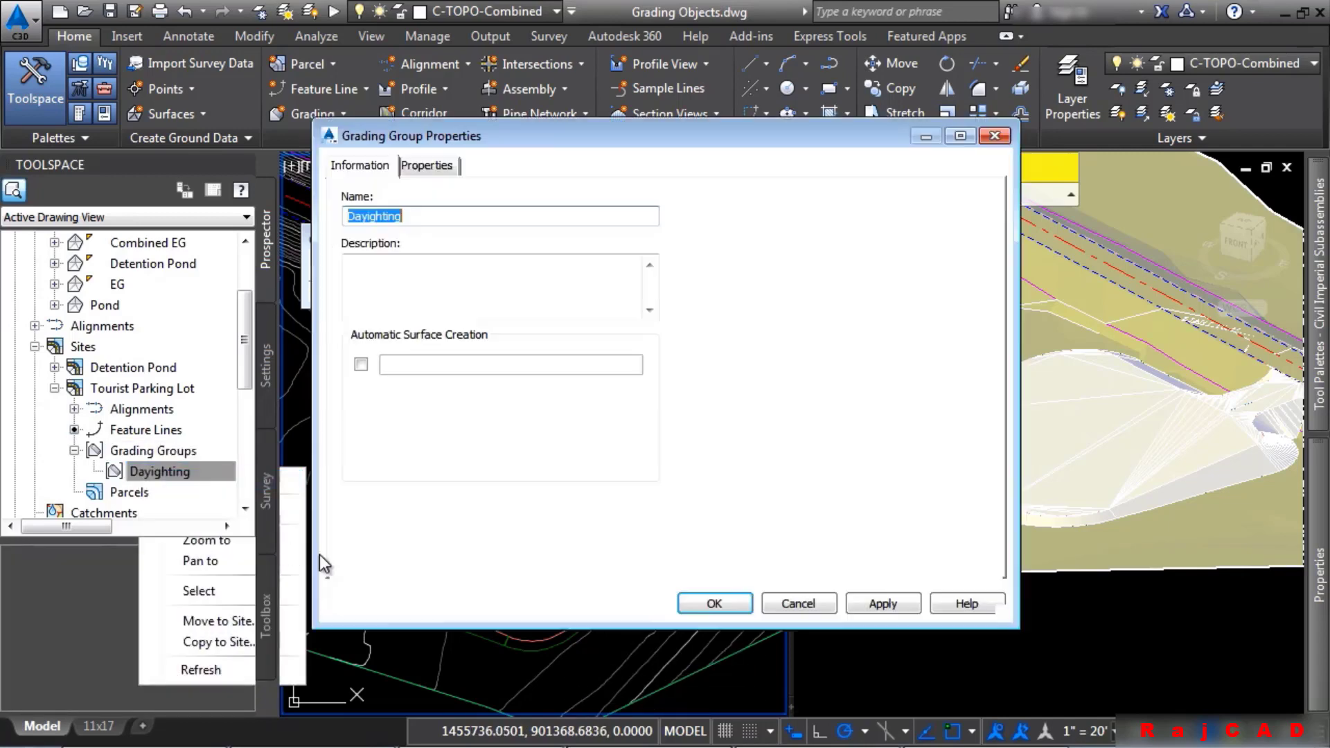
{"action": "left_click", "coordinate": [360, 364]}
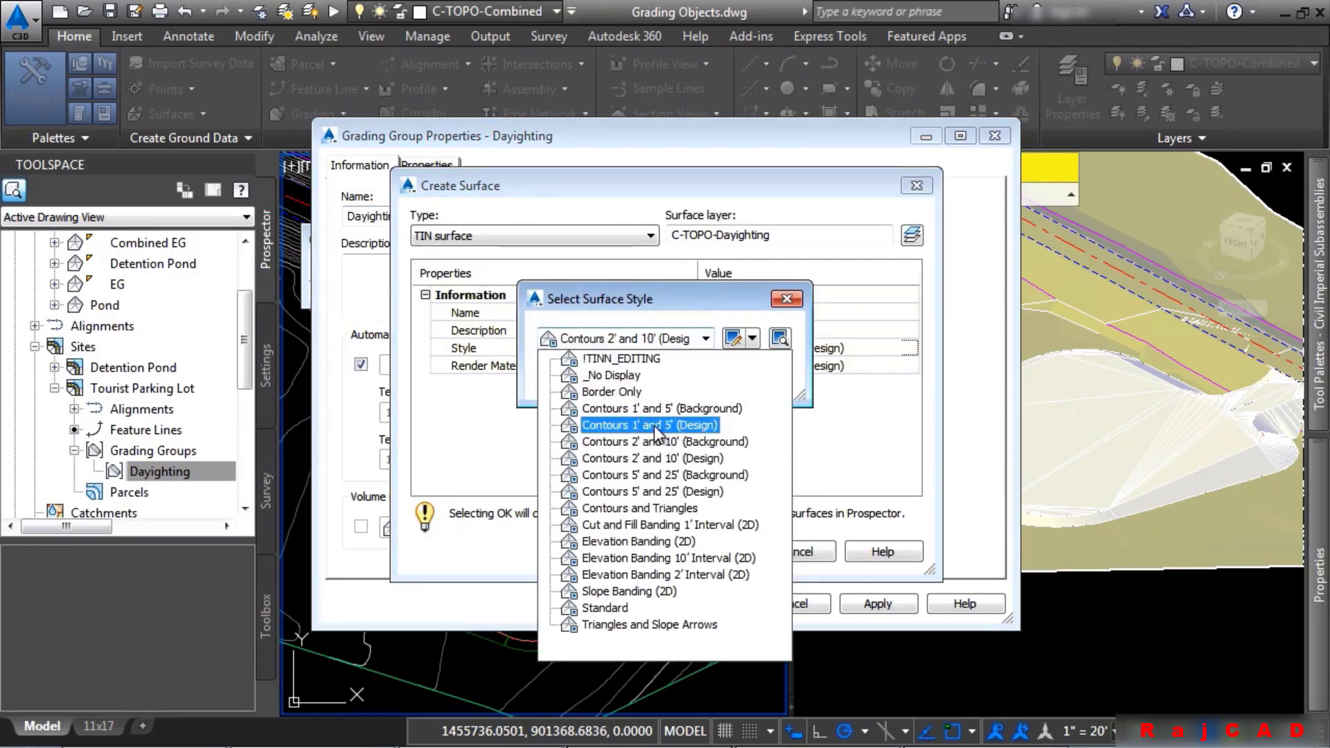
{"action": "left_click", "coordinate": [655, 427]}
{"action": "left_click", "coordinate": [582, 385]}
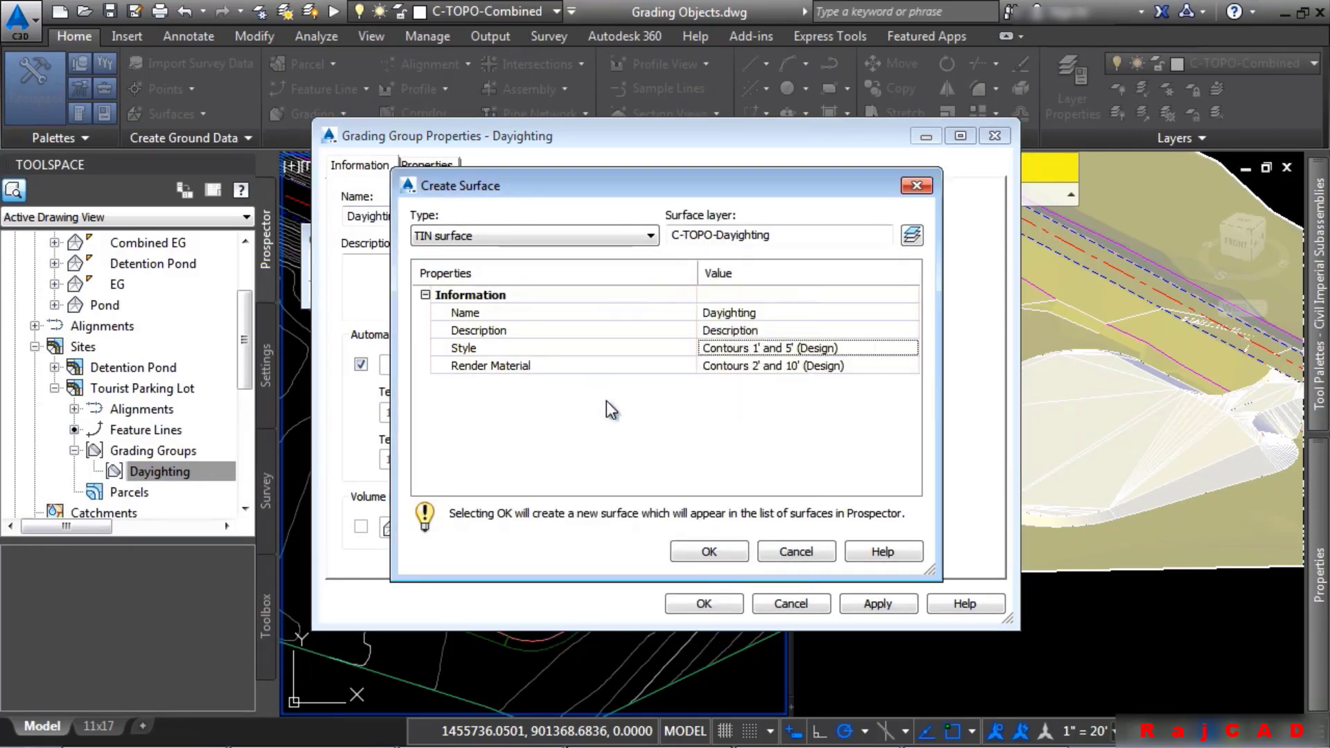
{"action": "left_click", "coordinate": [710, 552]}
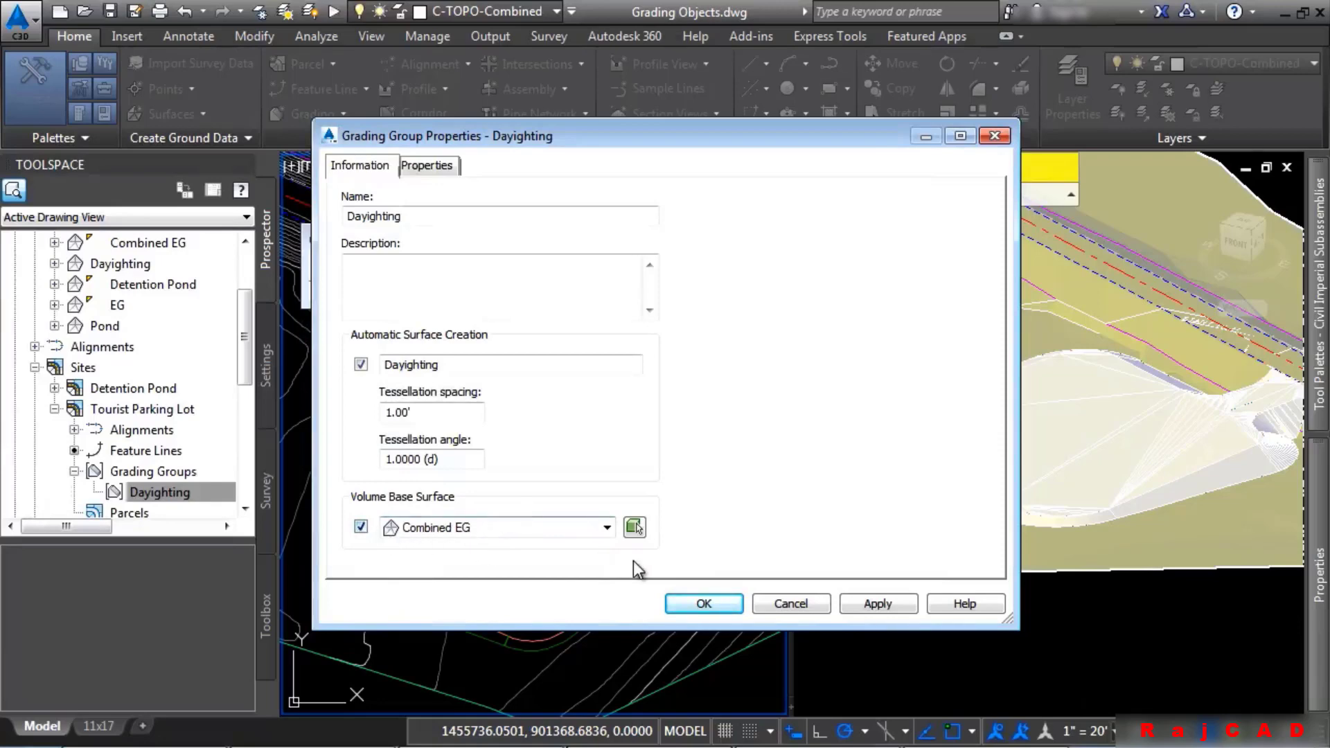
{"action": "left_click", "coordinate": [719, 606]}
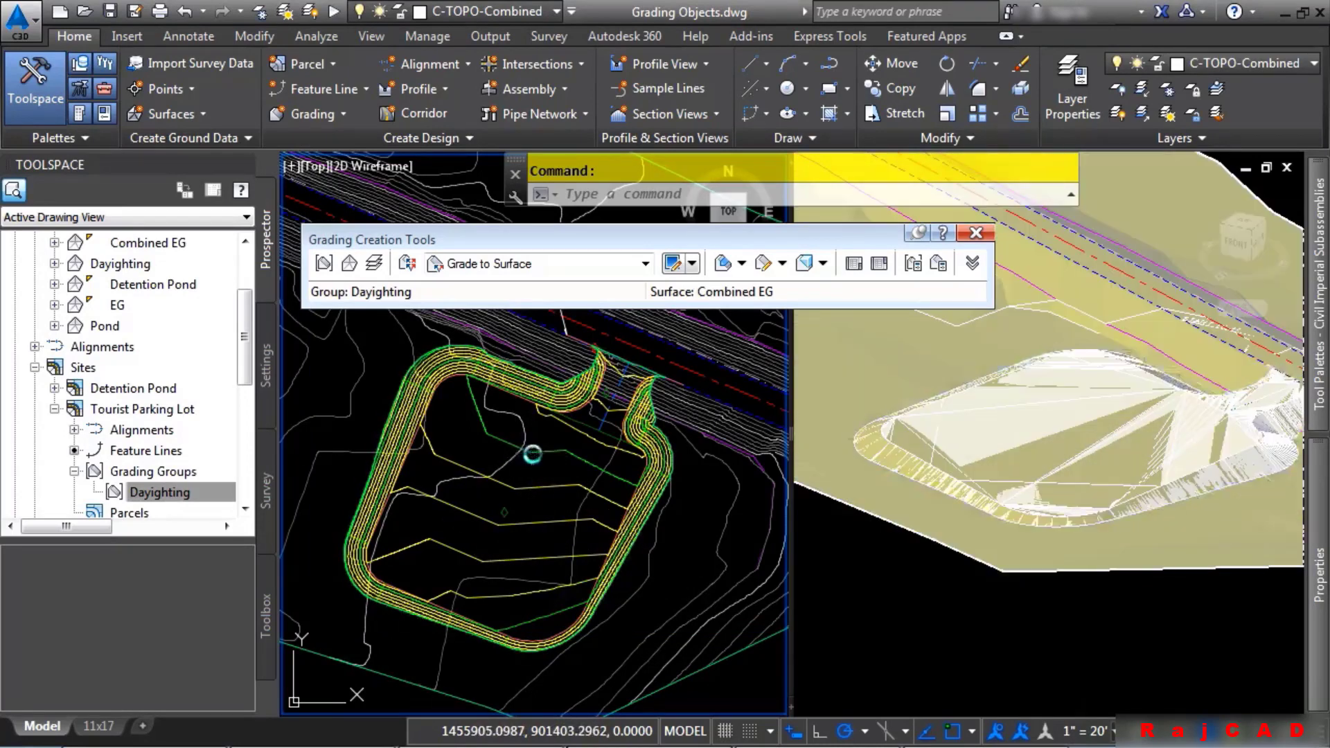
Step: Inspect the Dayighting surface in 3D with the Object Viewer
{"action": "left_click", "coordinate": [521, 480]}
{"action": "right_click", "coordinate": [521, 480]}
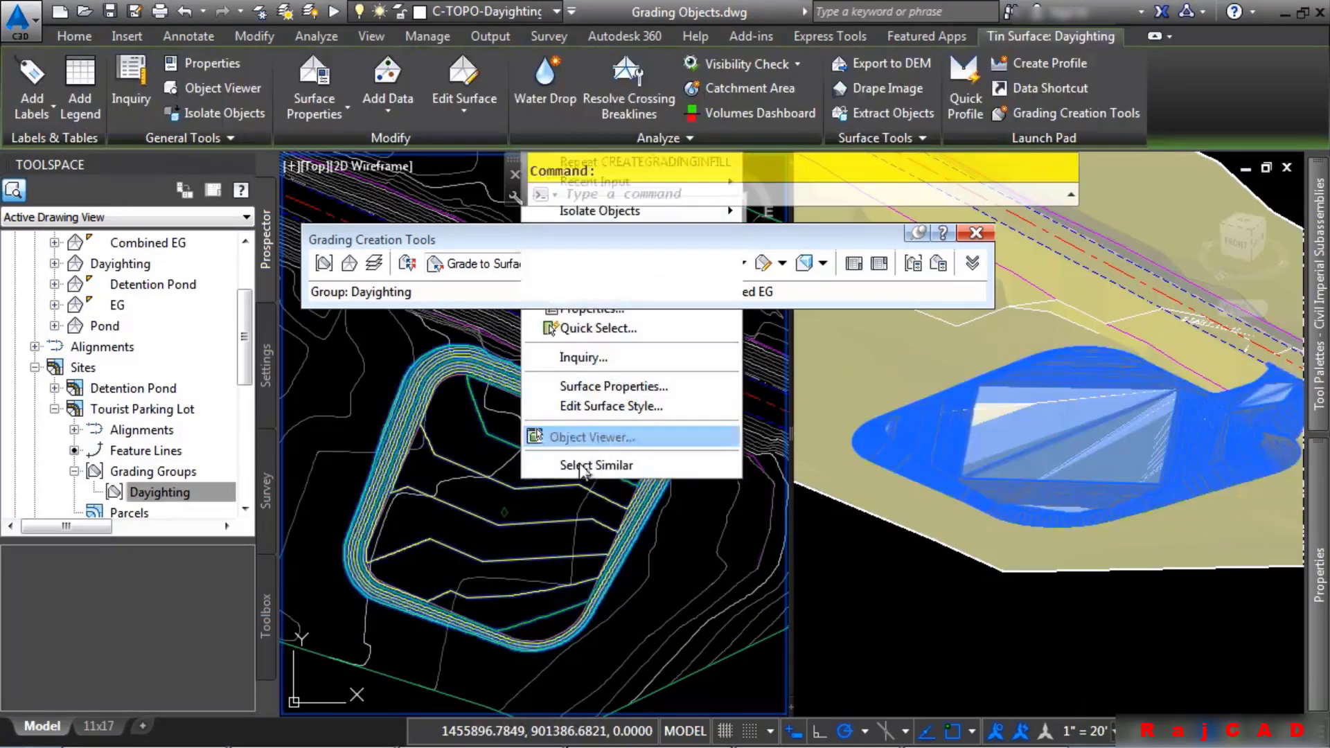
{"action": "left_click", "coordinate": [589, 437]}
{"action": "mouse_move", "coordinate": [579, 579]}
{"action": "left_mouse_down"}
{"action": "mouse_move", "coordinate": [737, 455]}
{"action": "mouse_move", "coordinate": [686, 531]}
{"action": "mouse_move", "coordinate": [729, 505]}
{"action": "mouse_move", "coordinate": [689, 424]}
{"action": "mouse_move", "coordinate": [529, 300]}
{"action": "left_mouse_up"}
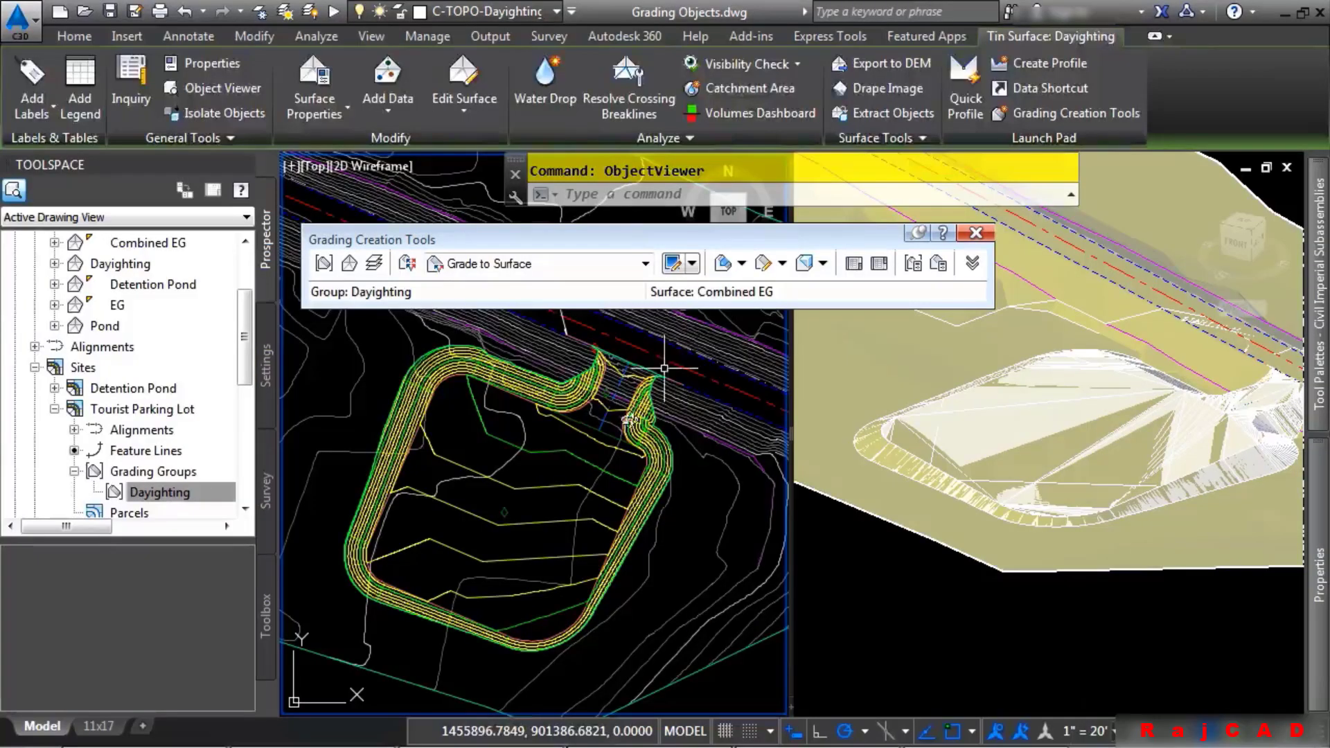
Step: Add the entrance centerline and the feature lines at its ends to the Dayighting surface as standard breaklines with a 1.00' supplementing distance
{"action": "scroll", "coordinate": [615, 422], "scroll_direction": "up", "scroll_amount": 6}
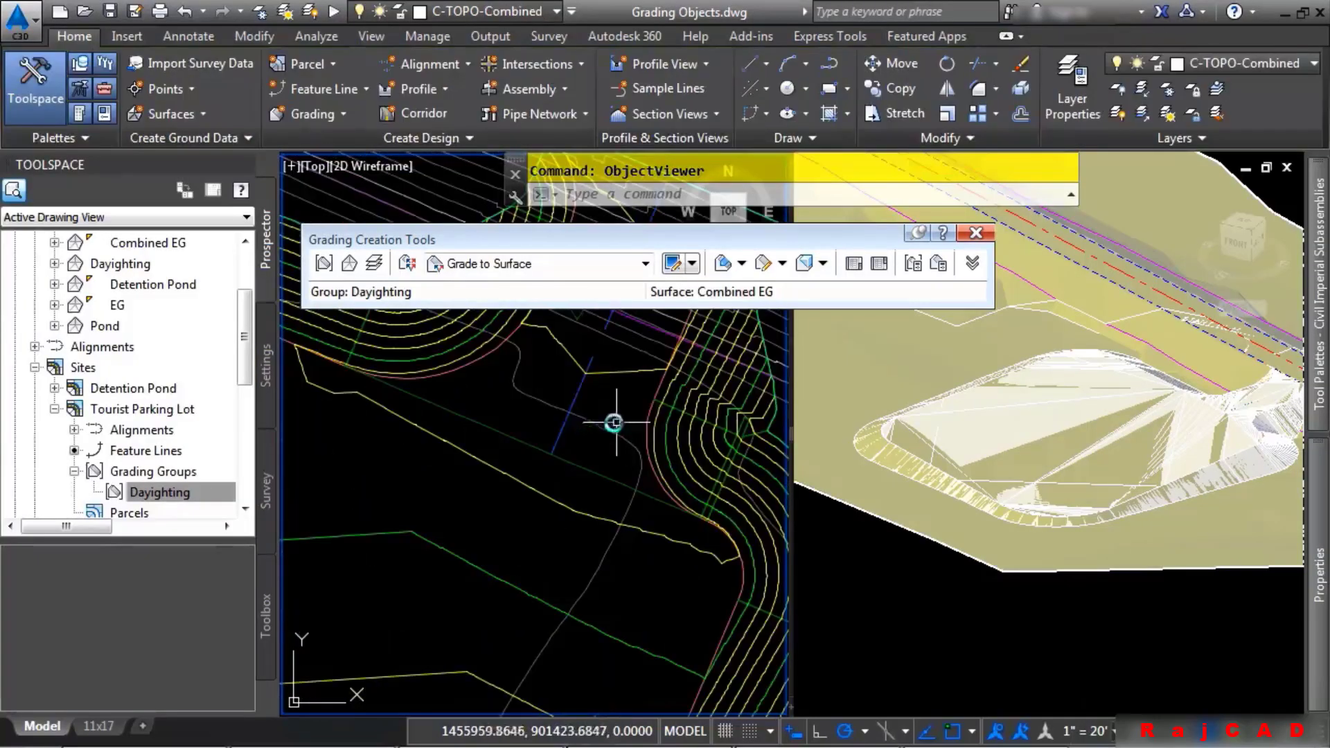
{"action": "left_click", "coordinate": [577, 392]}
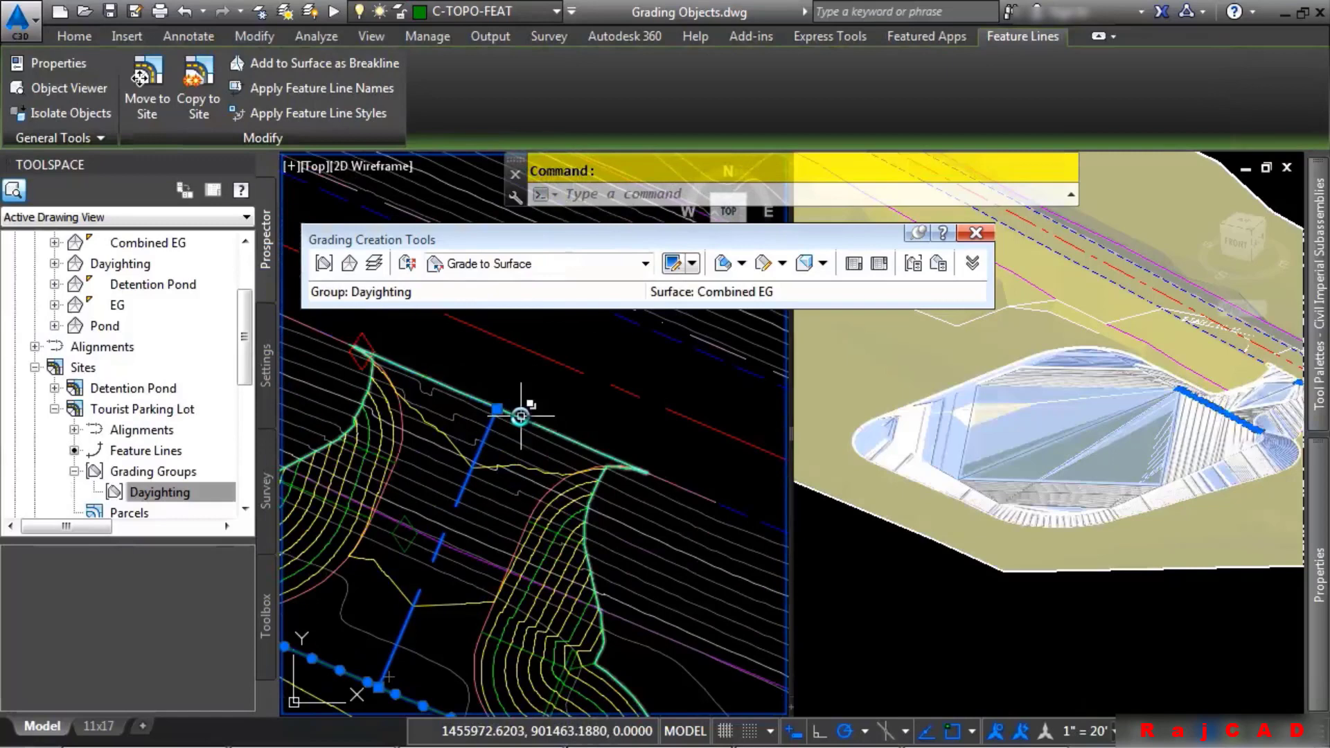
{"action": "left_click", "coordinate": [520, 415]}
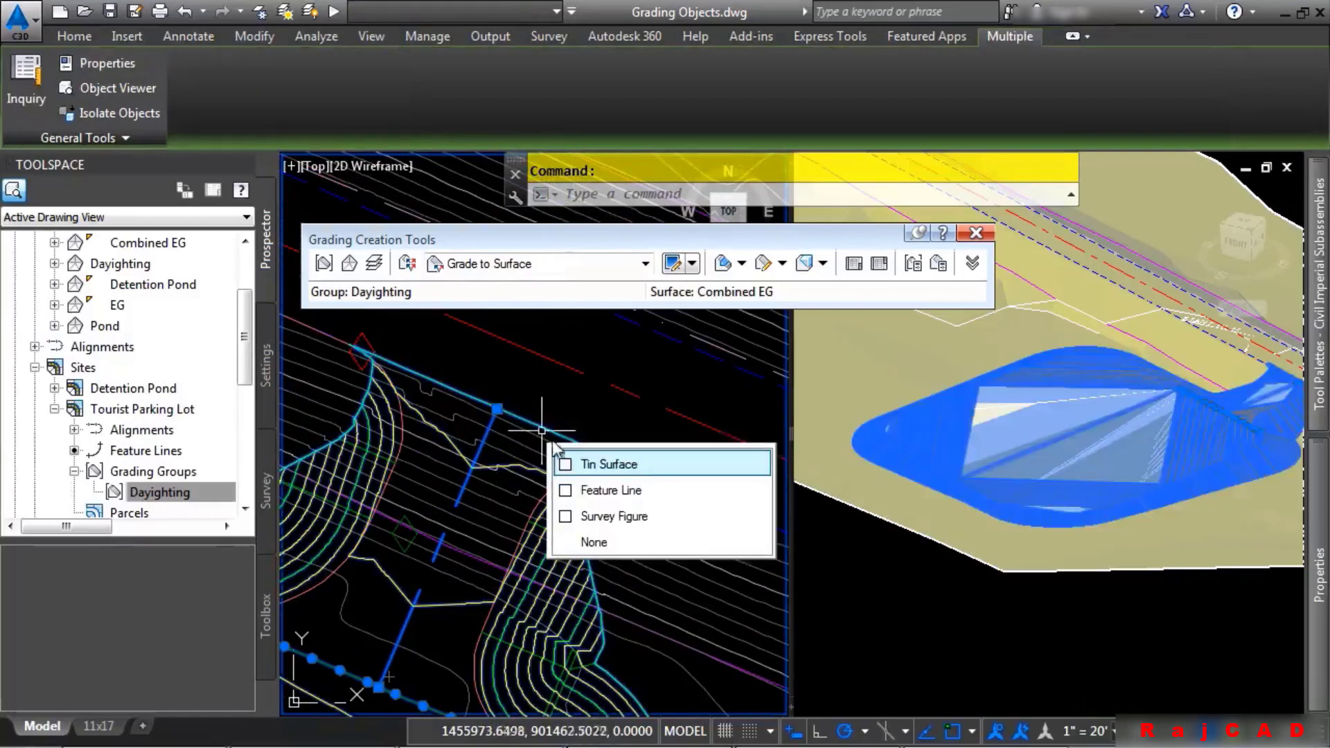
{"action": "left_click", "coordinate": [602, 490]}
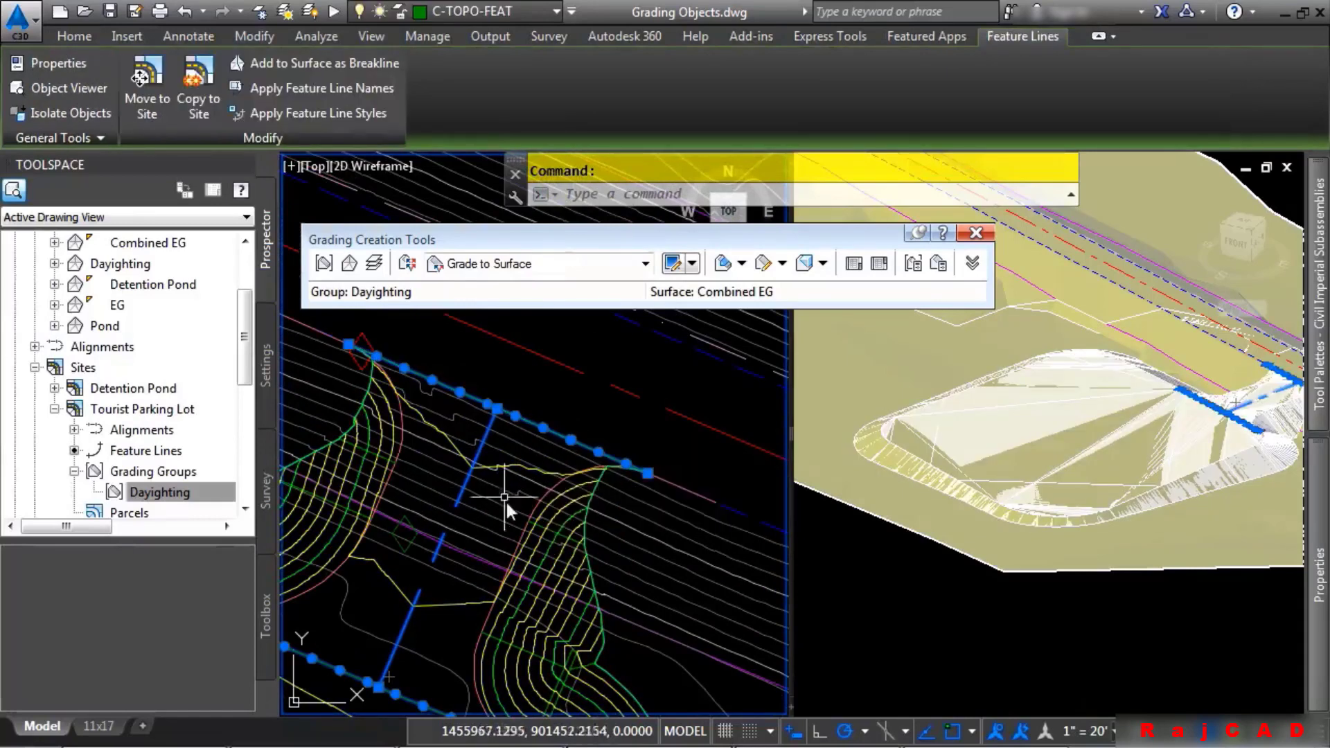
{"action": "left_click", "coordinate": [321, 61]}
{"action": "left_click", "coordinate": [761, 370]}
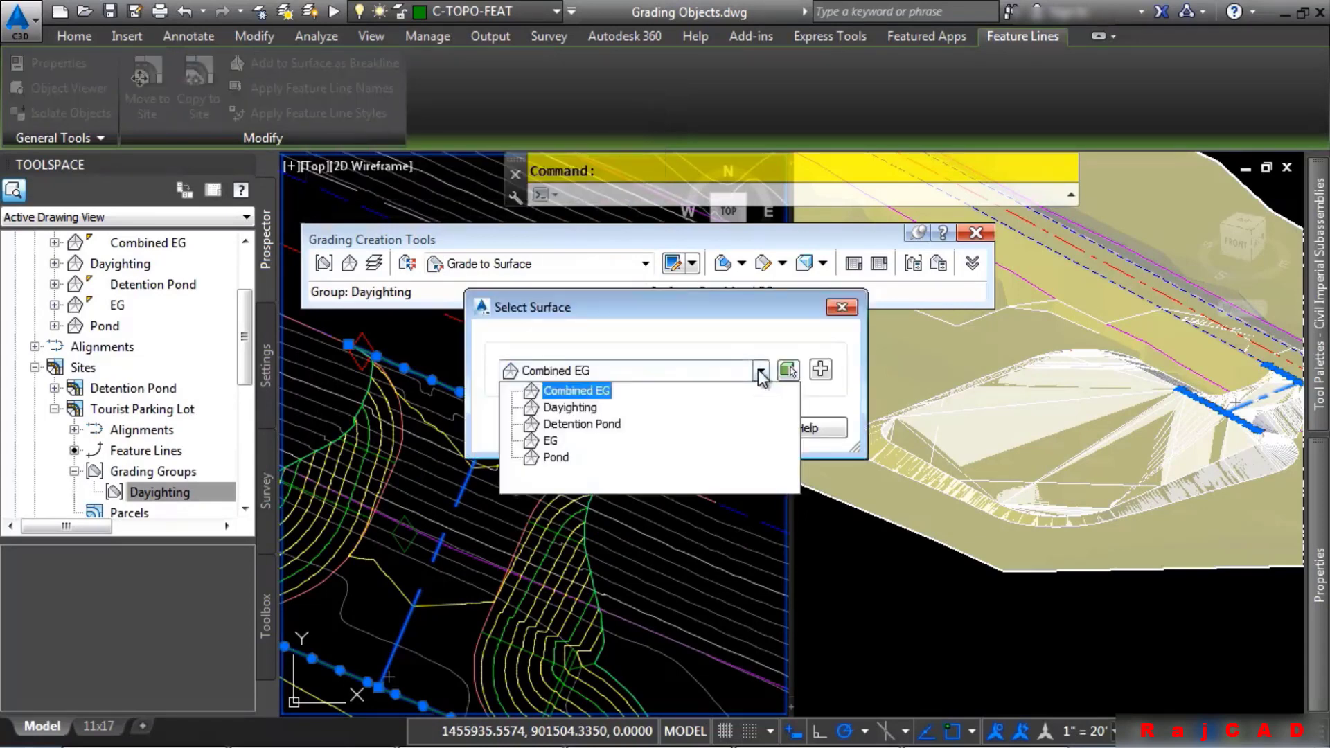
{"action": "left_click", "coordinate": [629, 455]}
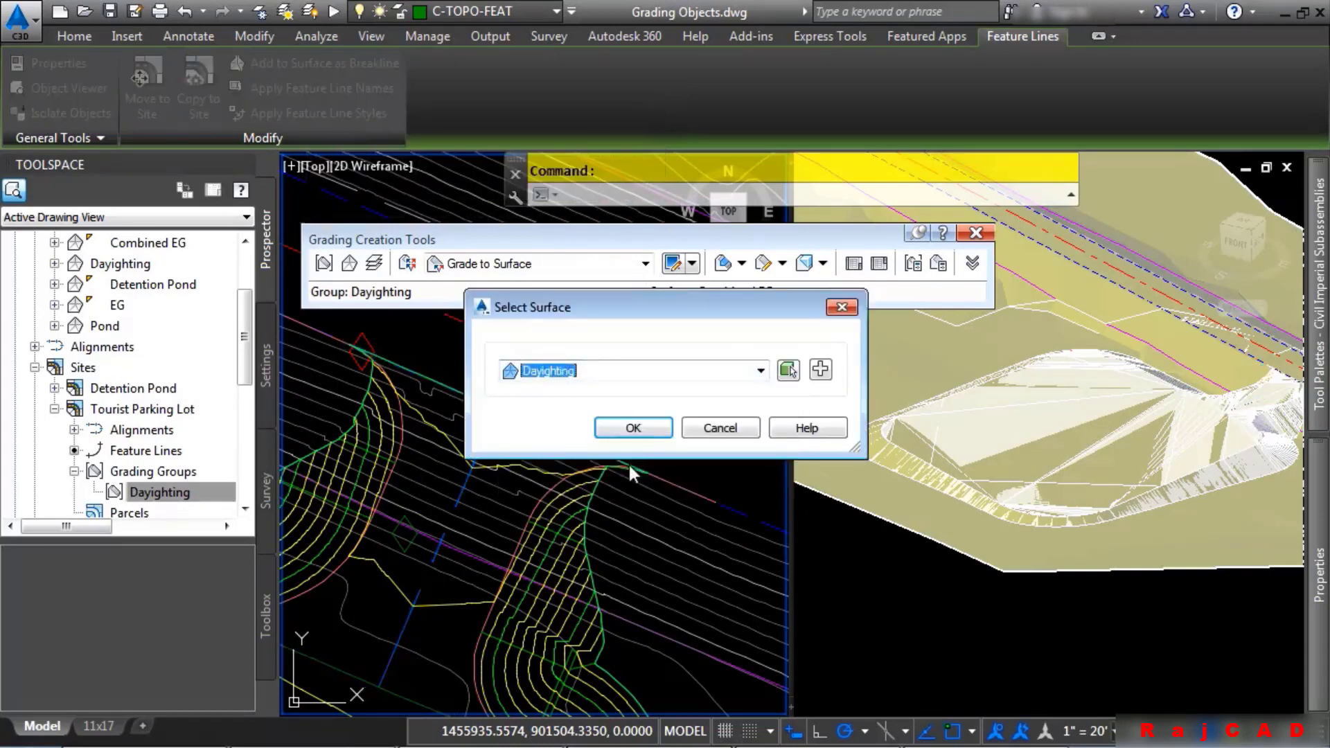
{"action": "left_click", "coordinate": [633, 427]}
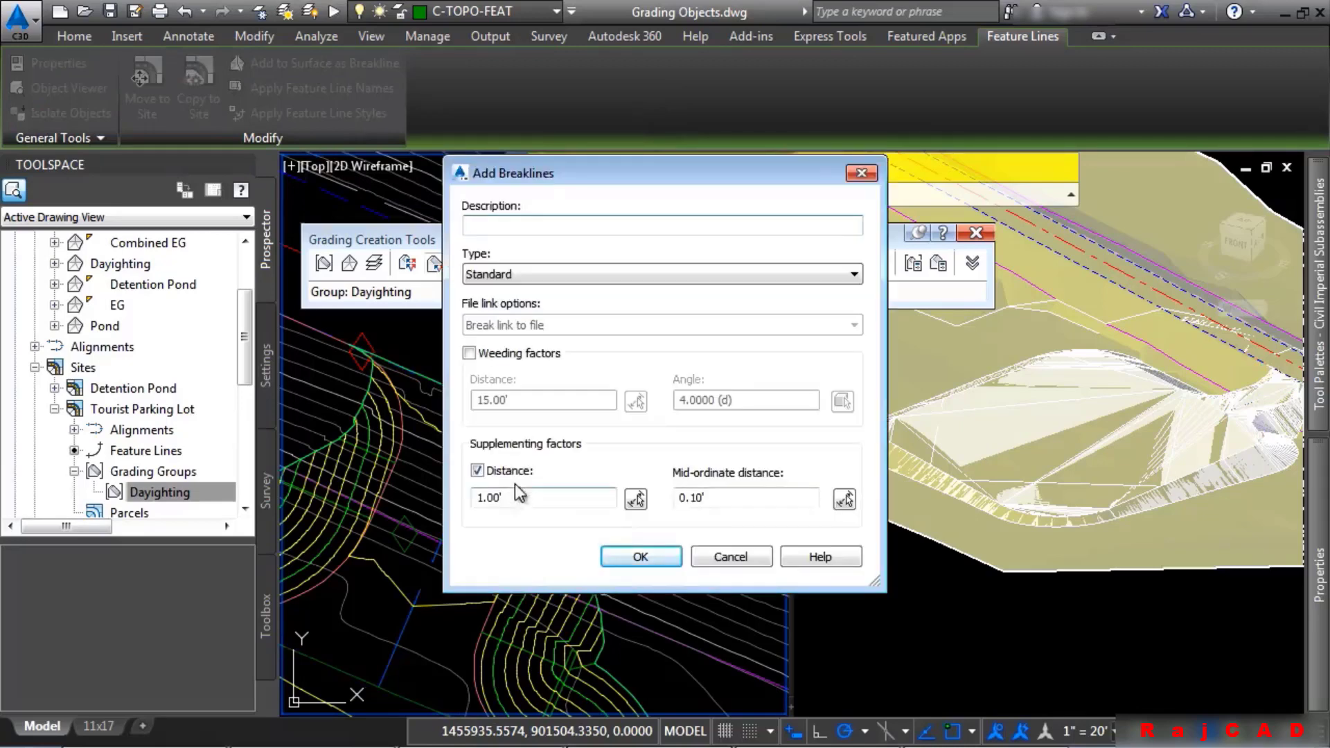
{"action": "left_click", "coordinate": [647, 554]}
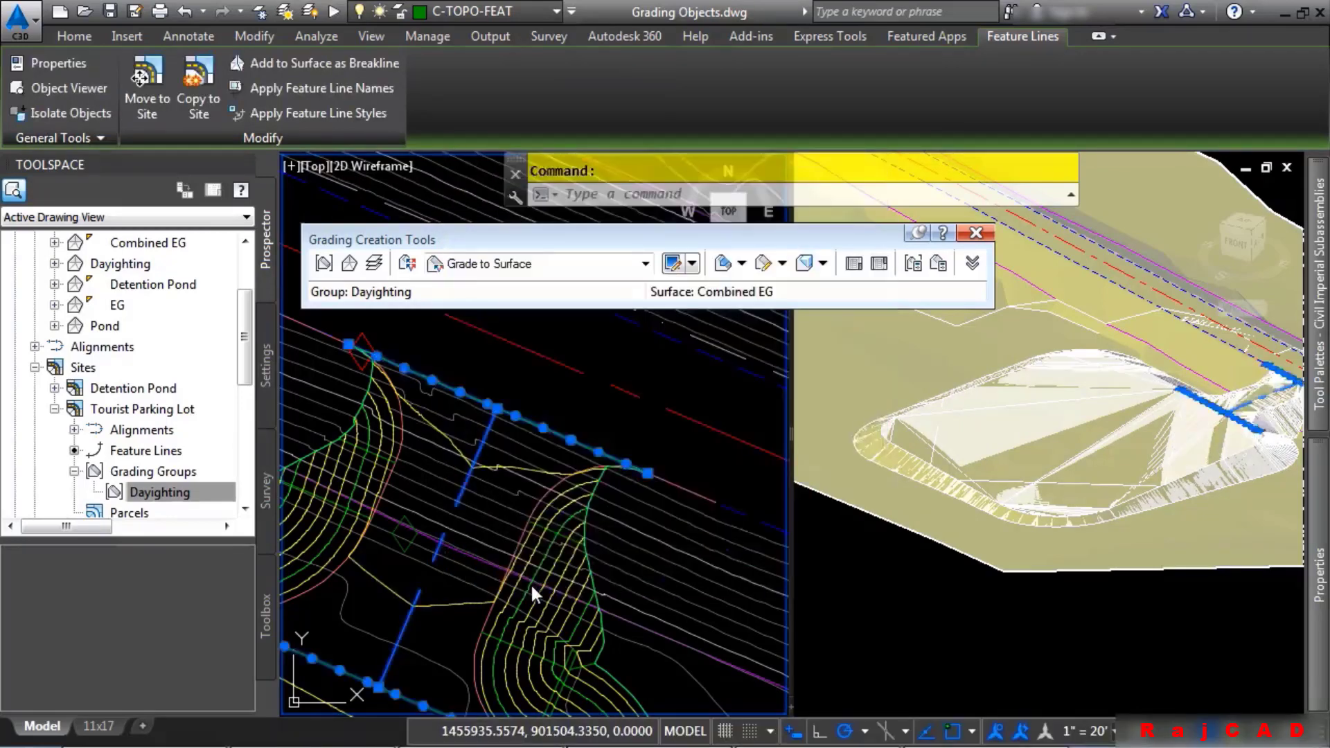
{"action": "scroll", "coordinate": [533, 506], "scroll_direction": "down", "scroll_amount": 5}
{"action": "key", "text": "Escape"}
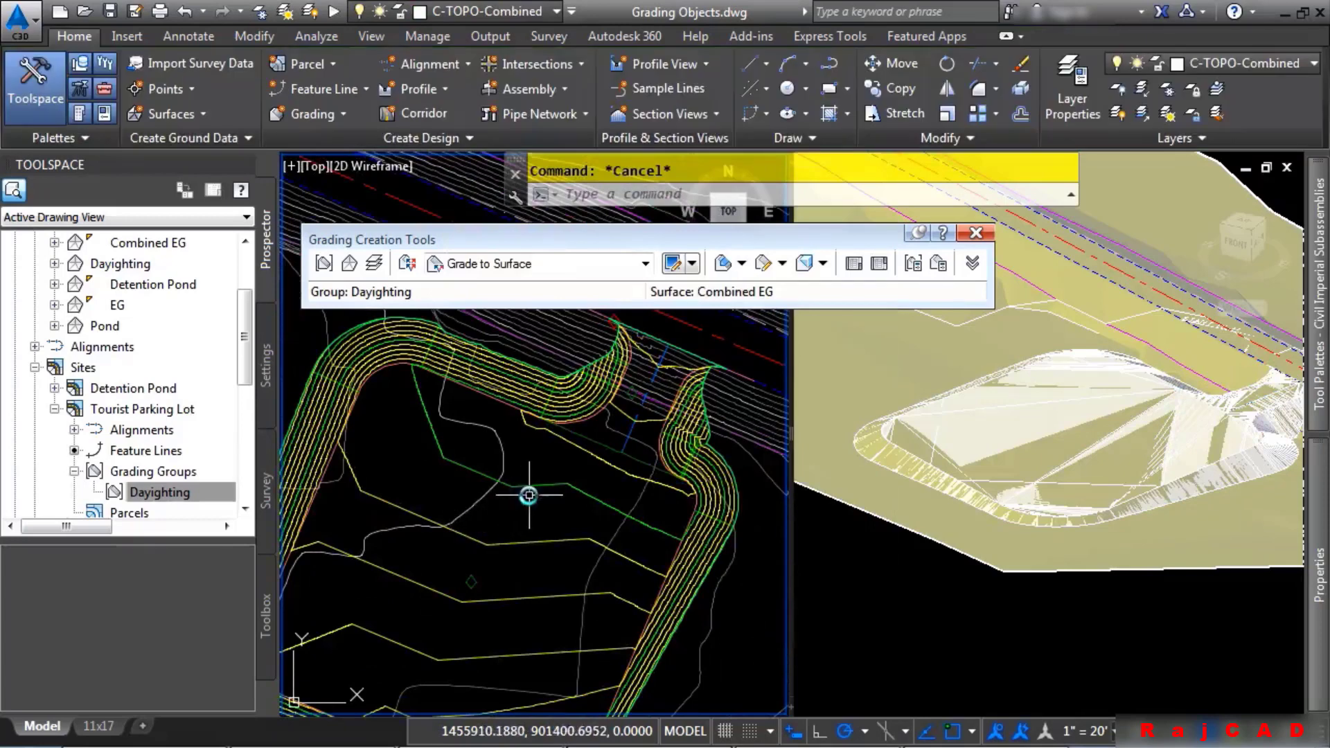
{"action": "middle_click_drag", "start_coordinate": [521, 550], "coordinate": [543, 457]}
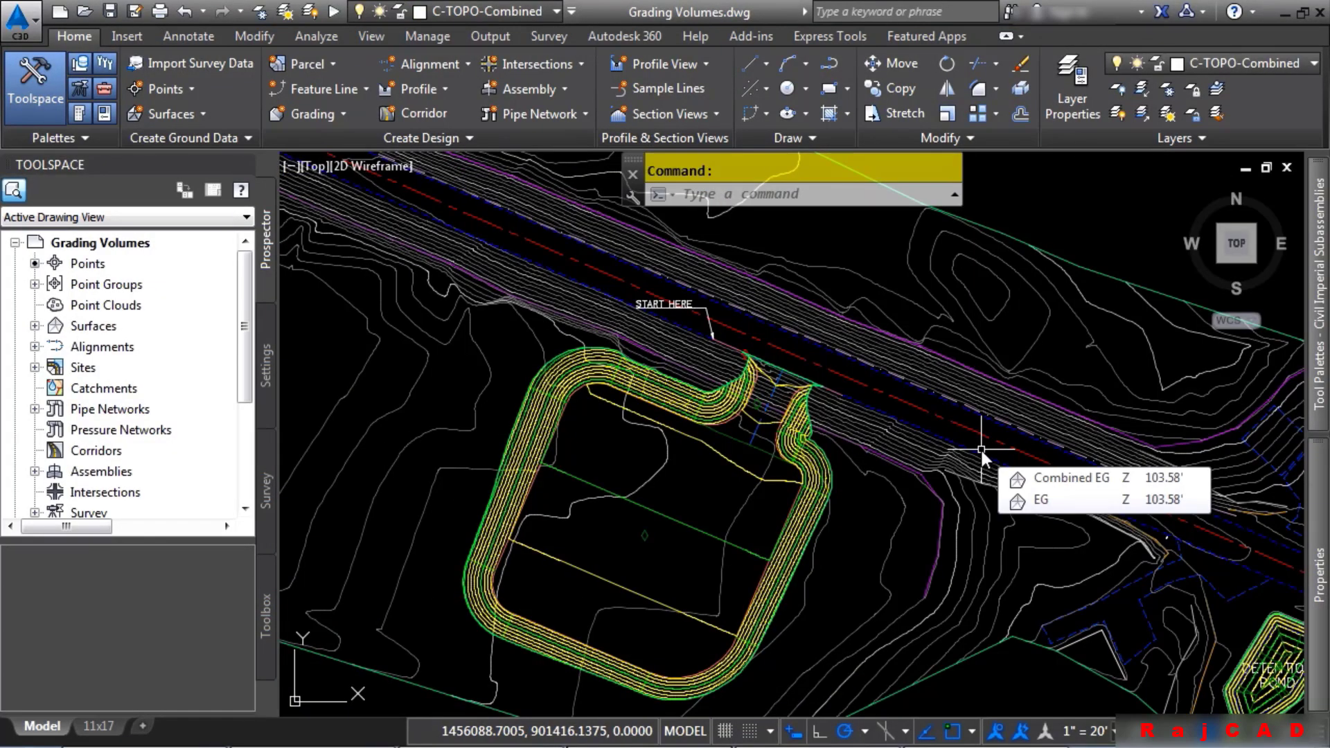
Step: Review the cut, fill and net volumes and the volume base surface in the Parking Lot grading group's properties
{"action": "left_click", "coordinate": [645, 539]}
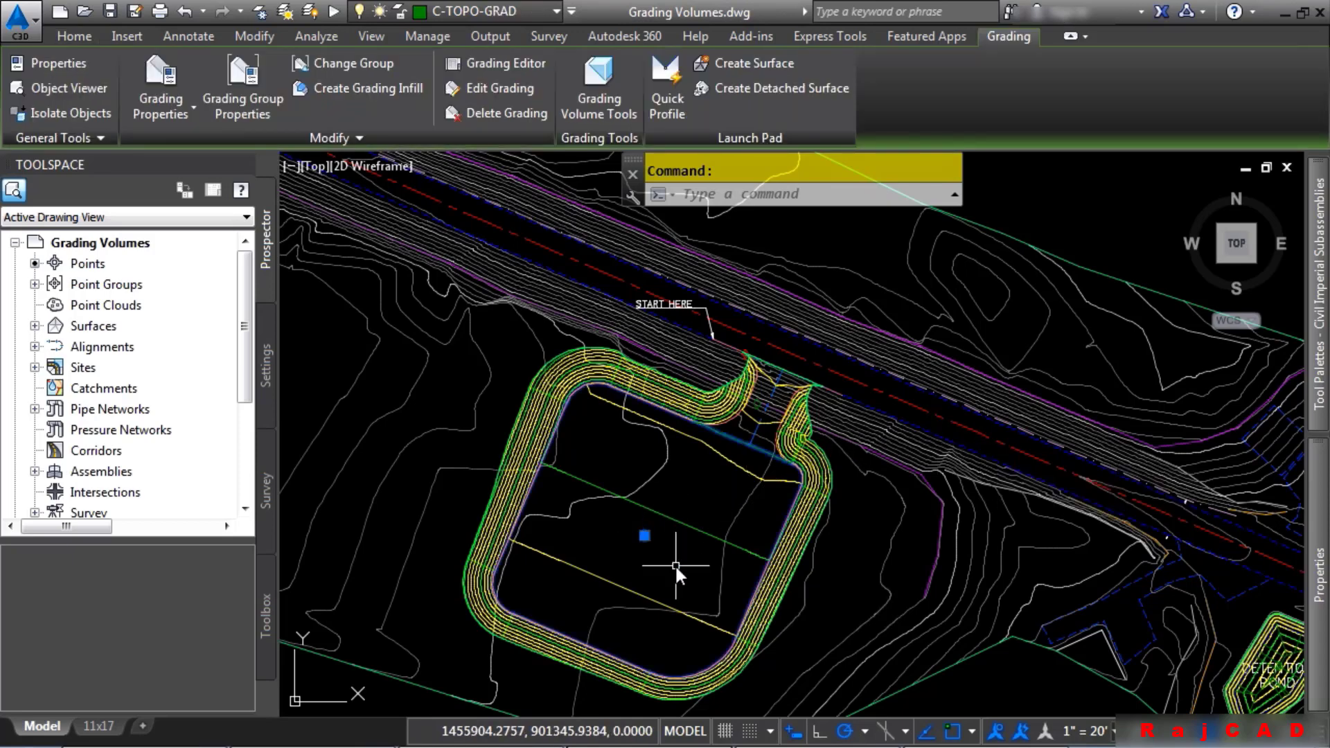
{"action": "left_click", "coordinate": [261, 106]}
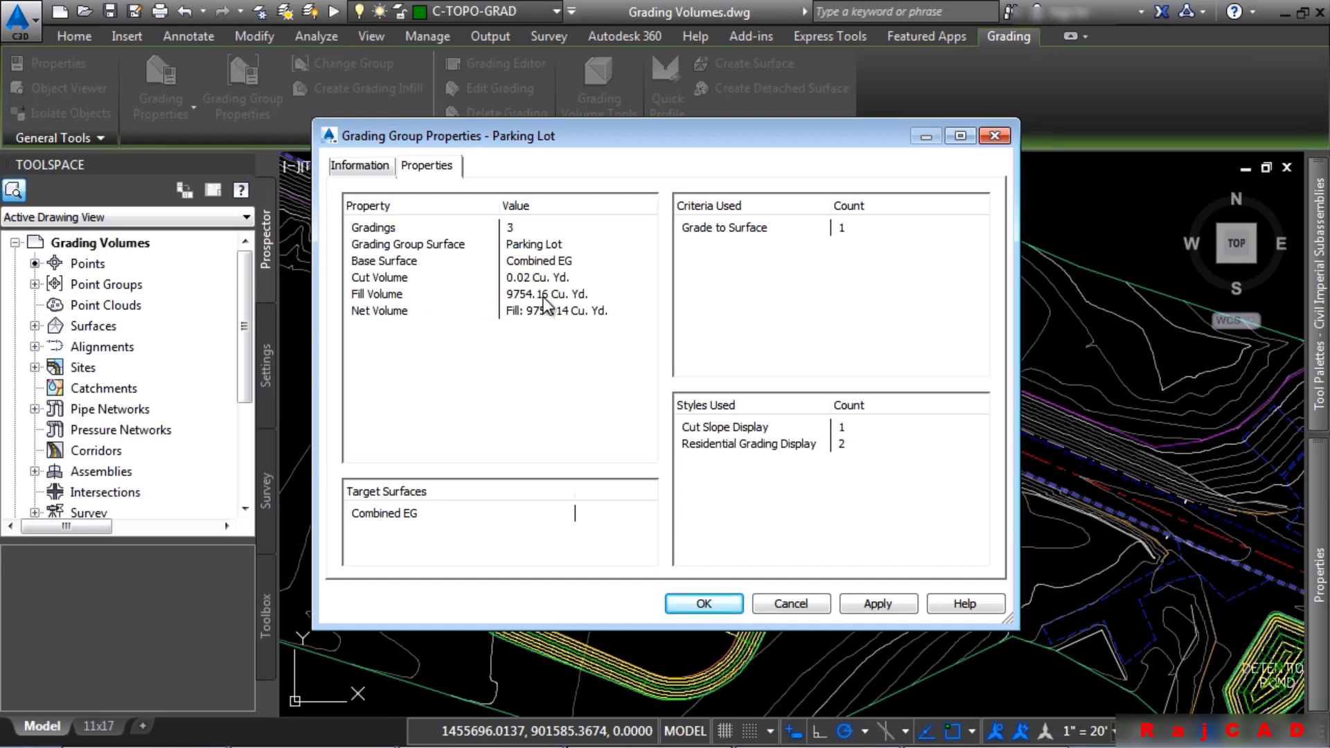
{"action": "left_click", "coordinate": [354, 168]}
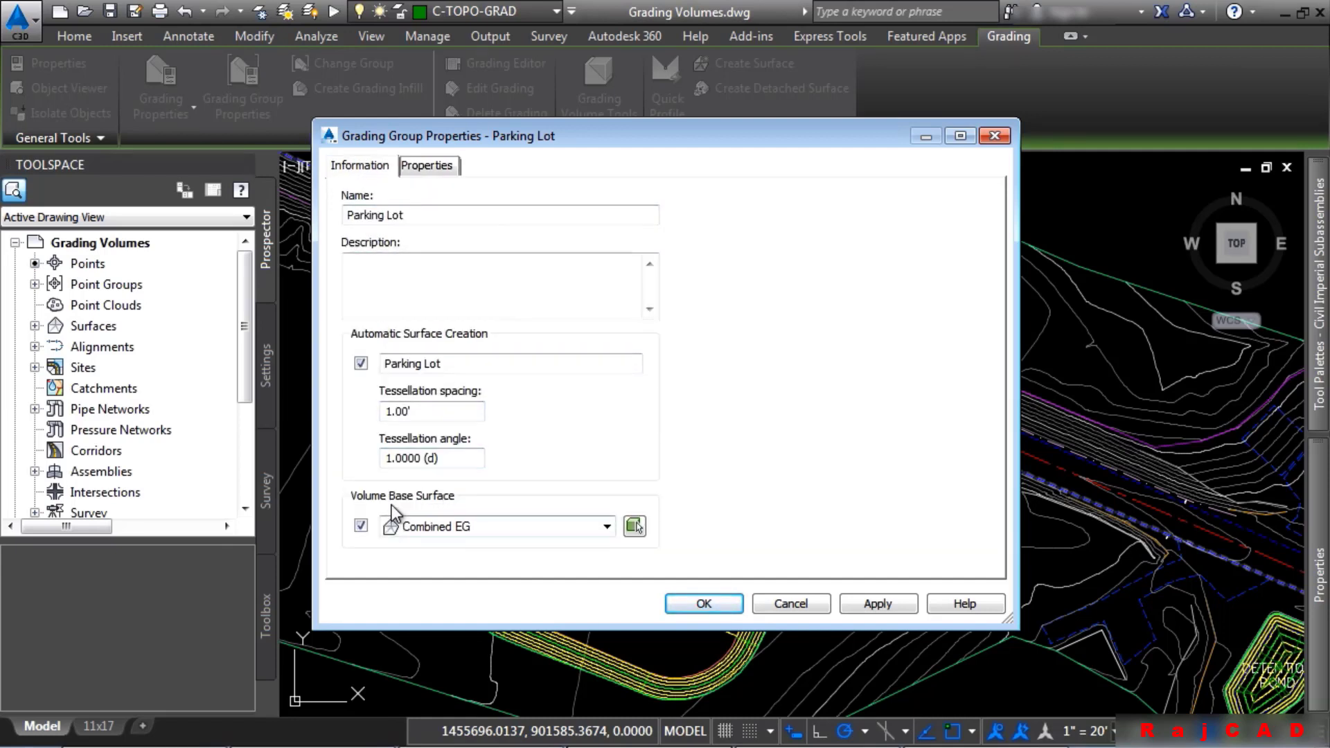
{"action": "left_click", "coordinate": [427, 166]}
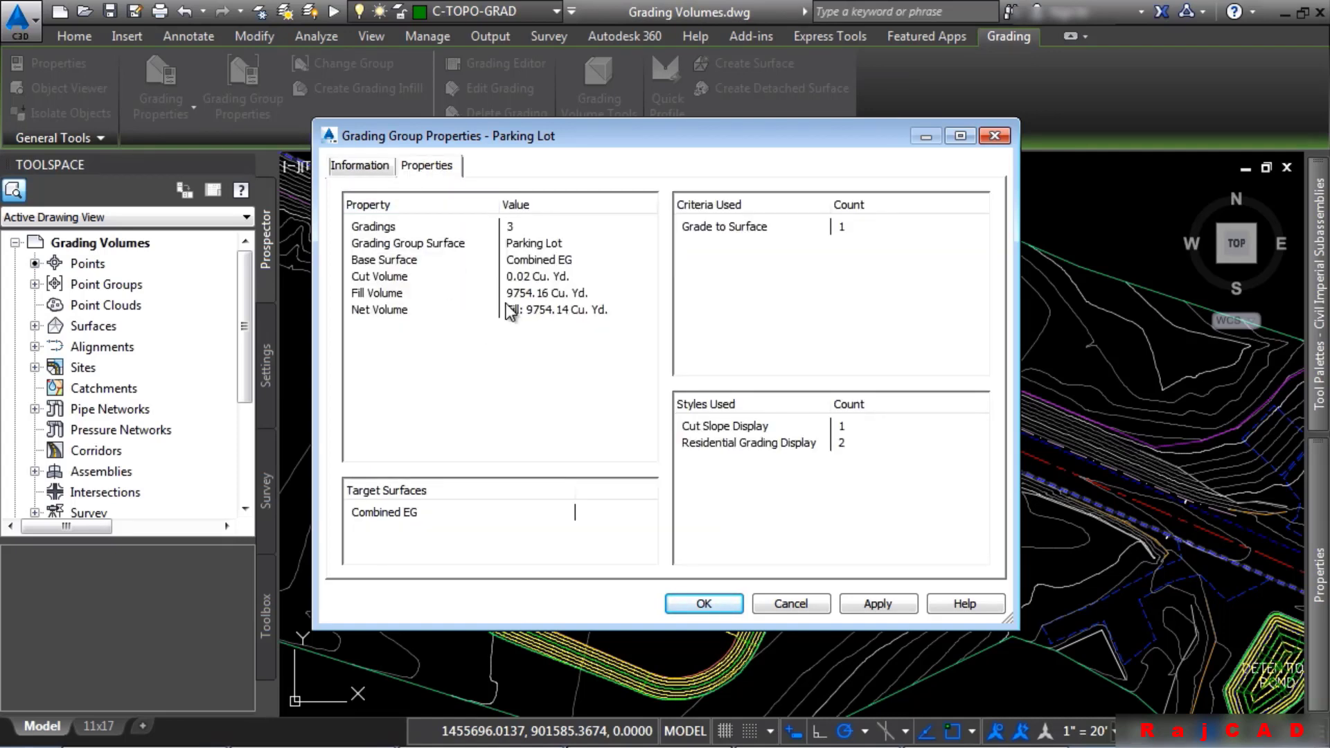
{"action": "right_click", "coordinate": [477, 269]}
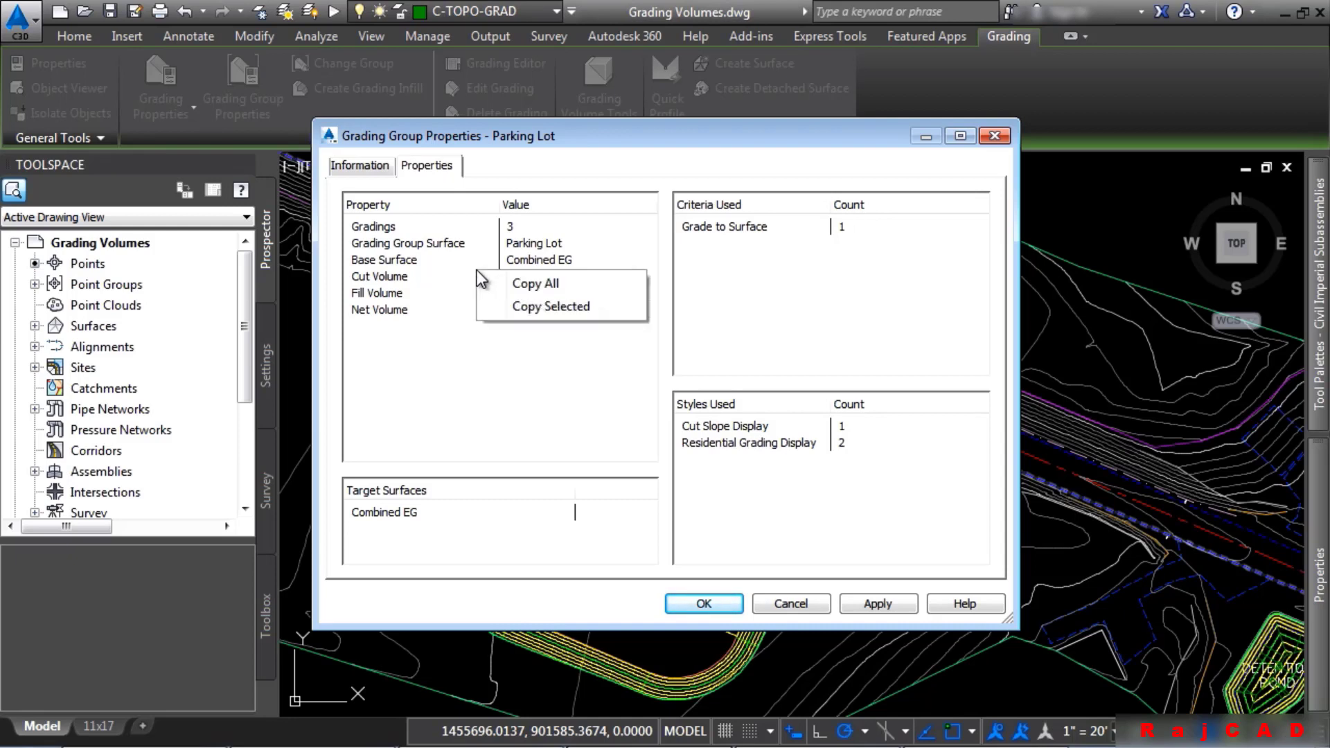
{"action": "left_click", "coordinate": [502, 390]}
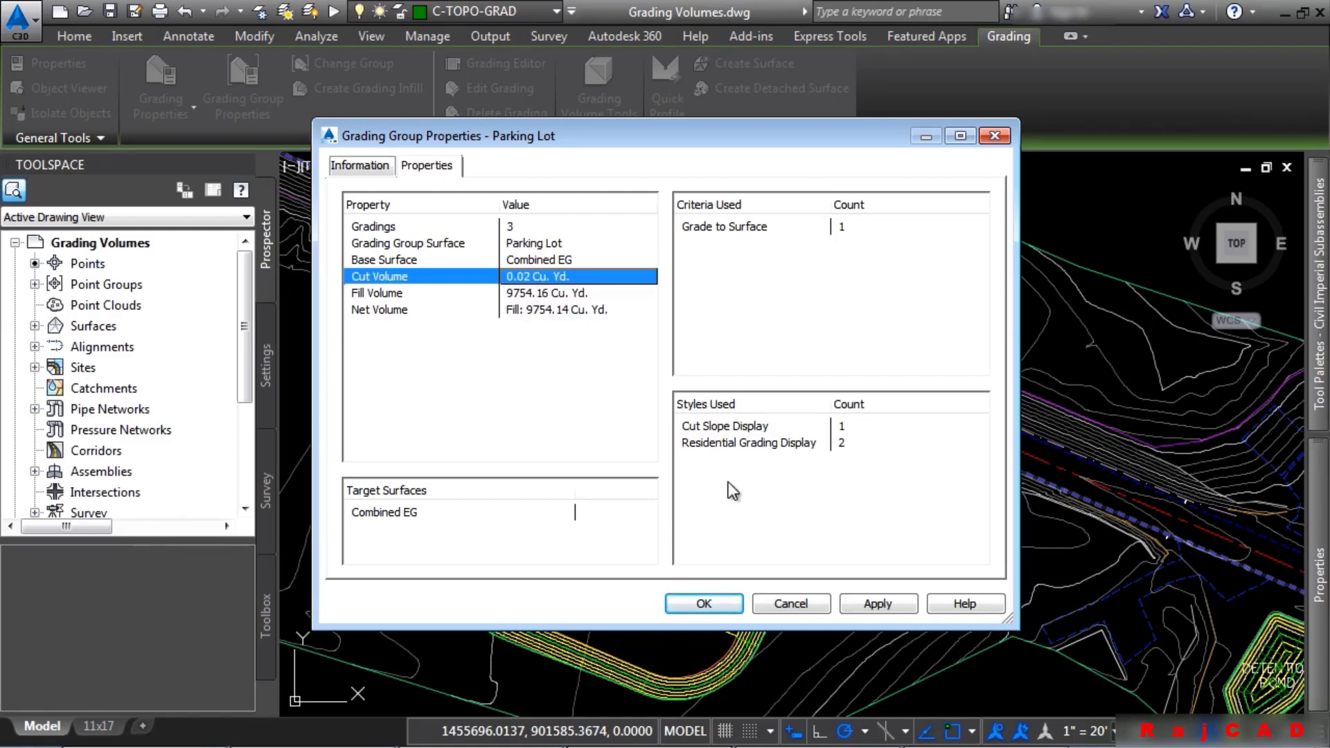
{"action": "left_click", "coordinate": [775, 602]}
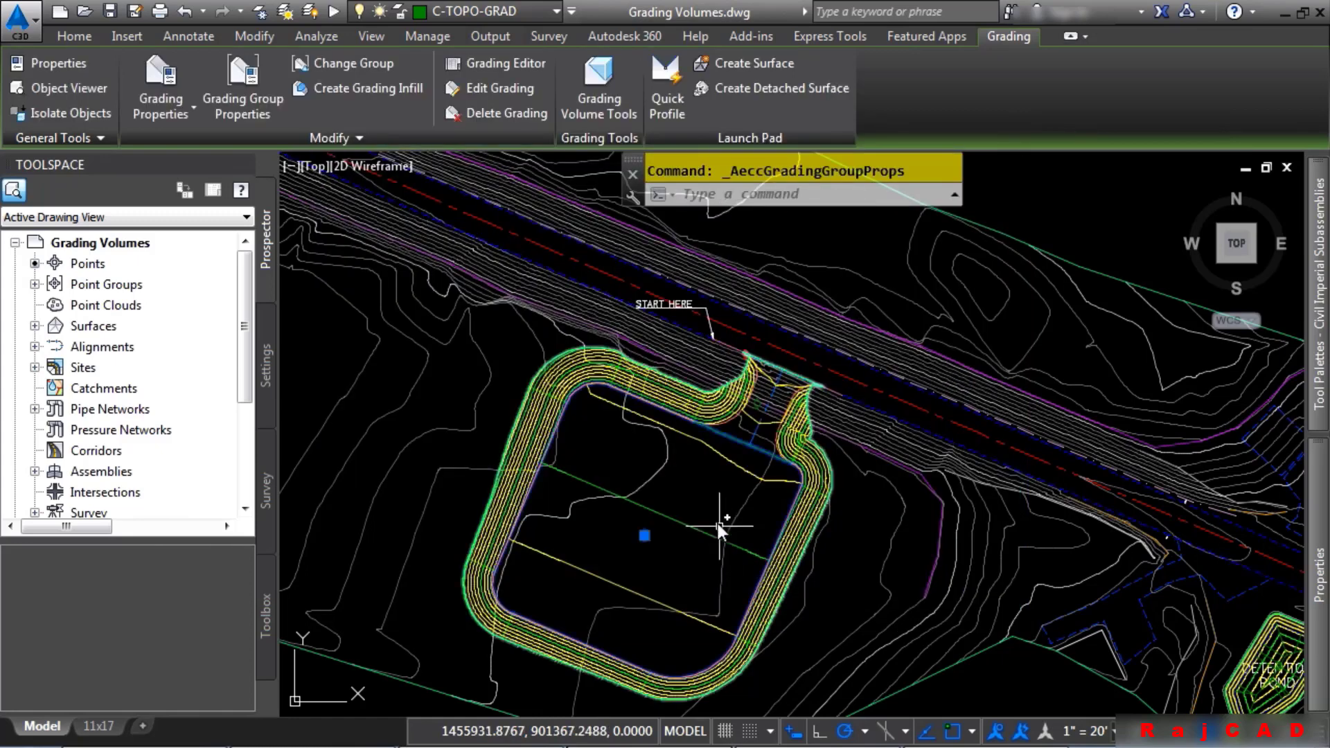
Step: Open the Grading Volume Tools and set the Parking Lot group in the Tourist Parking Lot site as the active grading group
{"action": "left_click", "coordinate": [607, 109]}
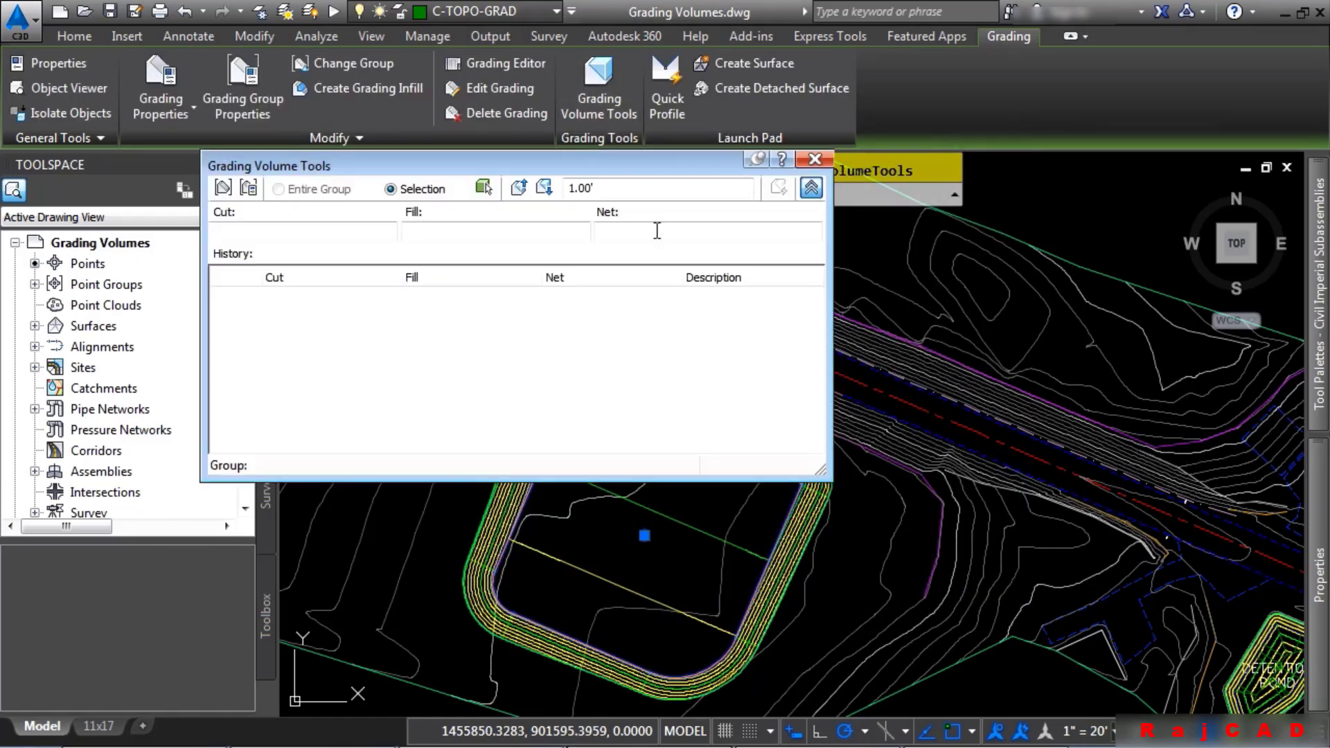
{"action": "left_click", "coordinate": [223, 187]}
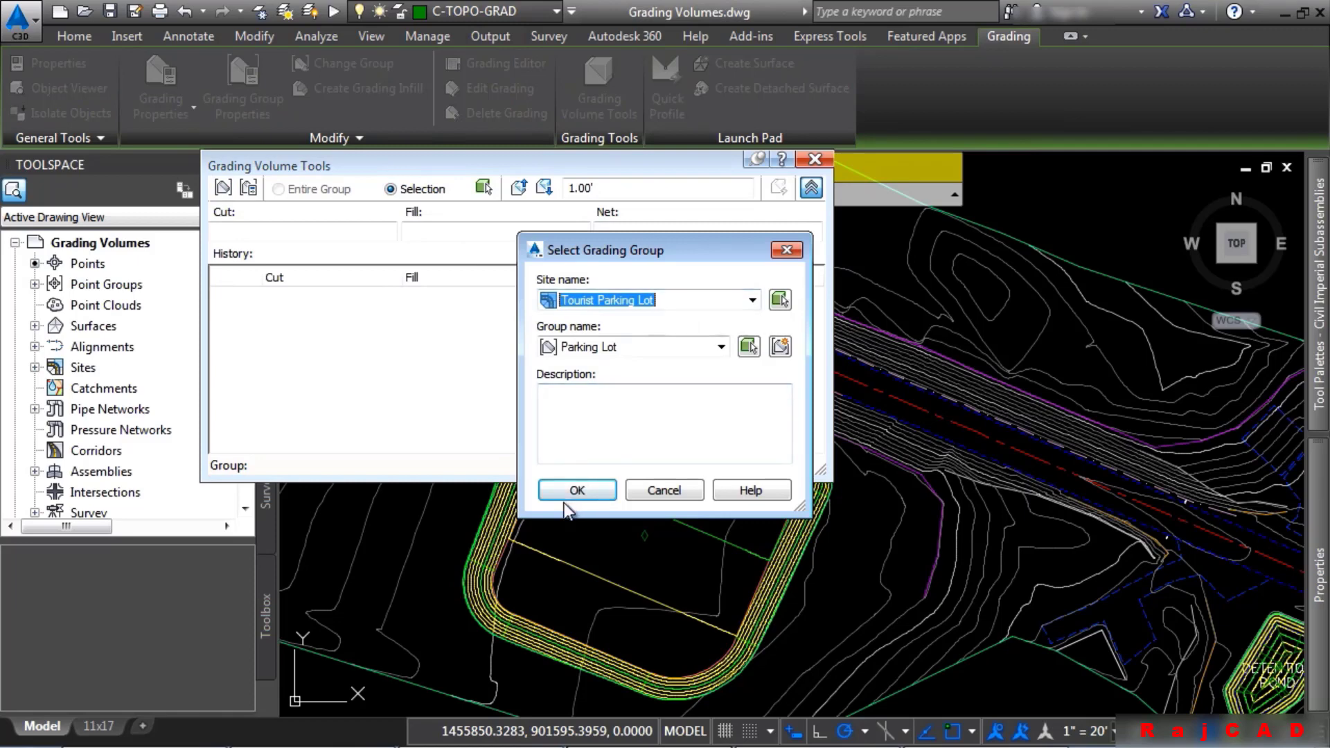
{"action": "left_click", "coordinate": [574, 491]}
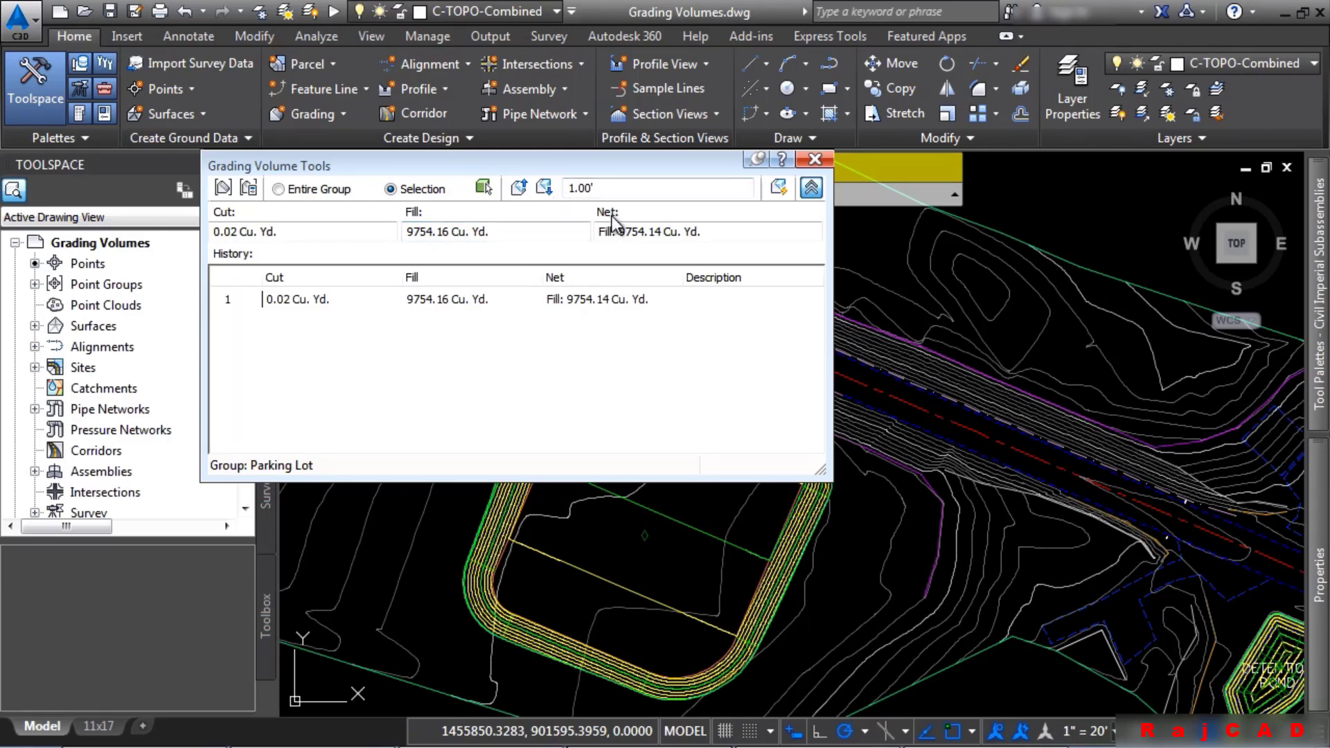
Step: Raise the entire Parking Lot grading group by the 1.00' elevation increment
{"action": "left_click", "coordinate": [559, 166]}
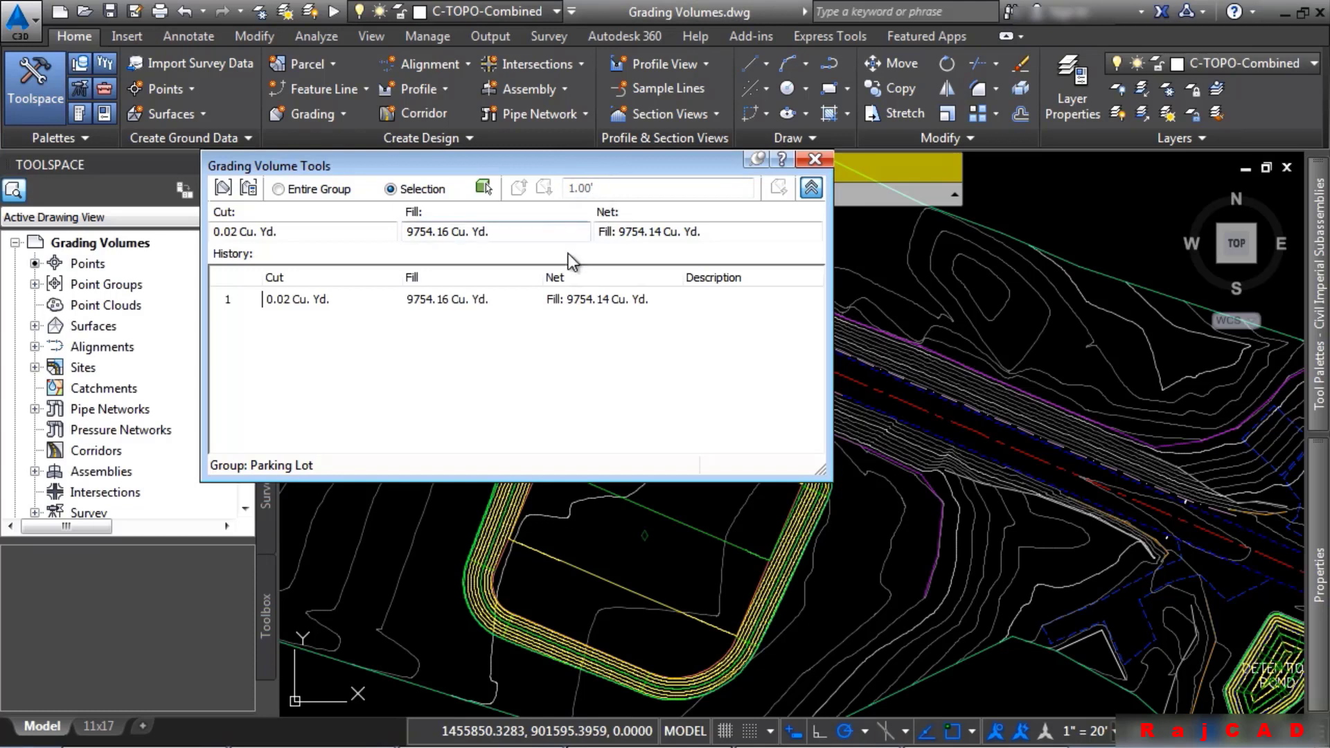
{"action": "left_click", "coordinate": [277, 190]}
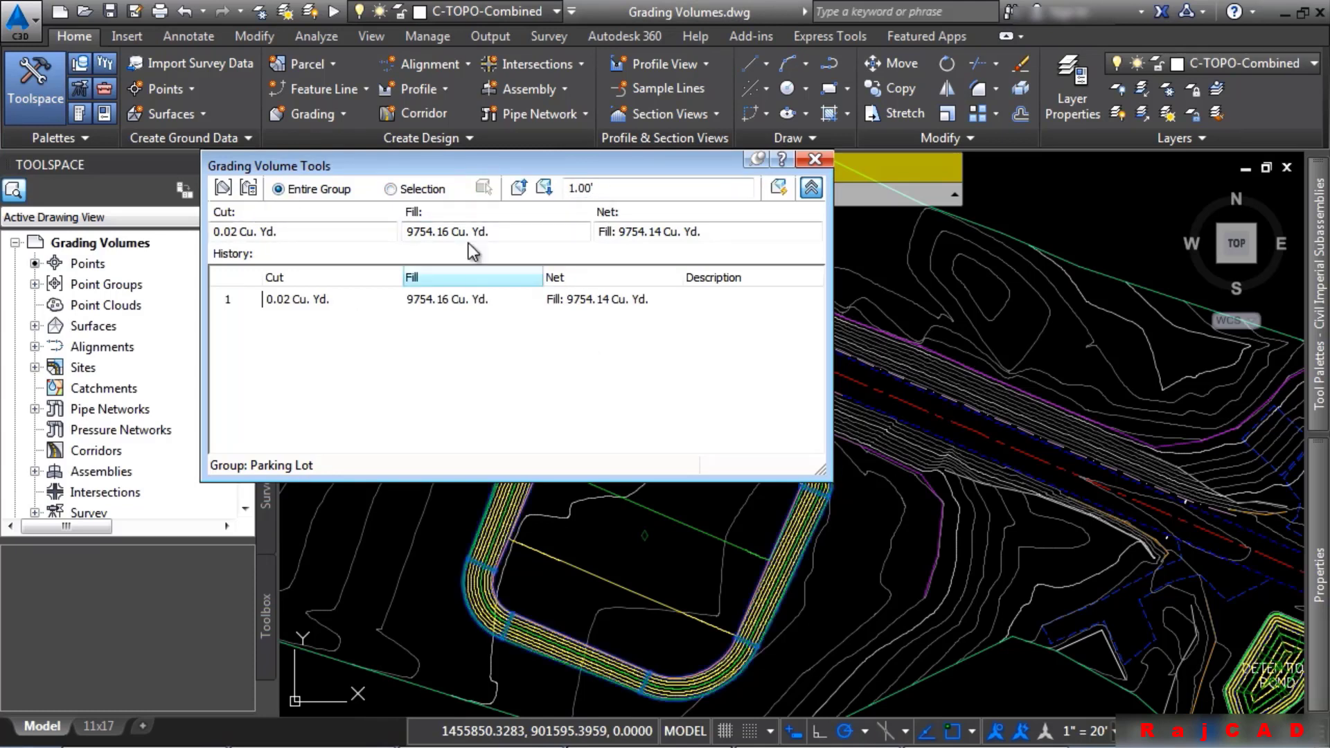
{"action": "double_click", "coordinate": [581, 188]}
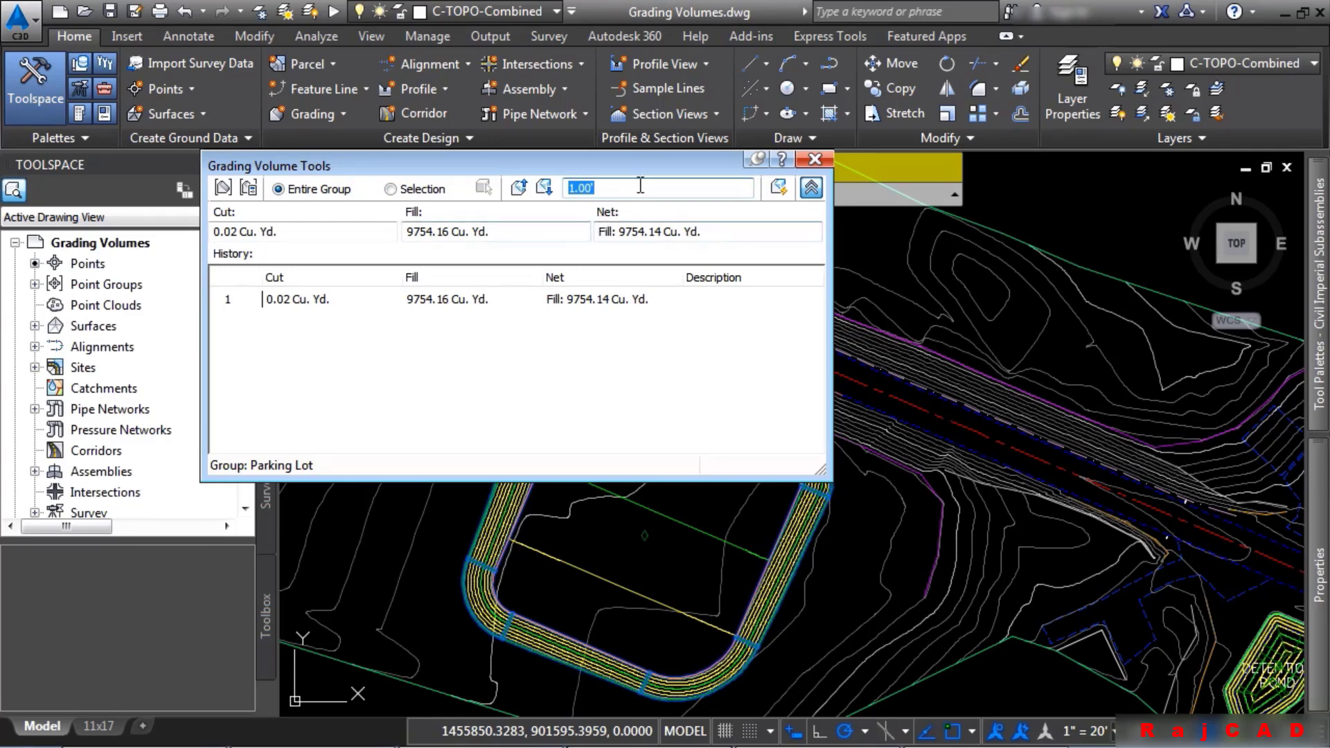
{"action": "left_click", "coordinate": [391, 189]}
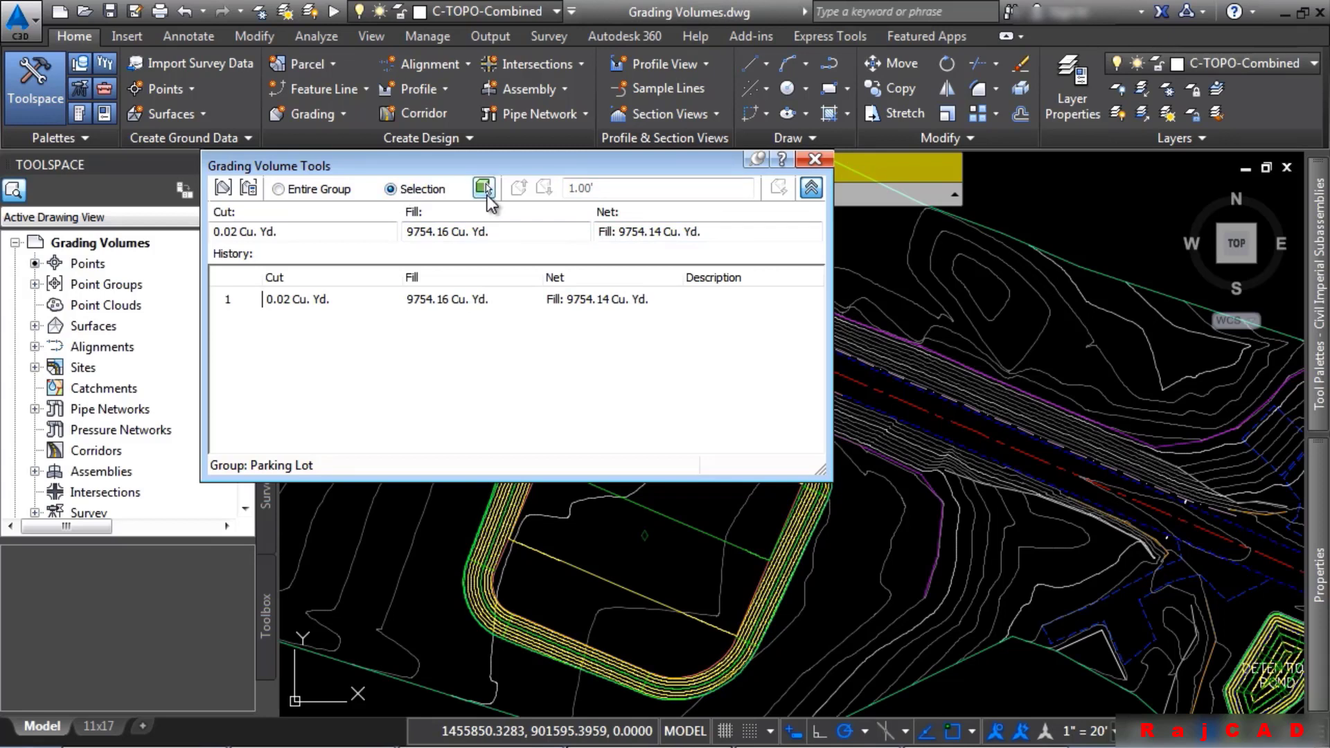
{"action": "left_click", "coordinate": [278, 189]}
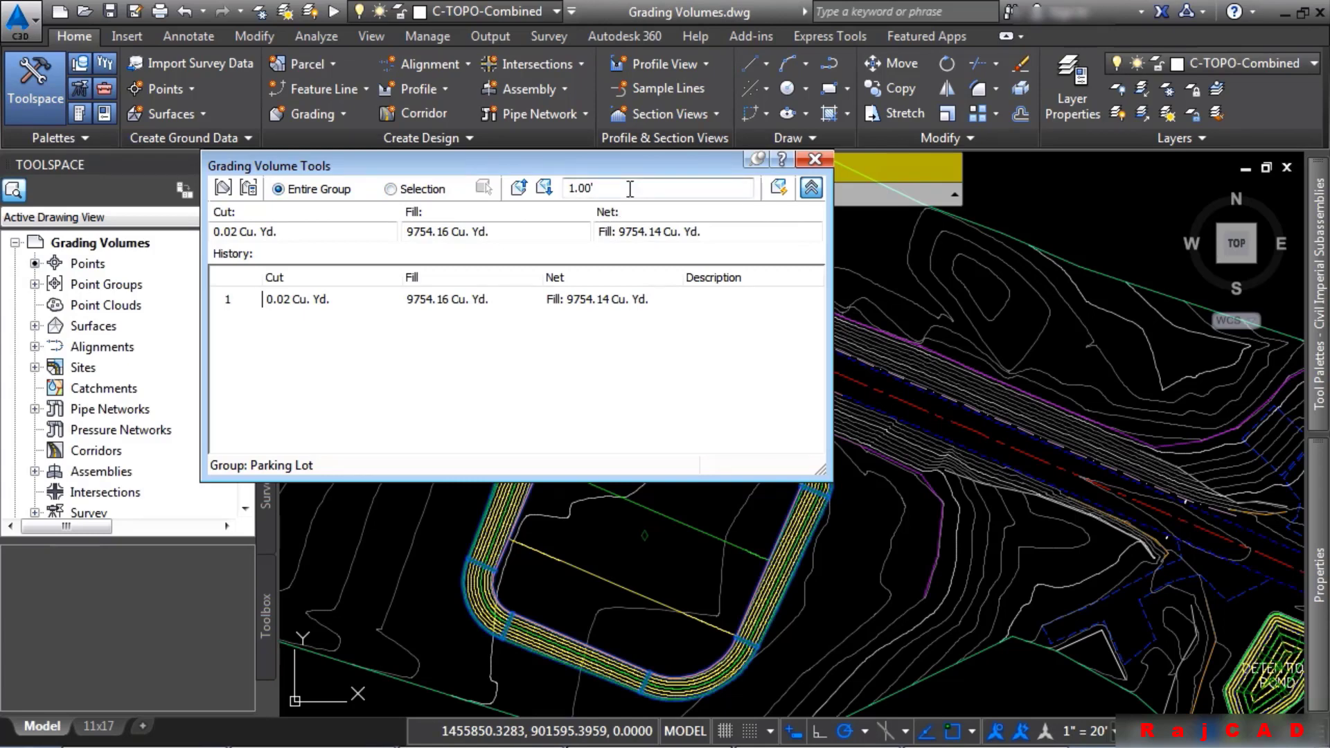
{"action": "left_click_drag", "start_coordinate": [629, 188], "coordinate": [559, 202]}
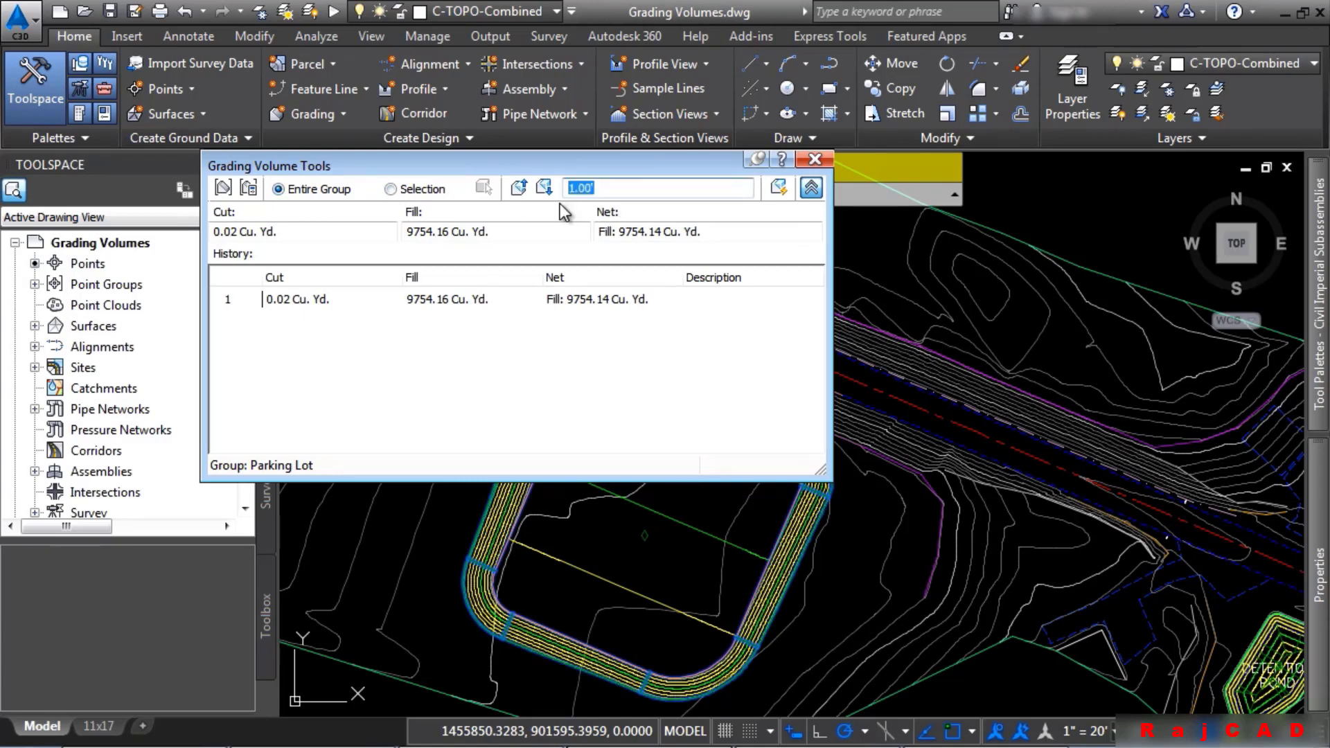
{"action": "left_click", "coordinate": [519, 189]}
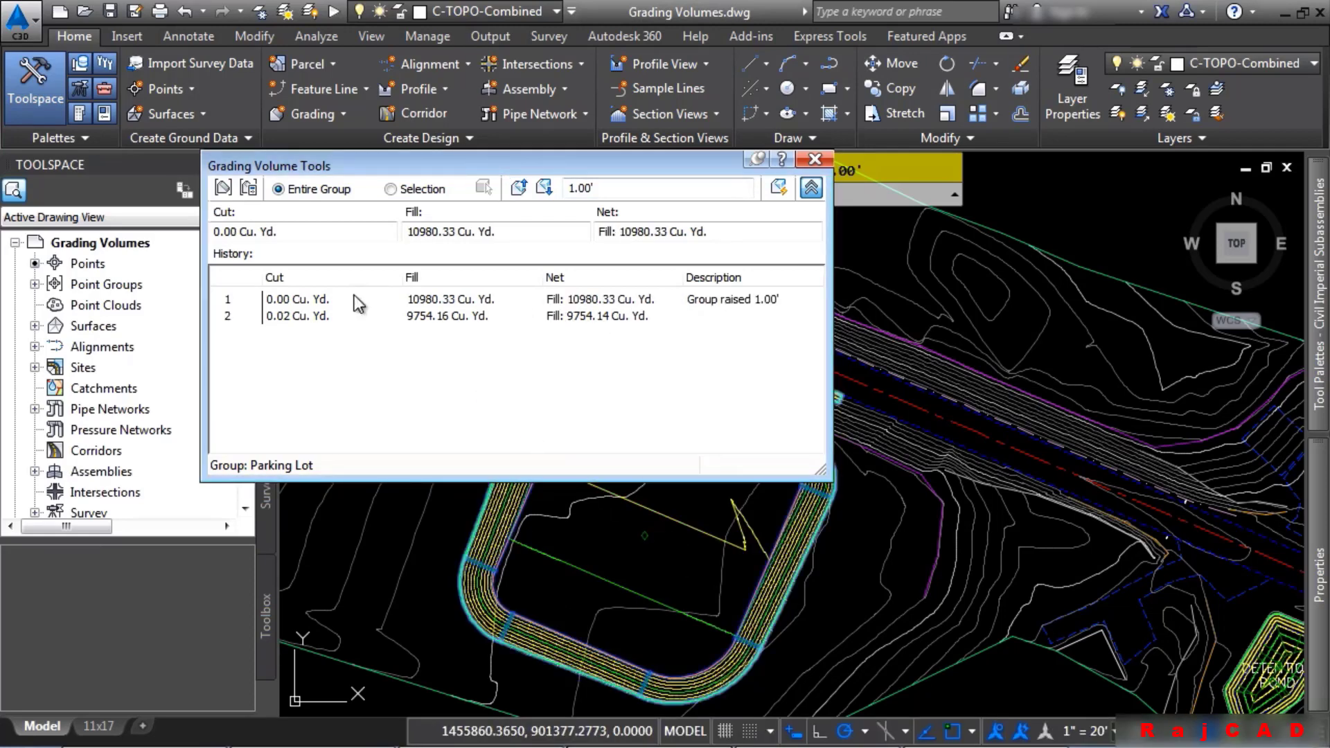
Step: Auto-balance the entire Parking Lot group to a required volume of 5000 Cu. Yd. and uncover the command history to read the elevation change
{"action": "middle_click_drag", "start_coordinate": [622, 567], "coordinate": [968, 572]}
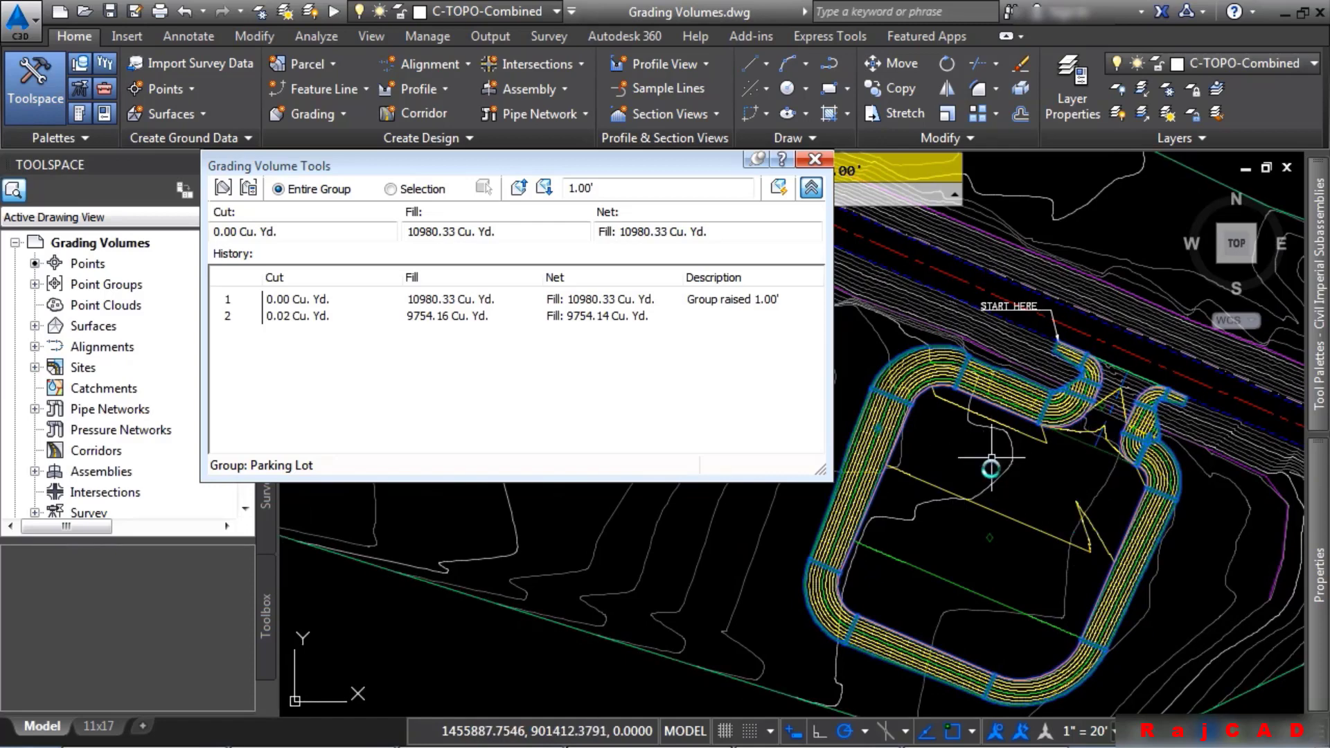
{"action": "left_click", "coordinate": [790, 196]}
{"action": "left_click_drag", "start_coordinate": [549, 254], "coordinate": [770, 234]}
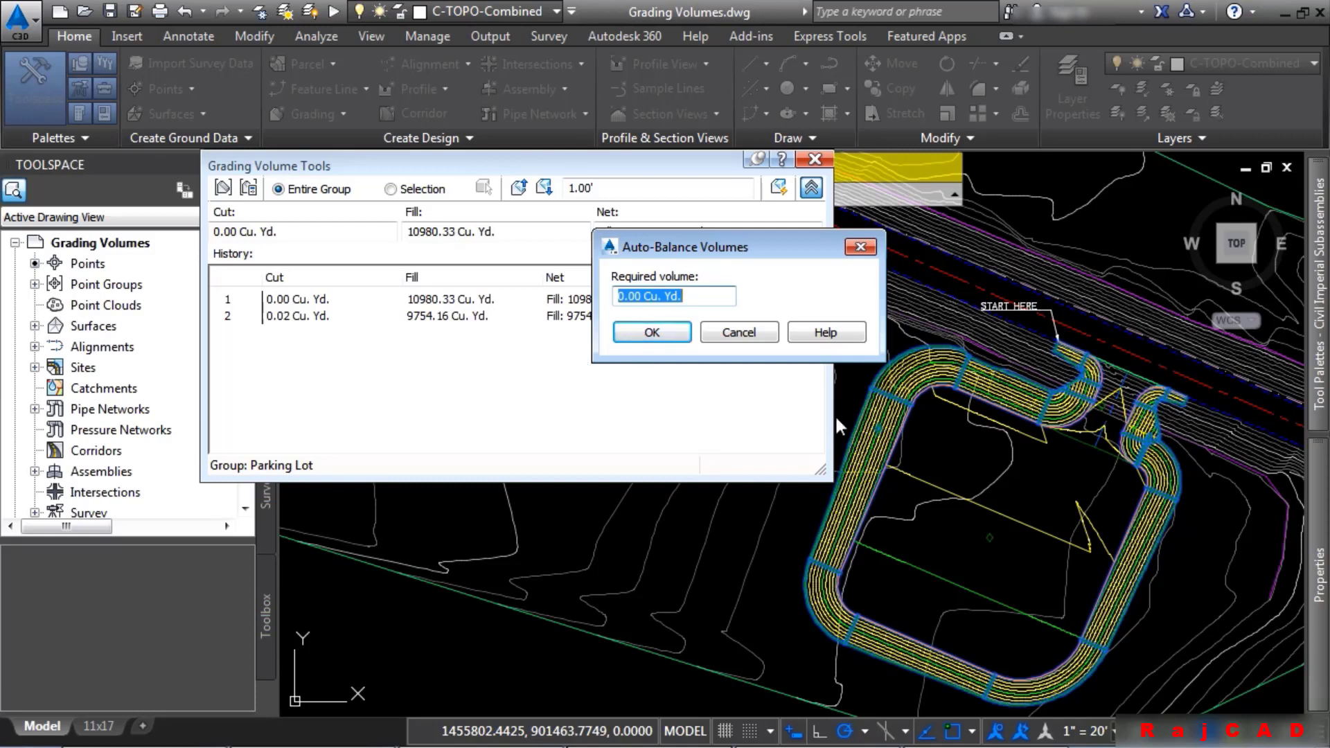
{"action": "type", "text": "5000"}
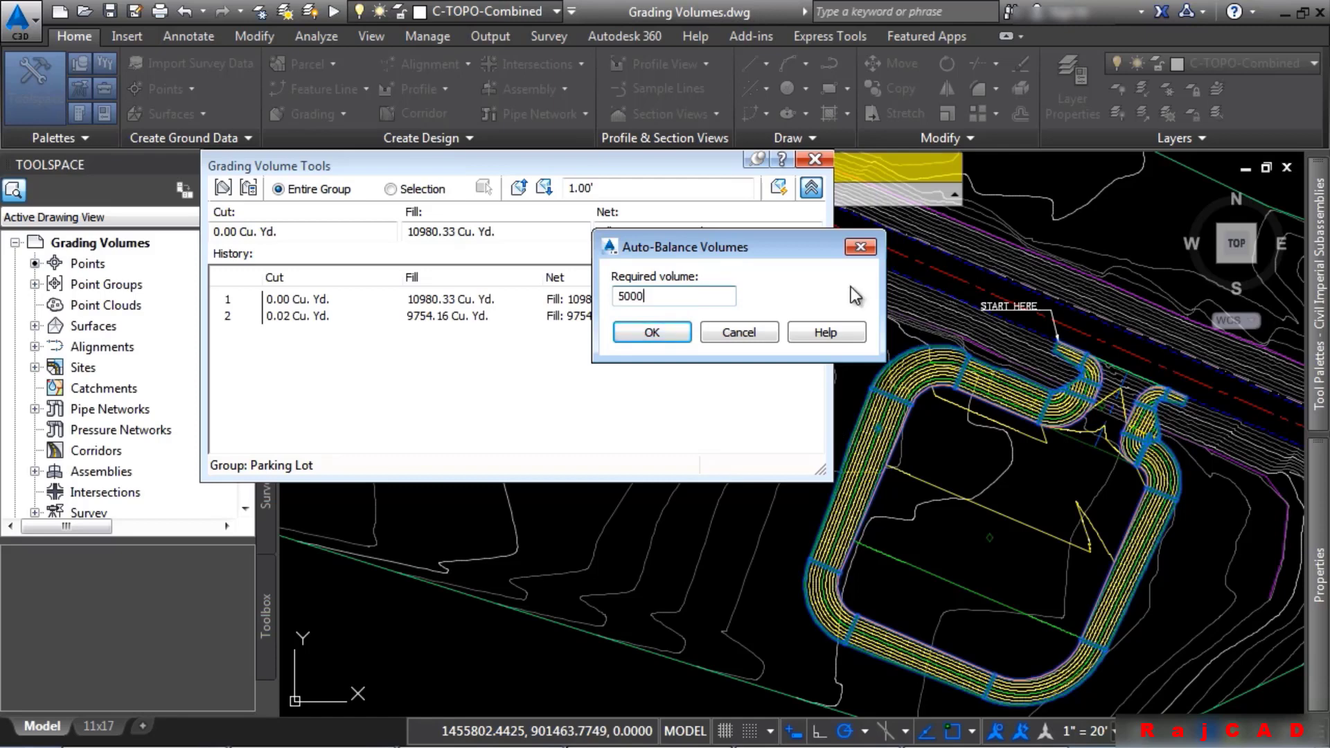
{"action": "left_click", "coordinate": [650, 332]}
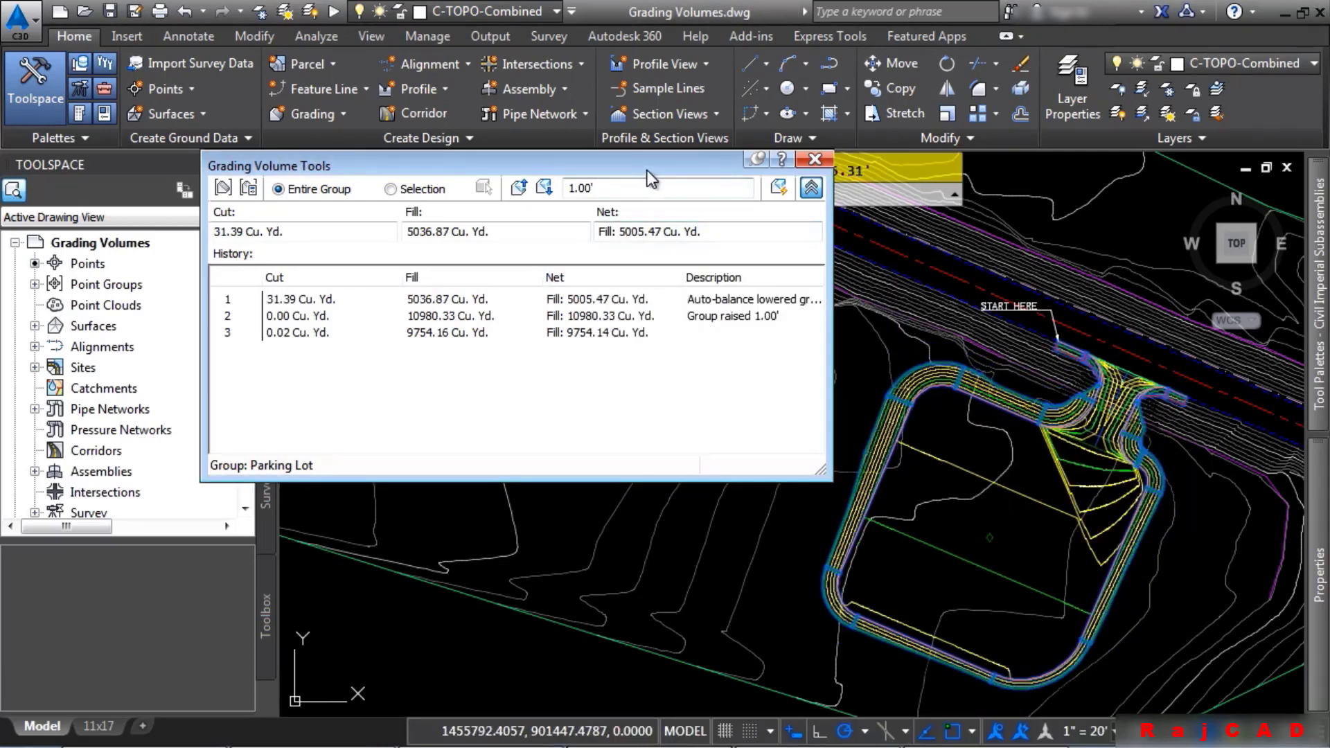
{"action": "left_click_drag", "start_coordinate": [654, 169], "coordinate": [674, 319]}
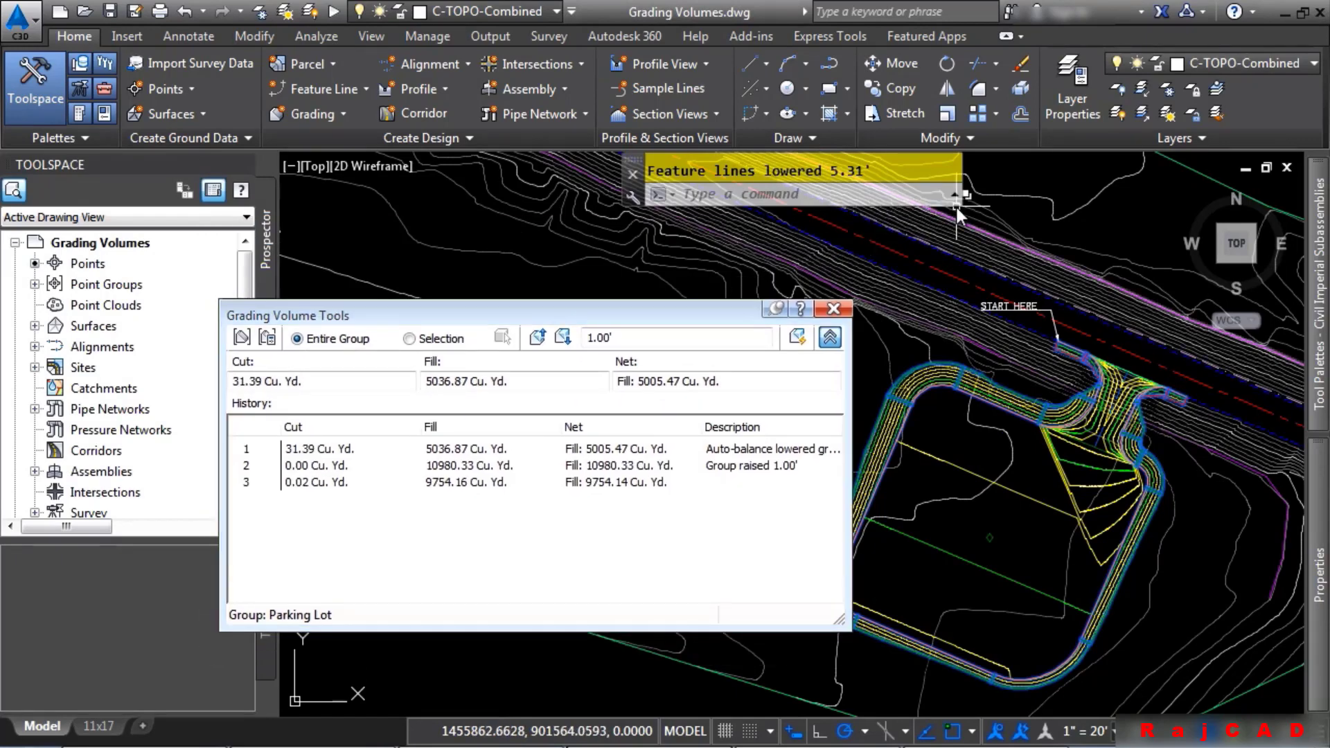
{"action": "left_click_drag", "start_coordinate": [961, 205], "coordinate": [1125, 282]}
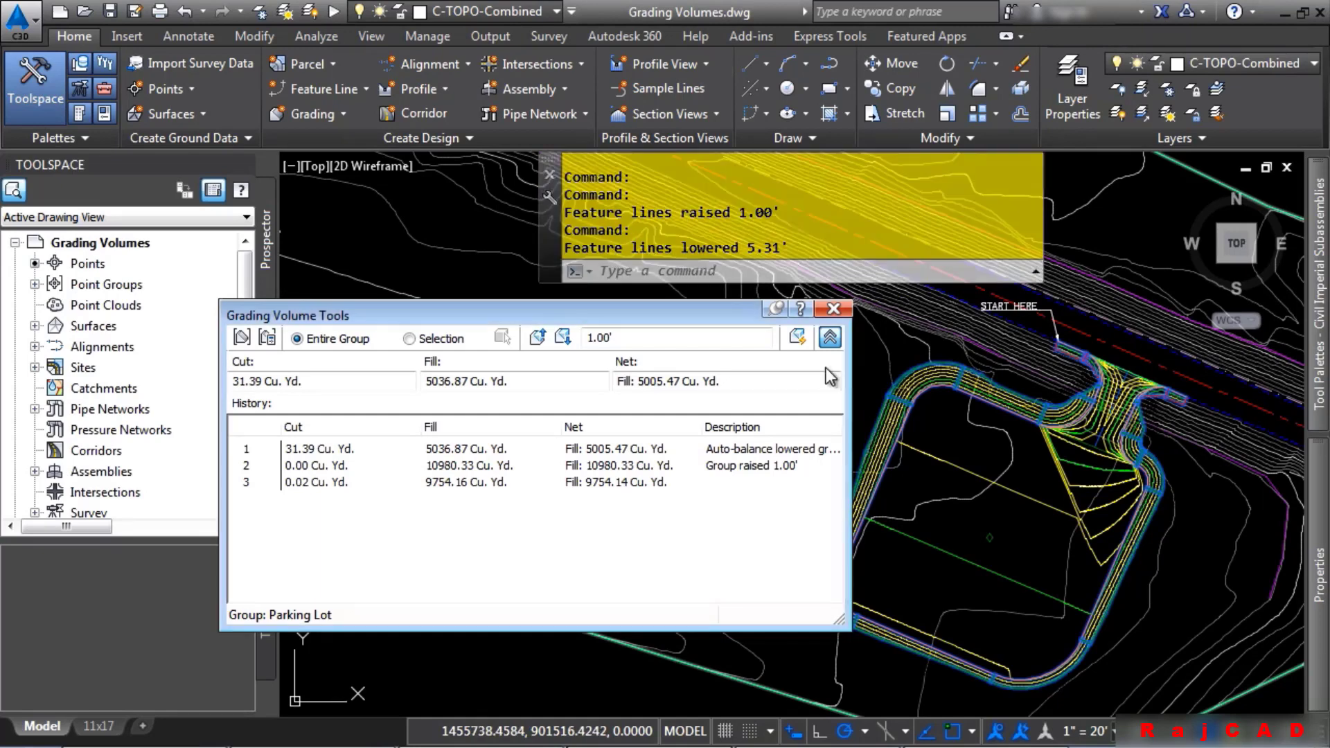
Step: Inspect the balanced Parking Lot surface in 3D with the Object Viewer
{"action": "left_click", "coordinate": [1070, 477]}
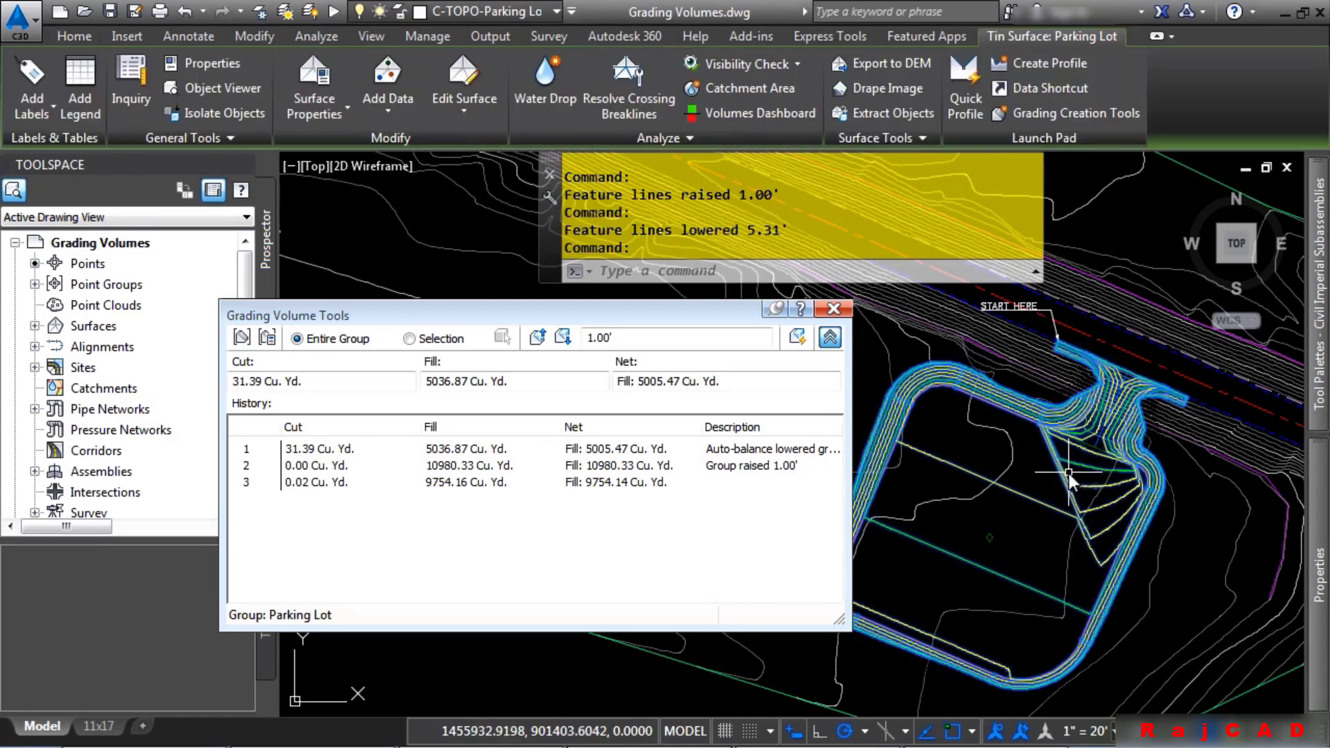
{"action": "right_click", "coordinate": [1012, 484]}
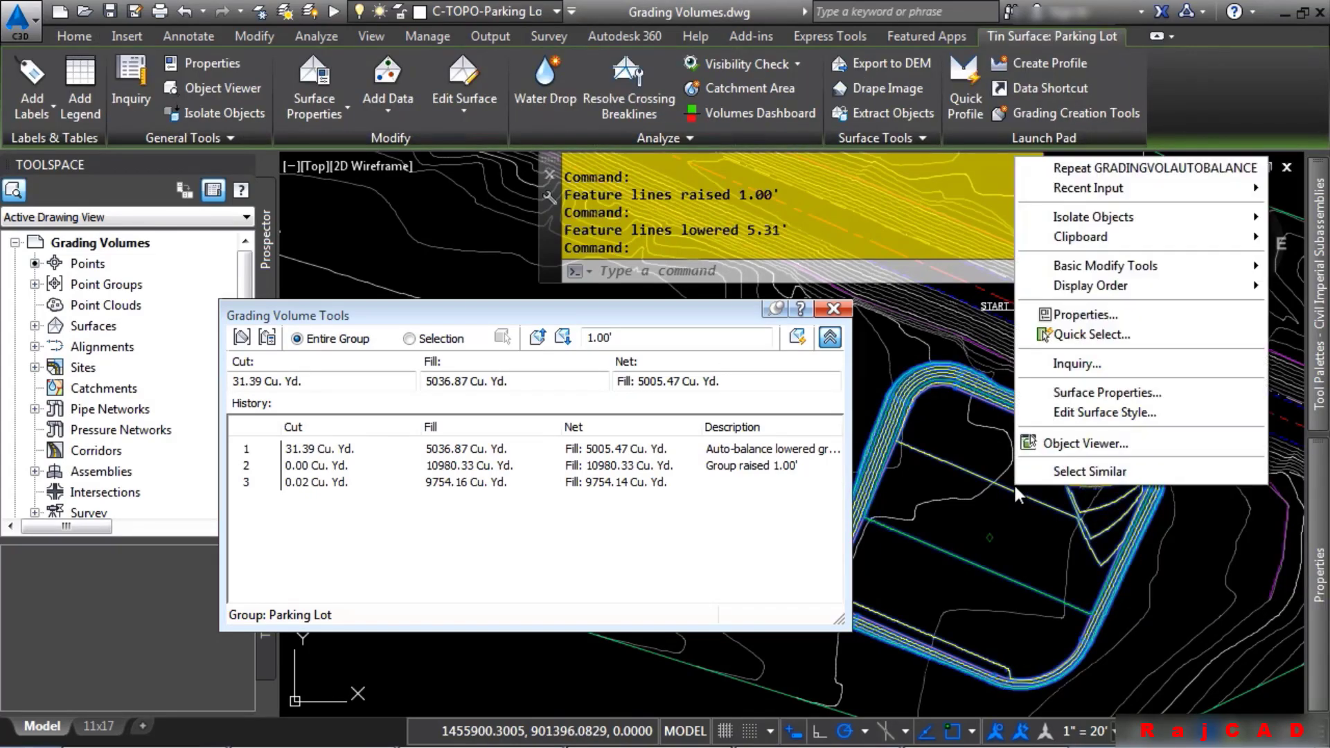
{"action": "left_click", "coordinate": [1074, 447]}
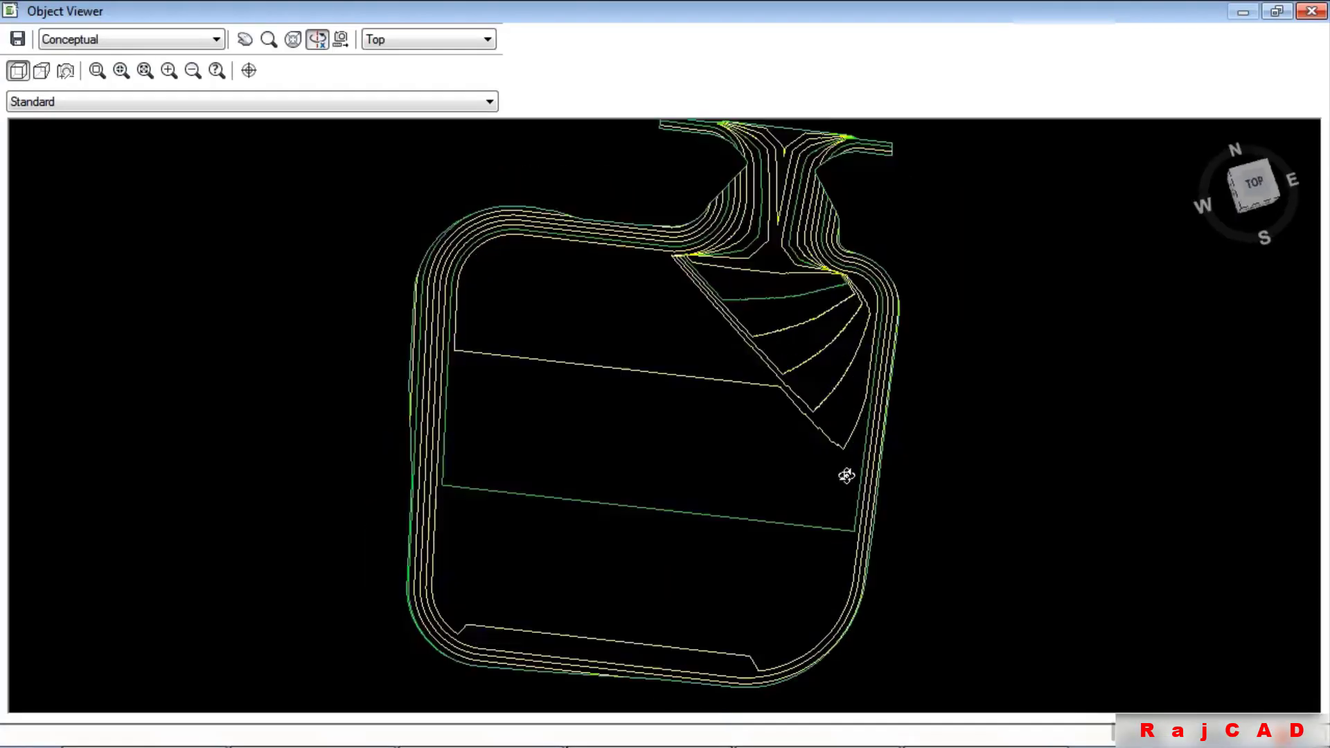
{"action": "left_click_drag", "start_coordinate": [846, 469], "coordinate": [570, 394]}
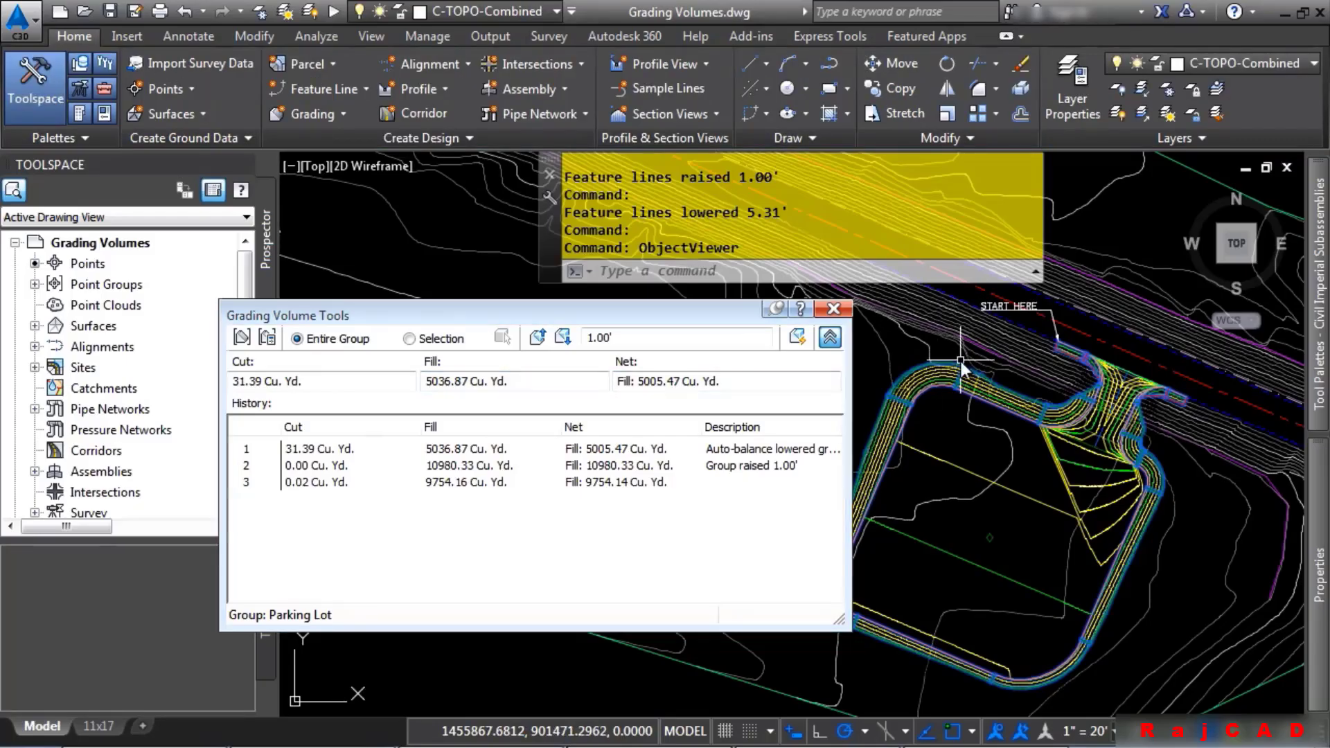